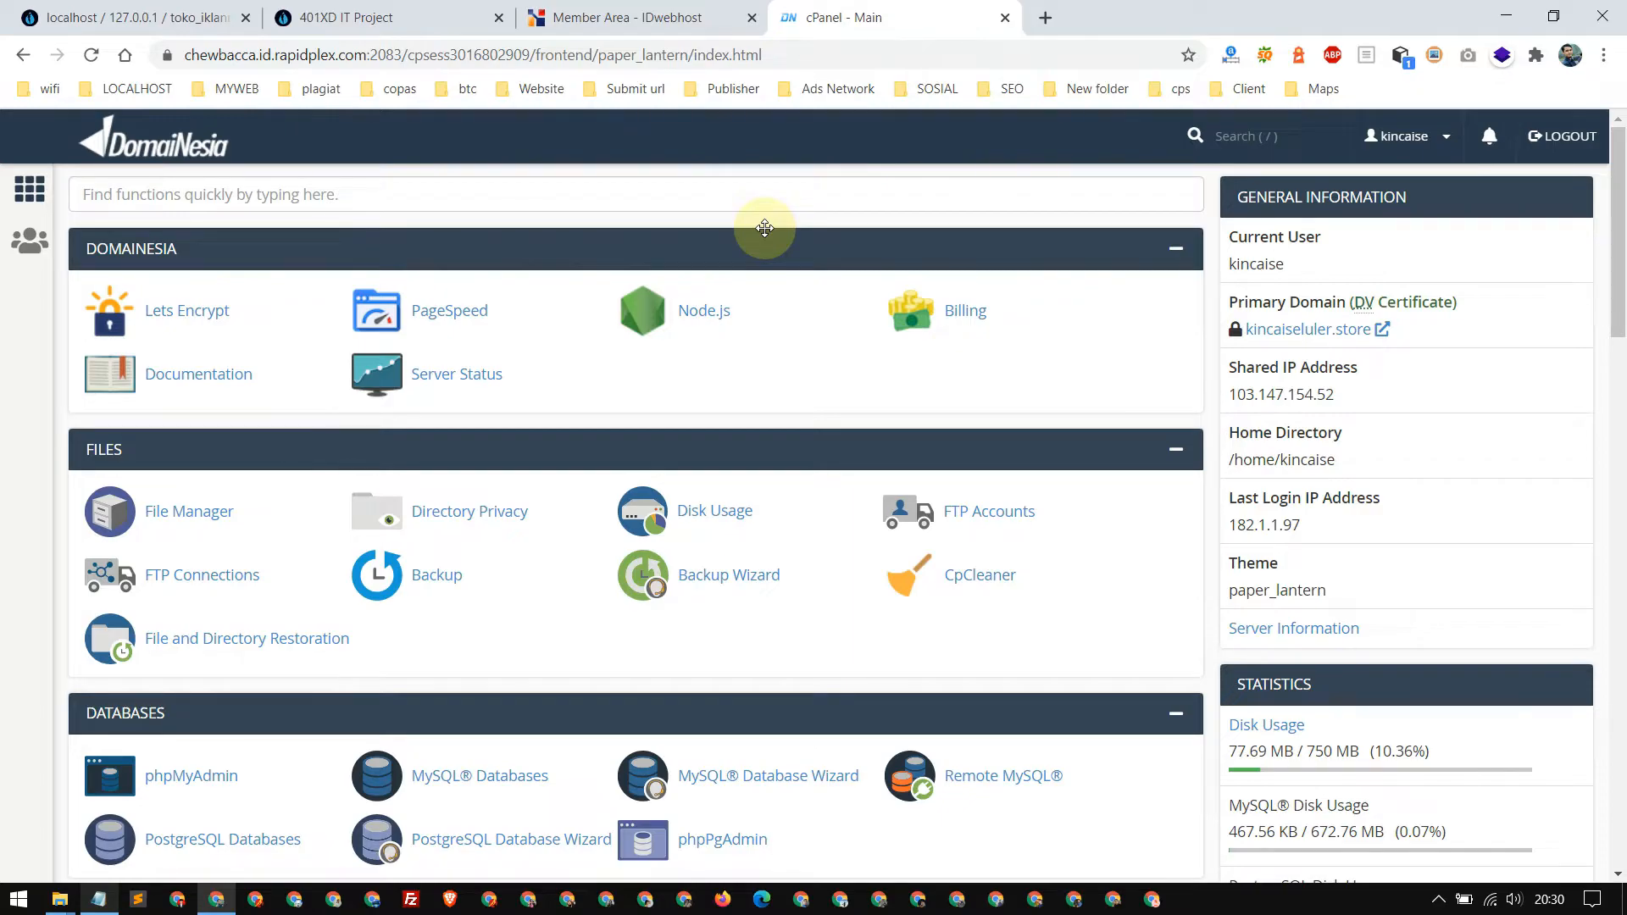
Compare the domain list in the IDwebhost member area with the hosting account's cPanel main page.
click(723, 19)
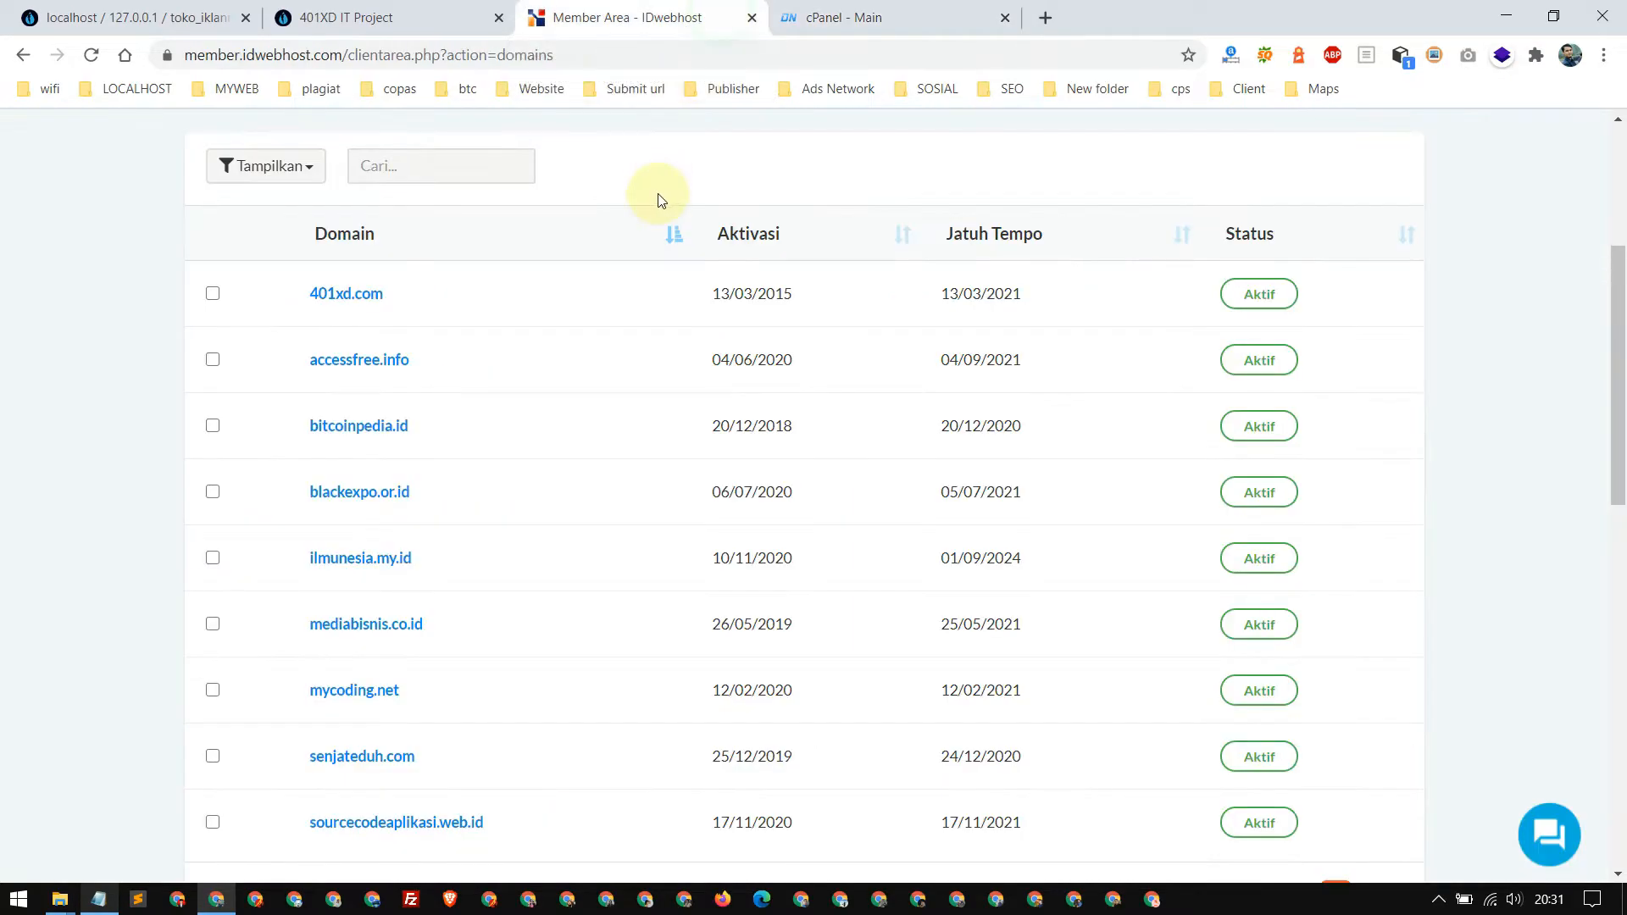
click(958, 16)
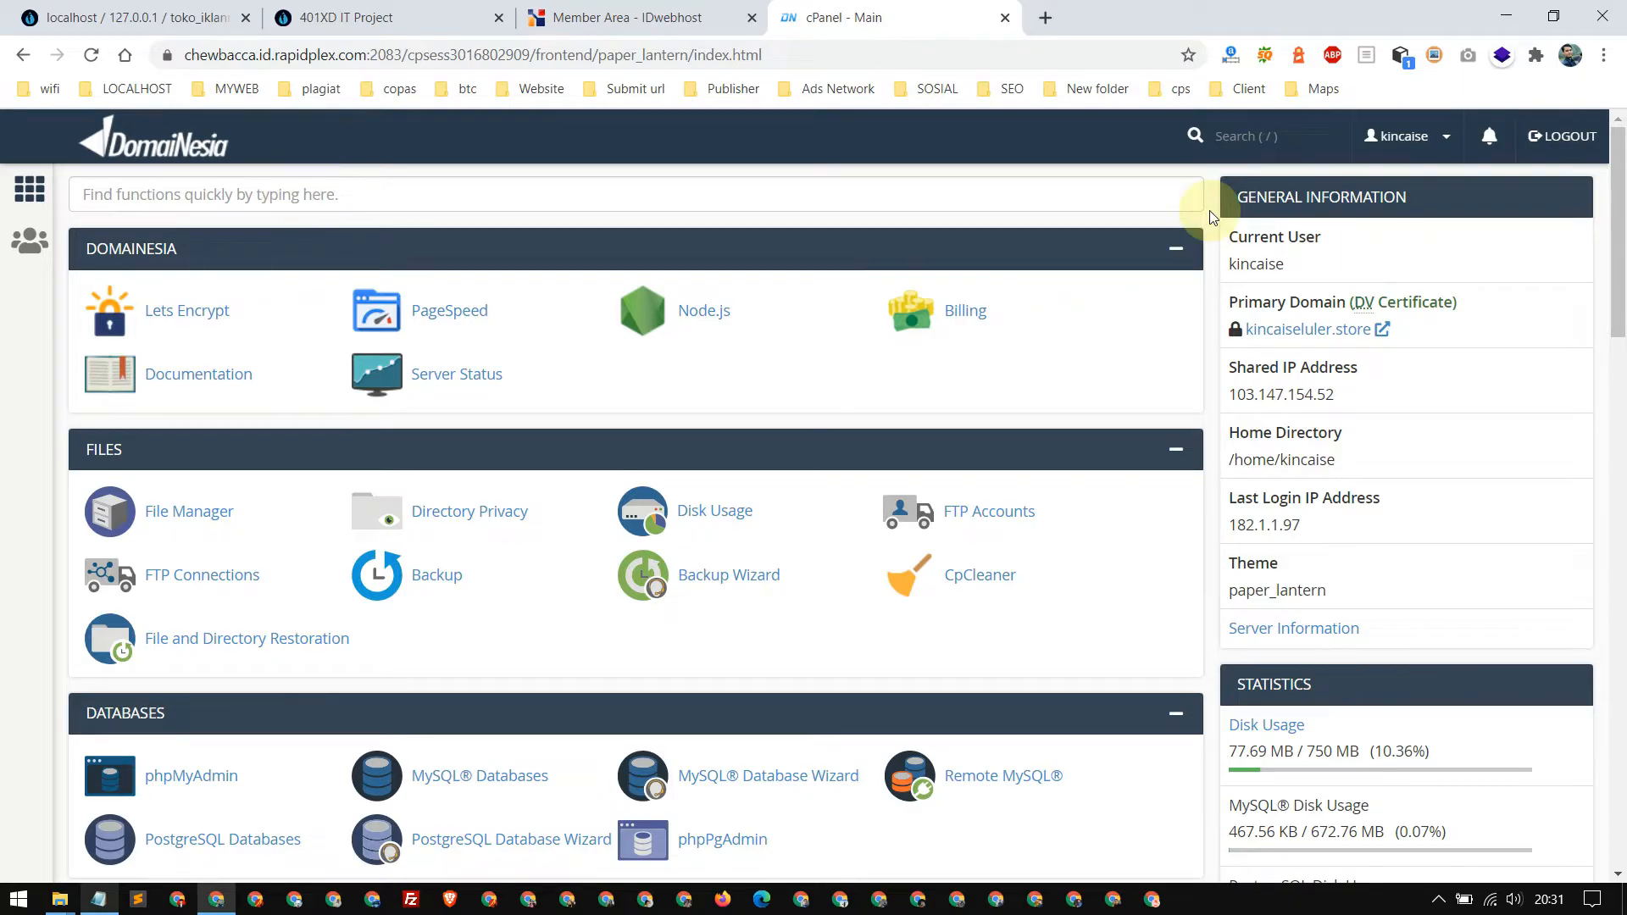
click(711, 15)
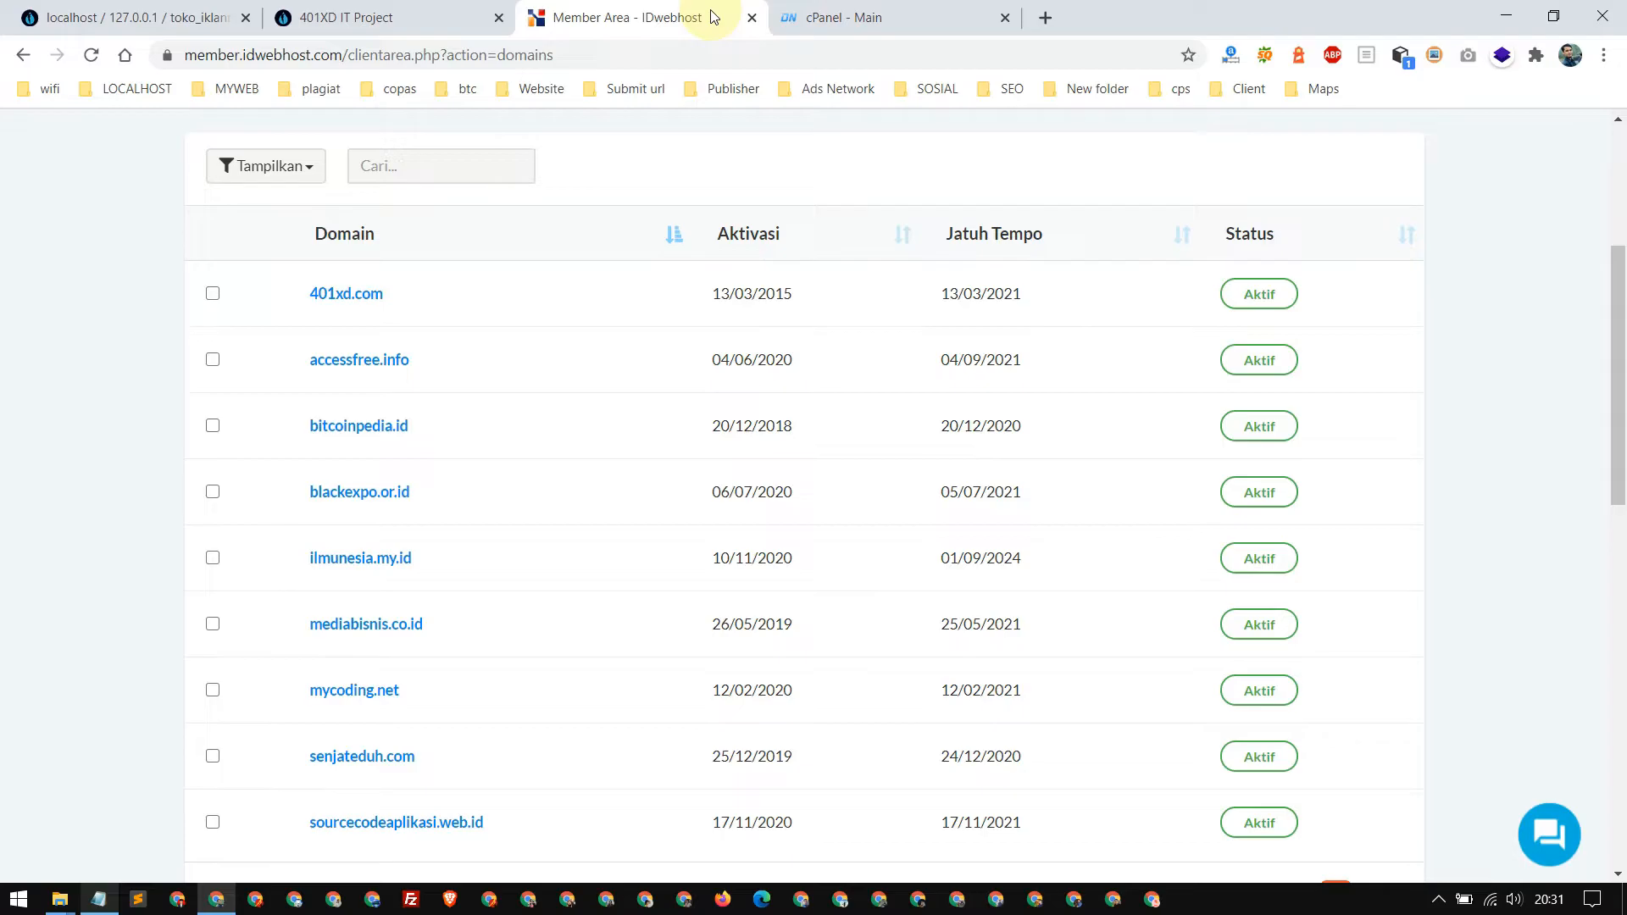
click(957, 19)
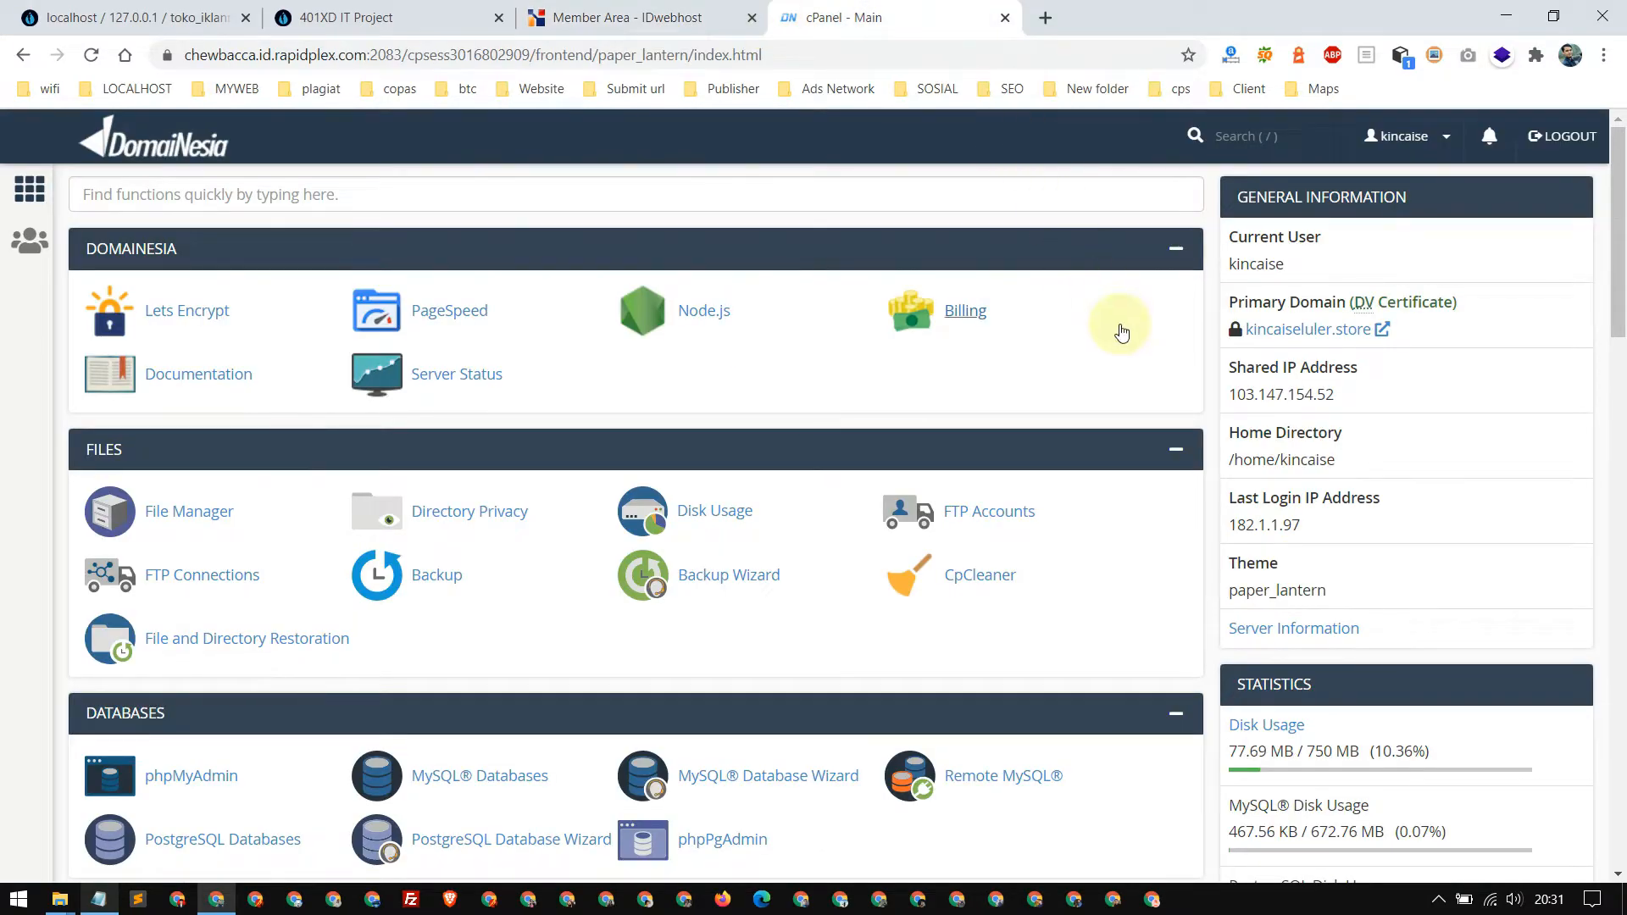
click(644, 17)
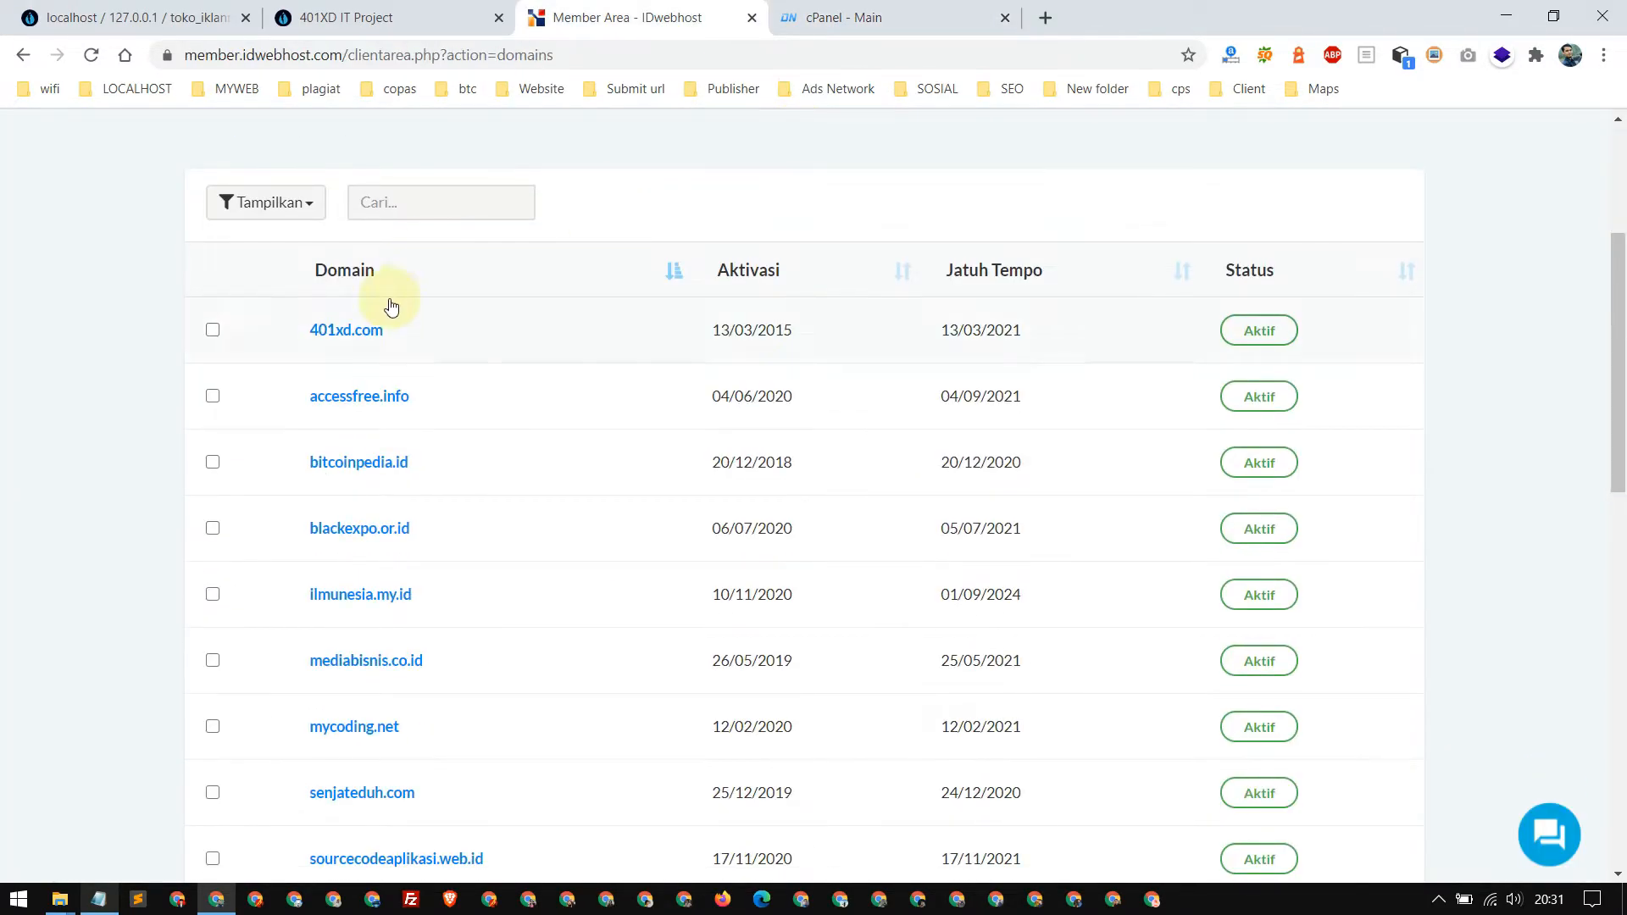
scroll(378, 399, down, 1)
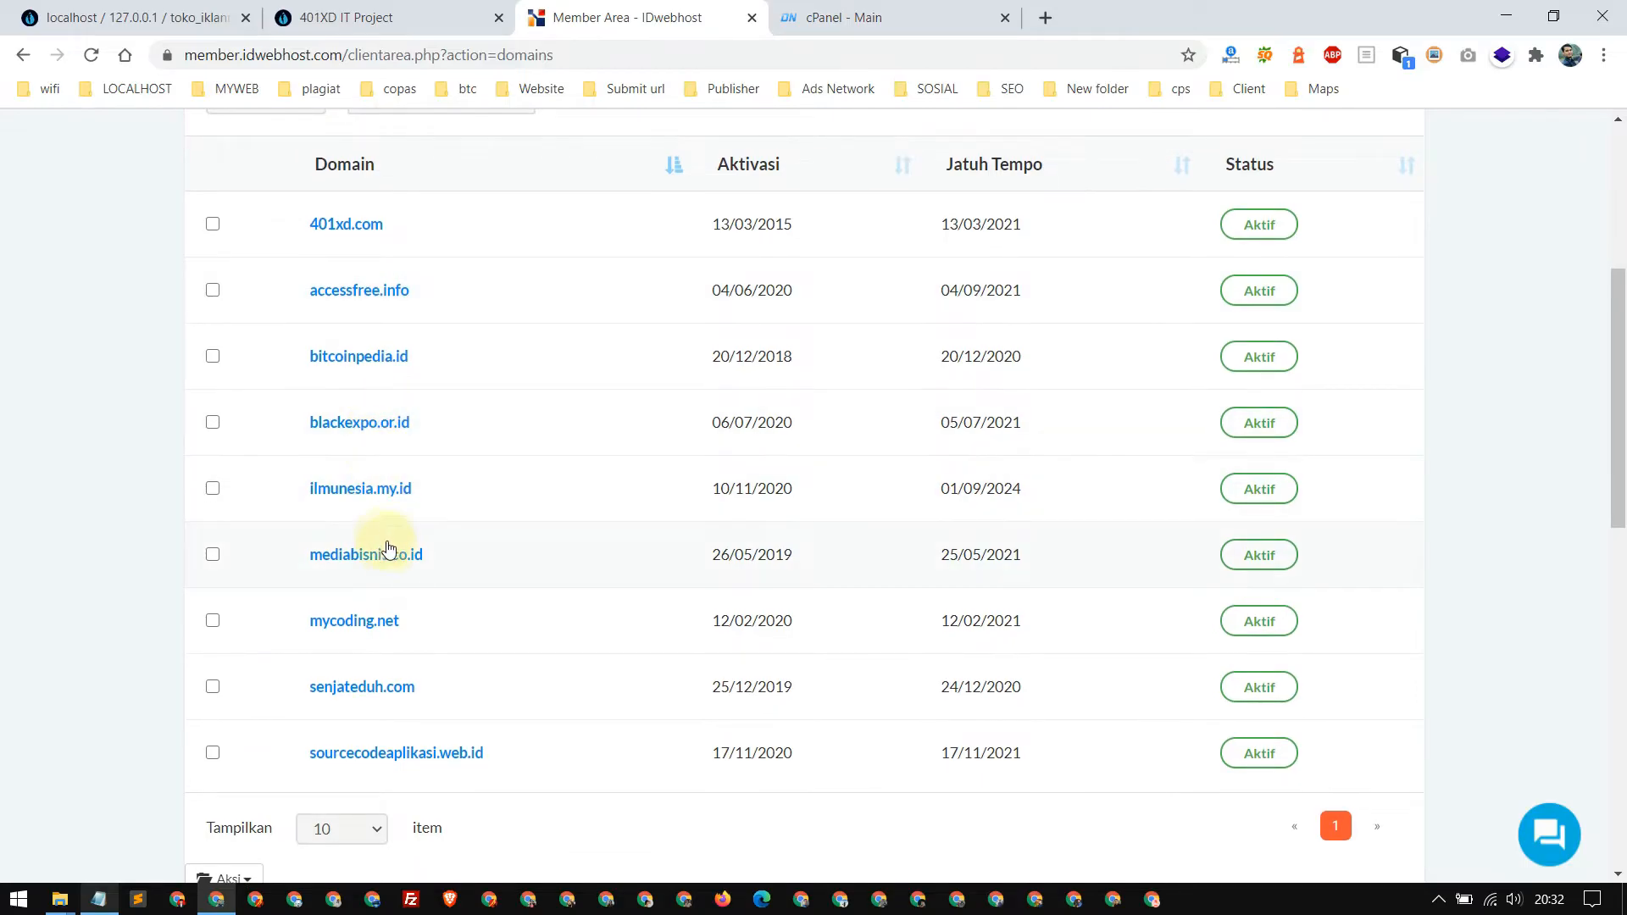
click(790, 27)
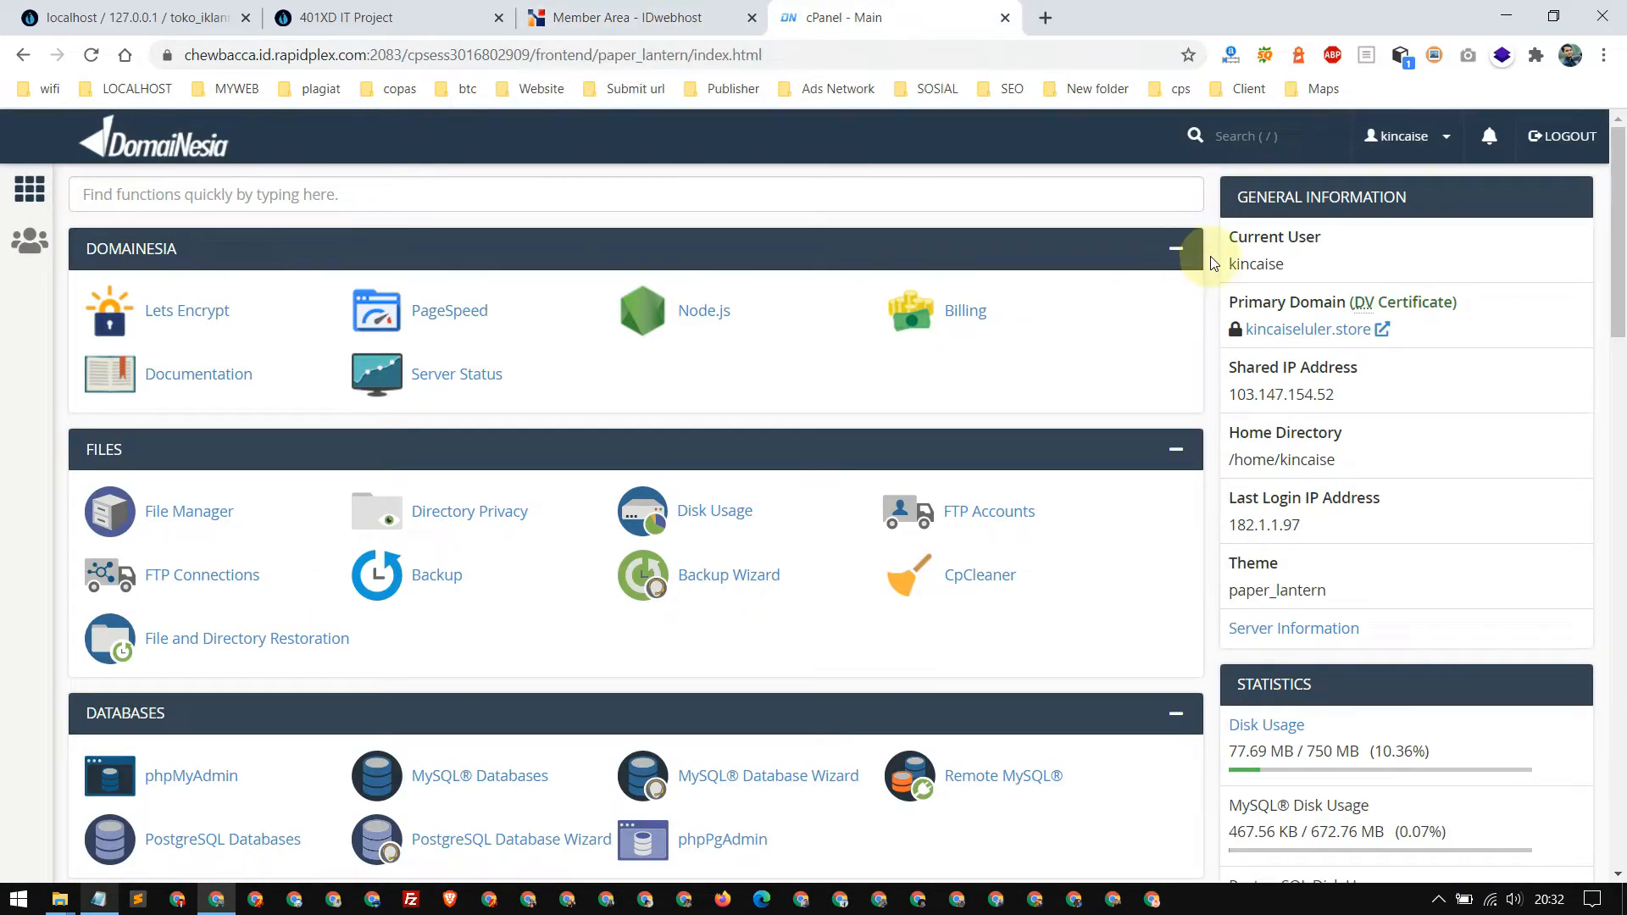
Open the management page of the domain senjateduh.com from the IDwebhost domain list.
click(691, 19)
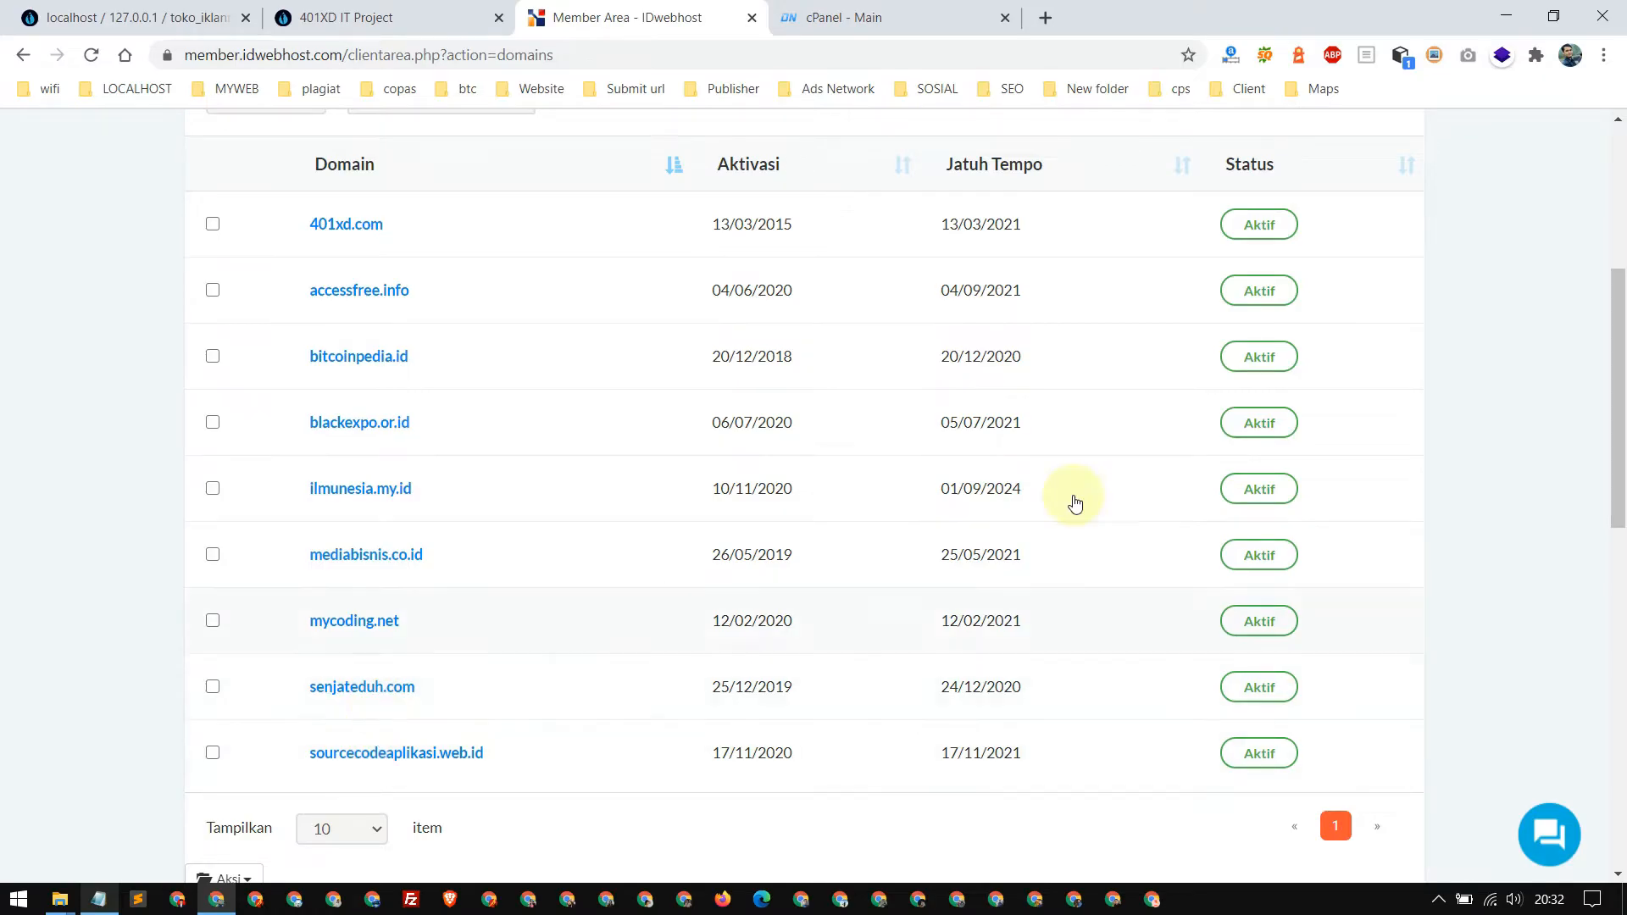
scroll(1539, 395, up, 4)
scroll(1539, 395, down, 4)
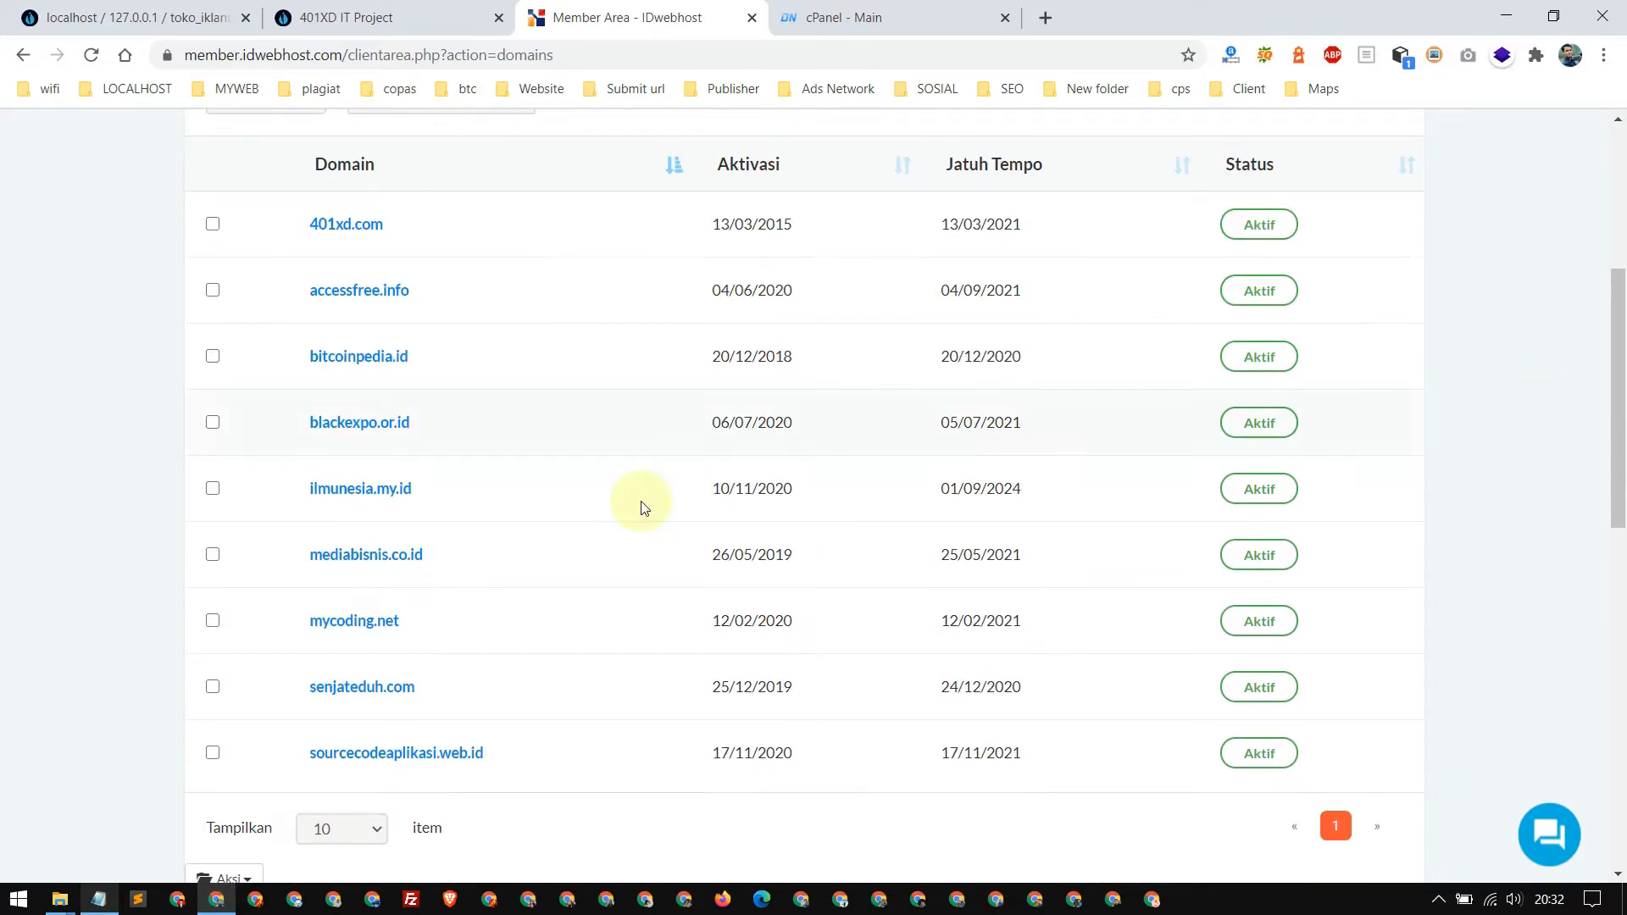
click(362, 686)
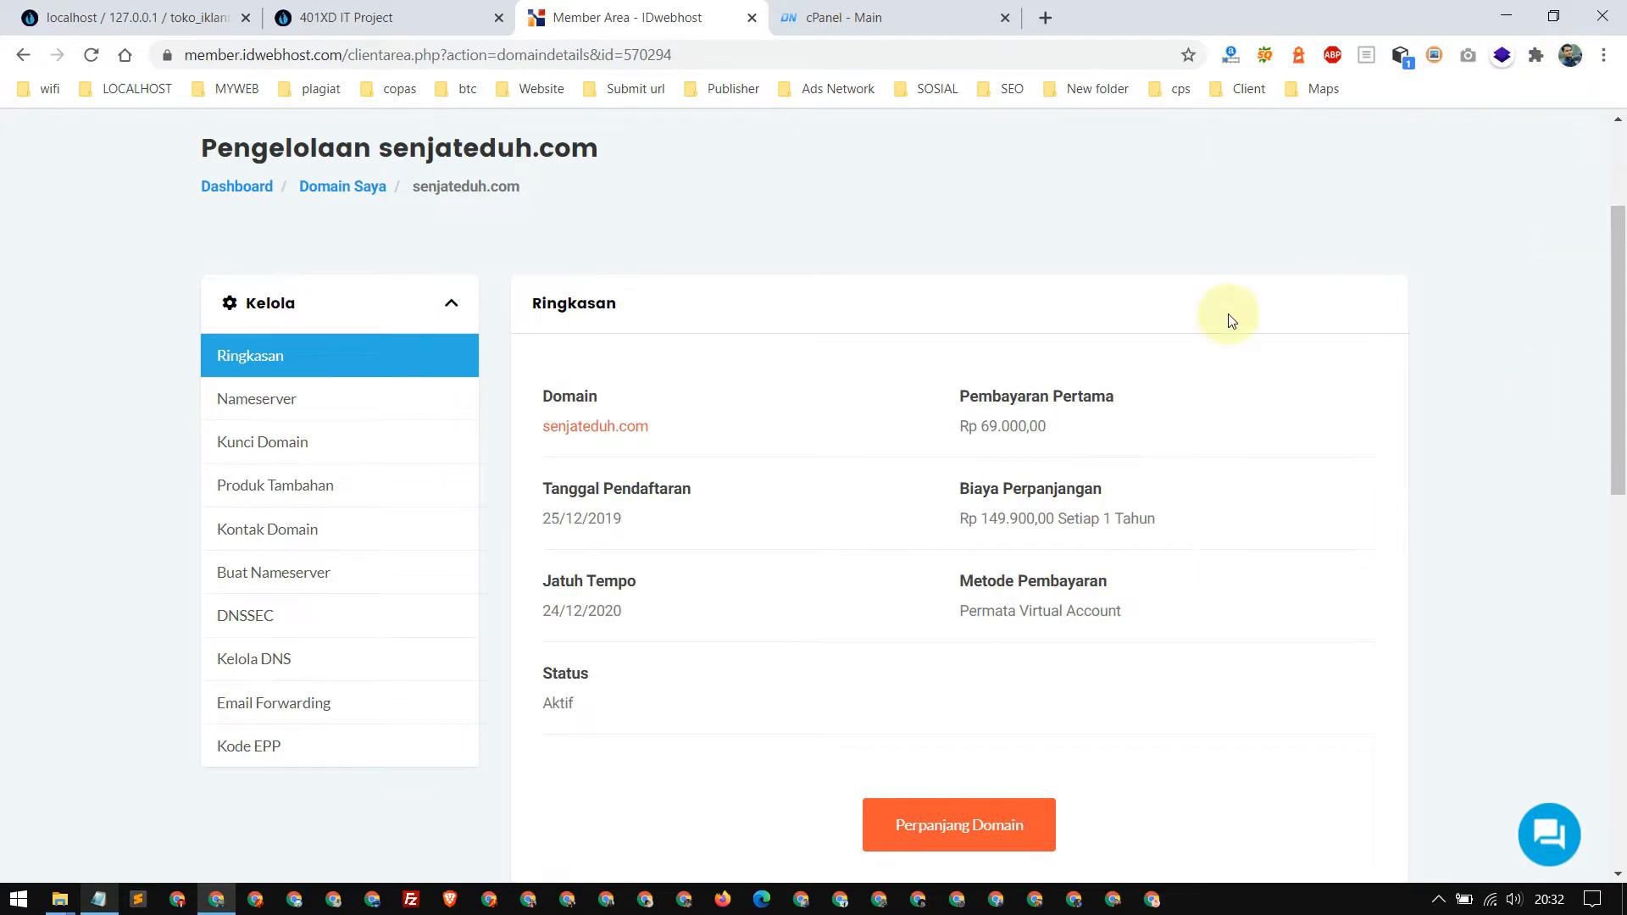
Switch to the Notepad notes and review the two hosting nameservers under "Setting name server" alongside the hosting cPanel.
click(106, 896)
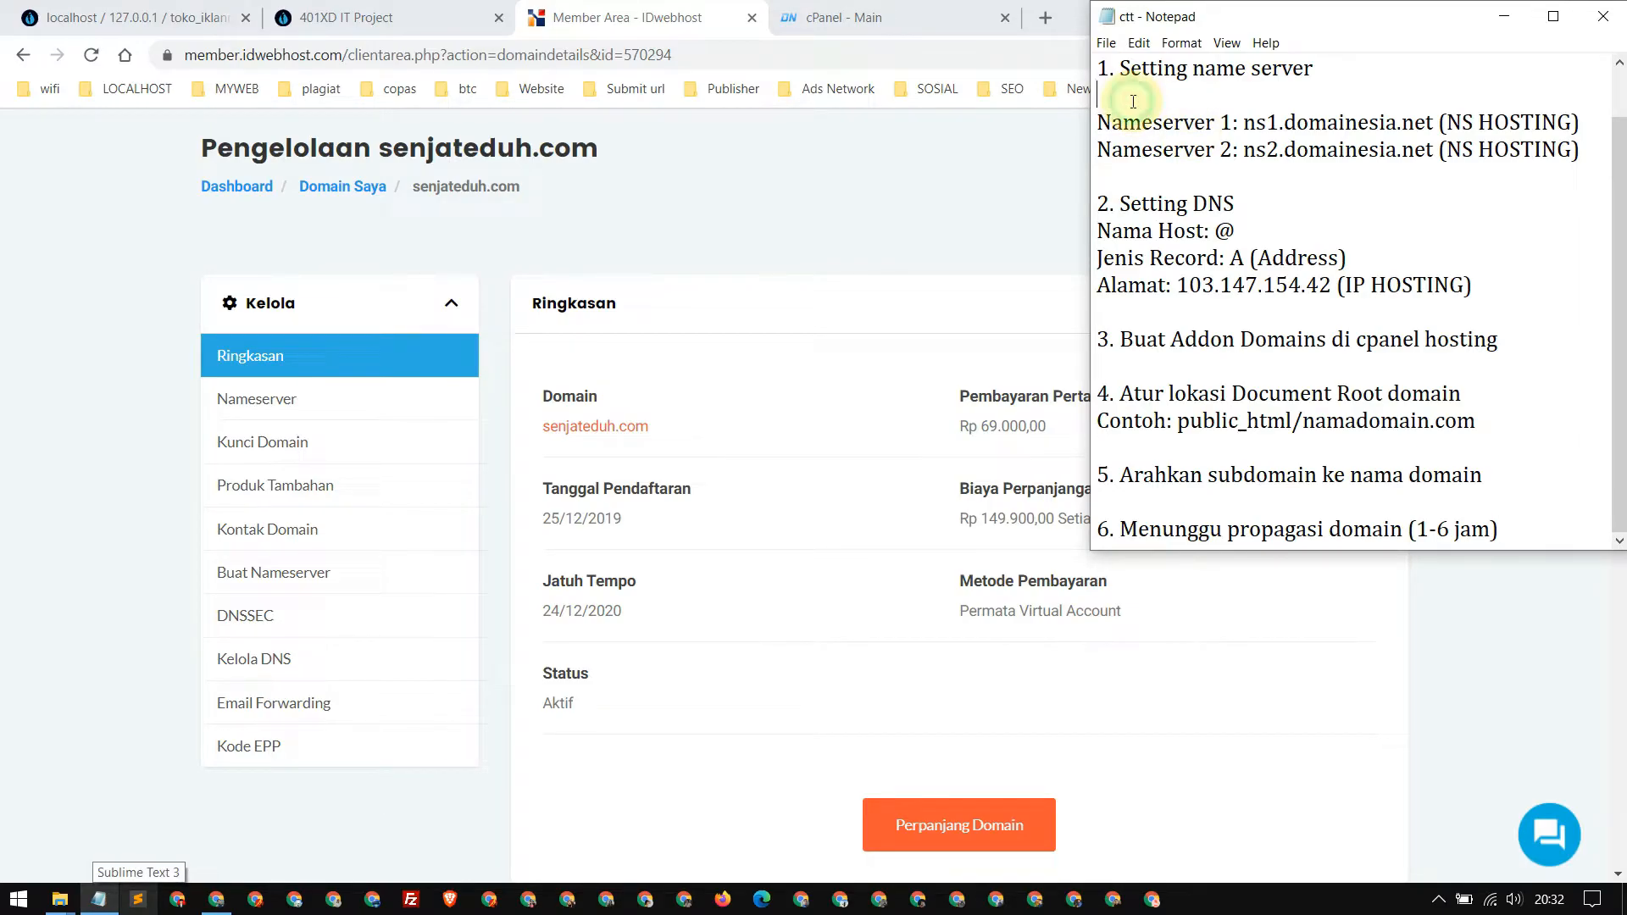
drag(1109, 68, 1140, 182)
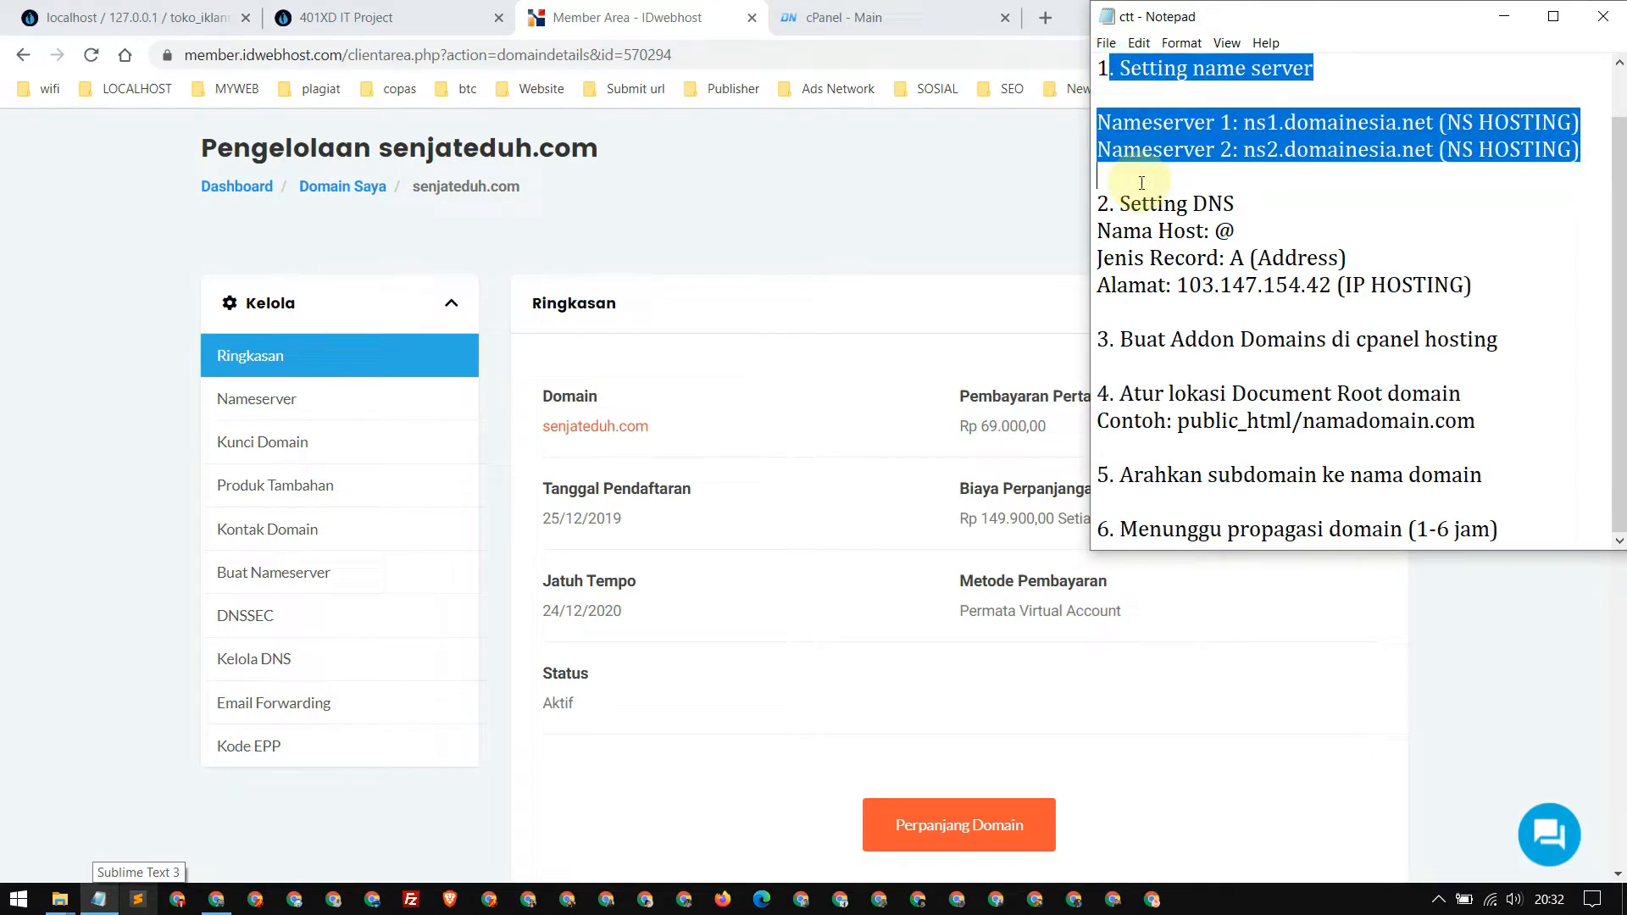
drag(1098, 66, 1134, 168)
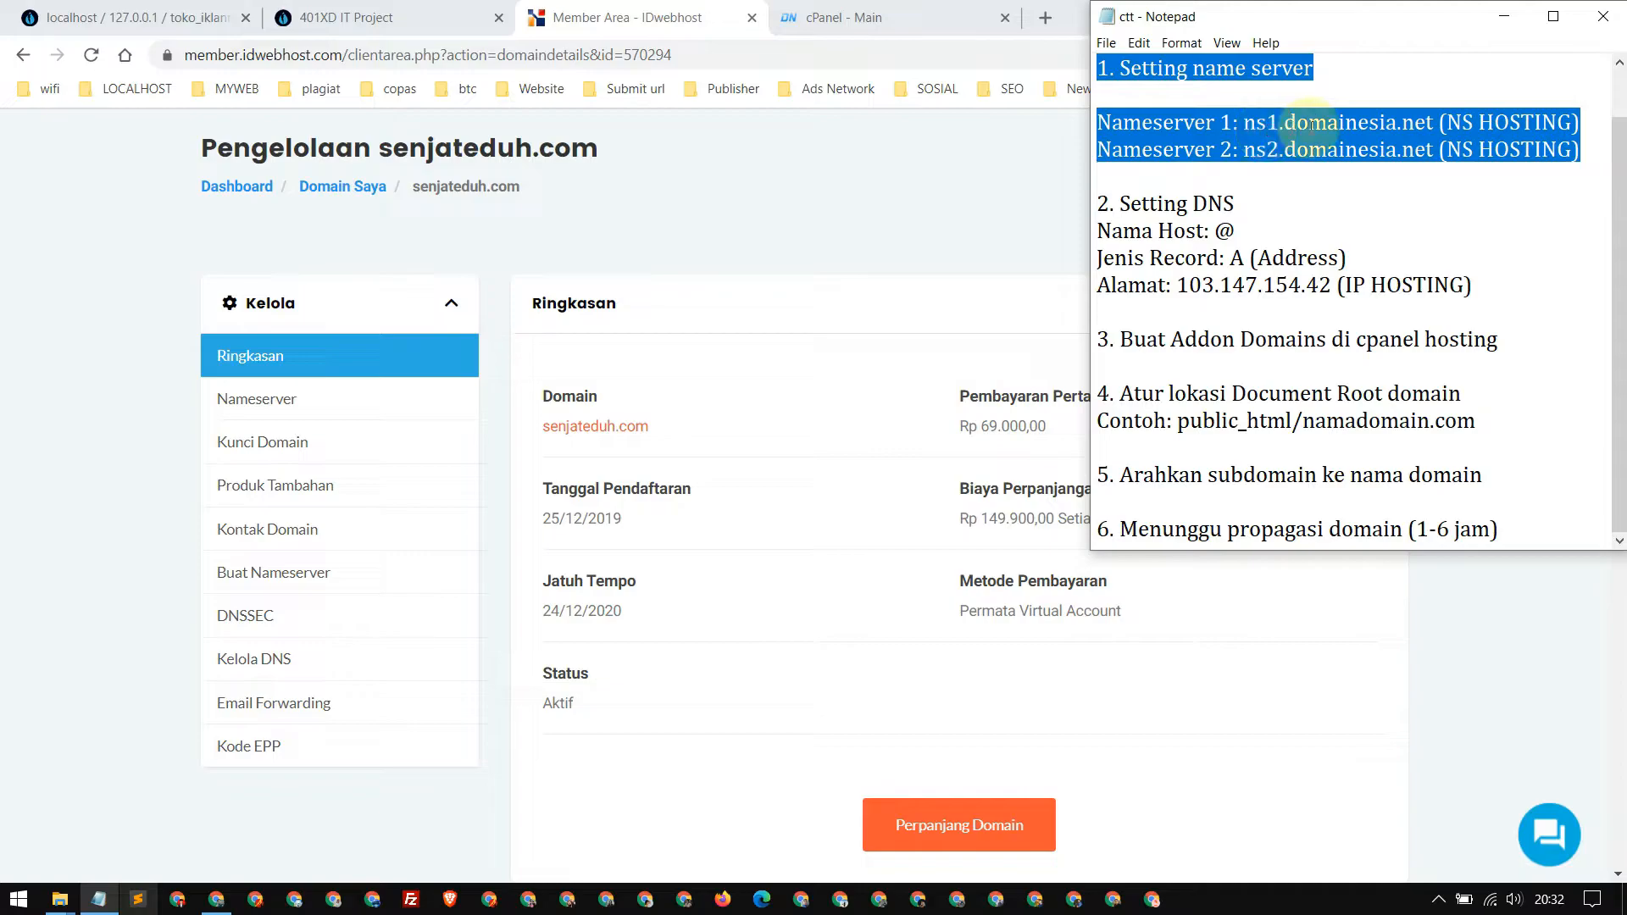
click(881, 17)
key(alt+Tab)
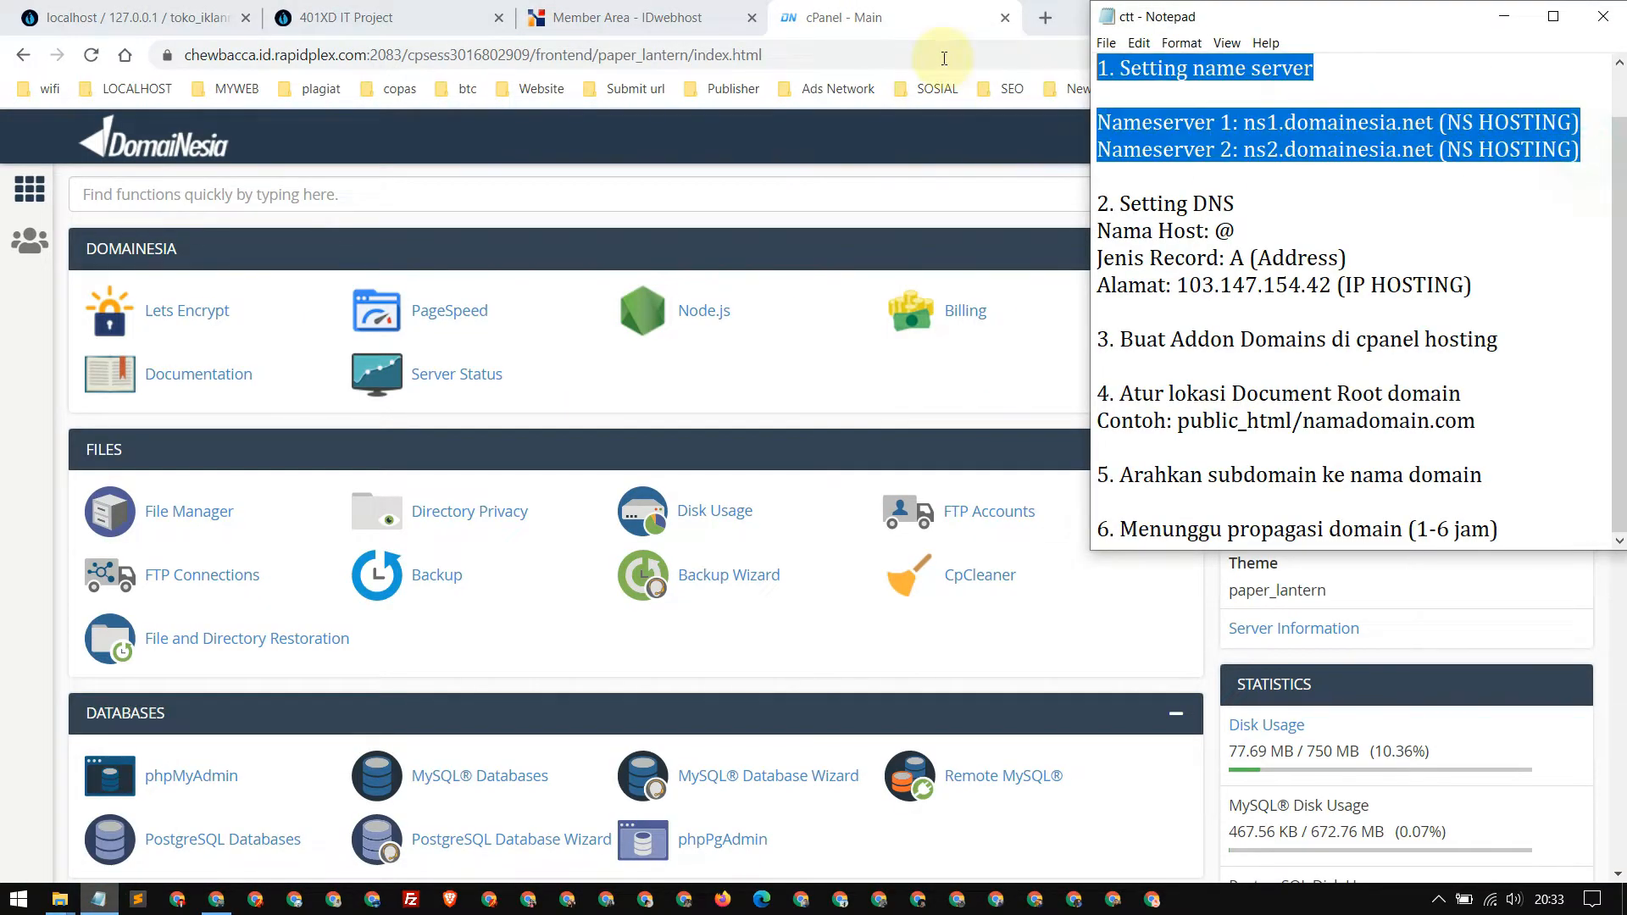
click(1361, 99)
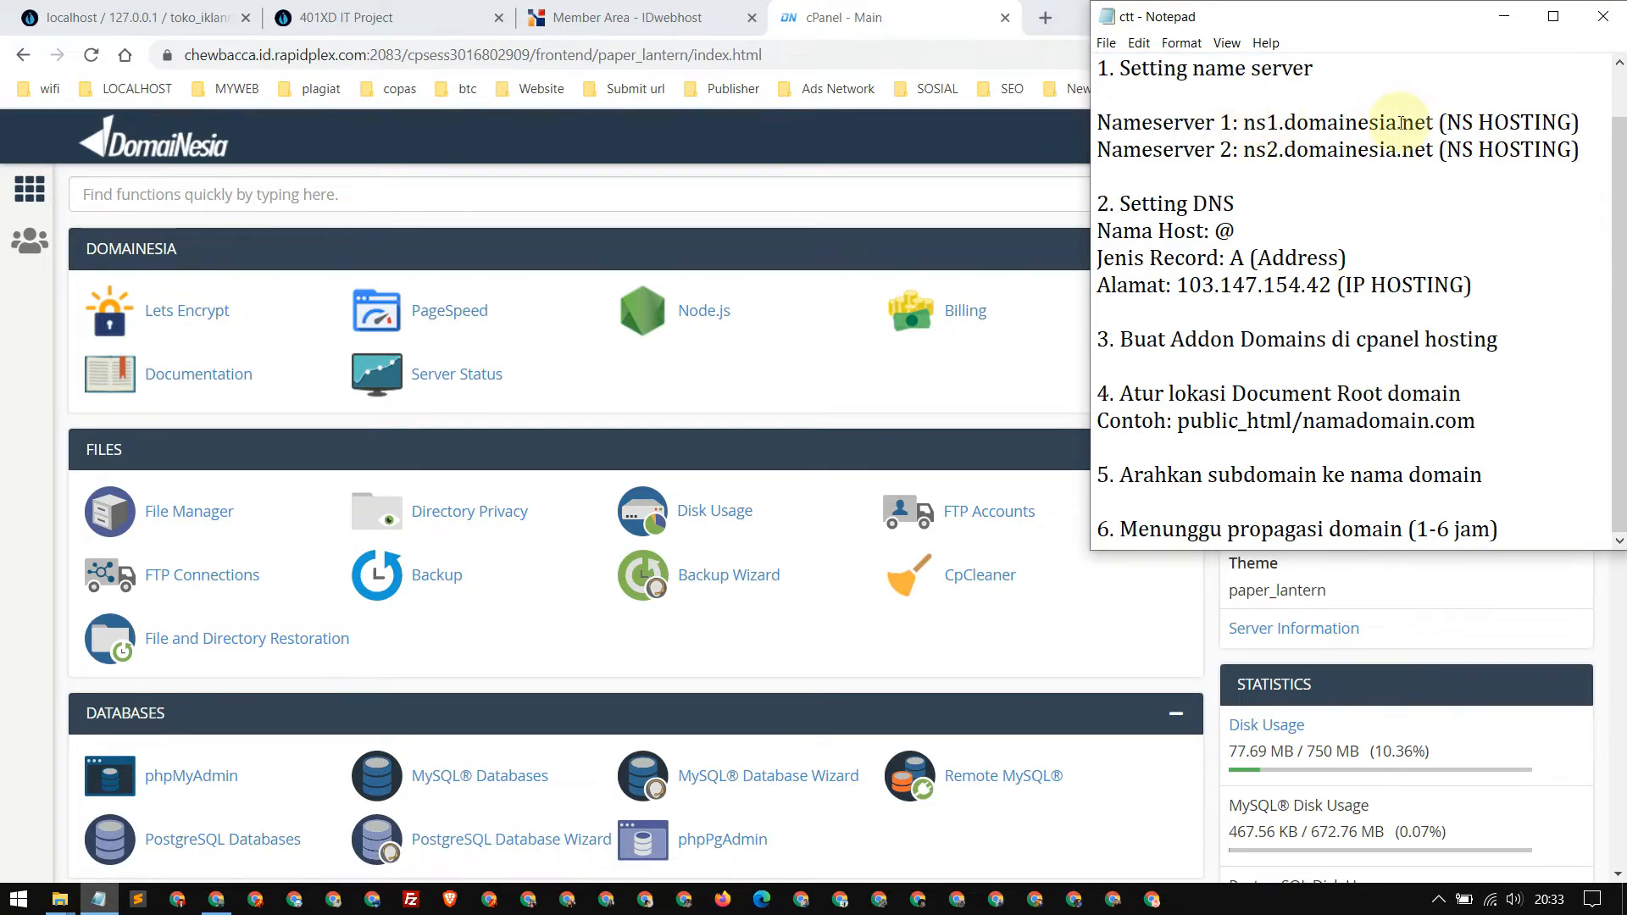
drag(1242, 150, 1425, 153)
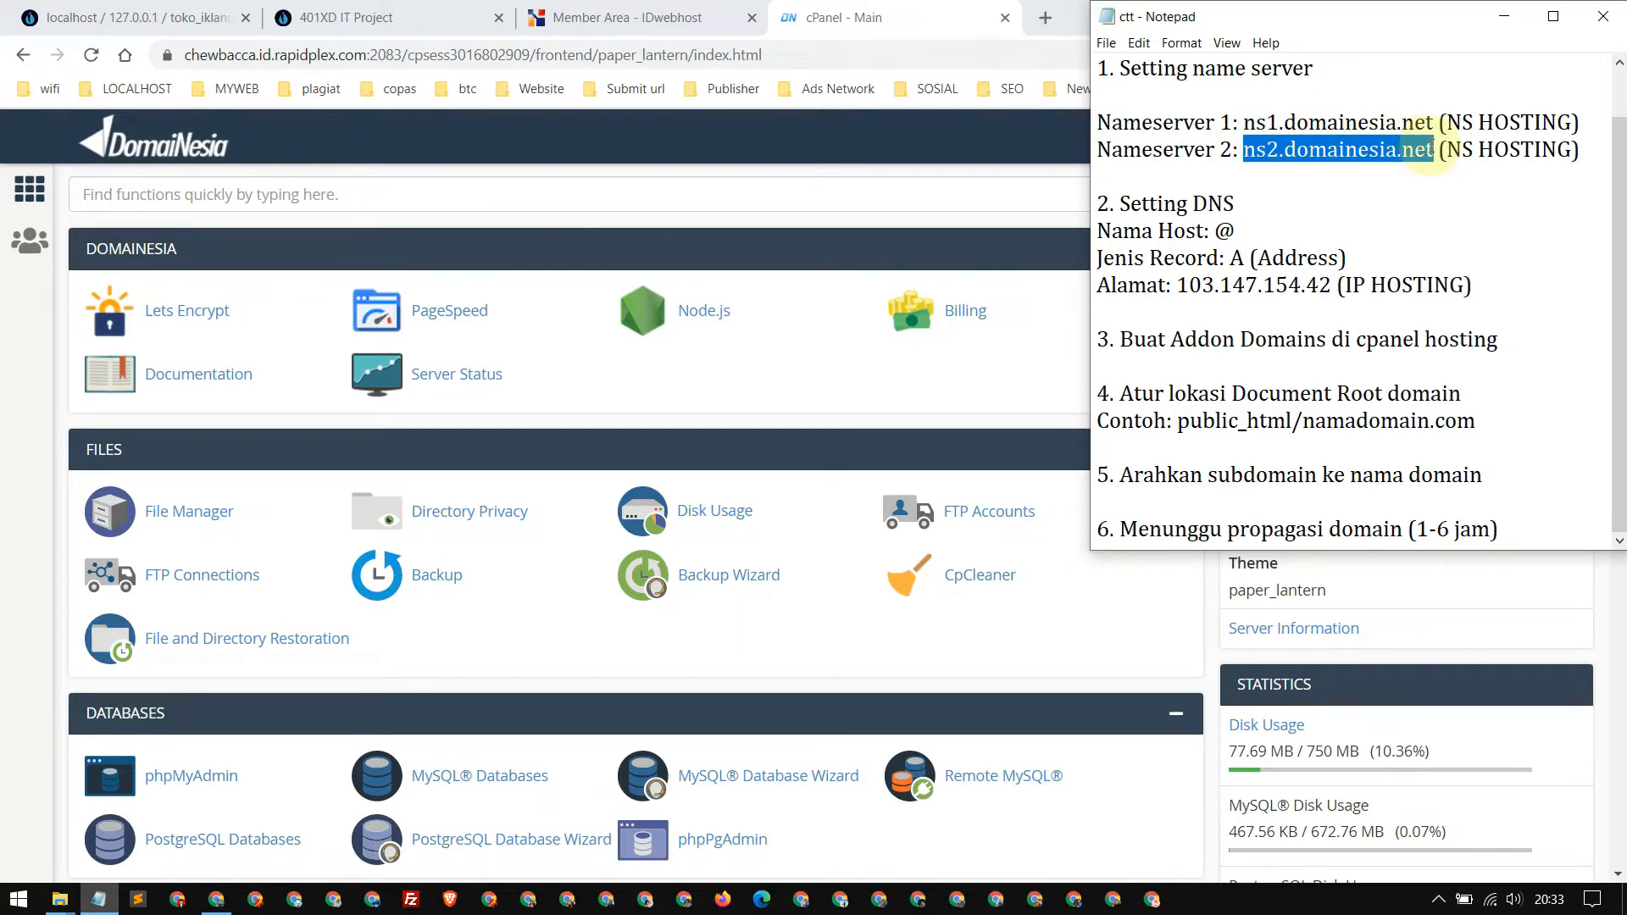
drag(1237, 123, 1434, 126)
click(1150, 119)
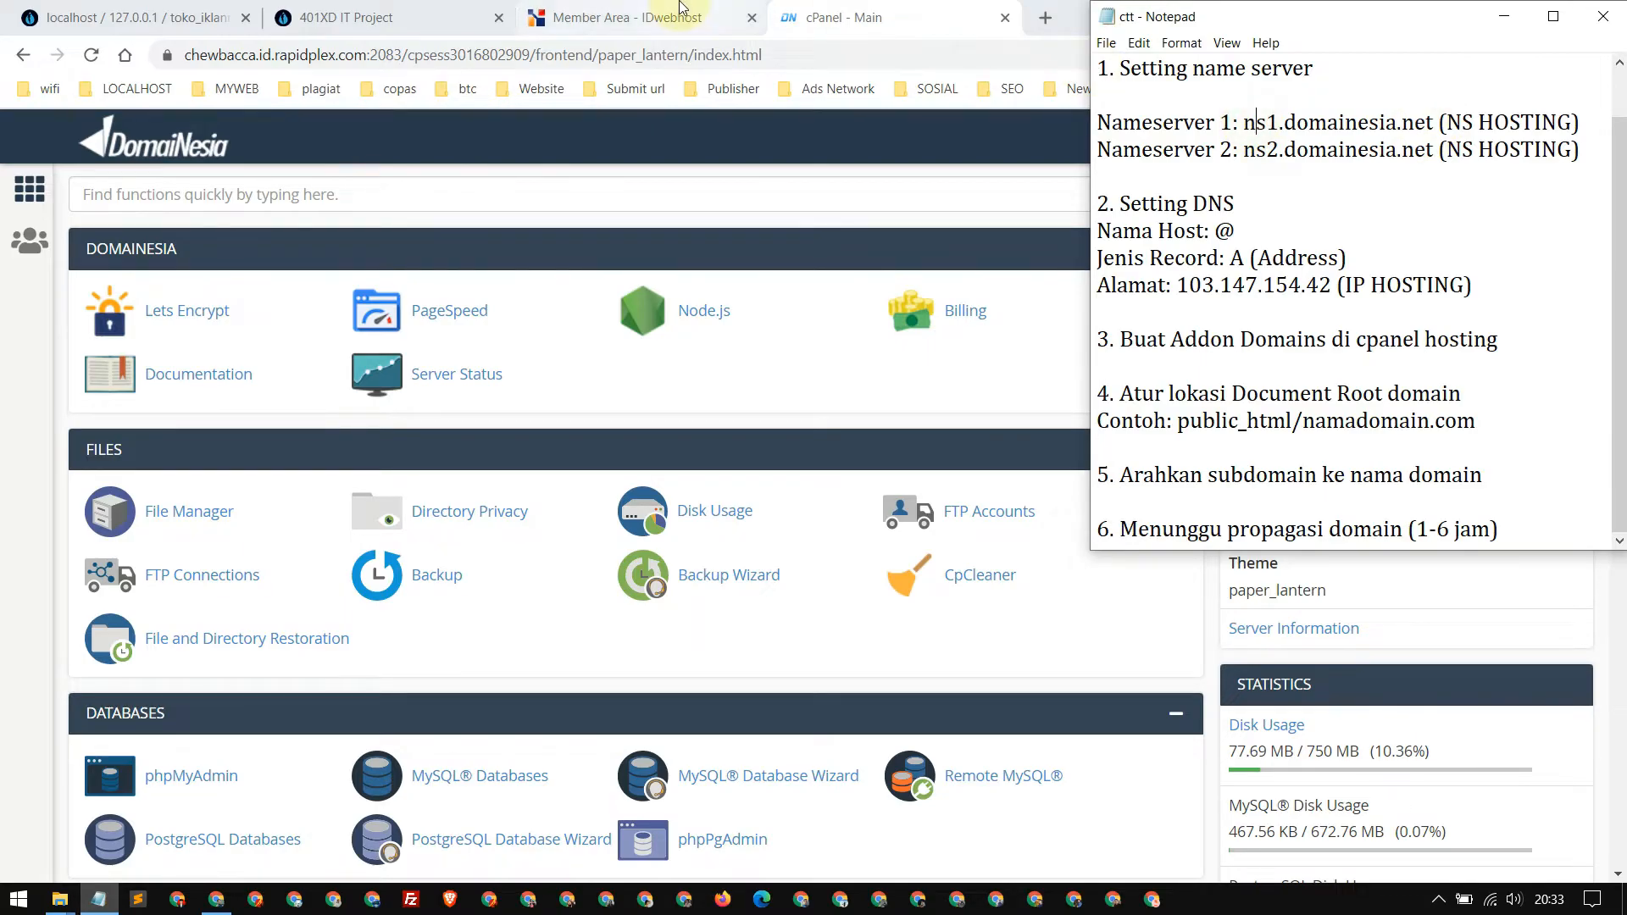
Return to the IDwebhost member area and open the nameserver settings of senjateduh.com.
click(652, 17)
scroll(657, 181, up, 1)
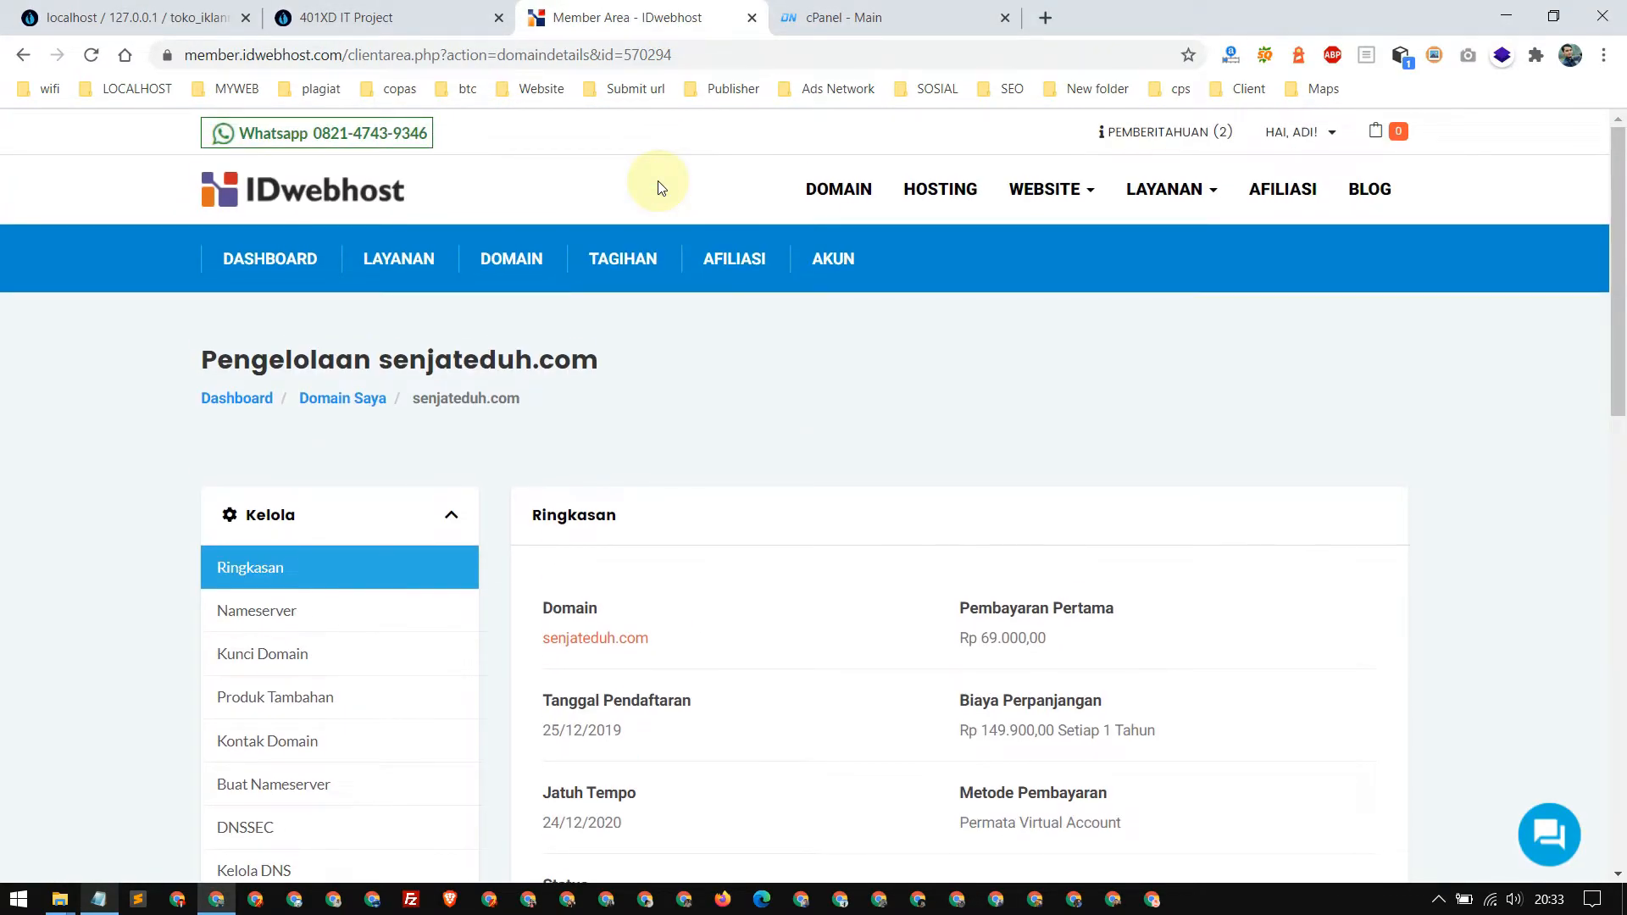
scroll(658, 181, down, 2)
scroll(725, 305, down, 1)
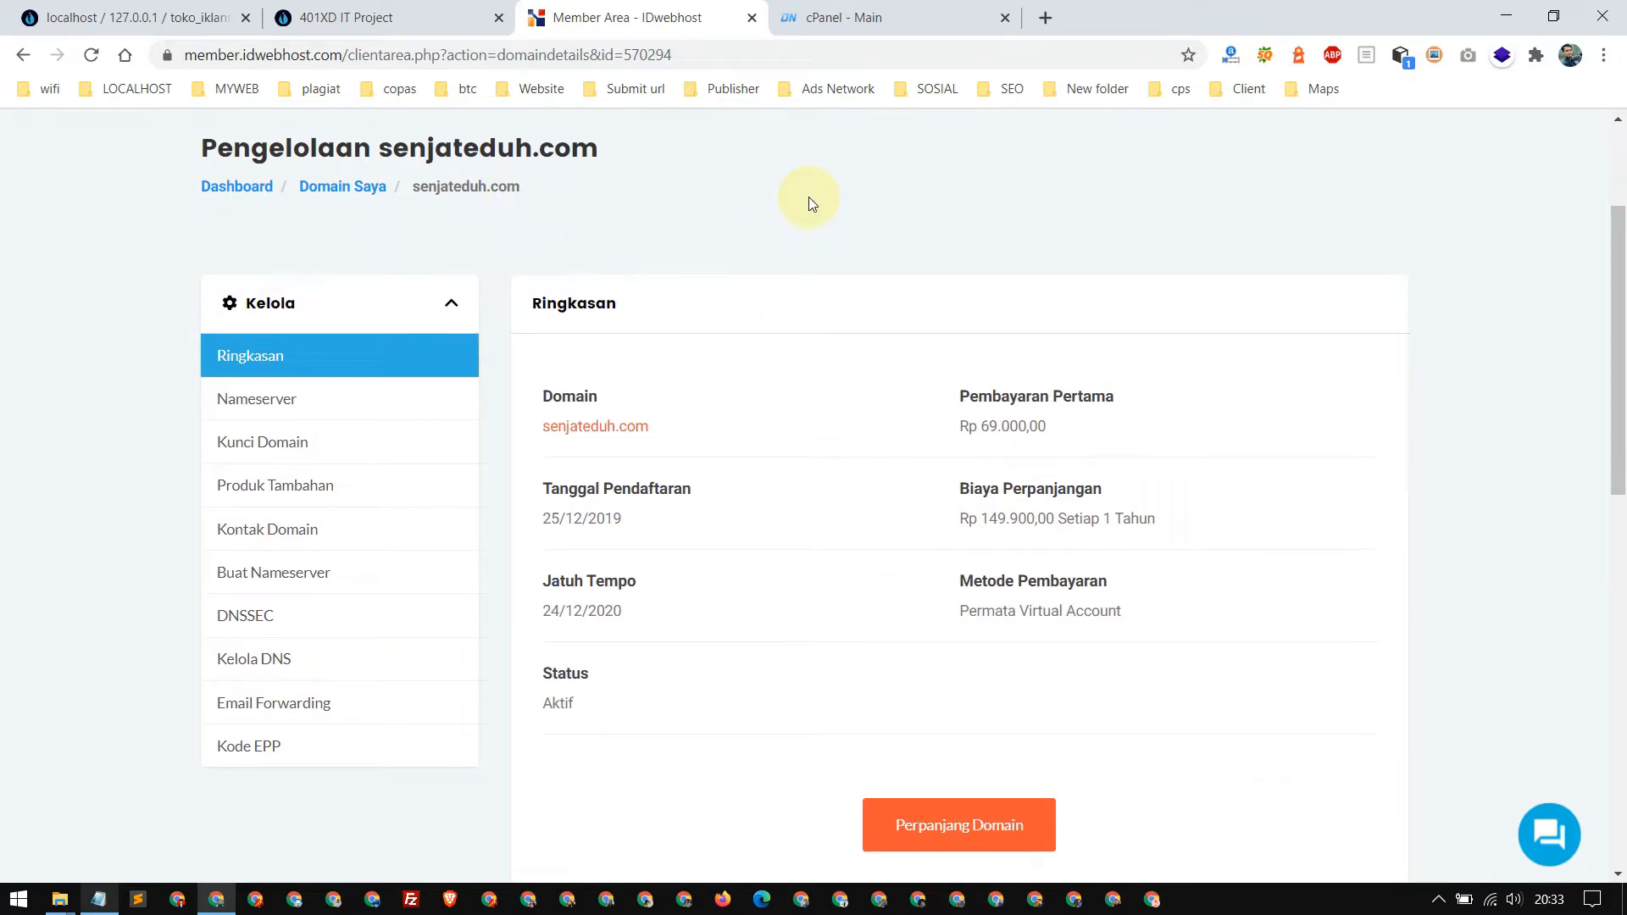
click(255, 399)
drag(999, 451, 1110, 444)
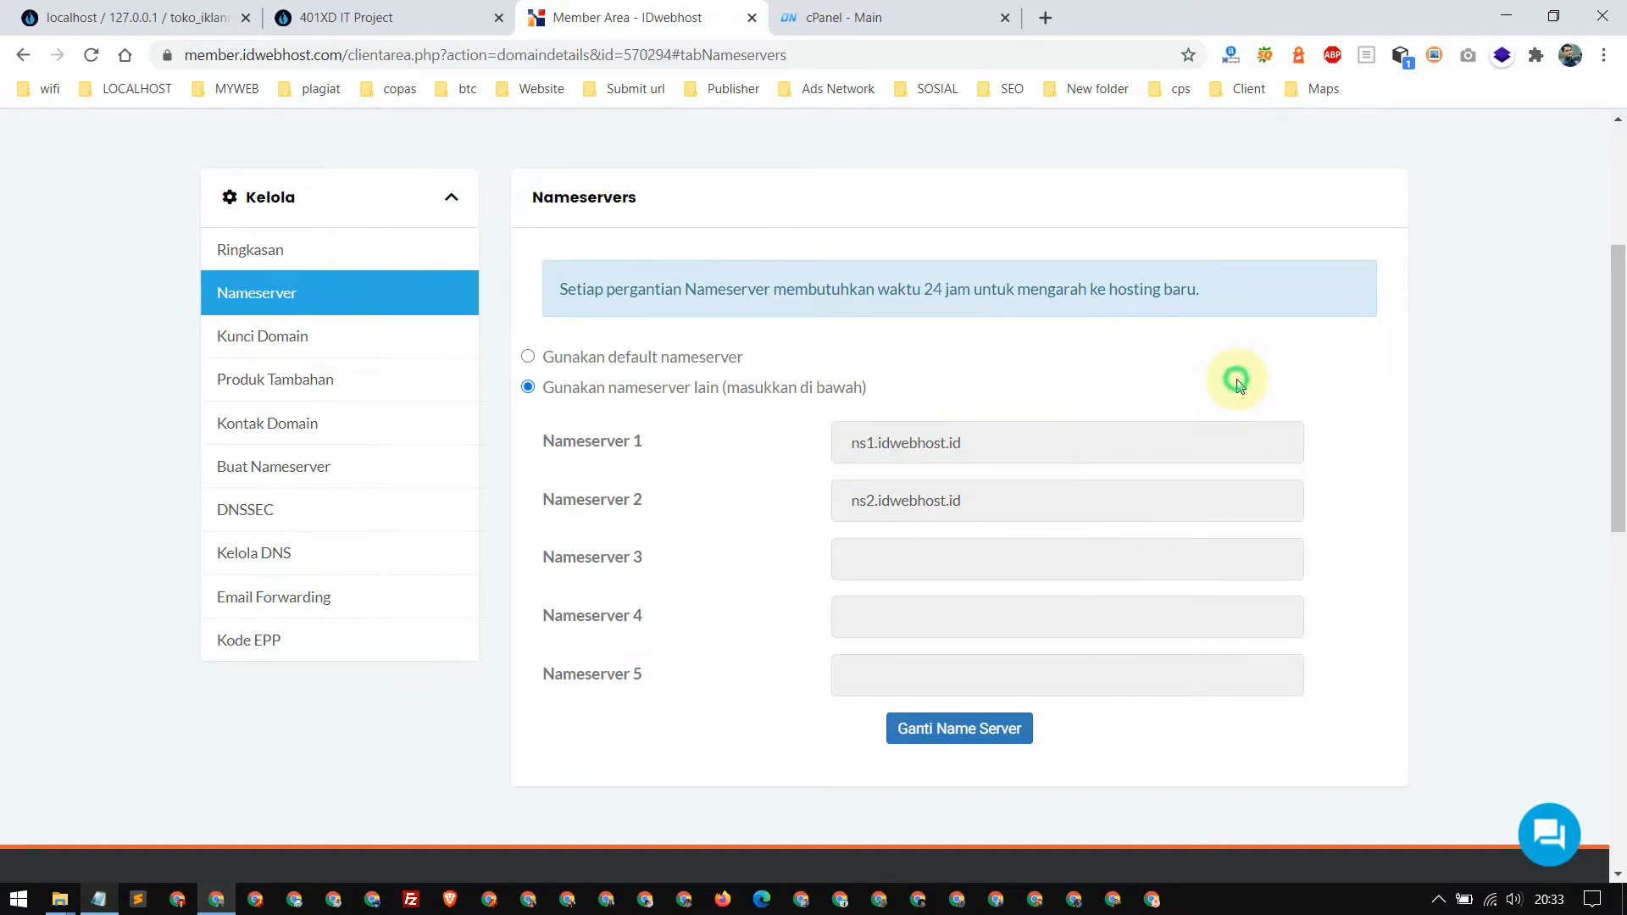
Copy ns1.domainesia.net from the Notepad notes and replace the Nameserver 1 value with it.
click(98, 898)
drag(1243, 126, 1438, 127)
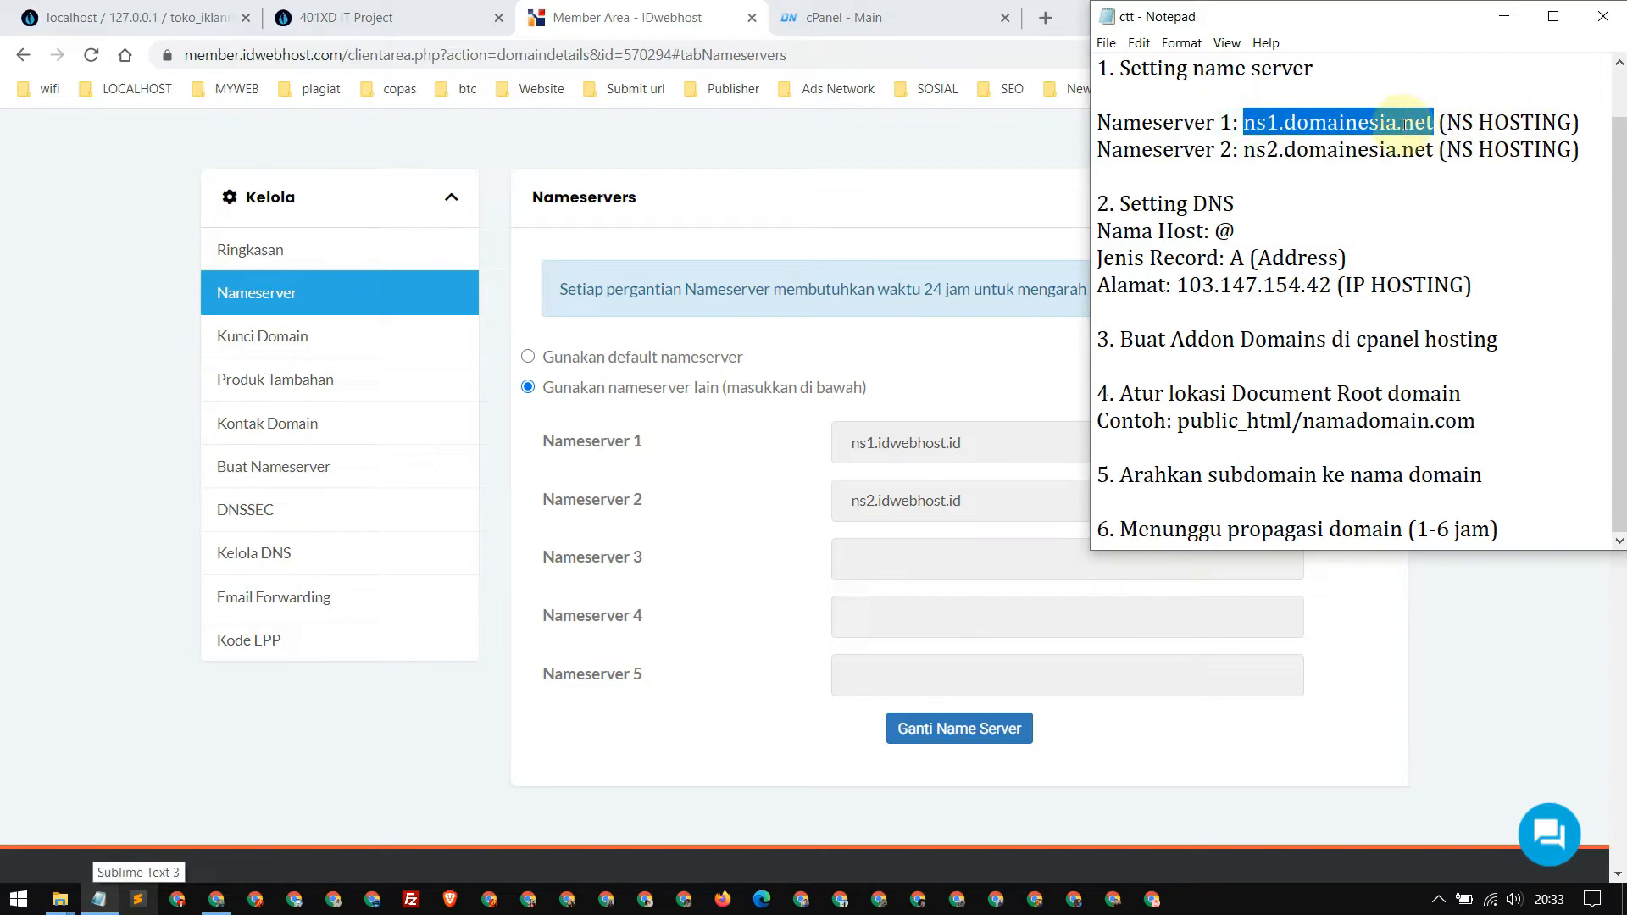
right_click(1432, 127)
click(1440, 184)
triple_click(873, 440)
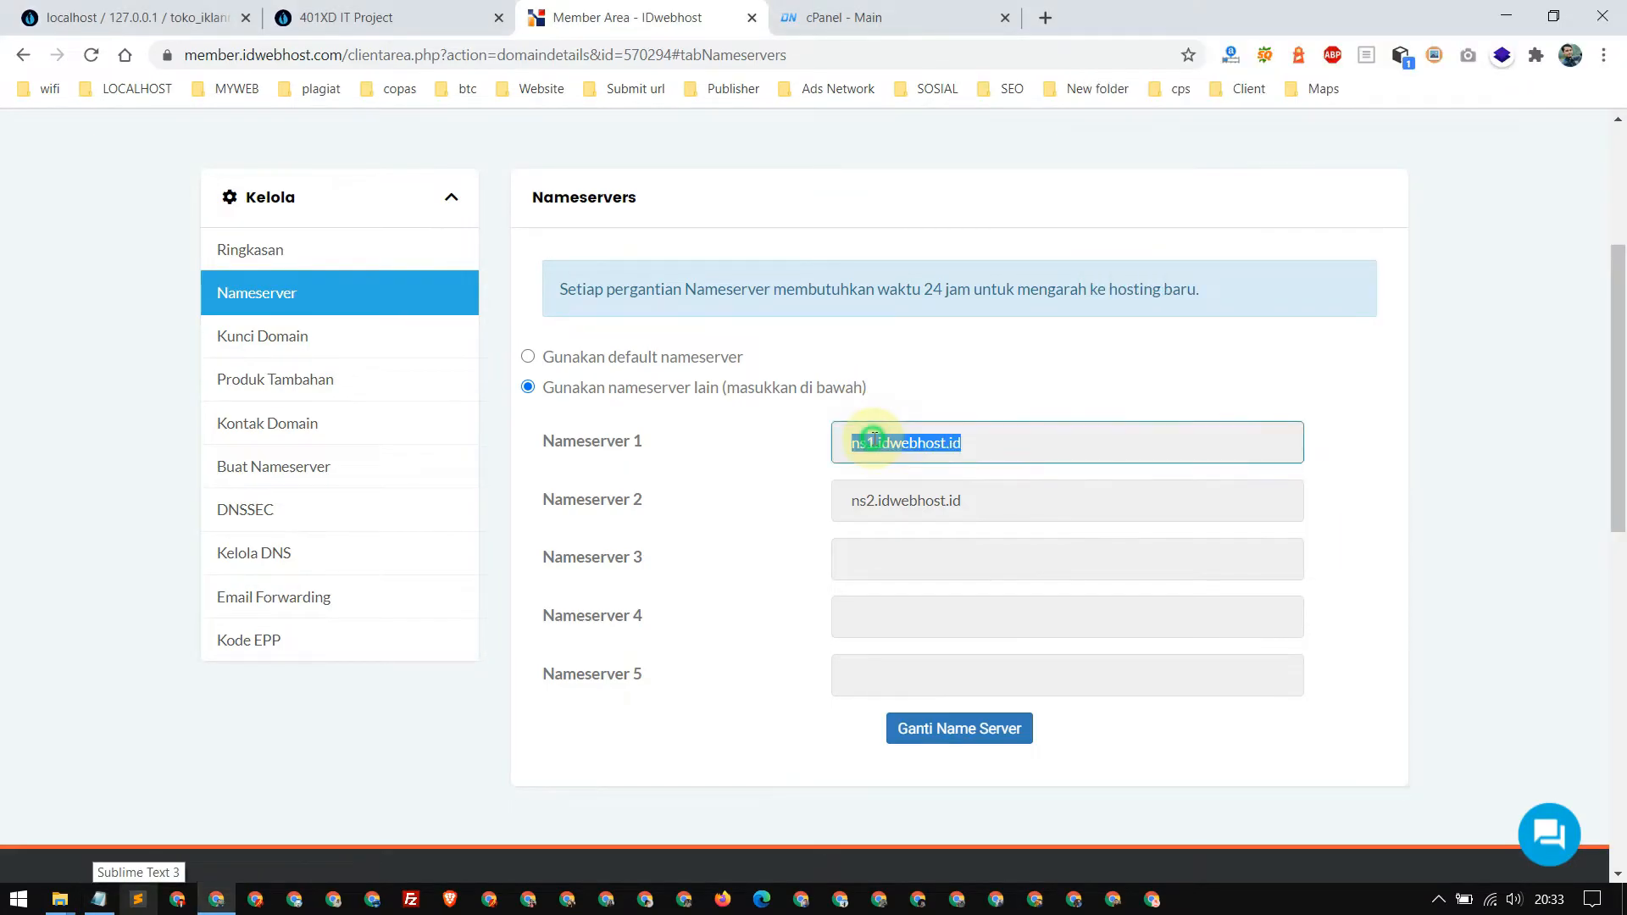
right_click(855, 439)
click(919, 539)
Copy ns2.domainesia.net from the Notepad notes and replace the Nameserver 2 value with it.
key(alt+Tab)
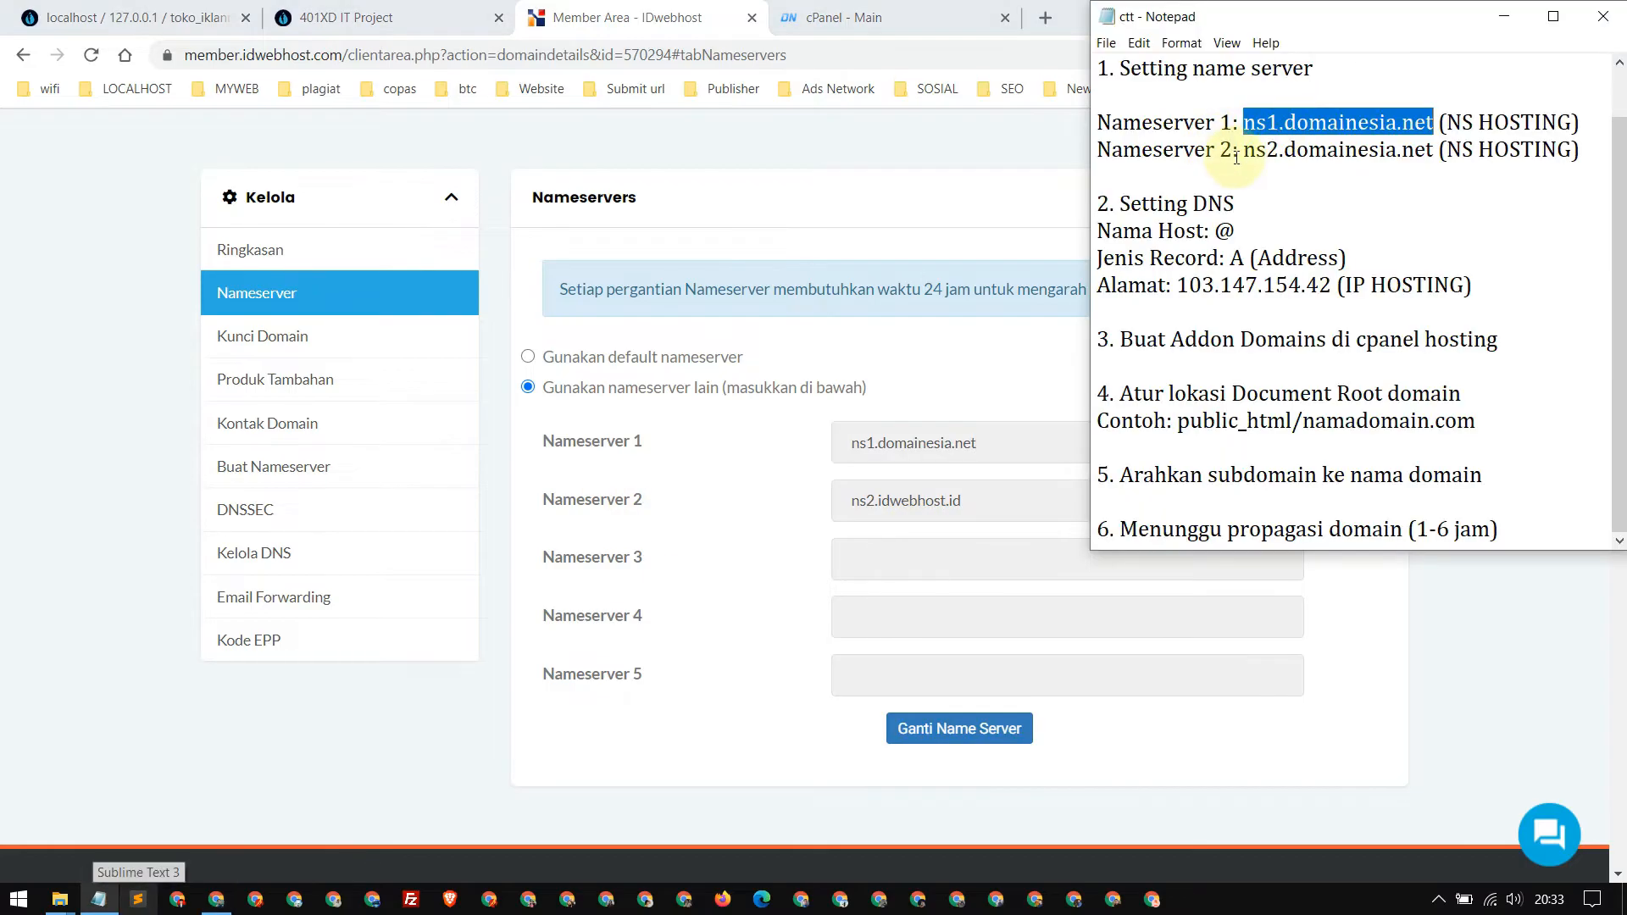
drag(1243, 152, 1433, 154)
right_click(1433, 154)
click(1430, 210)
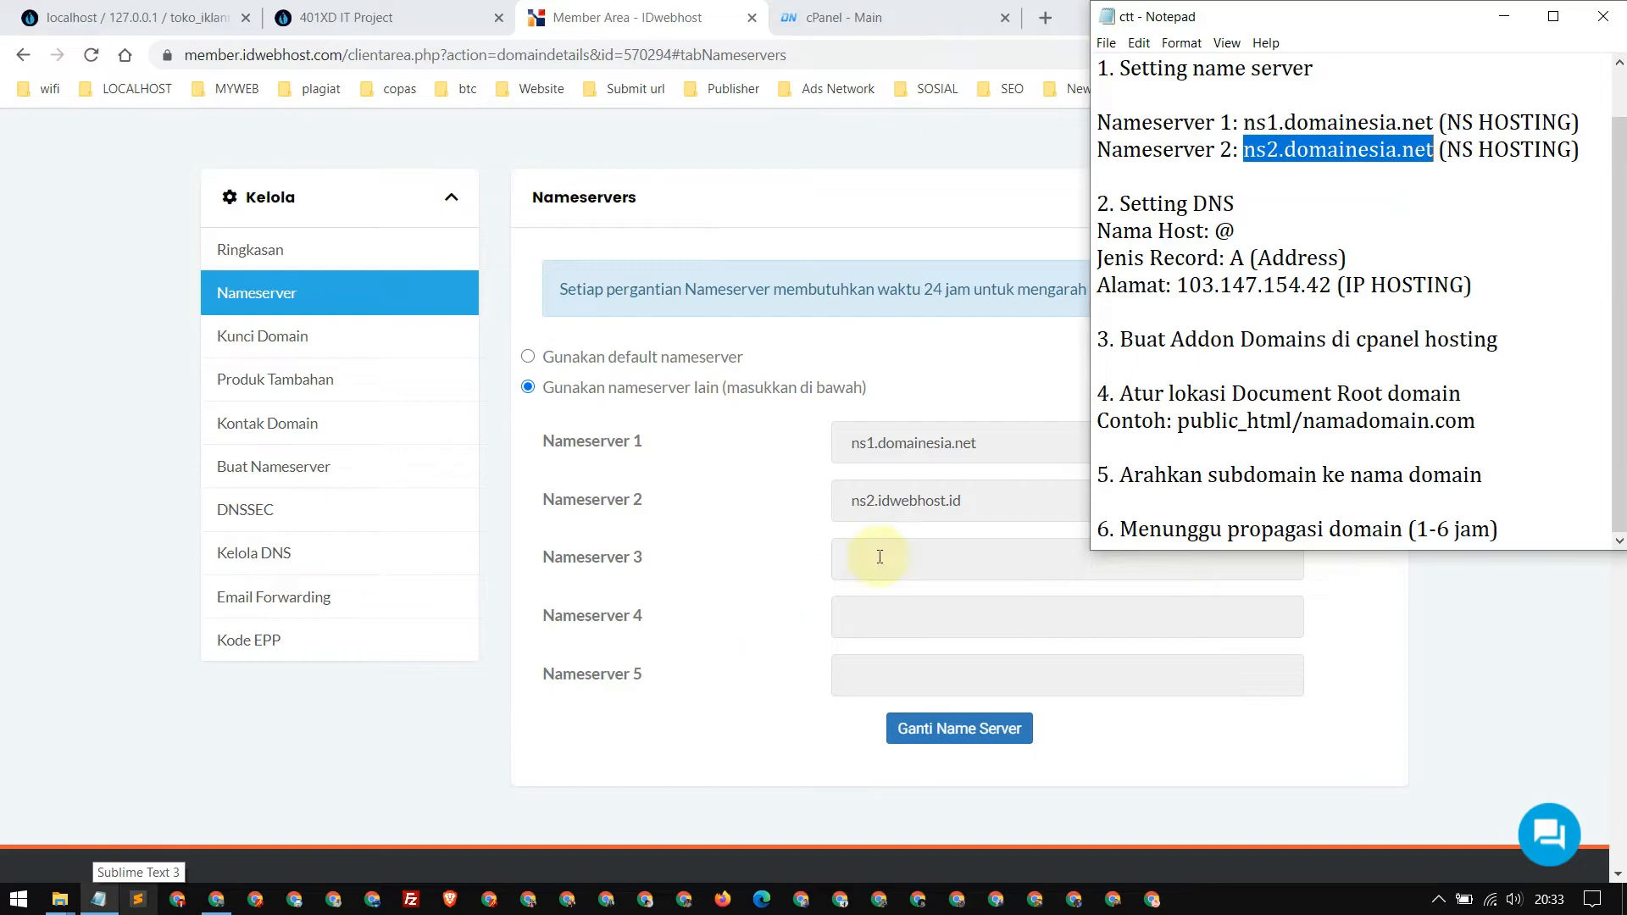
key(alt+Tab)
triple_click(908, 501)
right_click(905, 501)
click(956, 606)
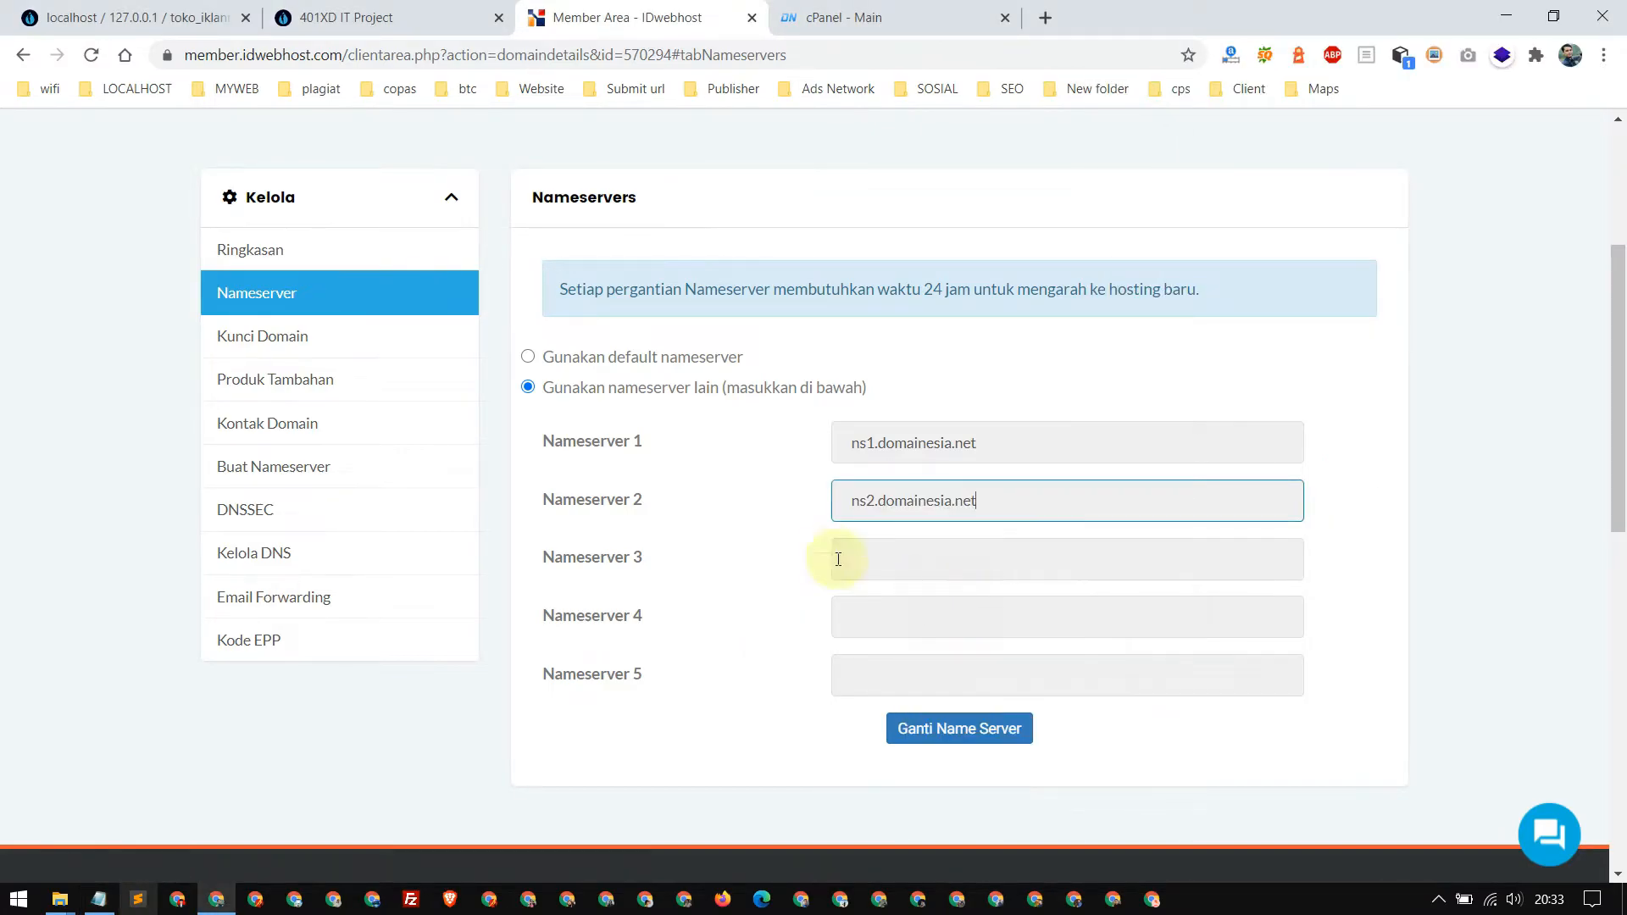
Submit the nameserver change for senjateduh.com and check on the reloaded page whether it was saved.
click(959, 733)
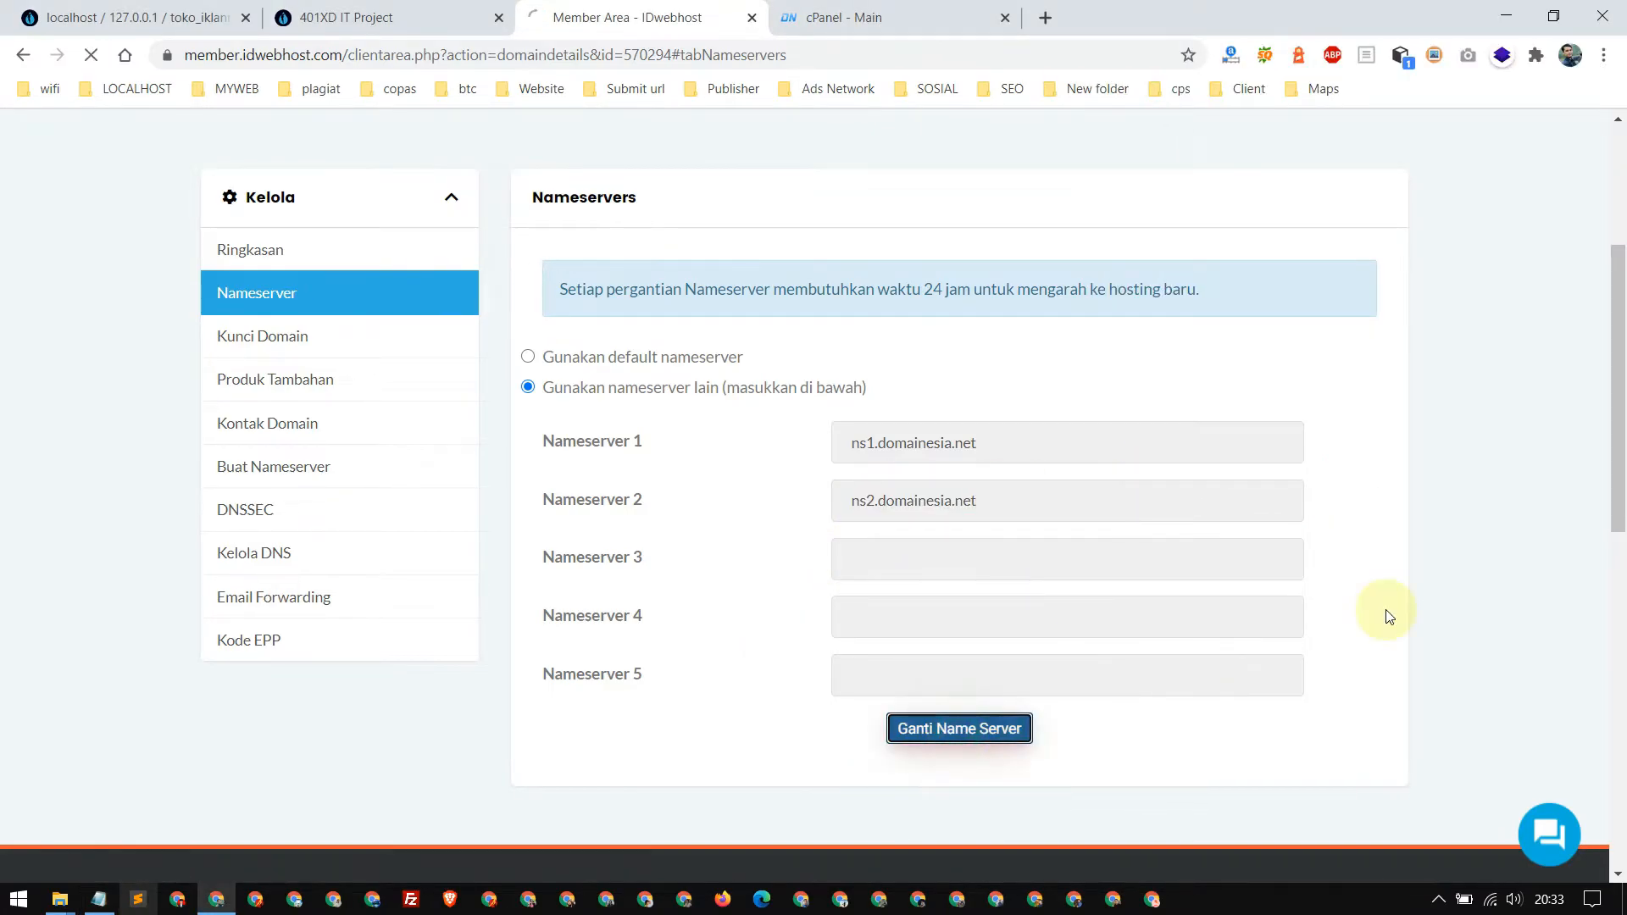
scroll(898, 551, down, 1)
scroll(717, 313, up, 1)
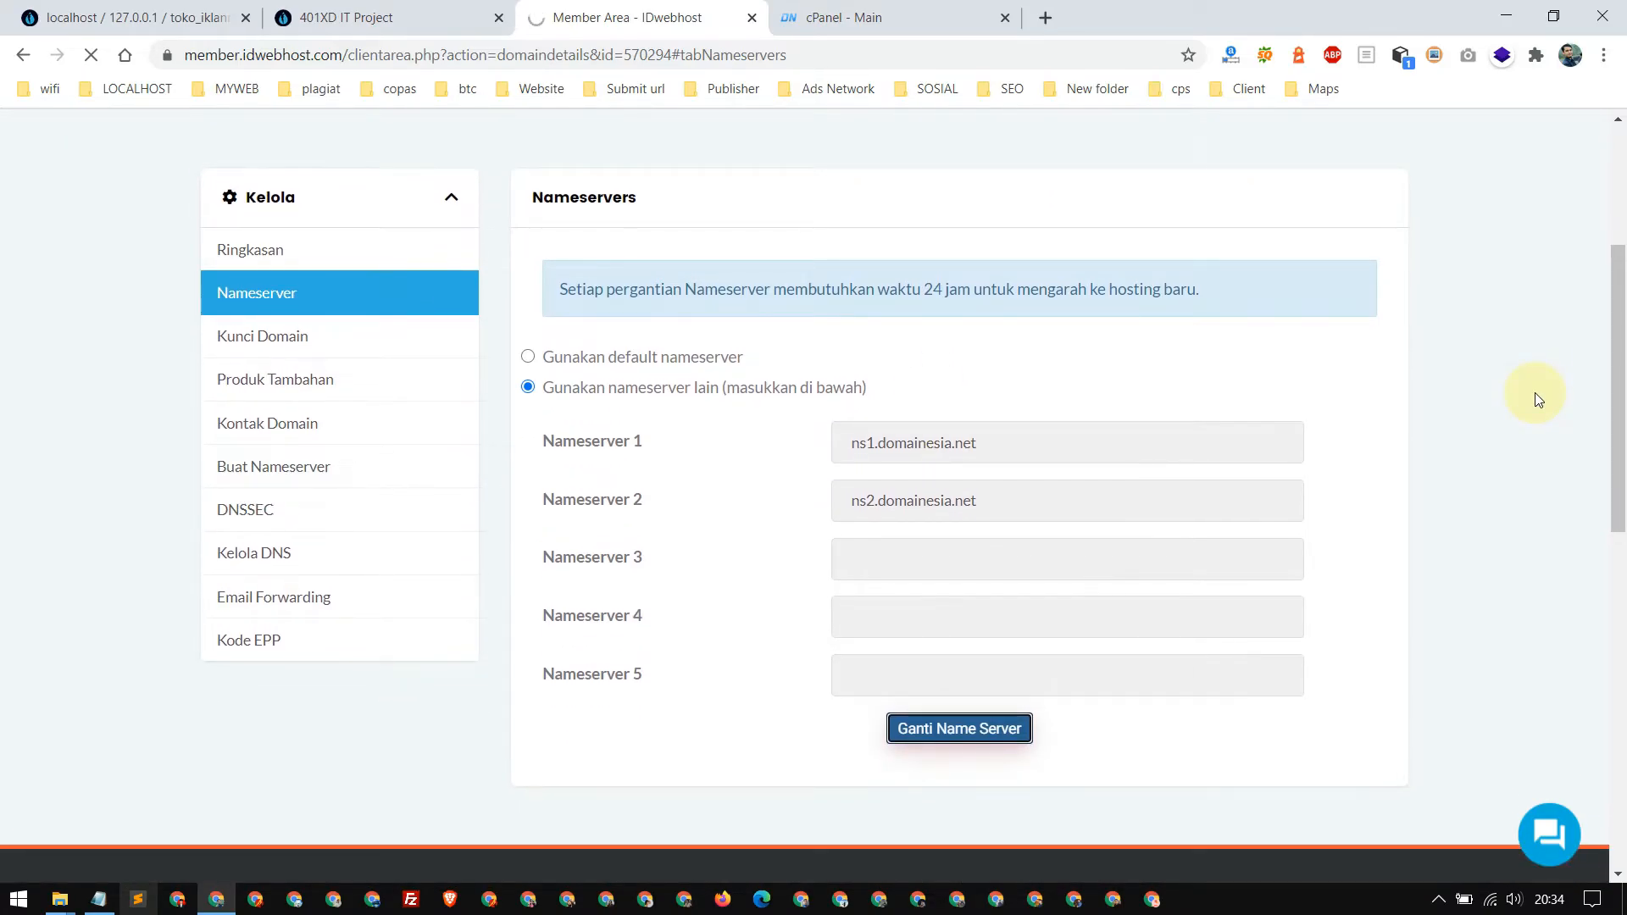
click(901, 22)
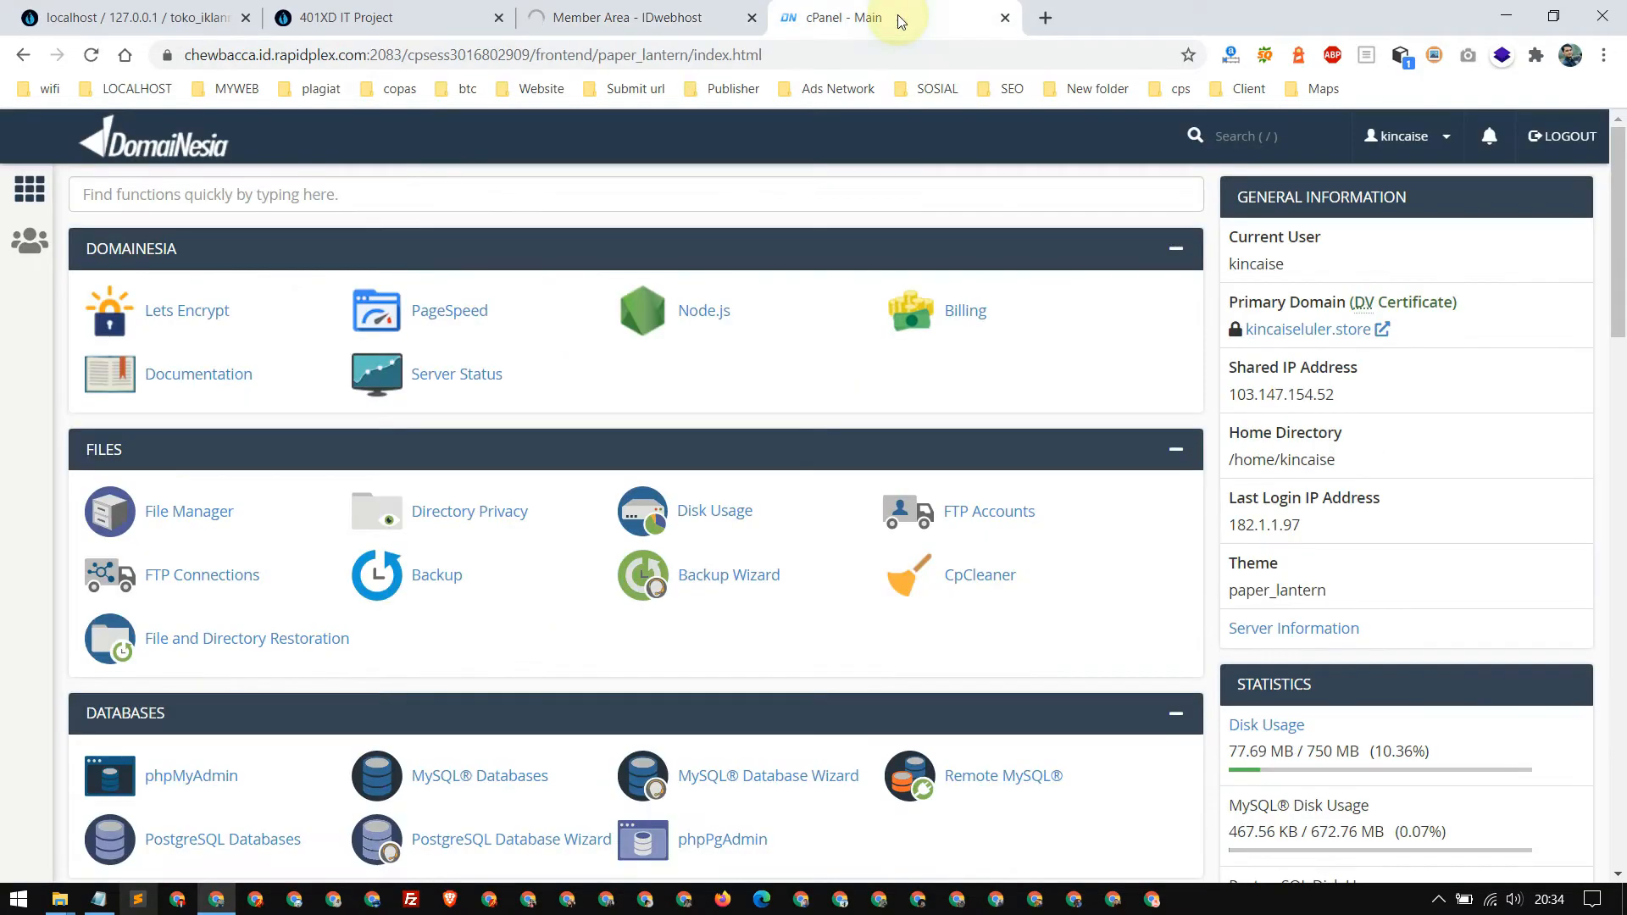
click(720, 21)
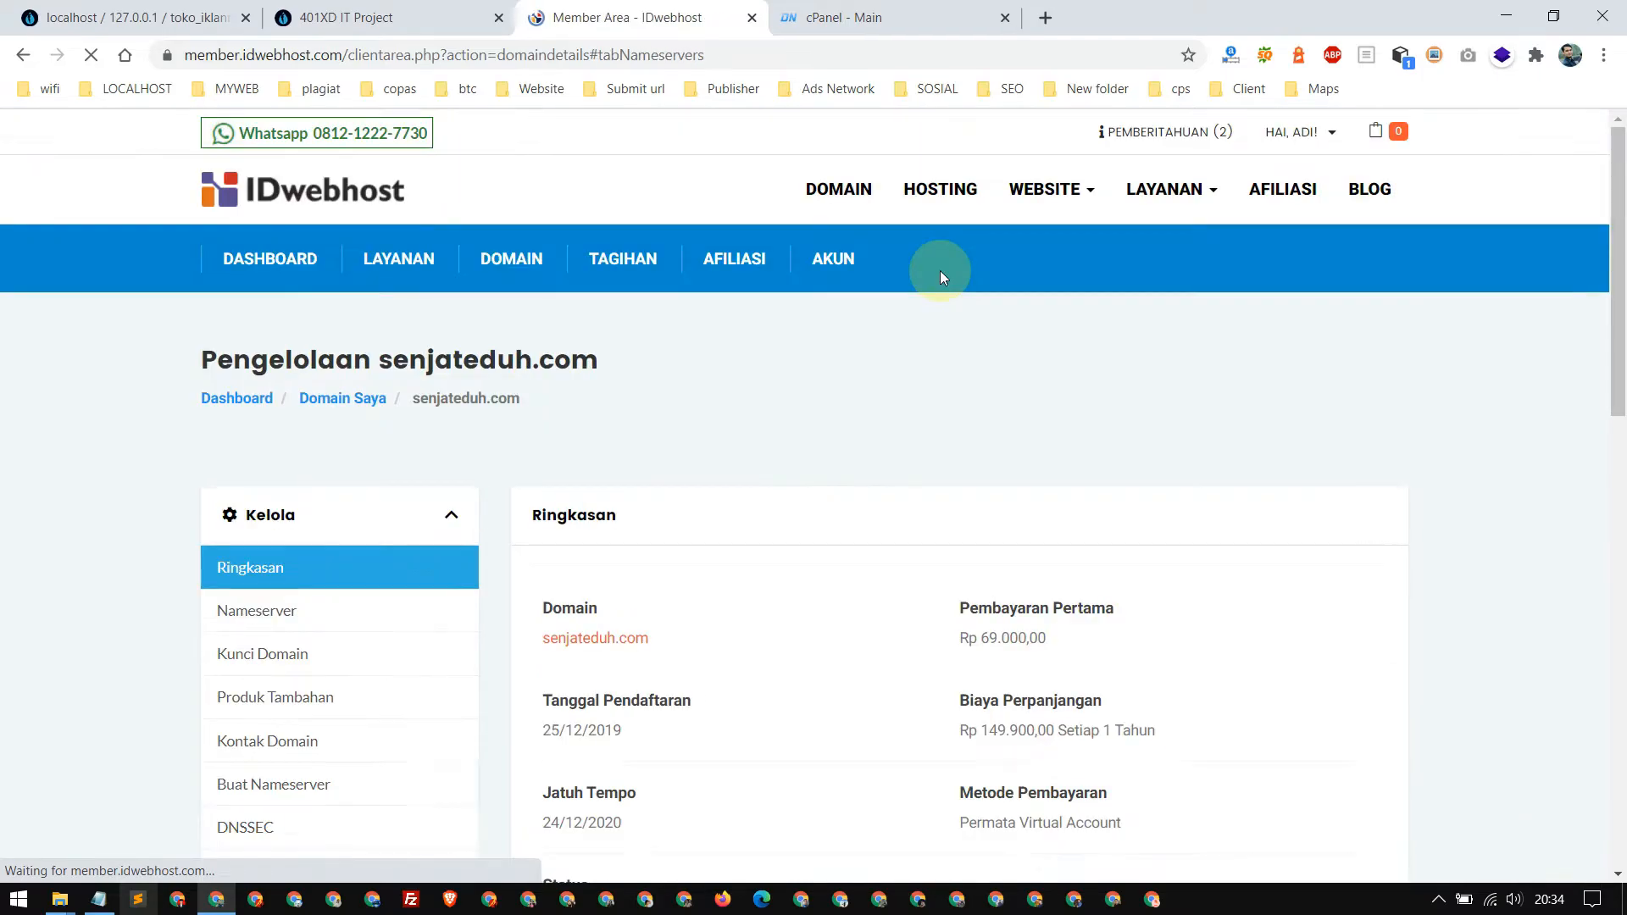
scroll(1180, 291, down, 5)
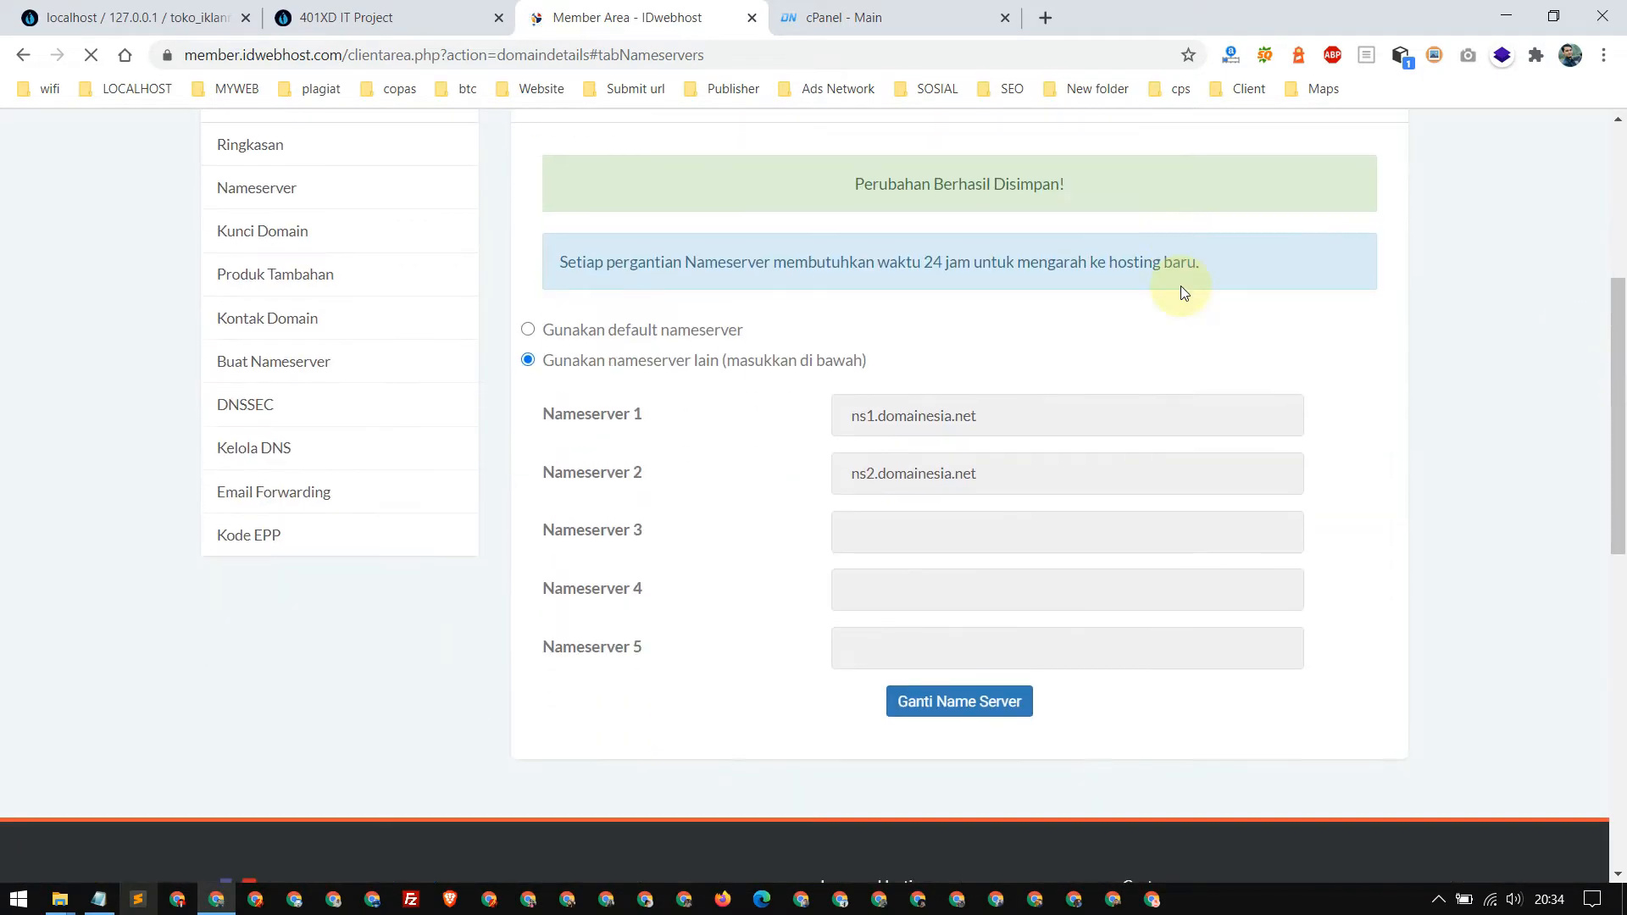
drag(847, 181, 1077, 185)
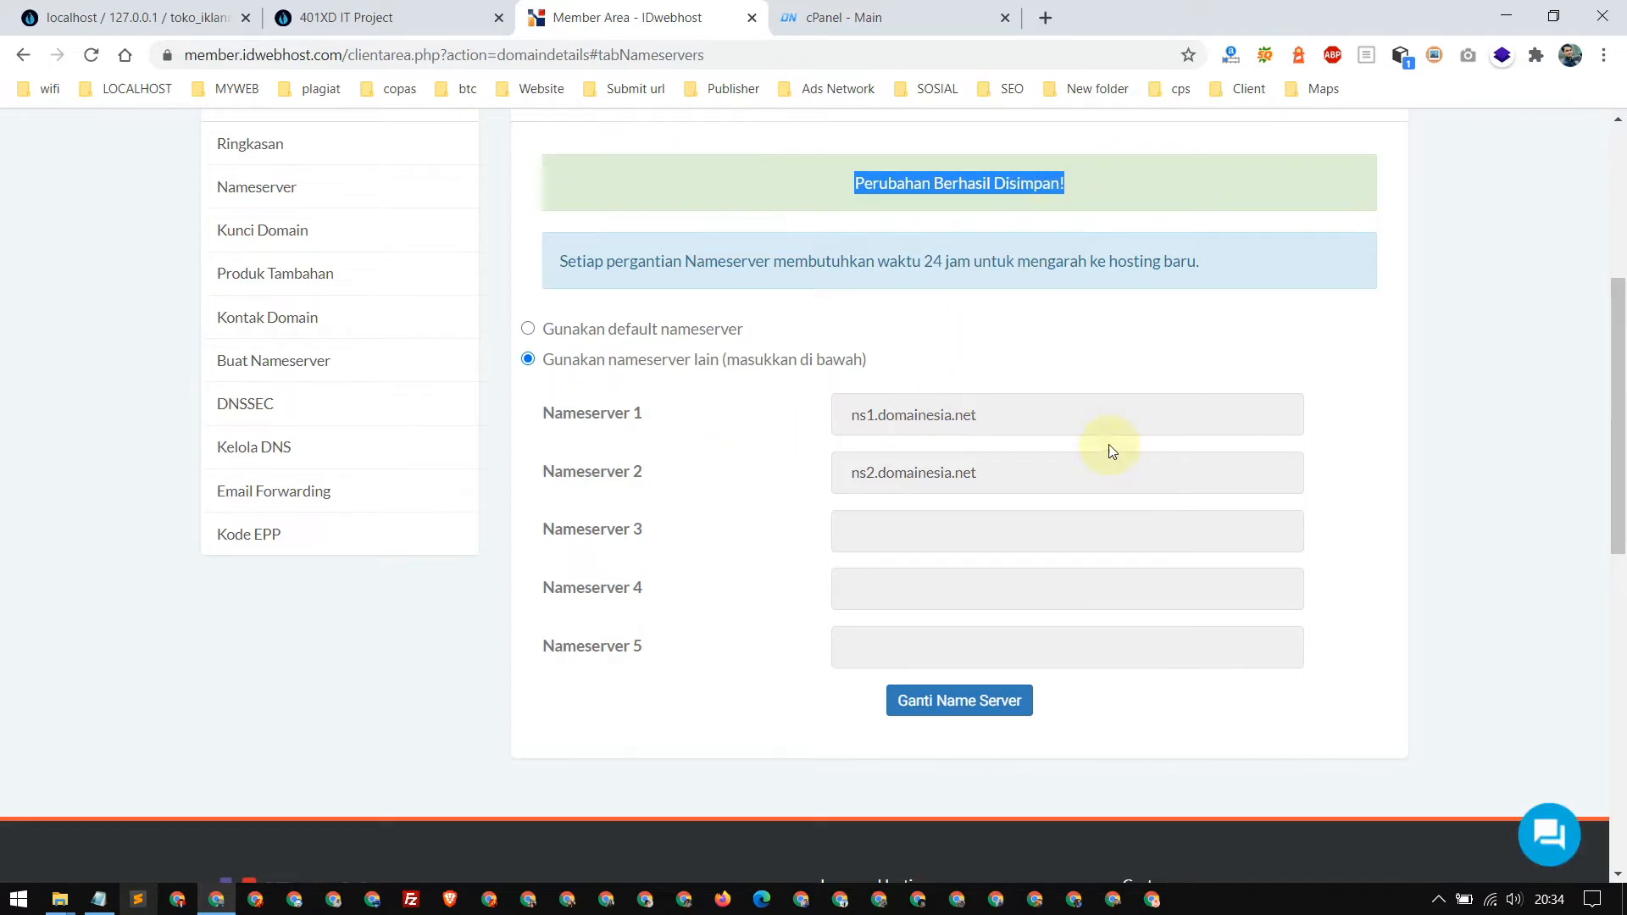
Switch to the Notepad notes and review the nameserver section and the host, record type and address under "Setting DNS".
click(100, 901)
drag(1192, 188, 1186, 131)
scroll(1254, 204, down, 2)
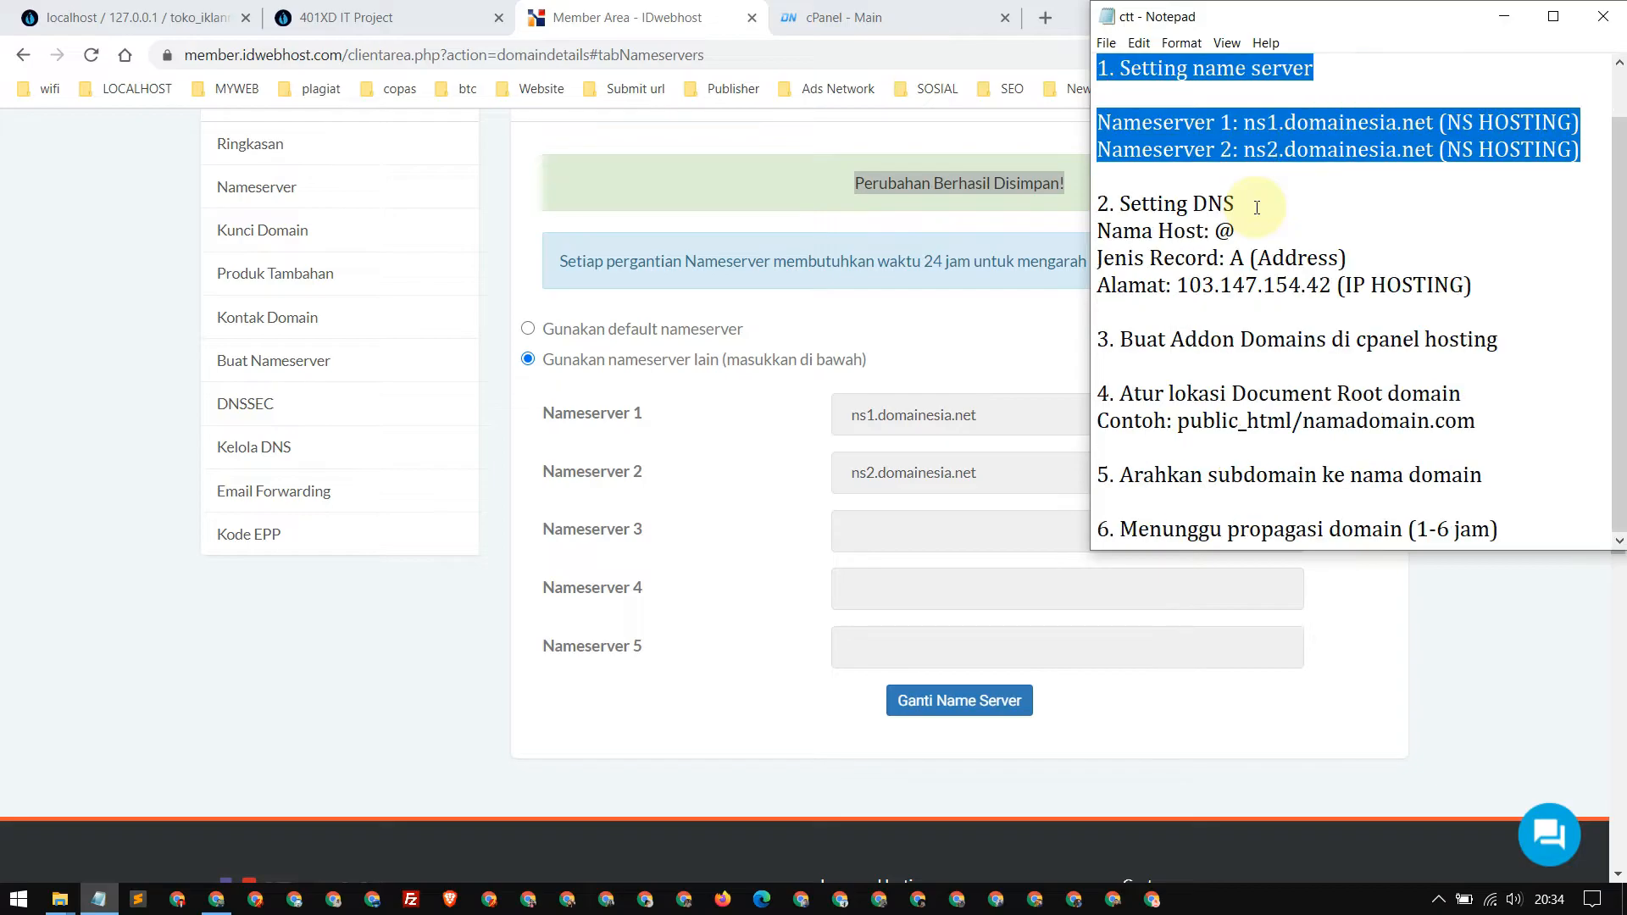
click(1146, 118)
click(1149, 173)
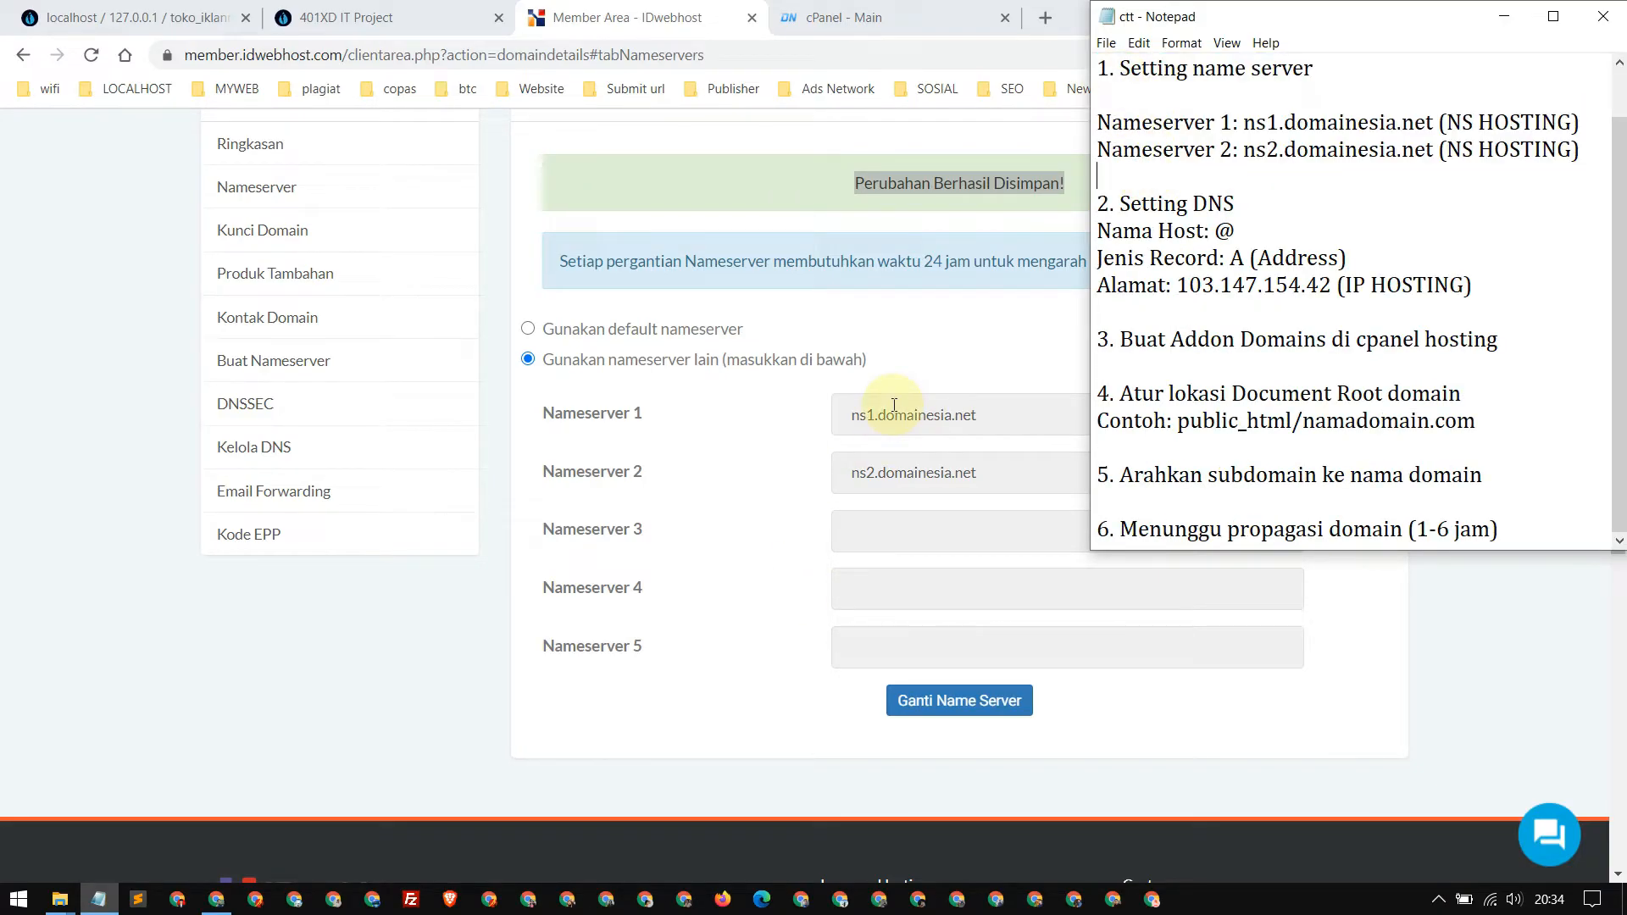
drag(1119, 203, 1207, 204)
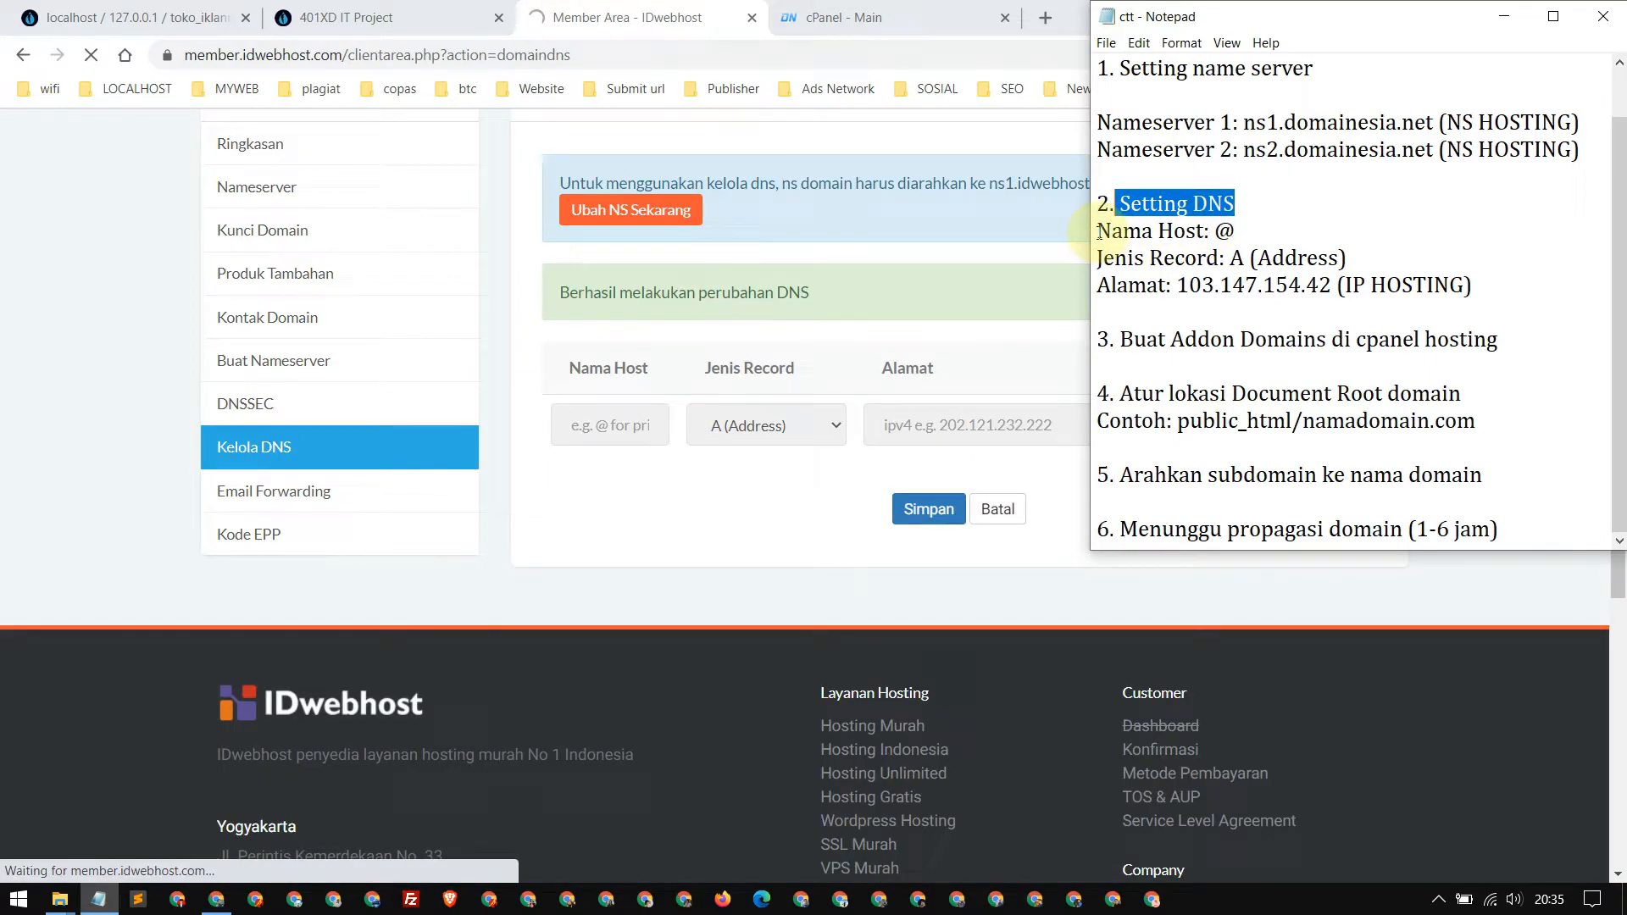
drag(1097, 231, 1521, 289)
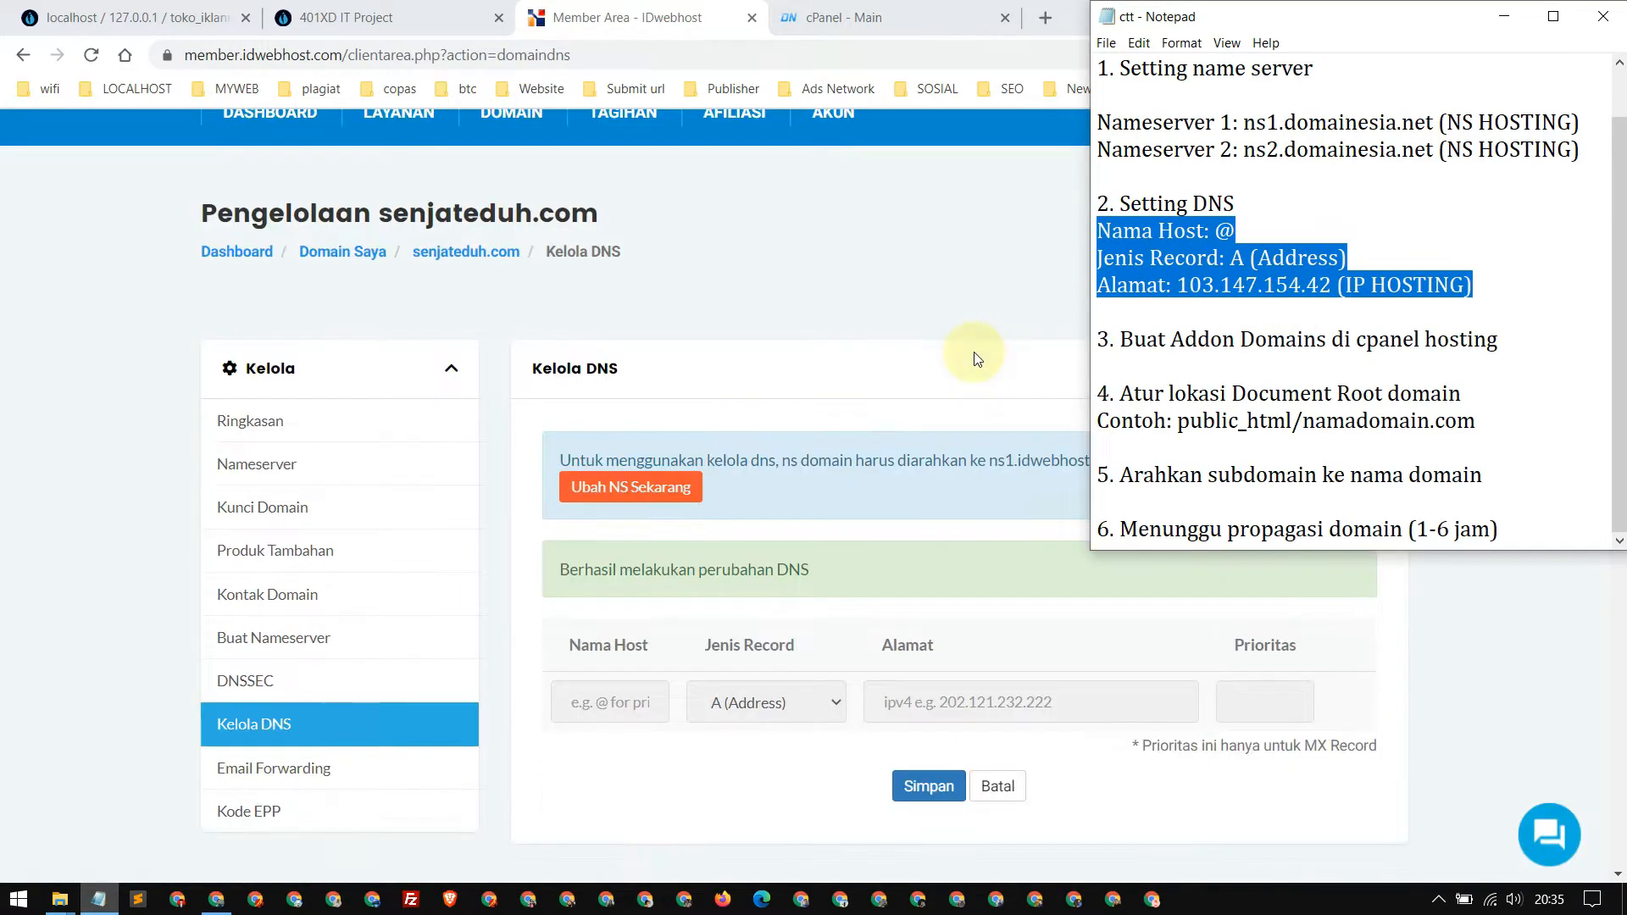
Set the new DNS record's host name to @ and its record type to A (Address).
scroll(974, 352, down, 5)
click(601, 310)
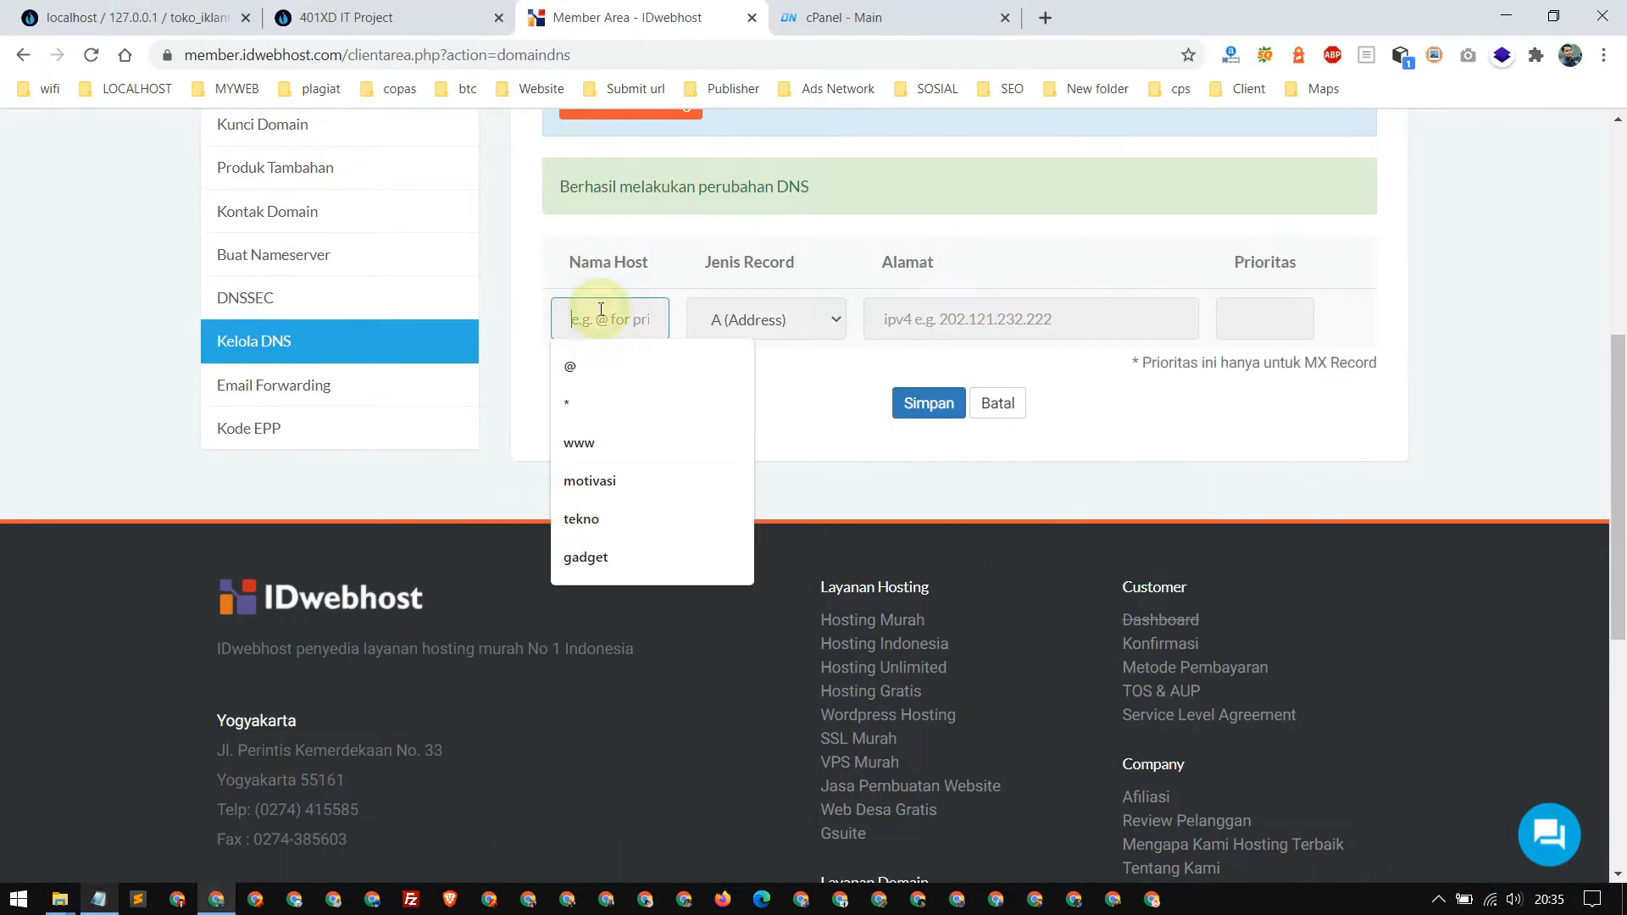
text(@)
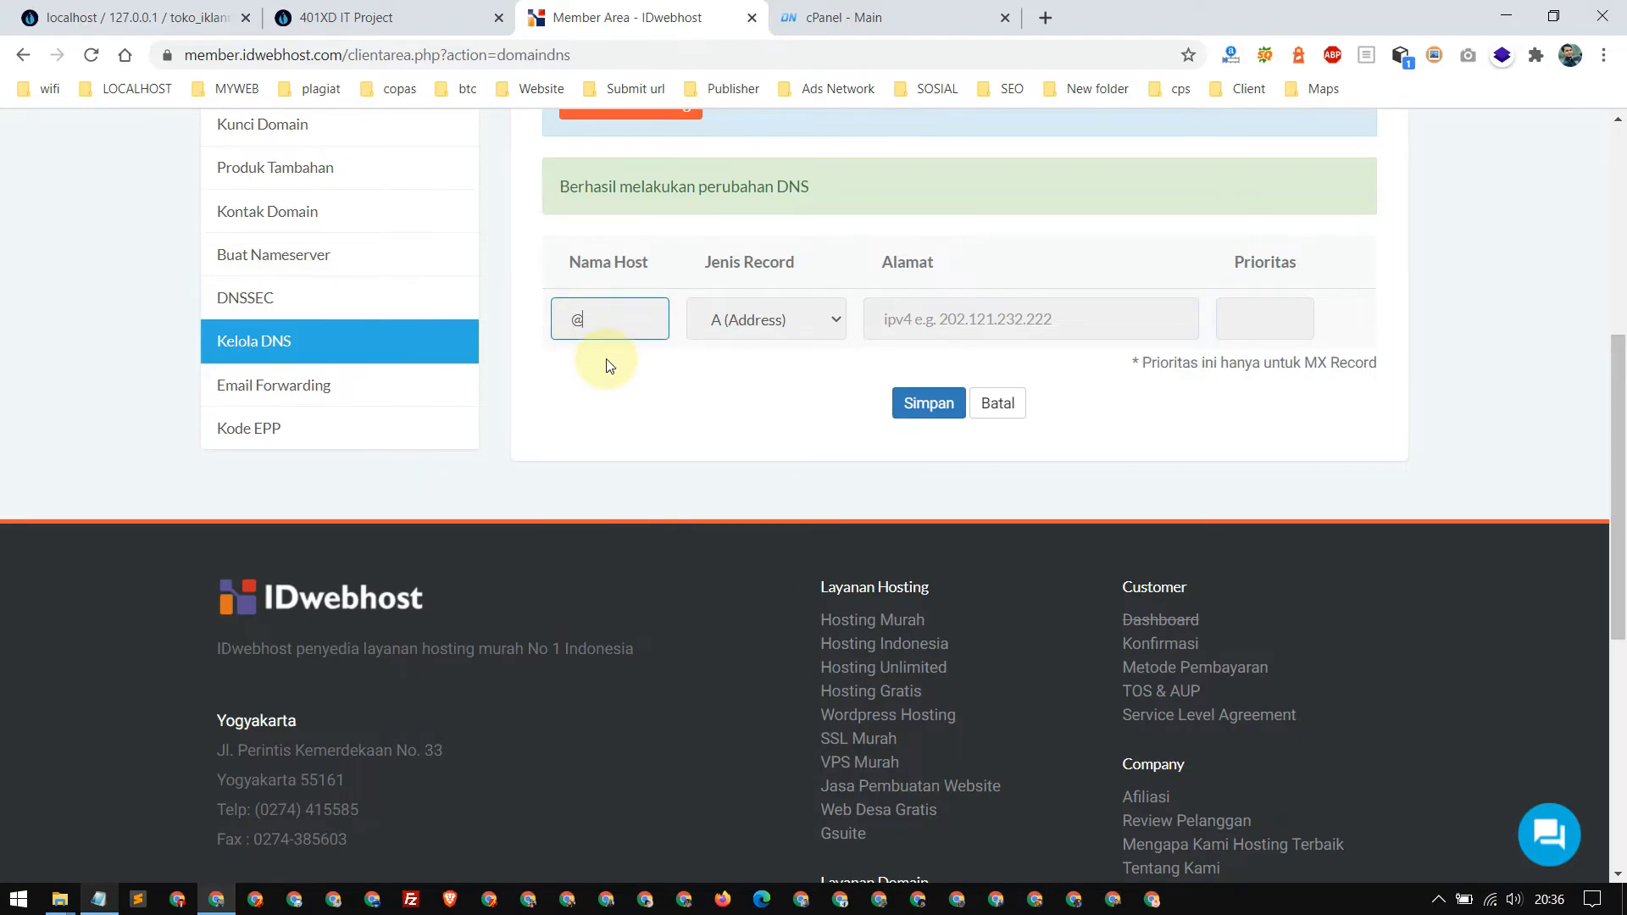
scroll(606, 366, up, 1)
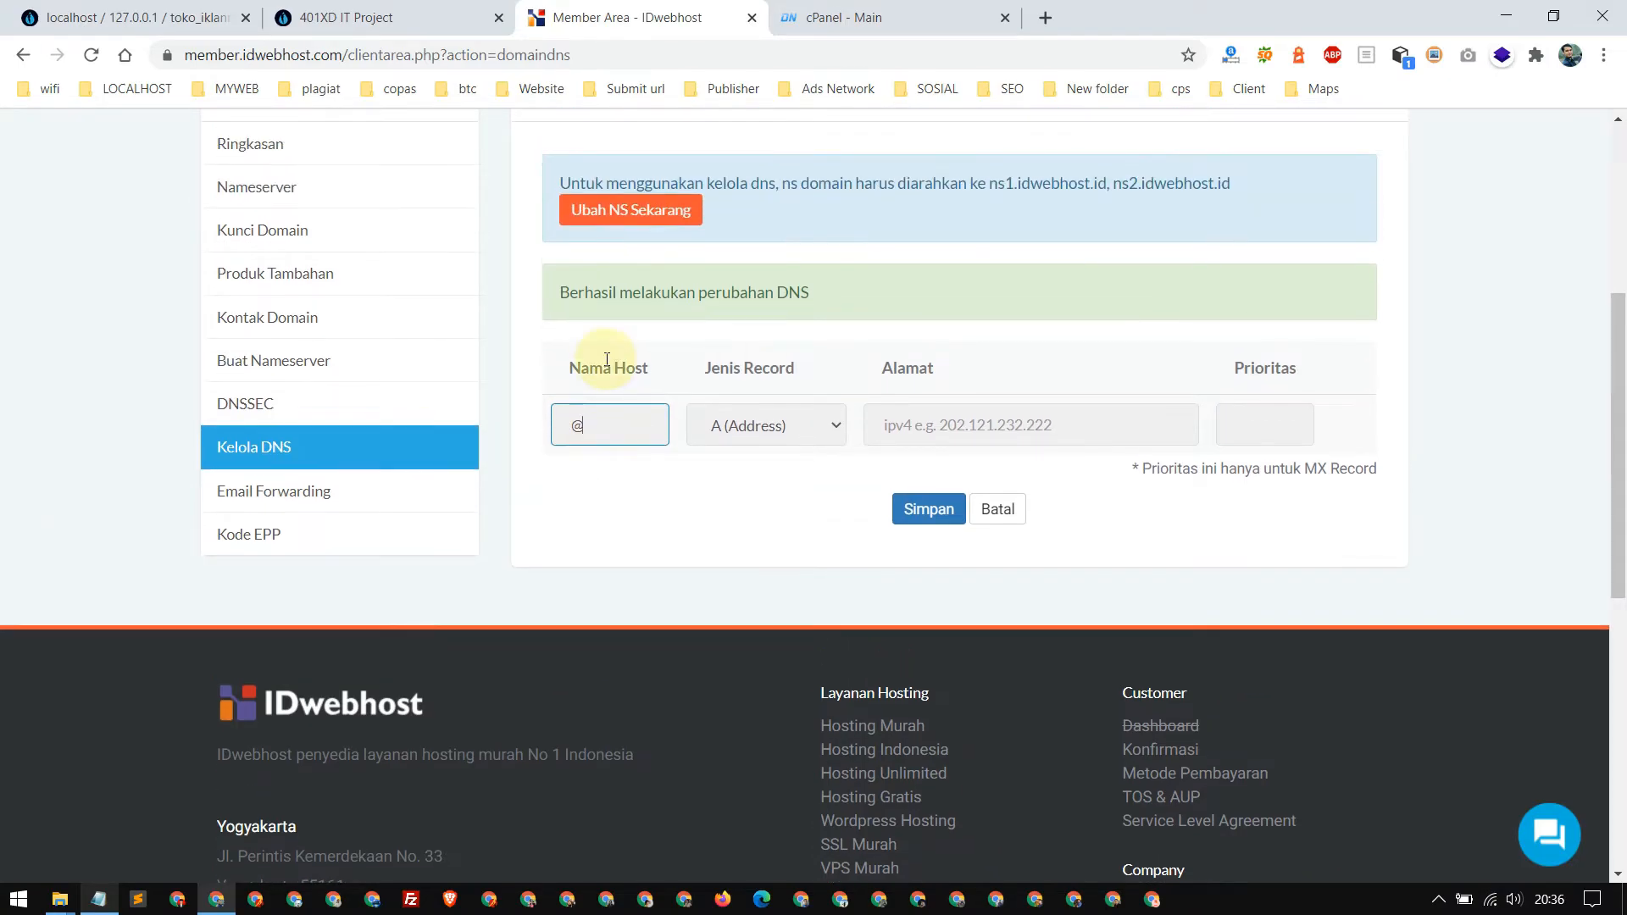
click(805, 426)
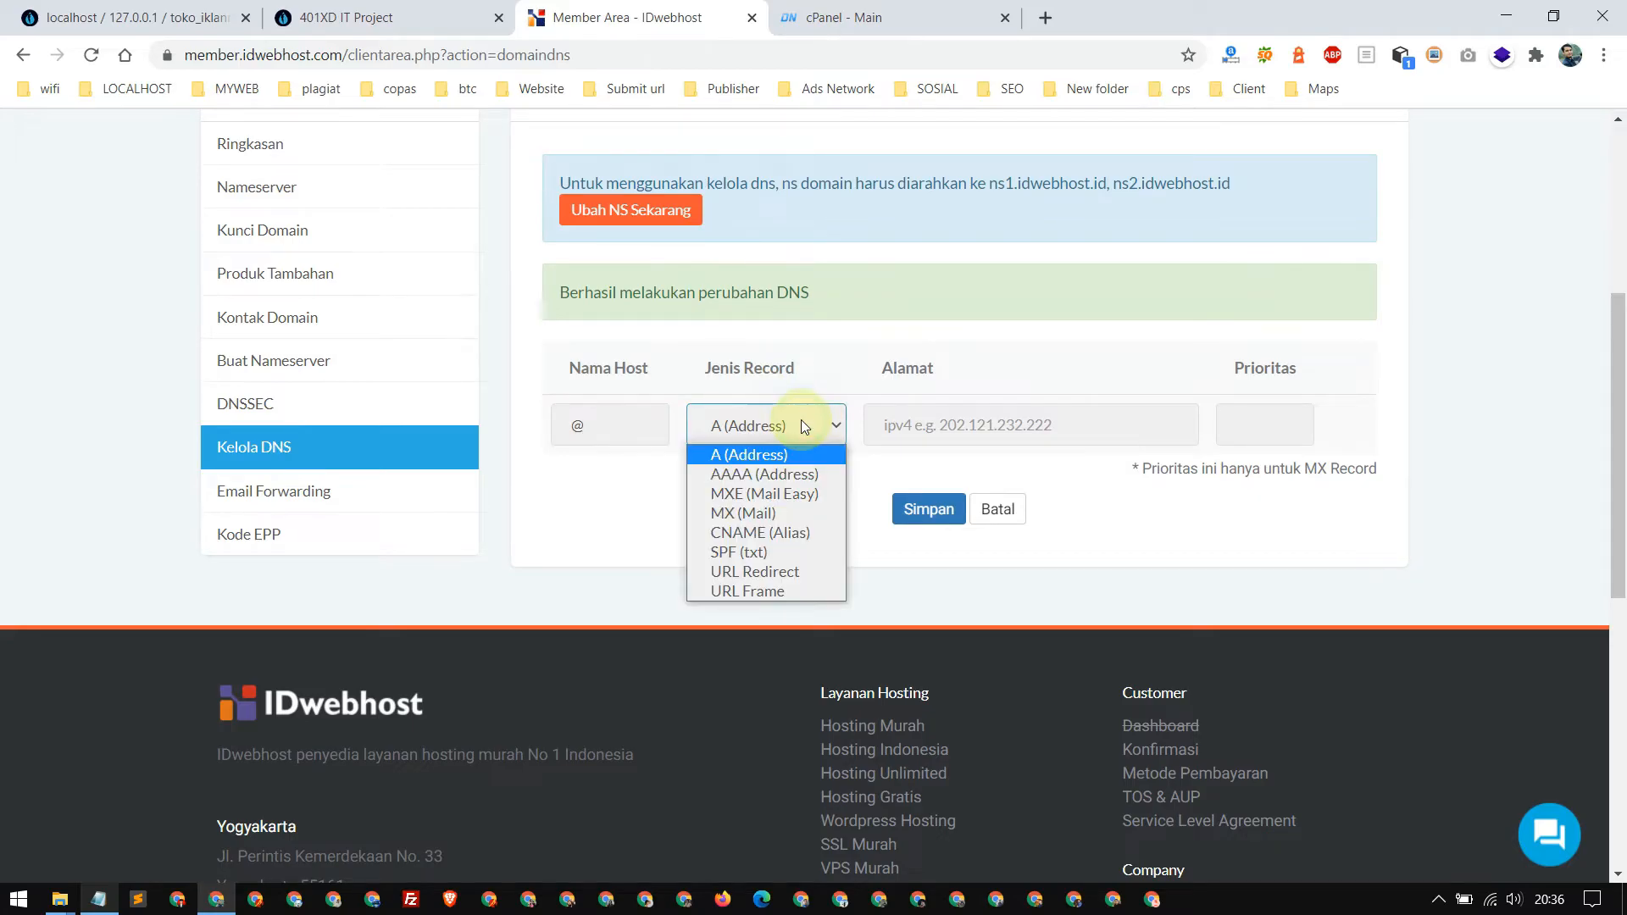
click(766, 458)
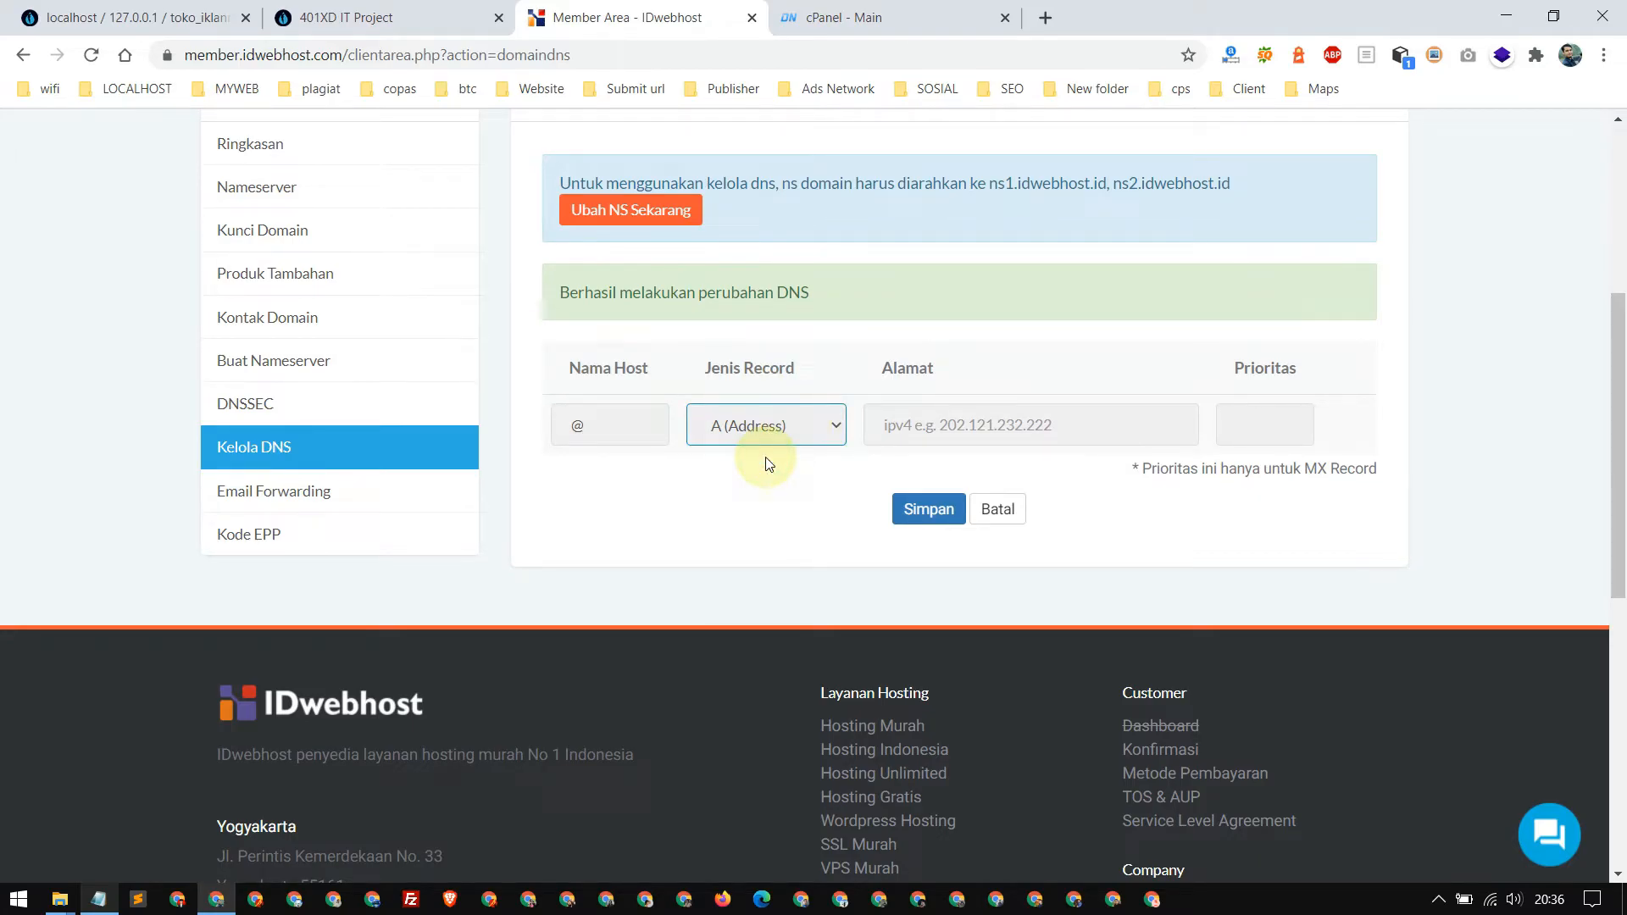
Copy the shared IP address 103.147.154.52 from the cPanel general information and enter it as the DNS record's address at IDwebhost.
click(1043, 424)
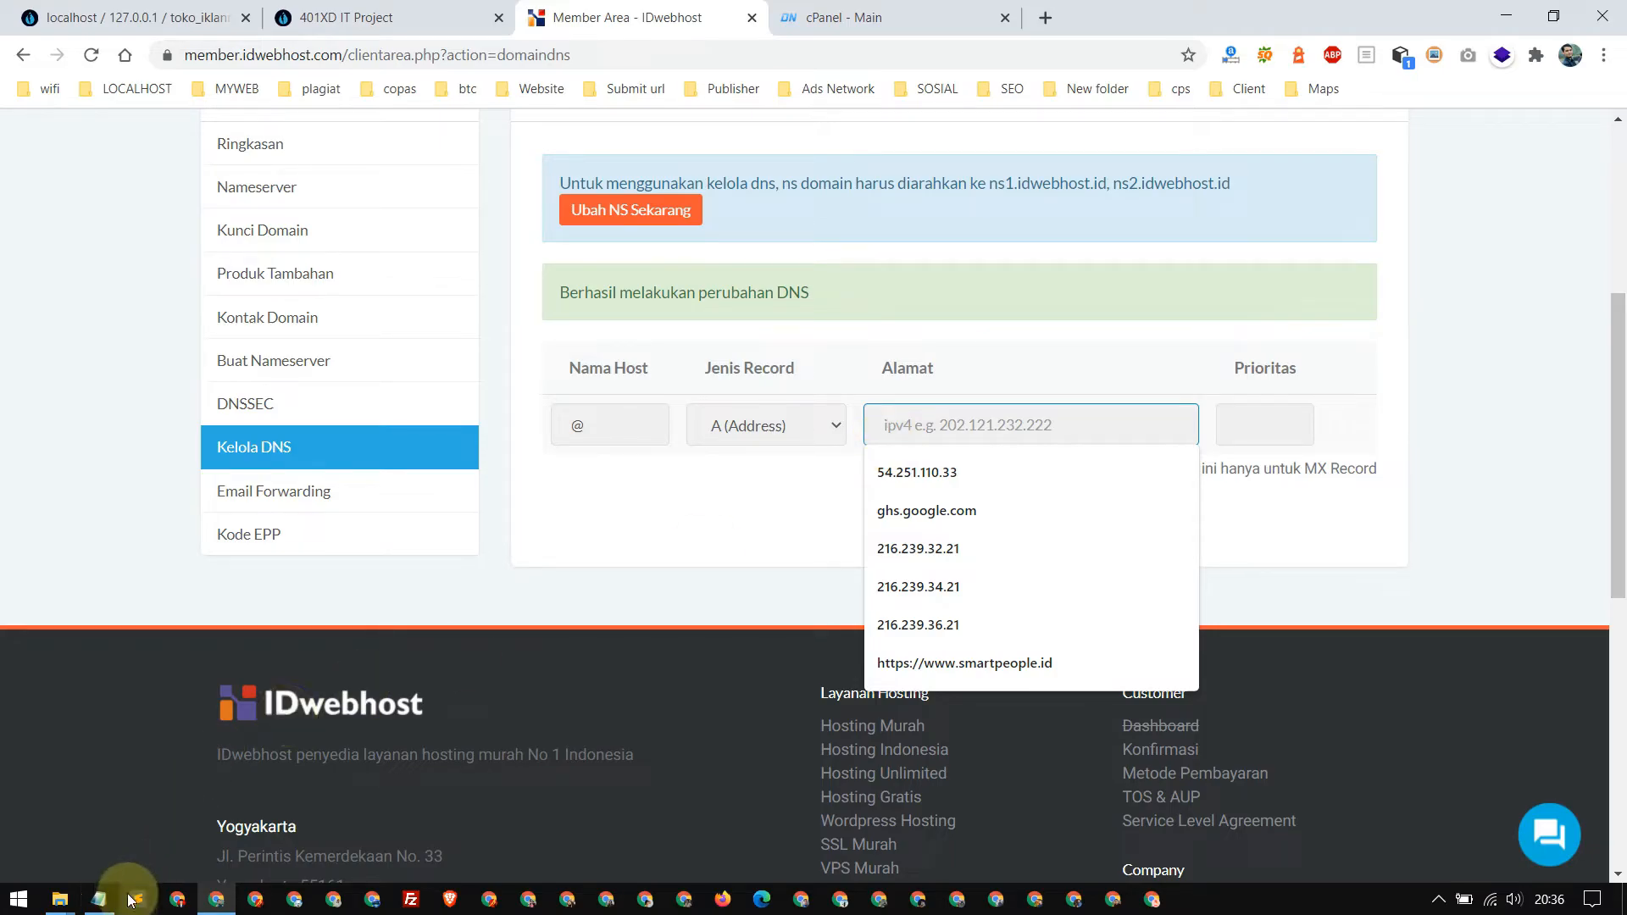
click(838, 17)
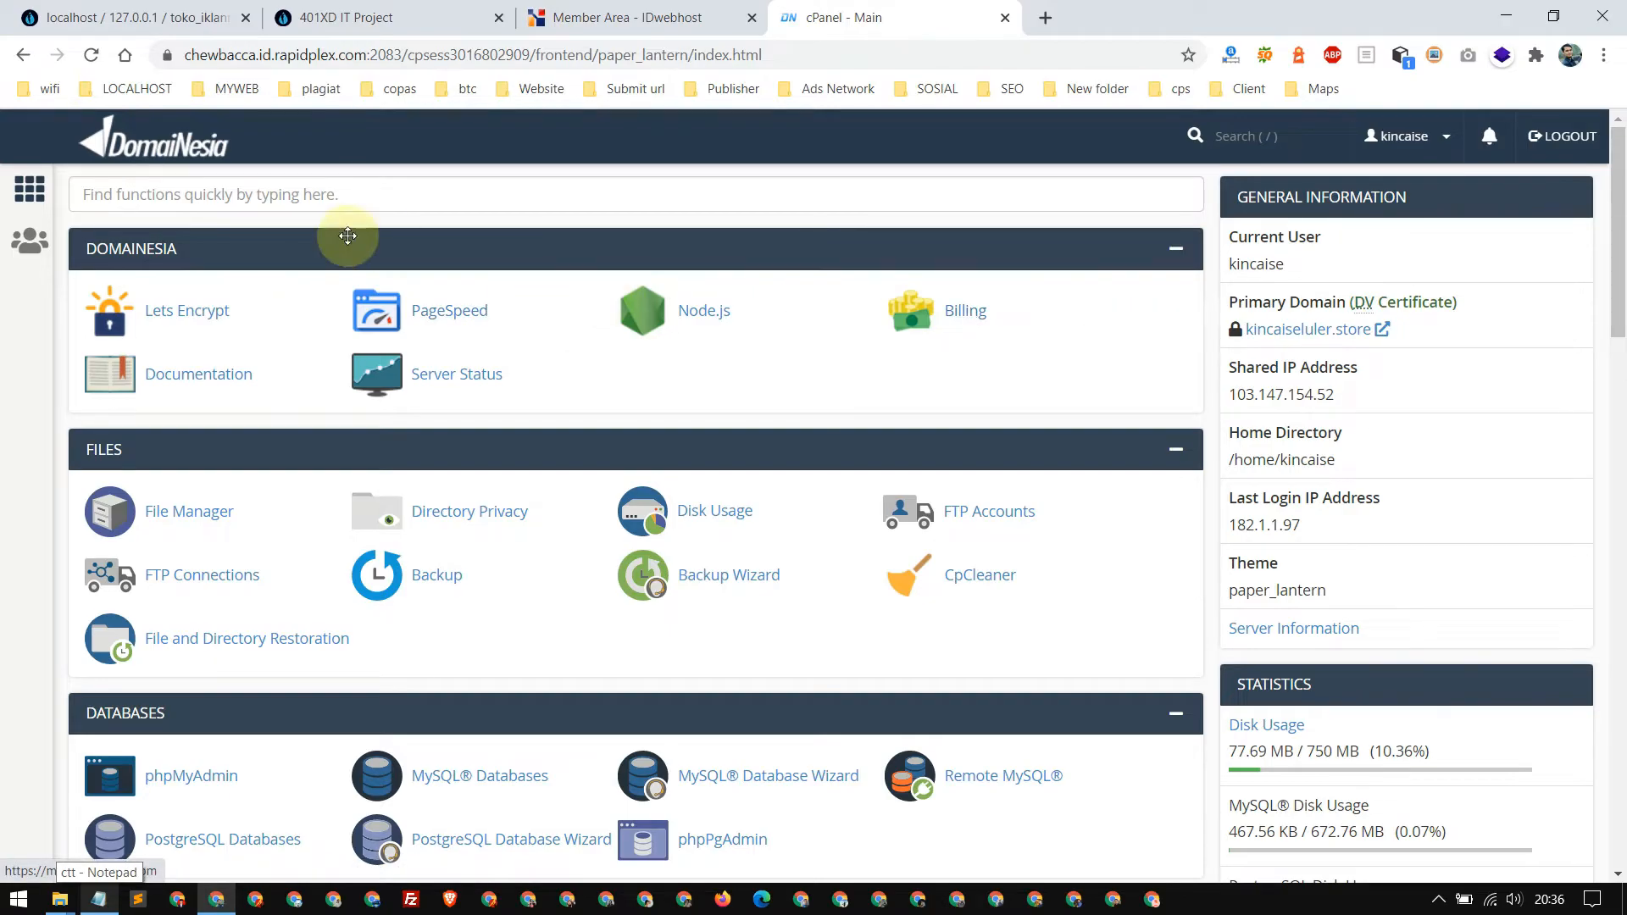
click(29, 189)
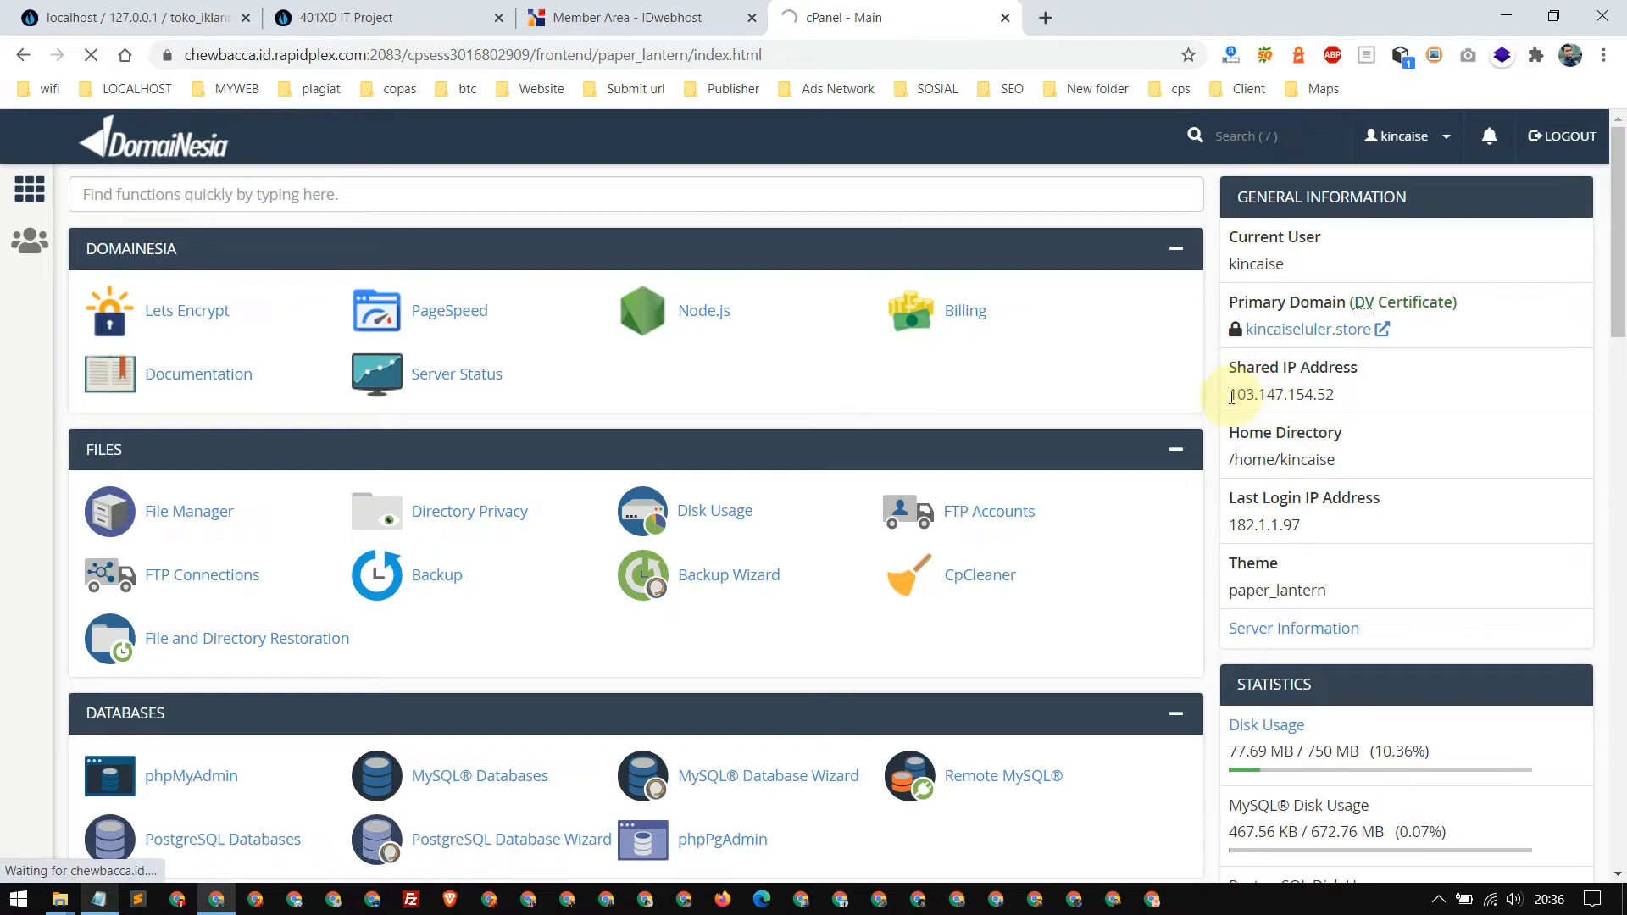
drag(1231, 396, 1379, 405)
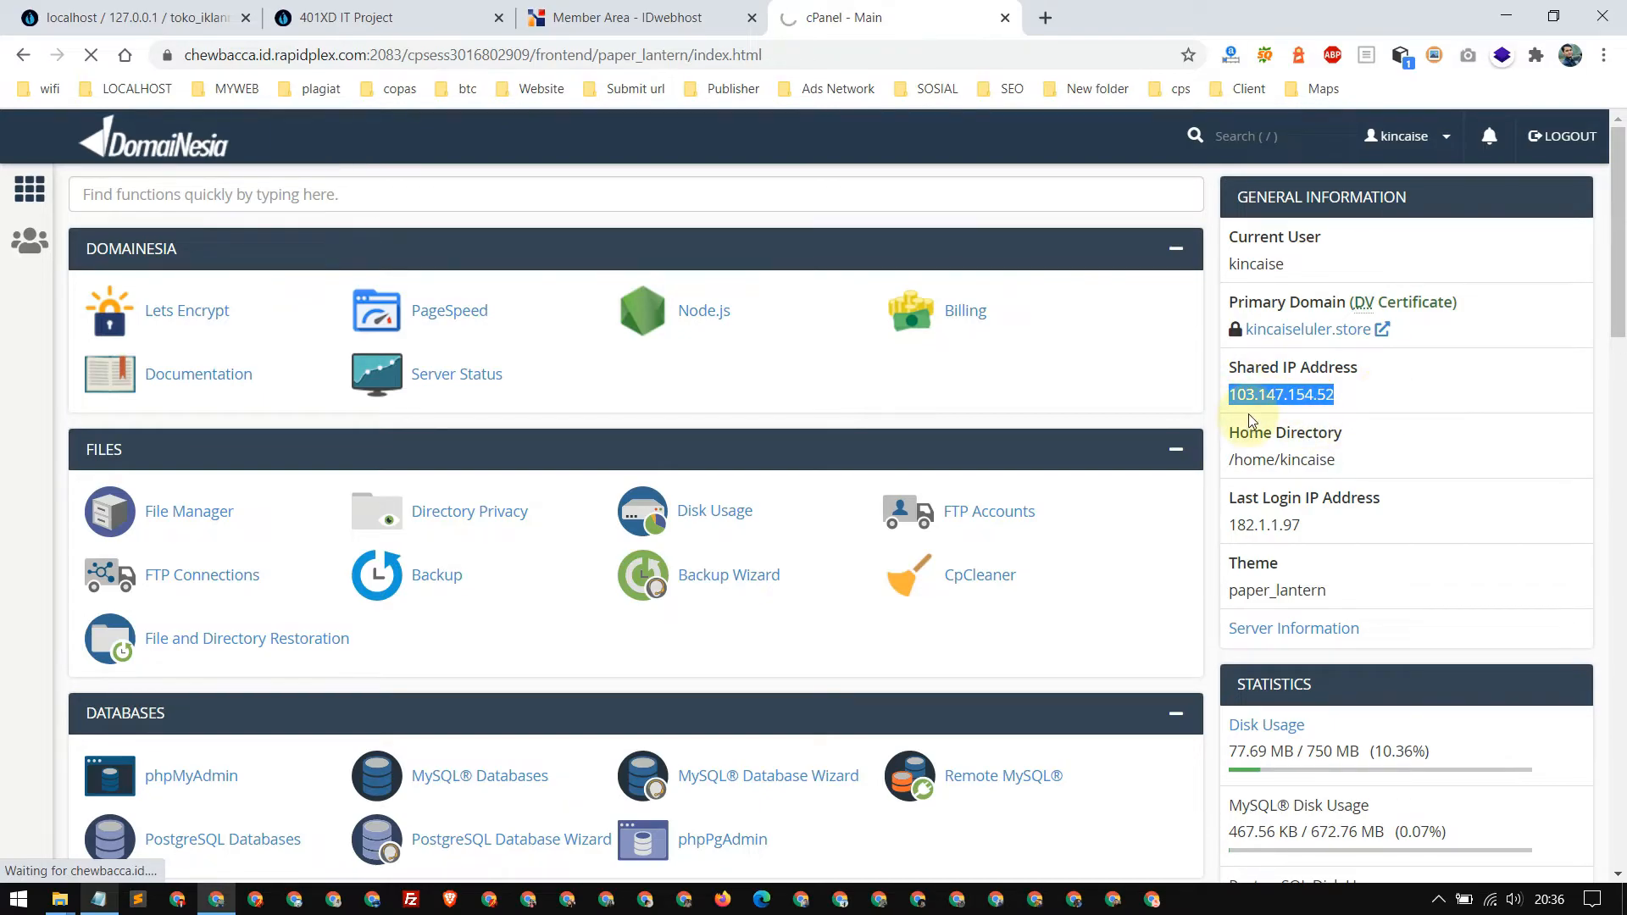
right_click(1281, 396)
click(1297, 418)
click(585, 17)
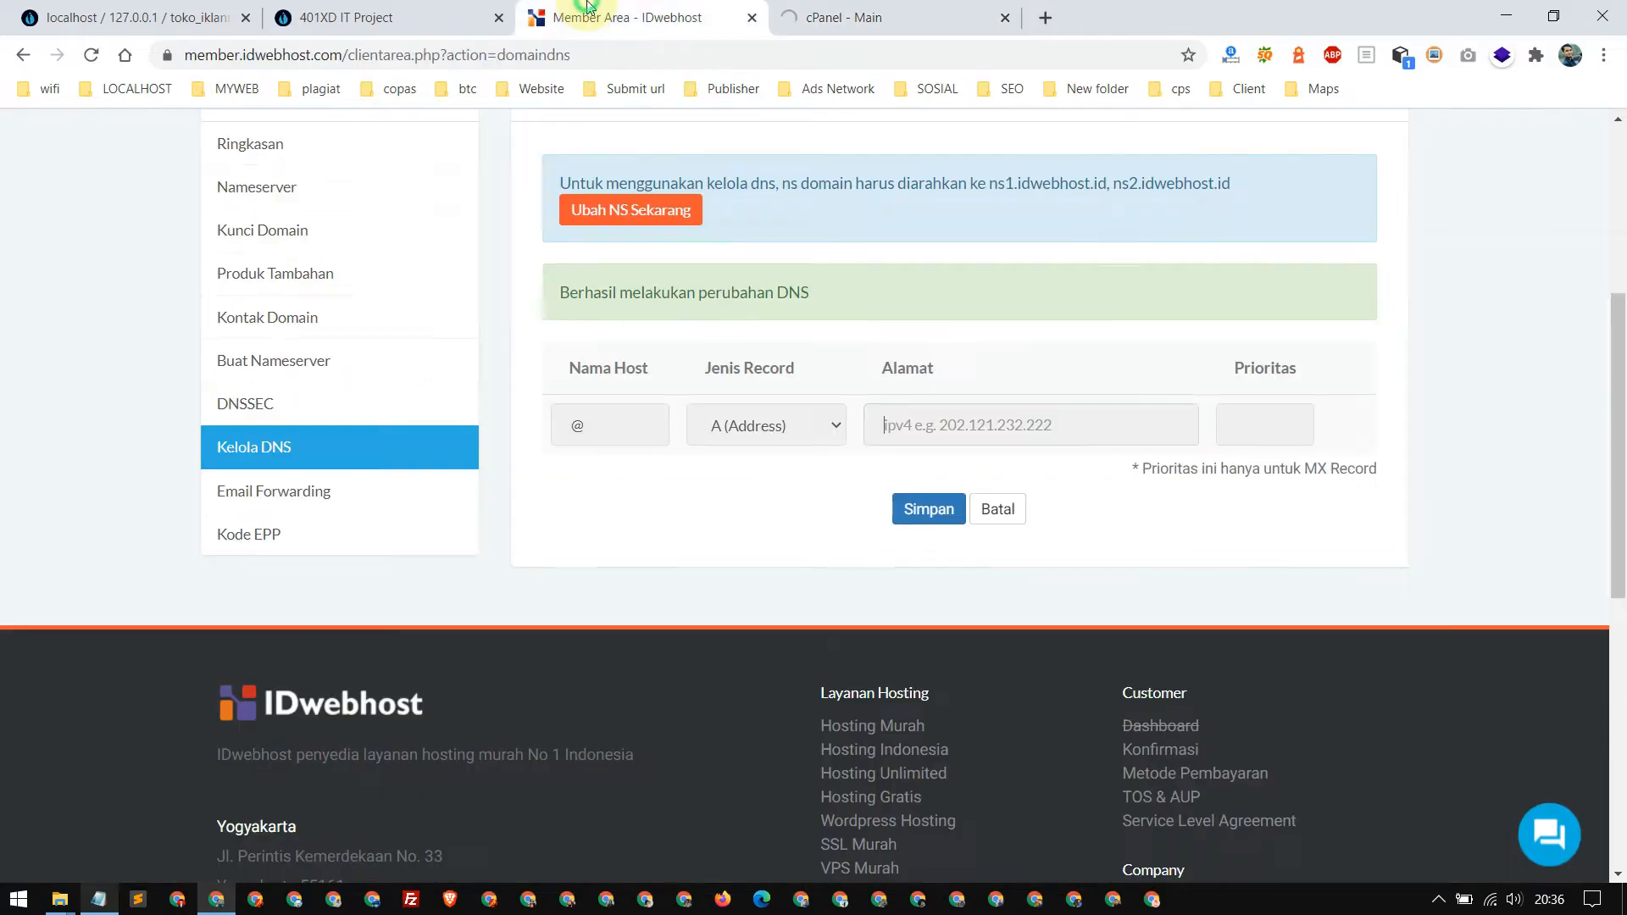
right_click(951, 425)
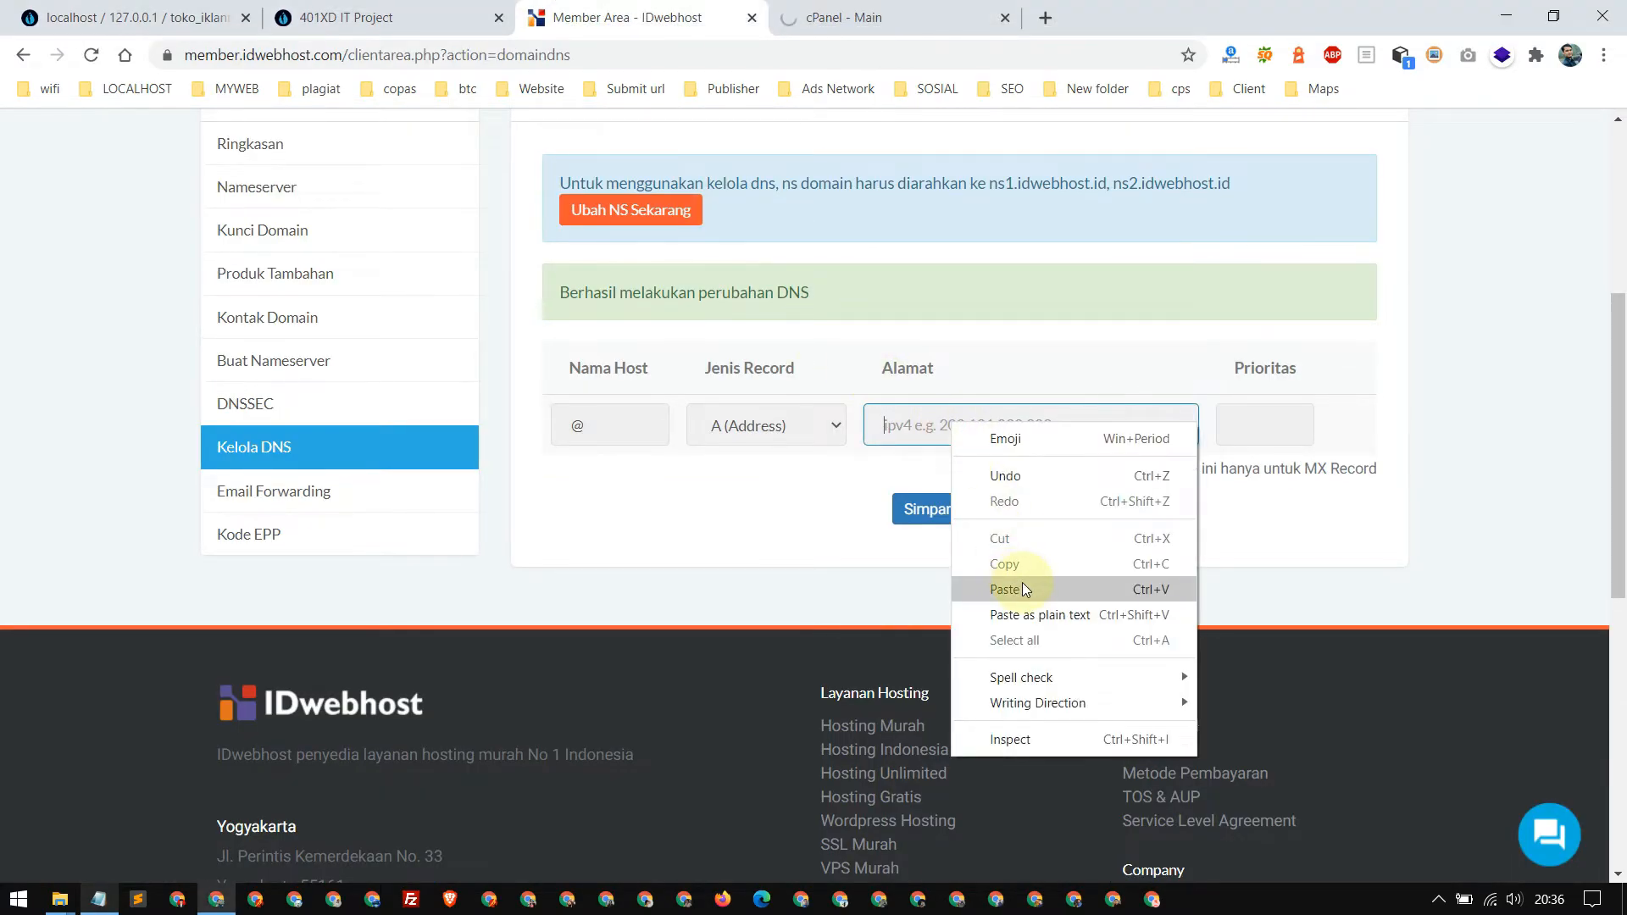
click(1023, 589)
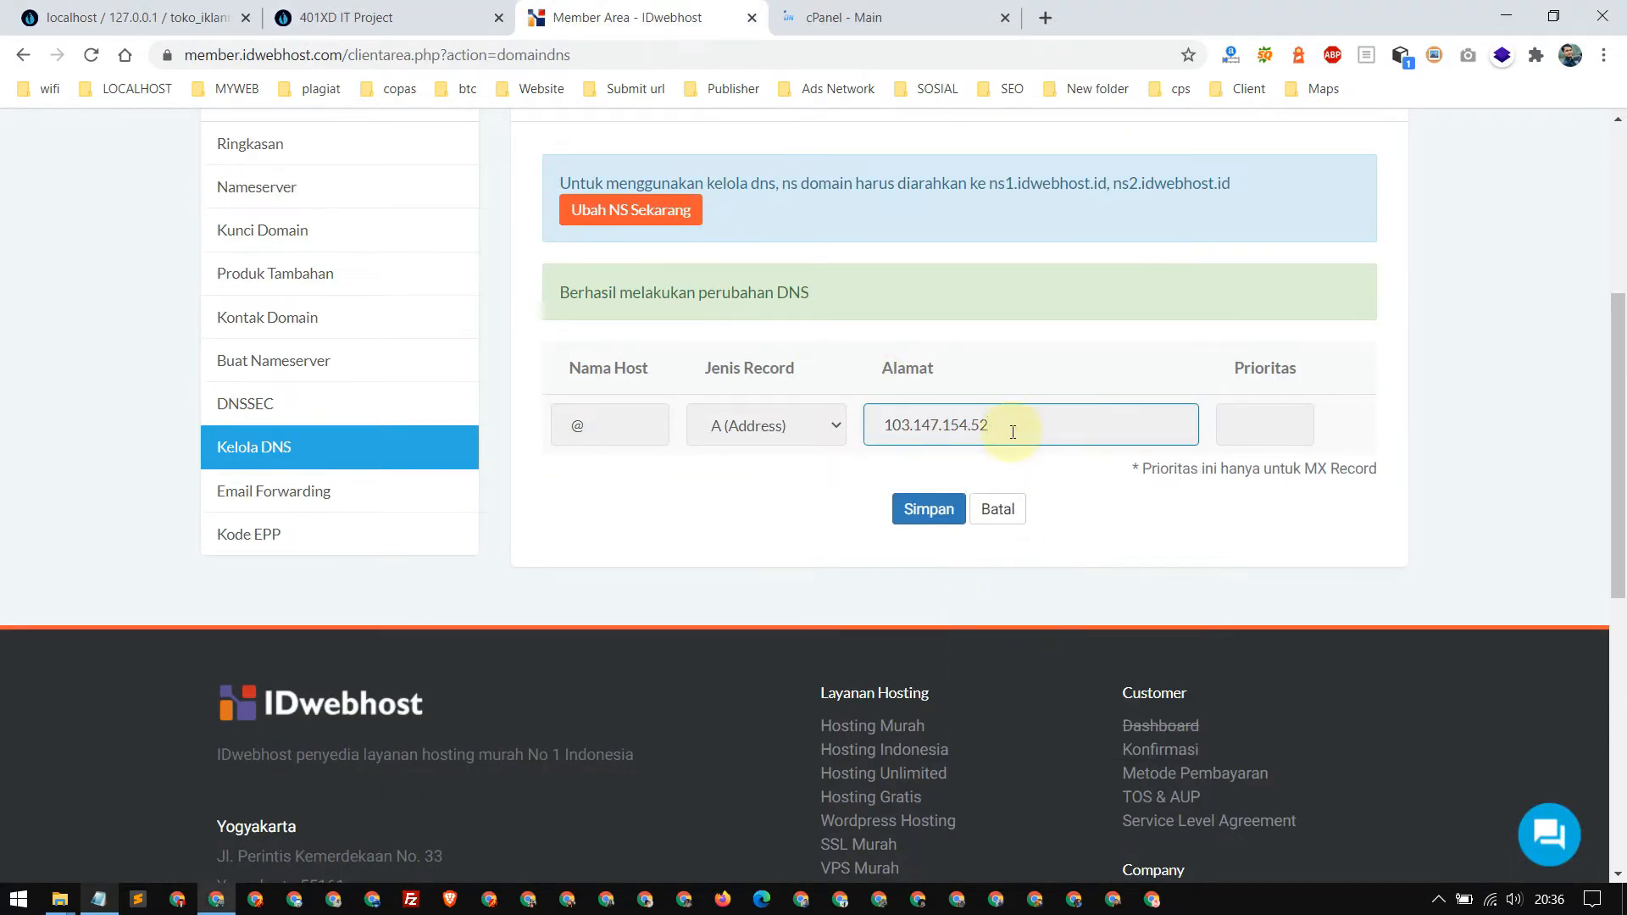
click(1030, 395)
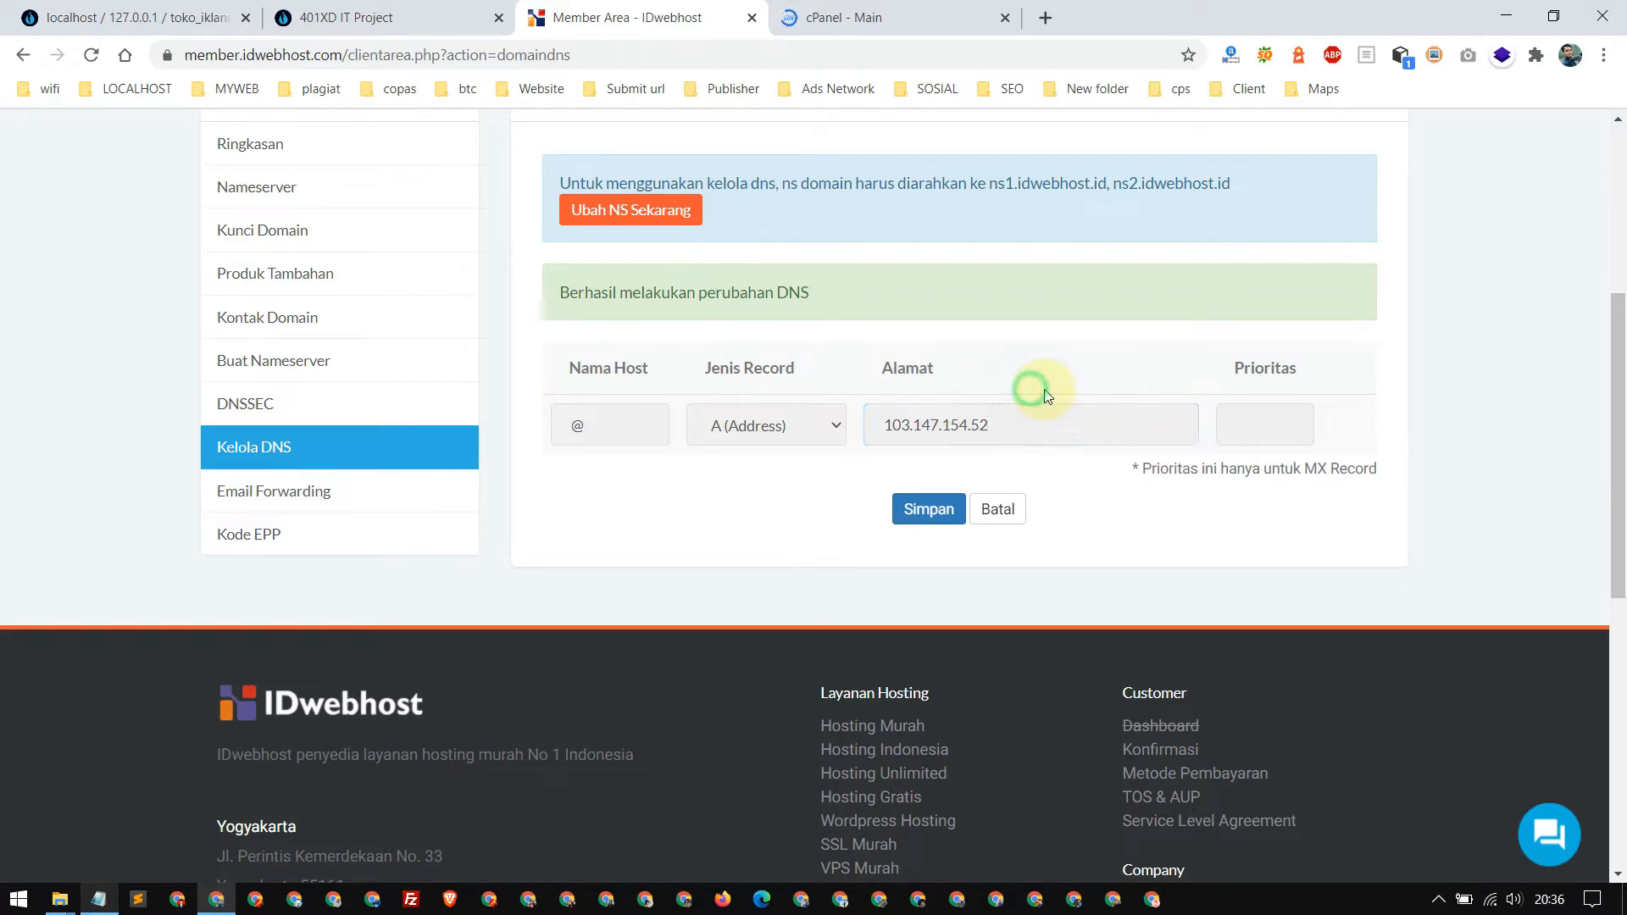
Save the DNS record for senjateduh.com and check its saved host name and address against cPanel.
click(924, 509)
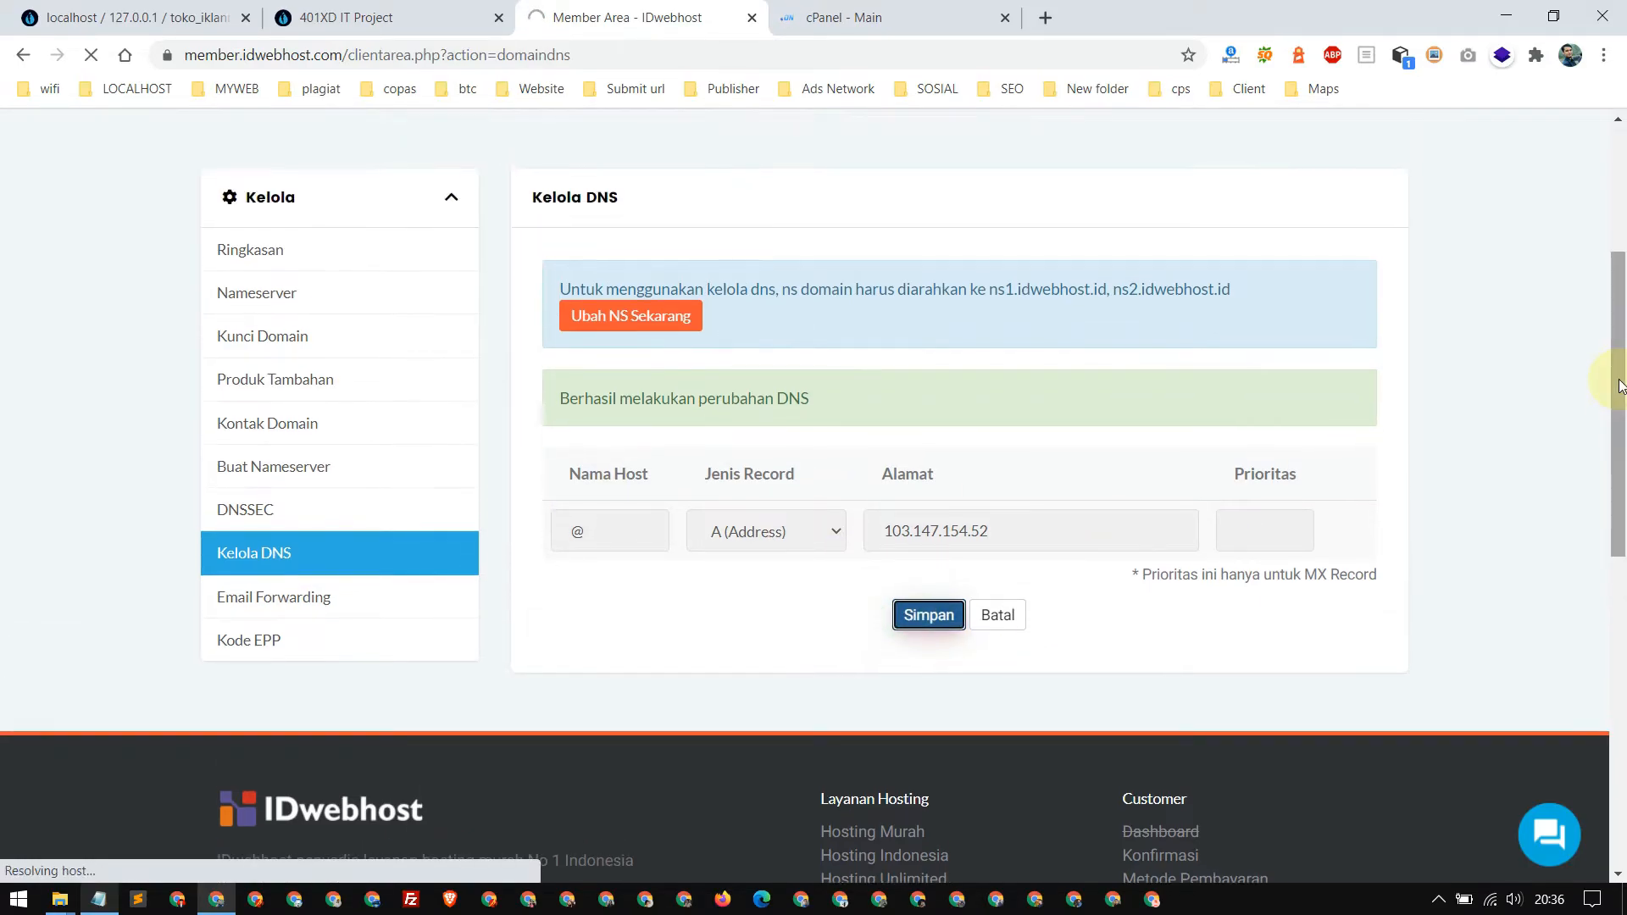
click(828, 18)
click(631, 18)
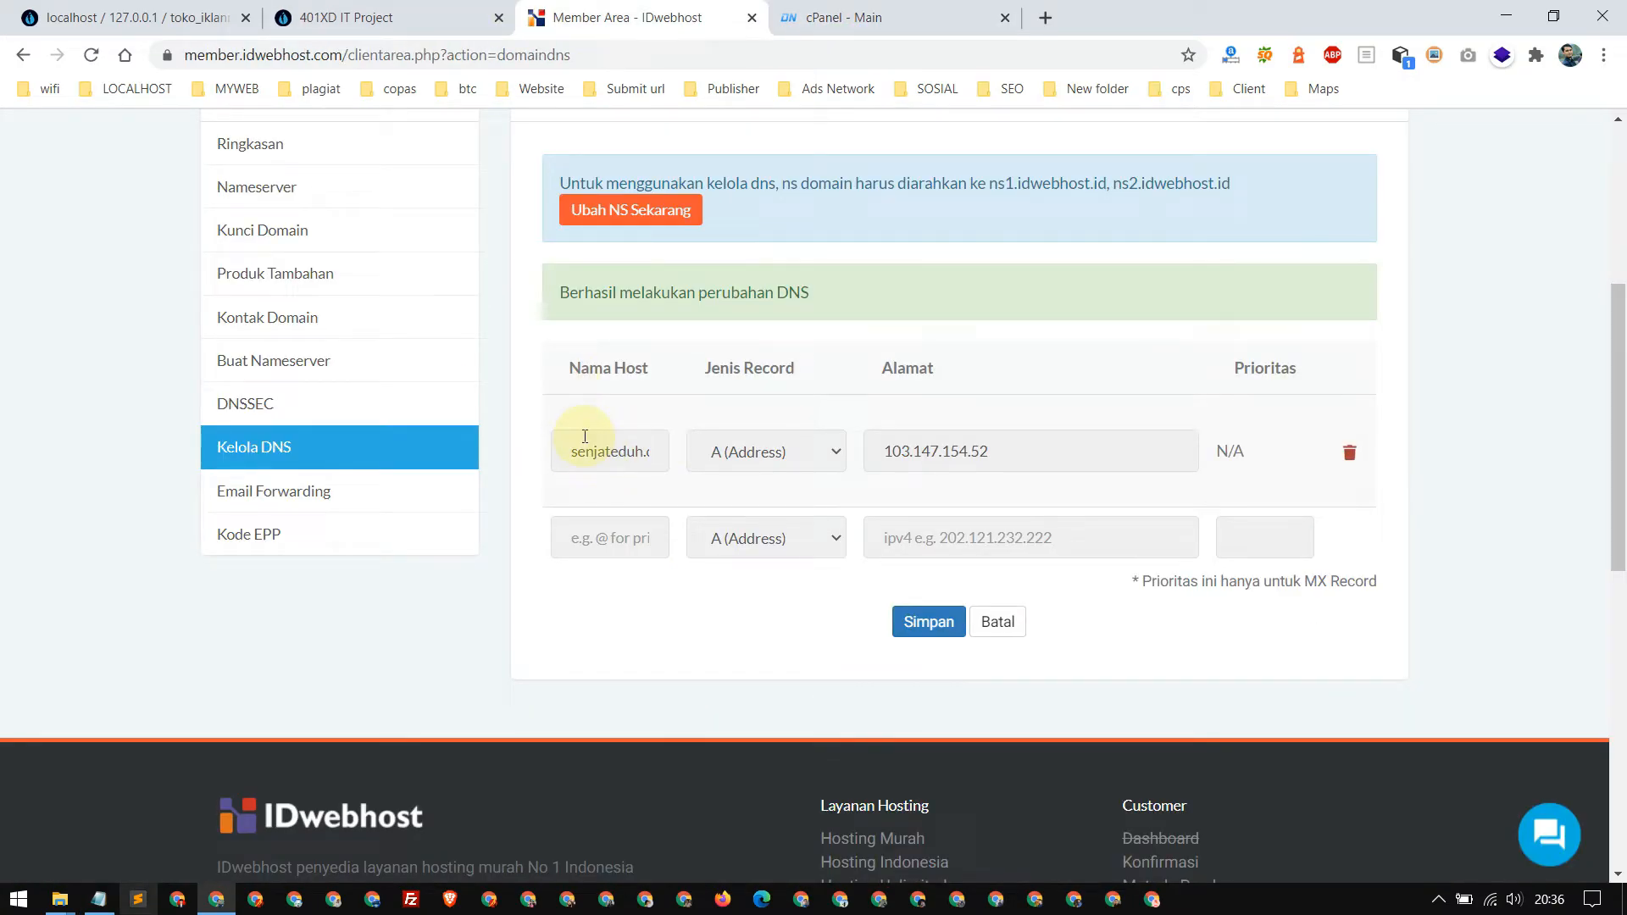
drag(587, 465, 683, 459)
click(648, 458)
click(947, 446)
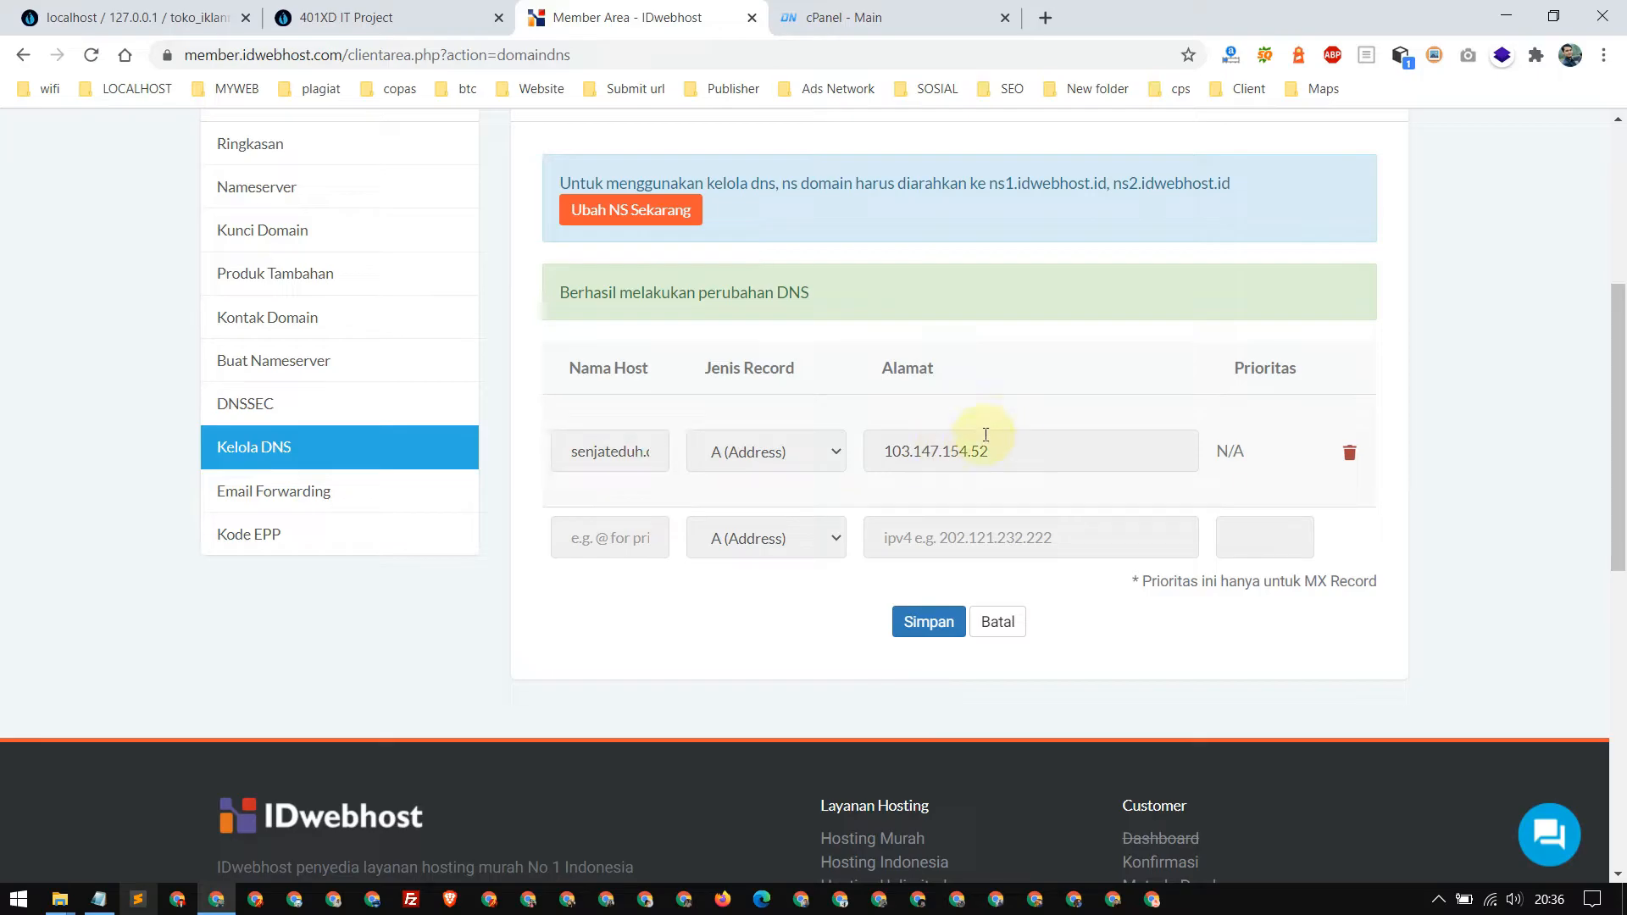
drag(881, 450, 1077, 449)
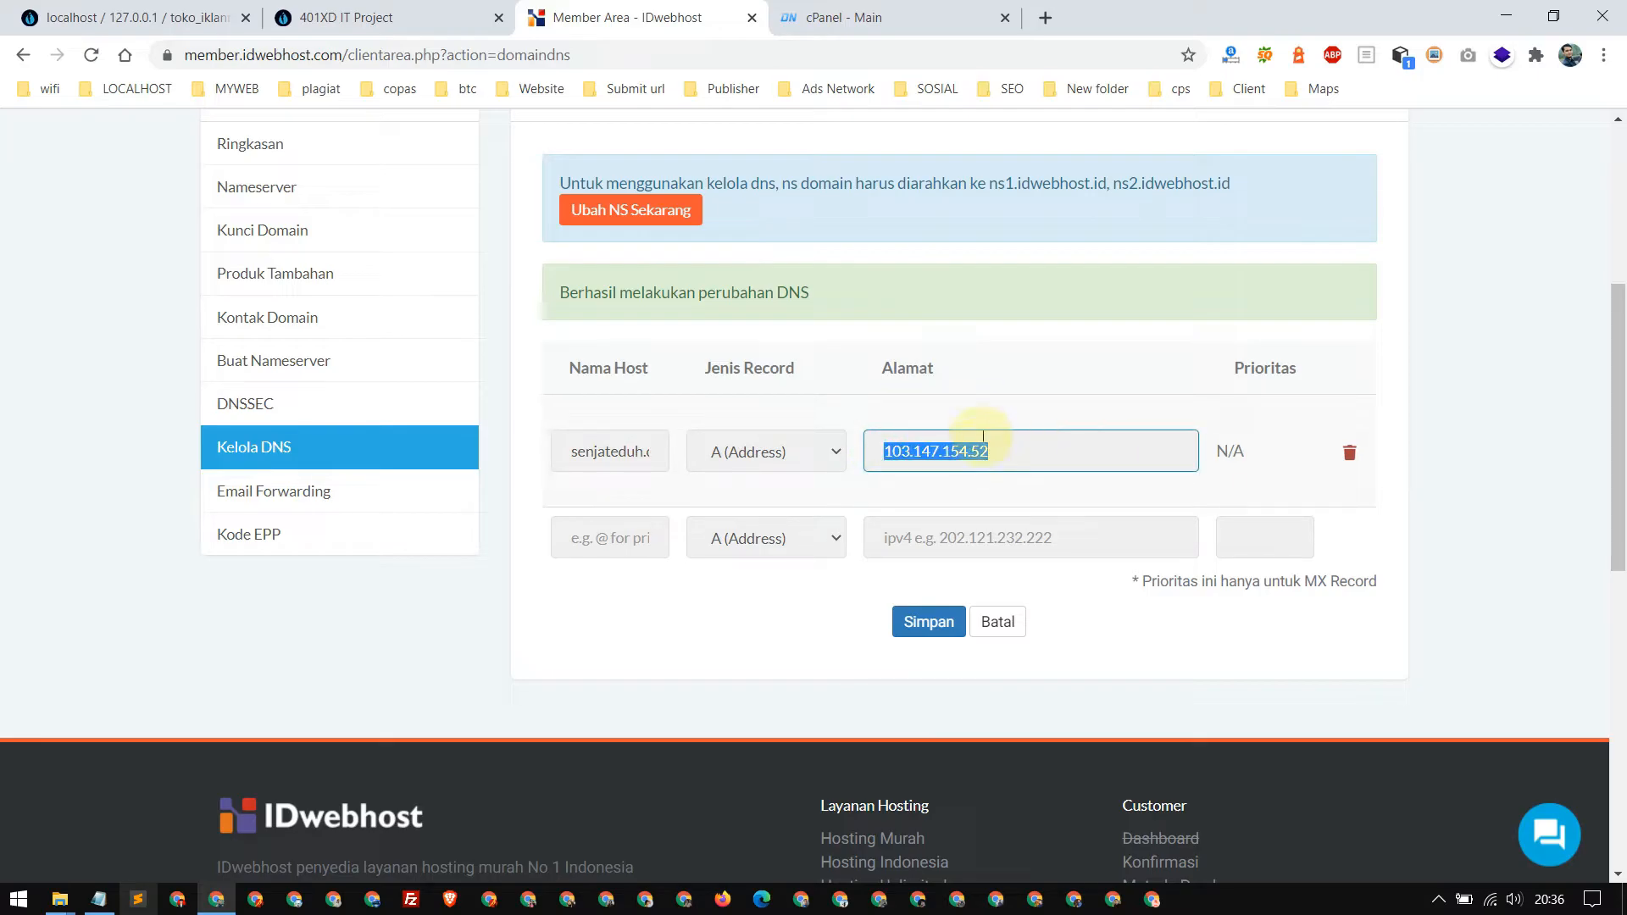
click(949, 21)
click(723, 10)
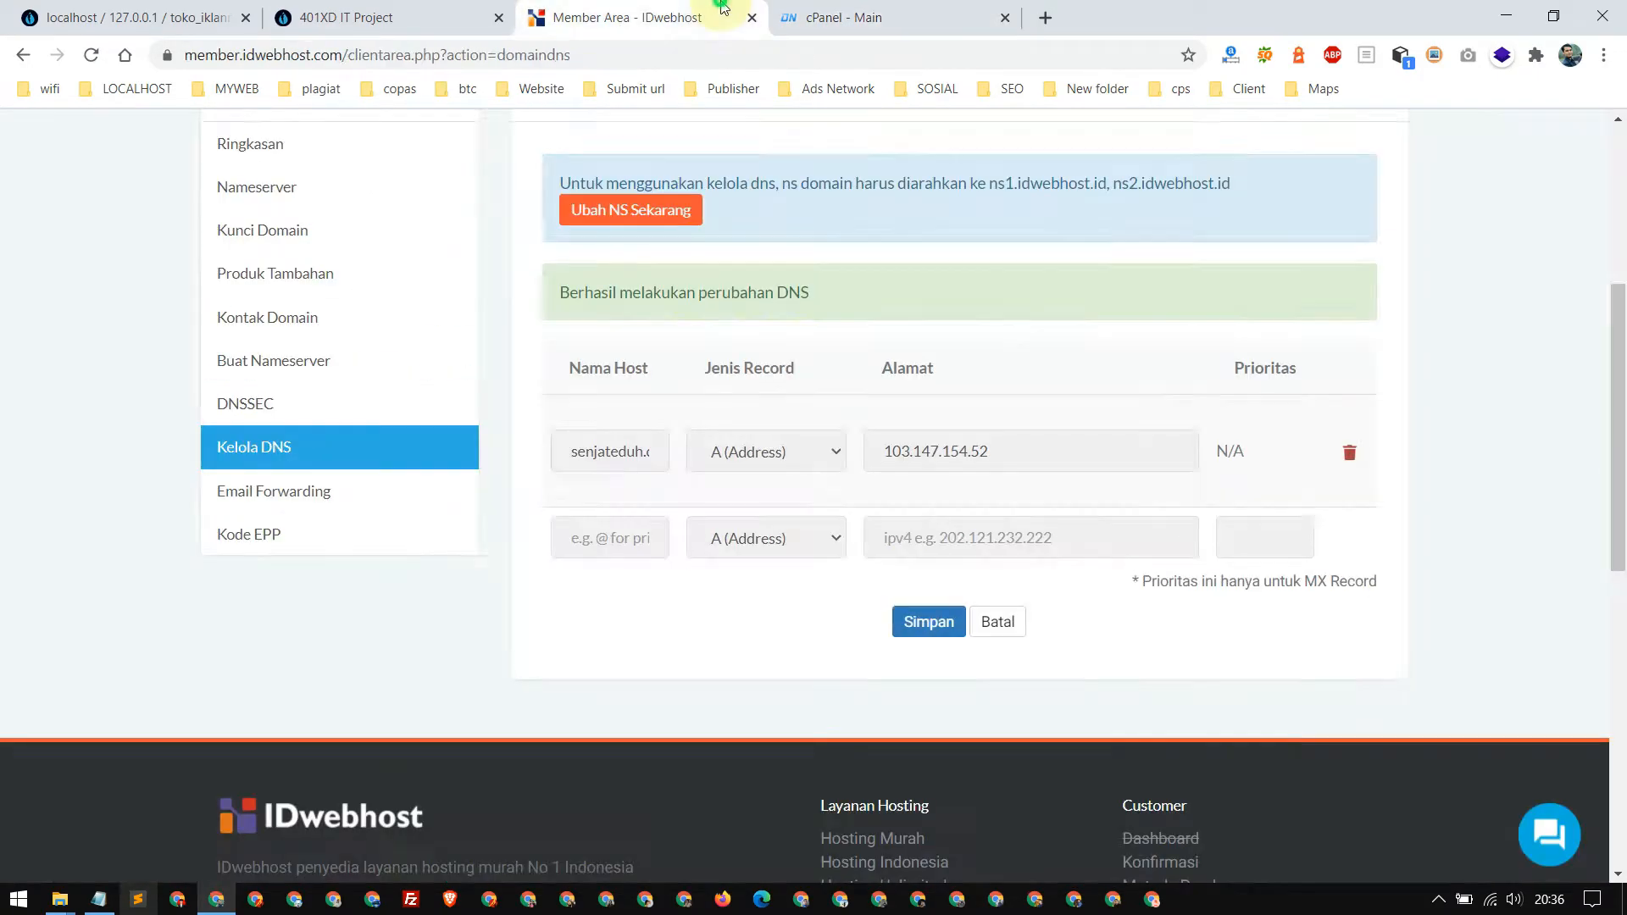
Look over the Kelola DNS page and open the Ringkasan overview of senjateduh.com.
scroll(776, 460, up, 2)
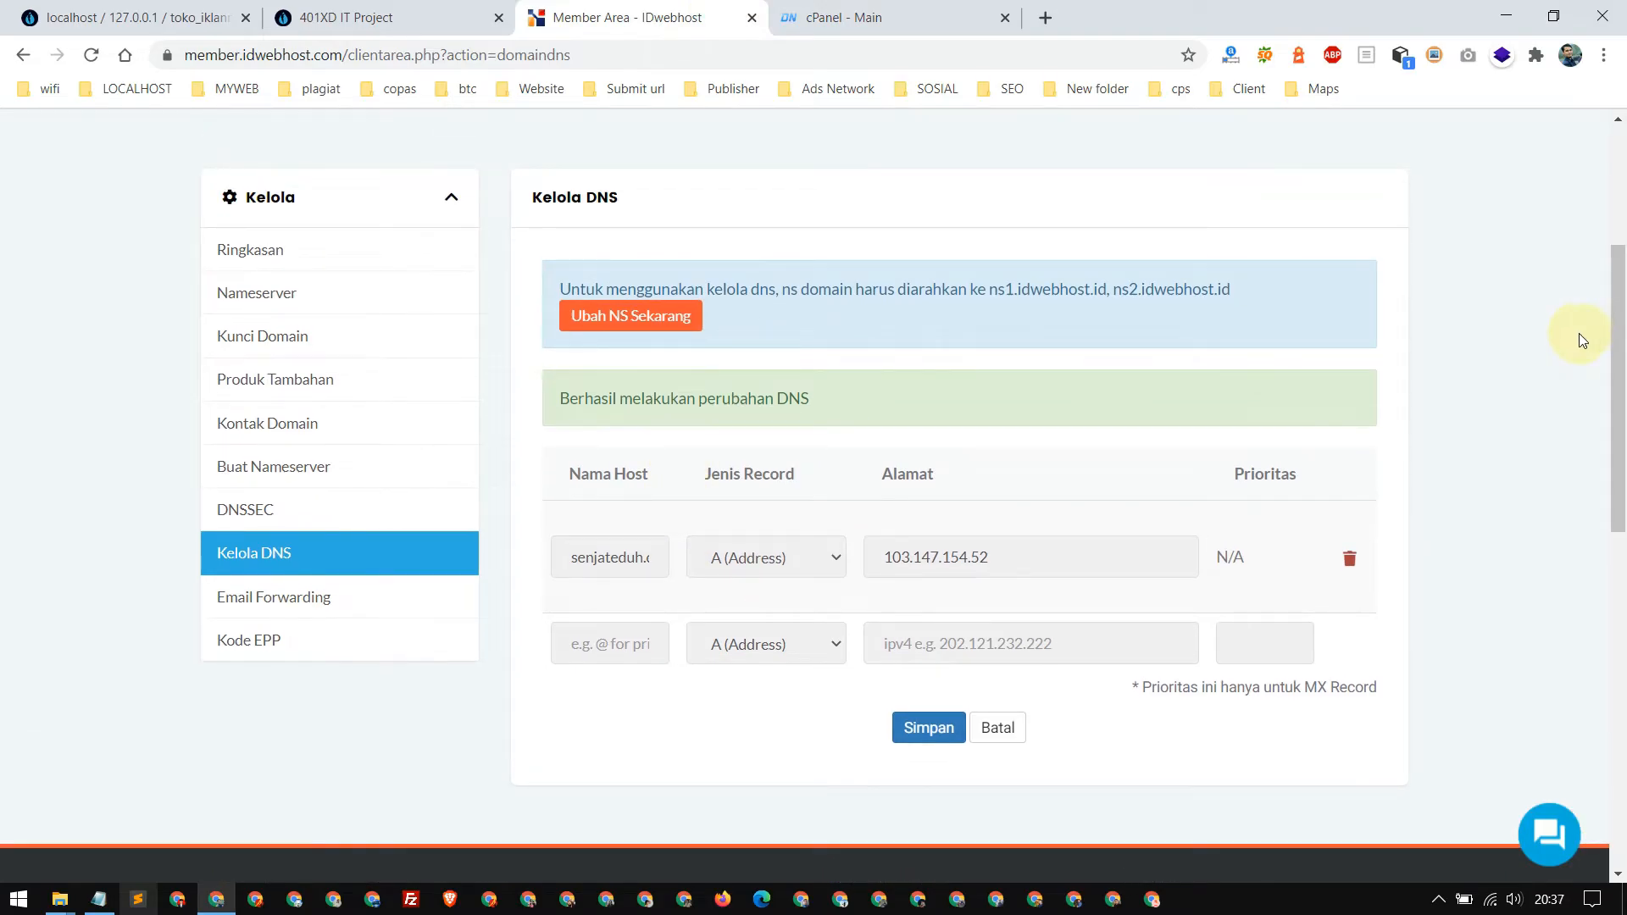
scroll(1580, 339, up, 3)
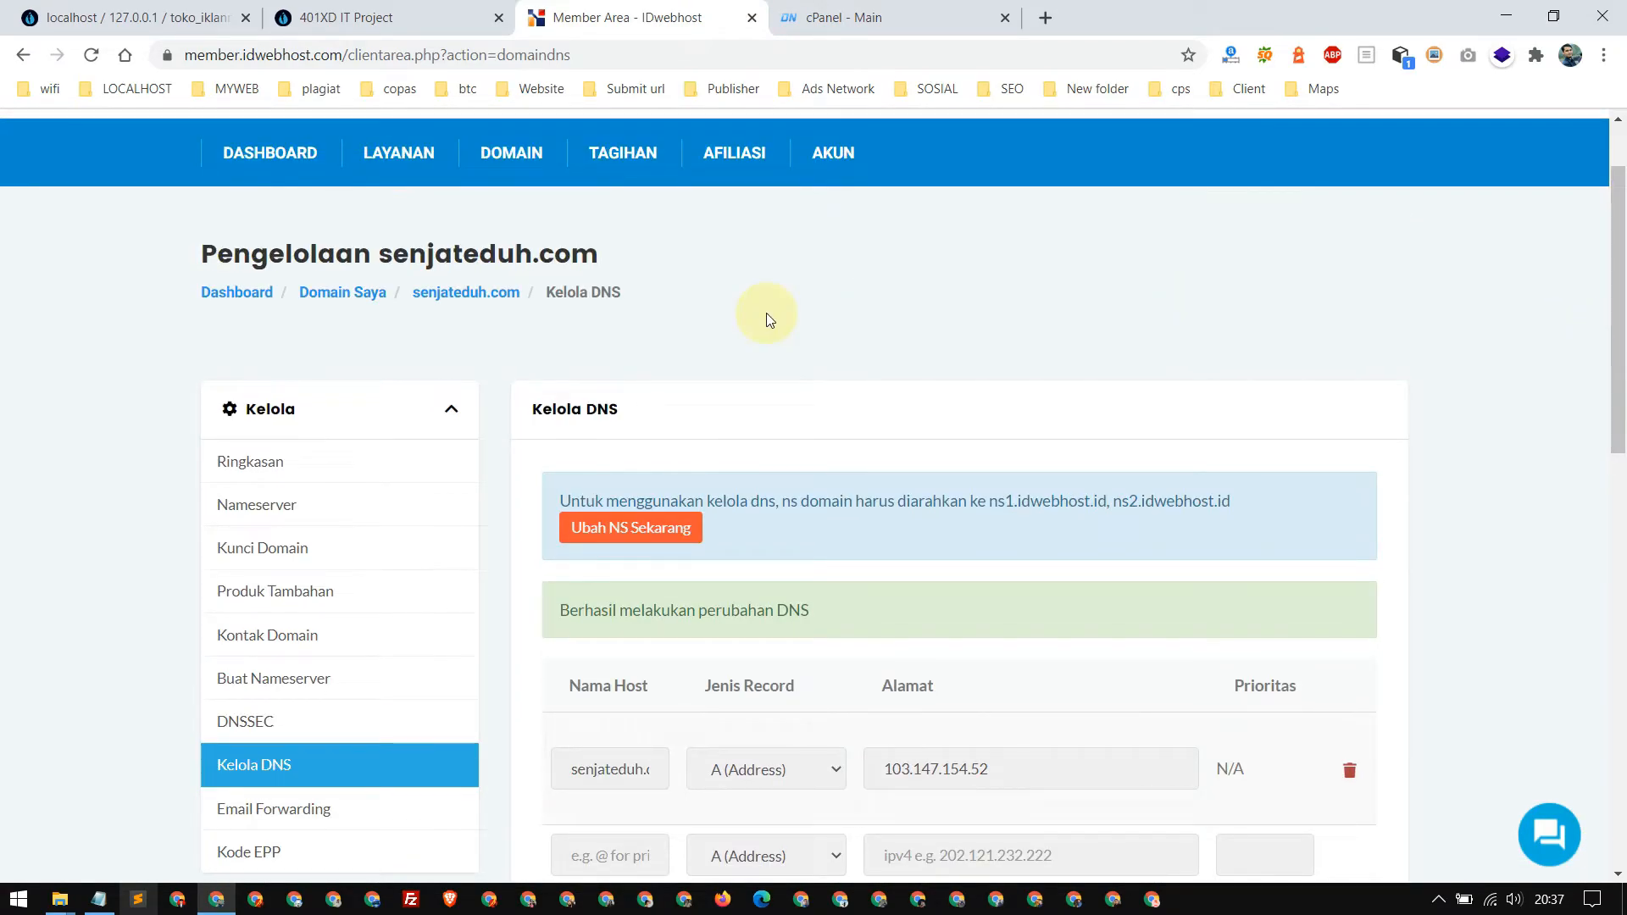
scroll(1512, 333, down, 3)
scroll(843, 243, up, 3)
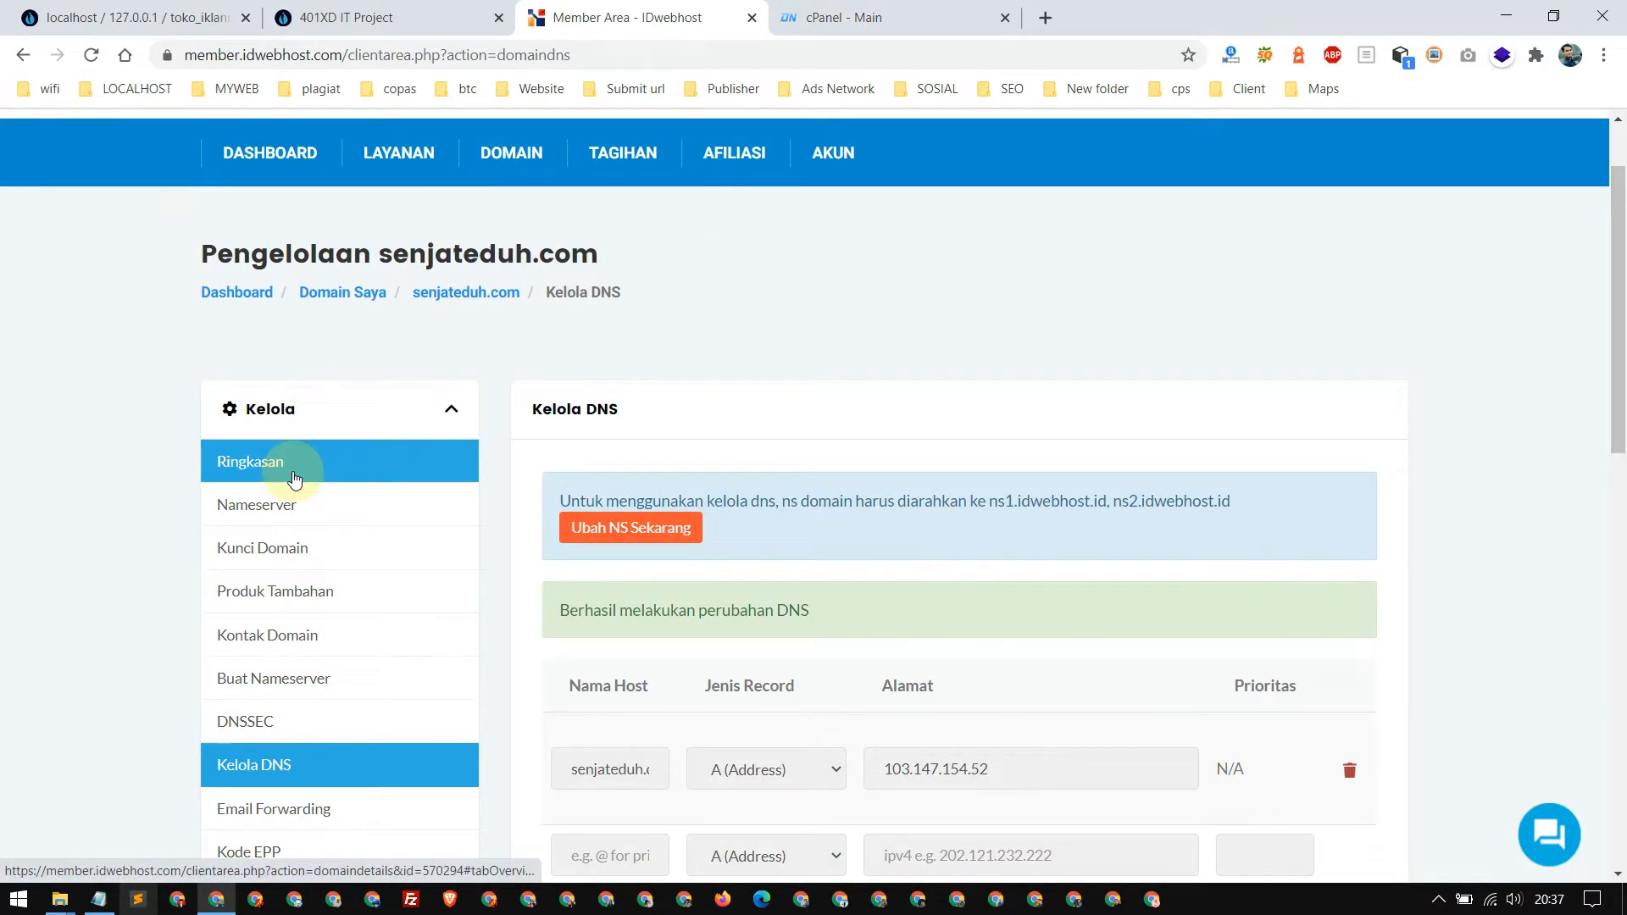
click(293, 476)
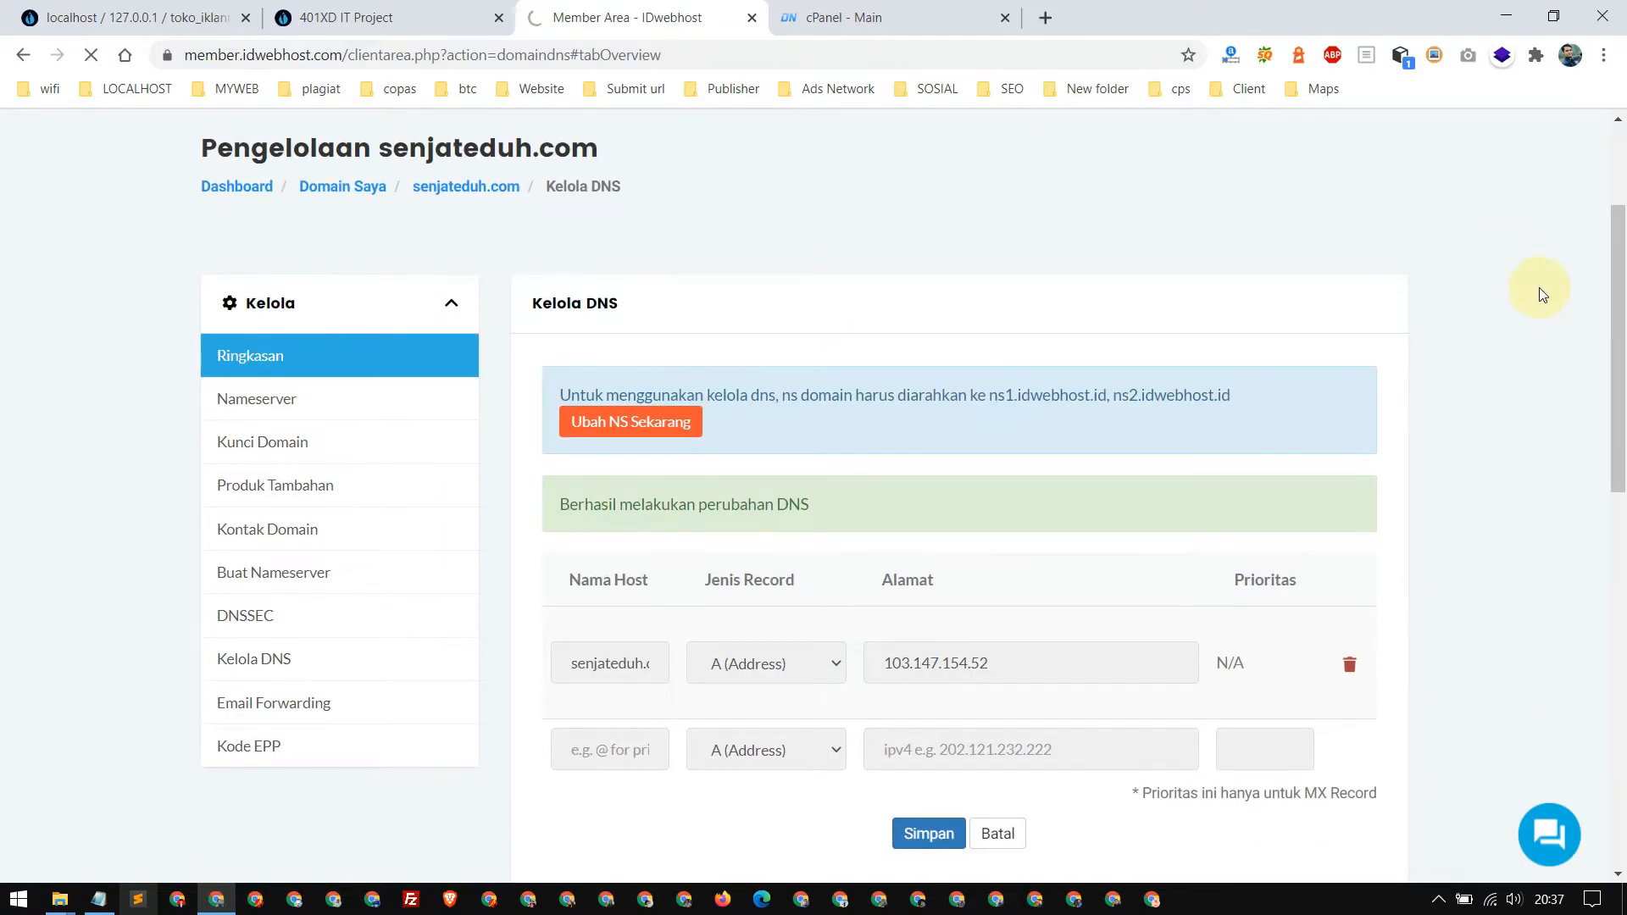
scroll(1538, 287, down, 3)
Check note 3 about addon domains in Notepad and open Addon Domains in cPanel.
click(893, 17)
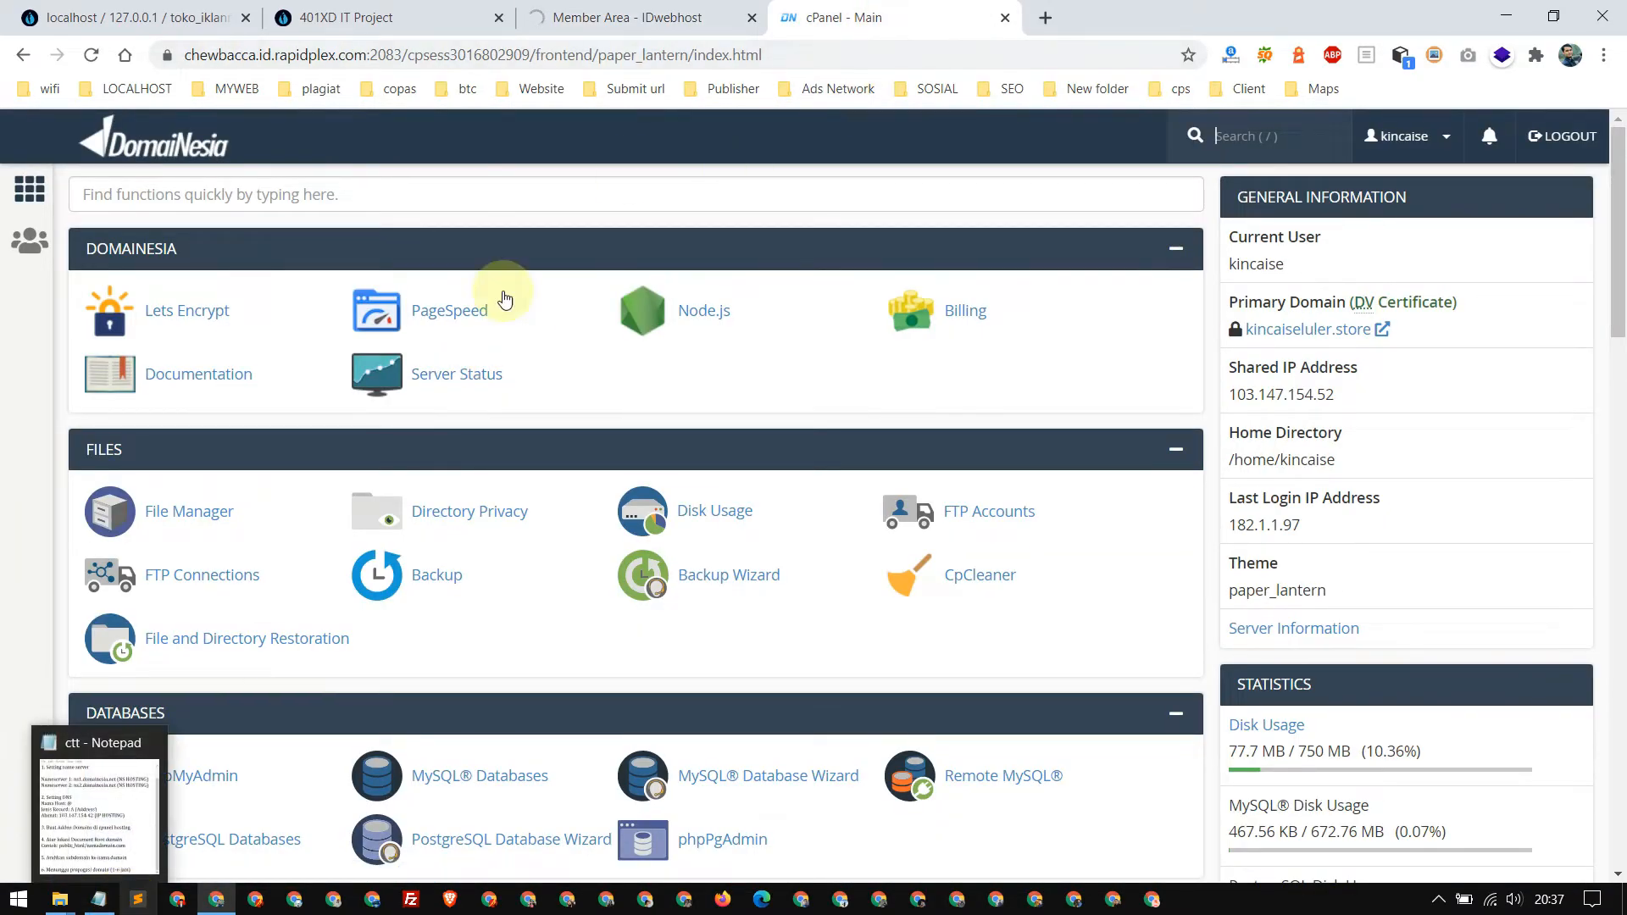
click(111, 908)
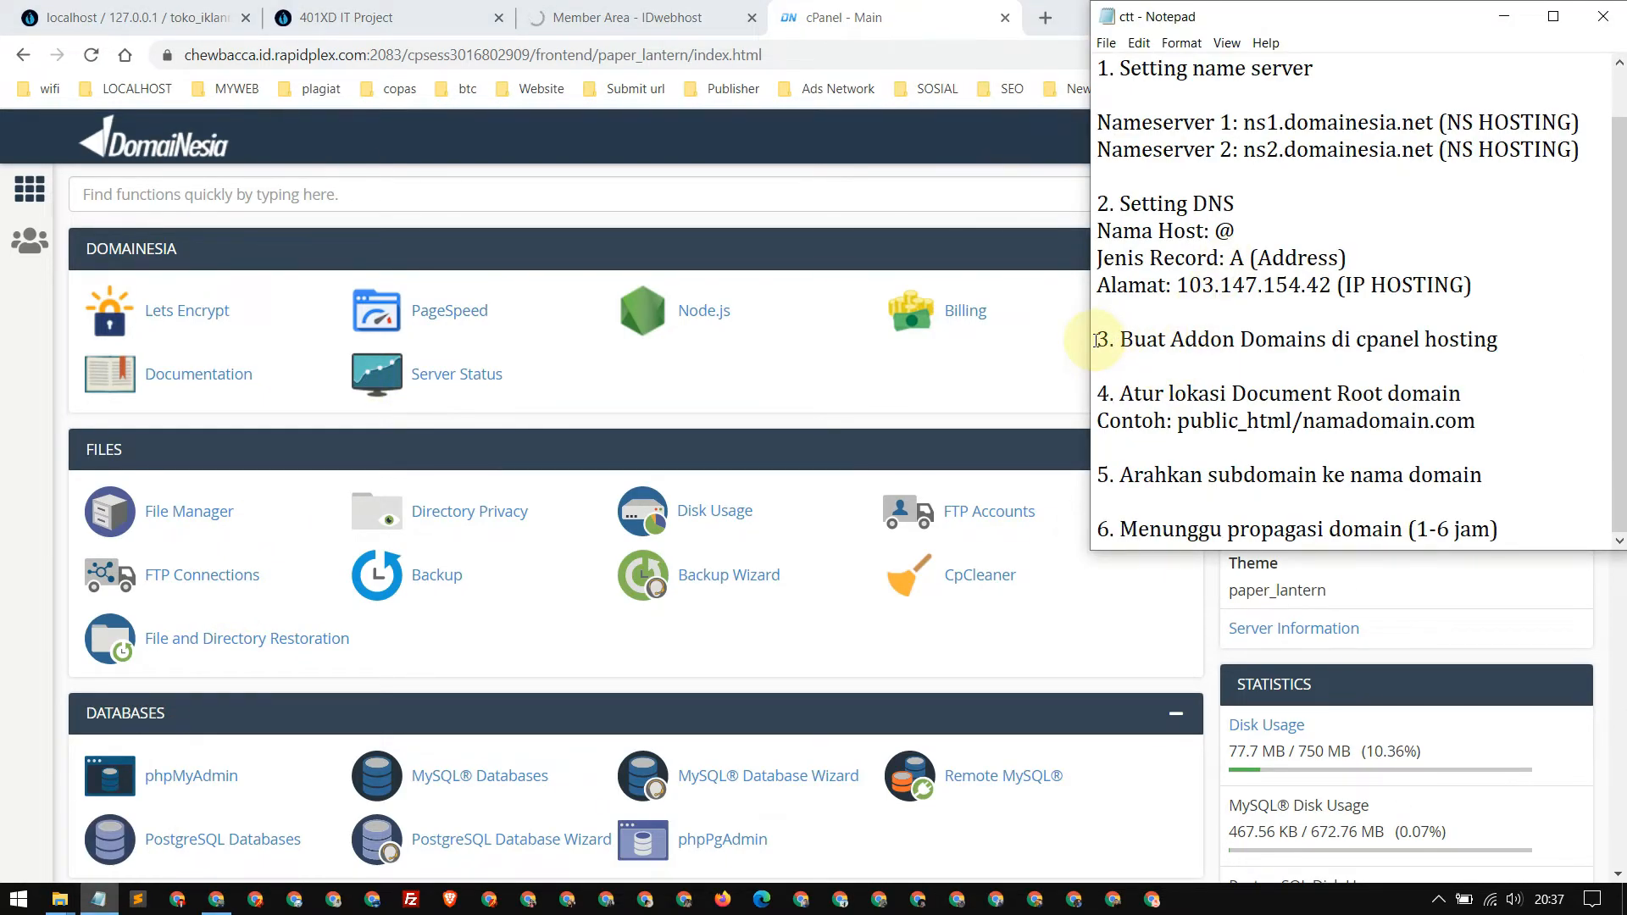
drag(1097, 340, 1498, 339)
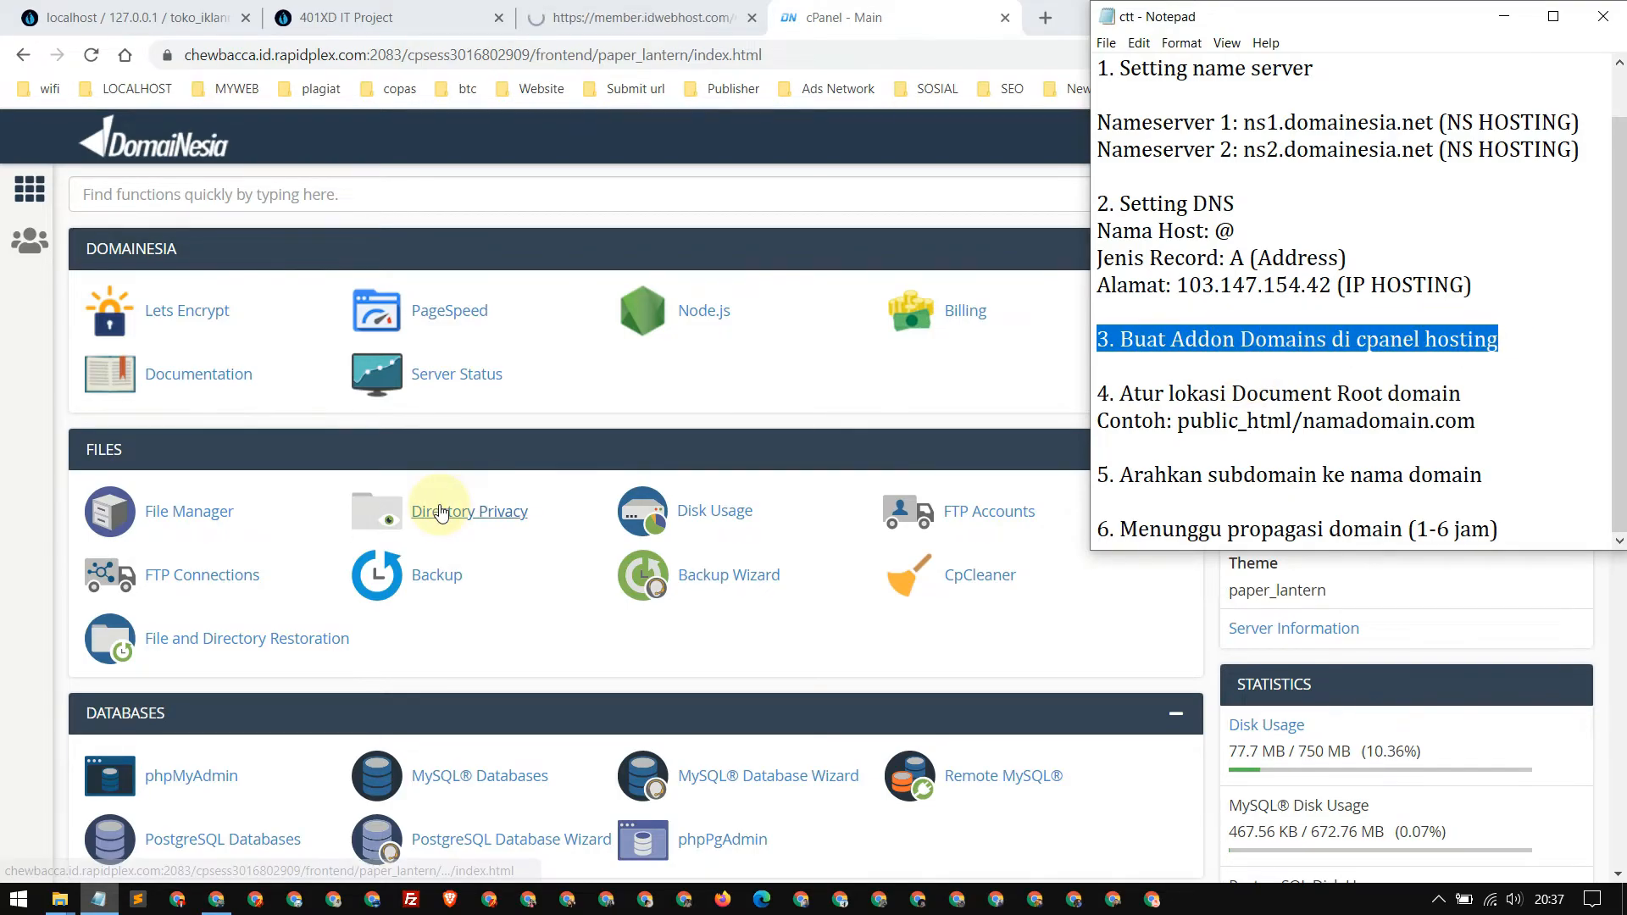
click(806, 20)
scroll(850, 436, down, 5)
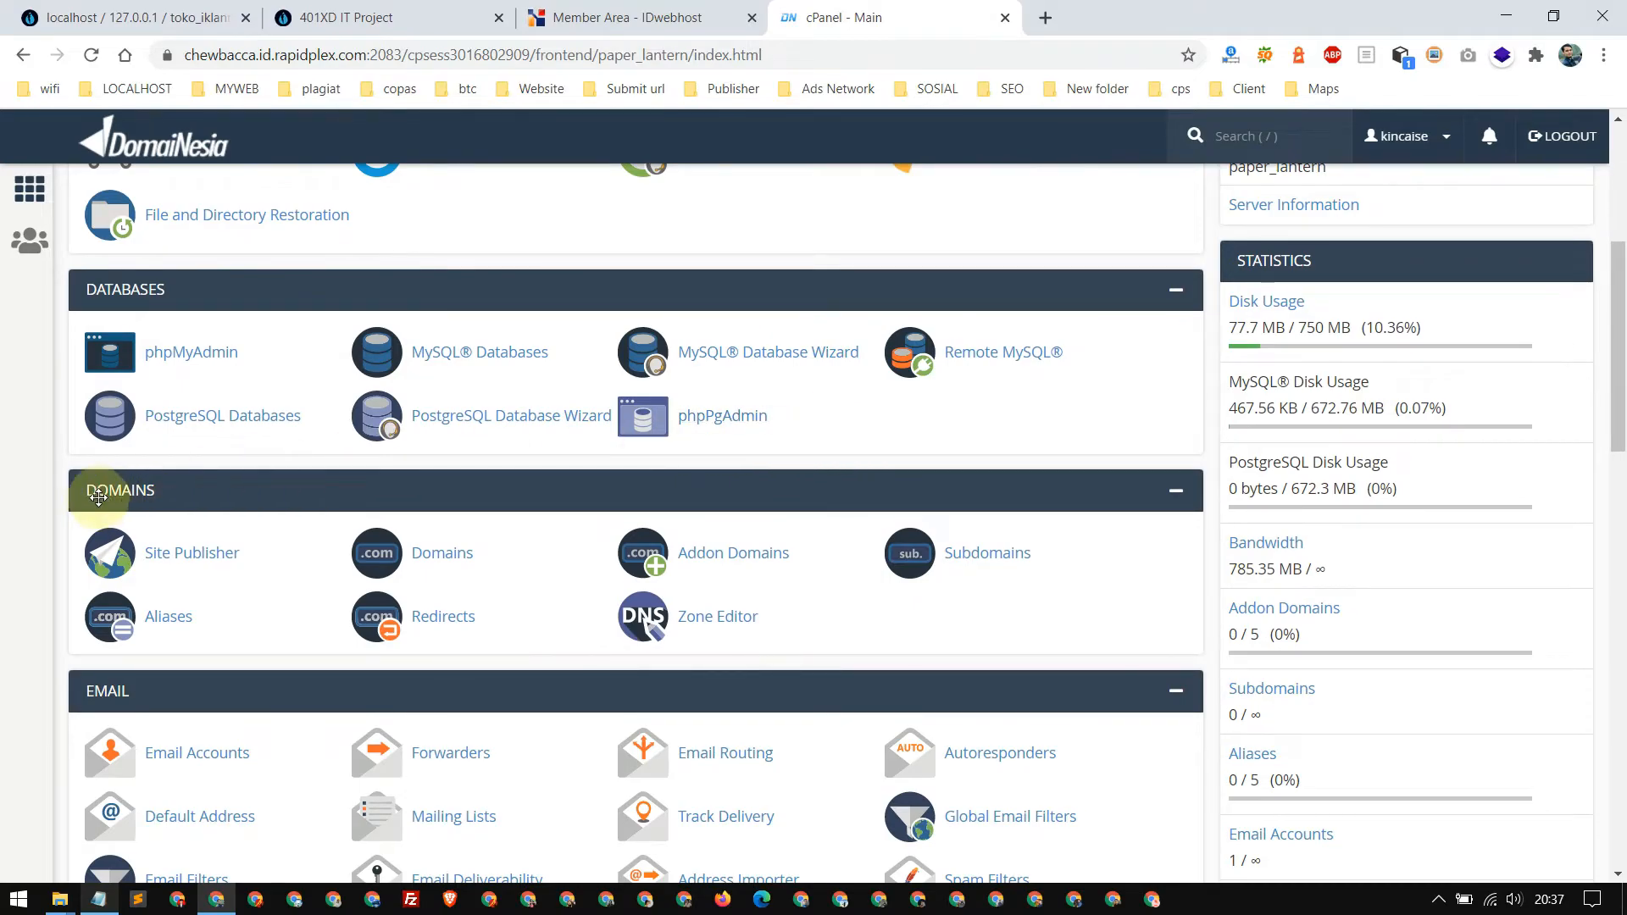
scroll(85, 483, down, 2)
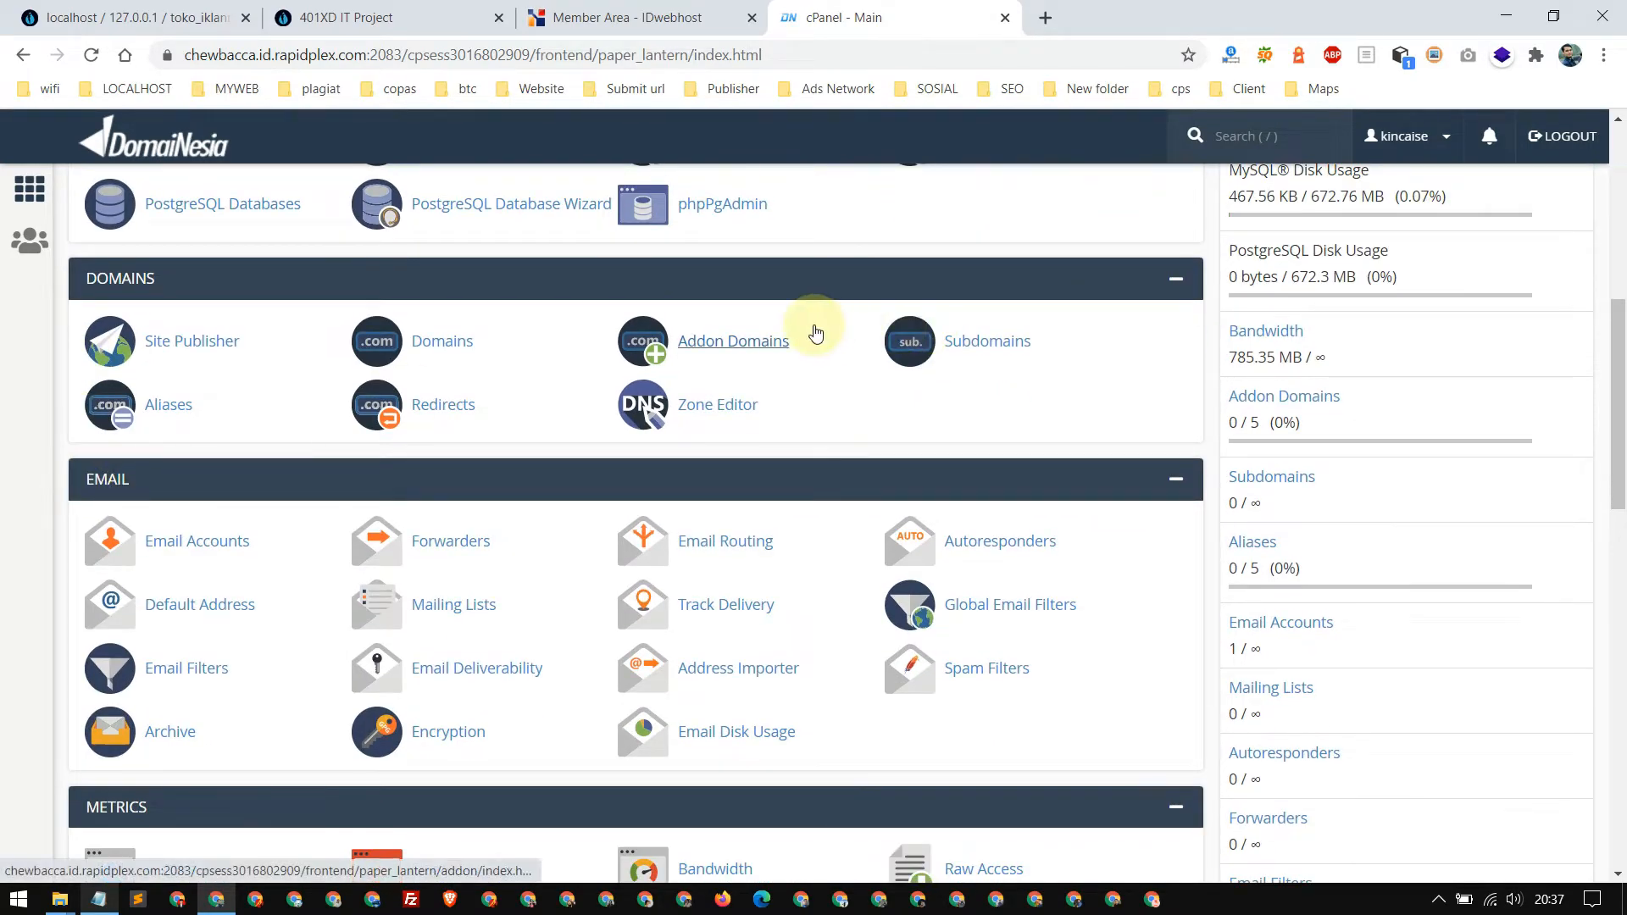
click(733, 341)
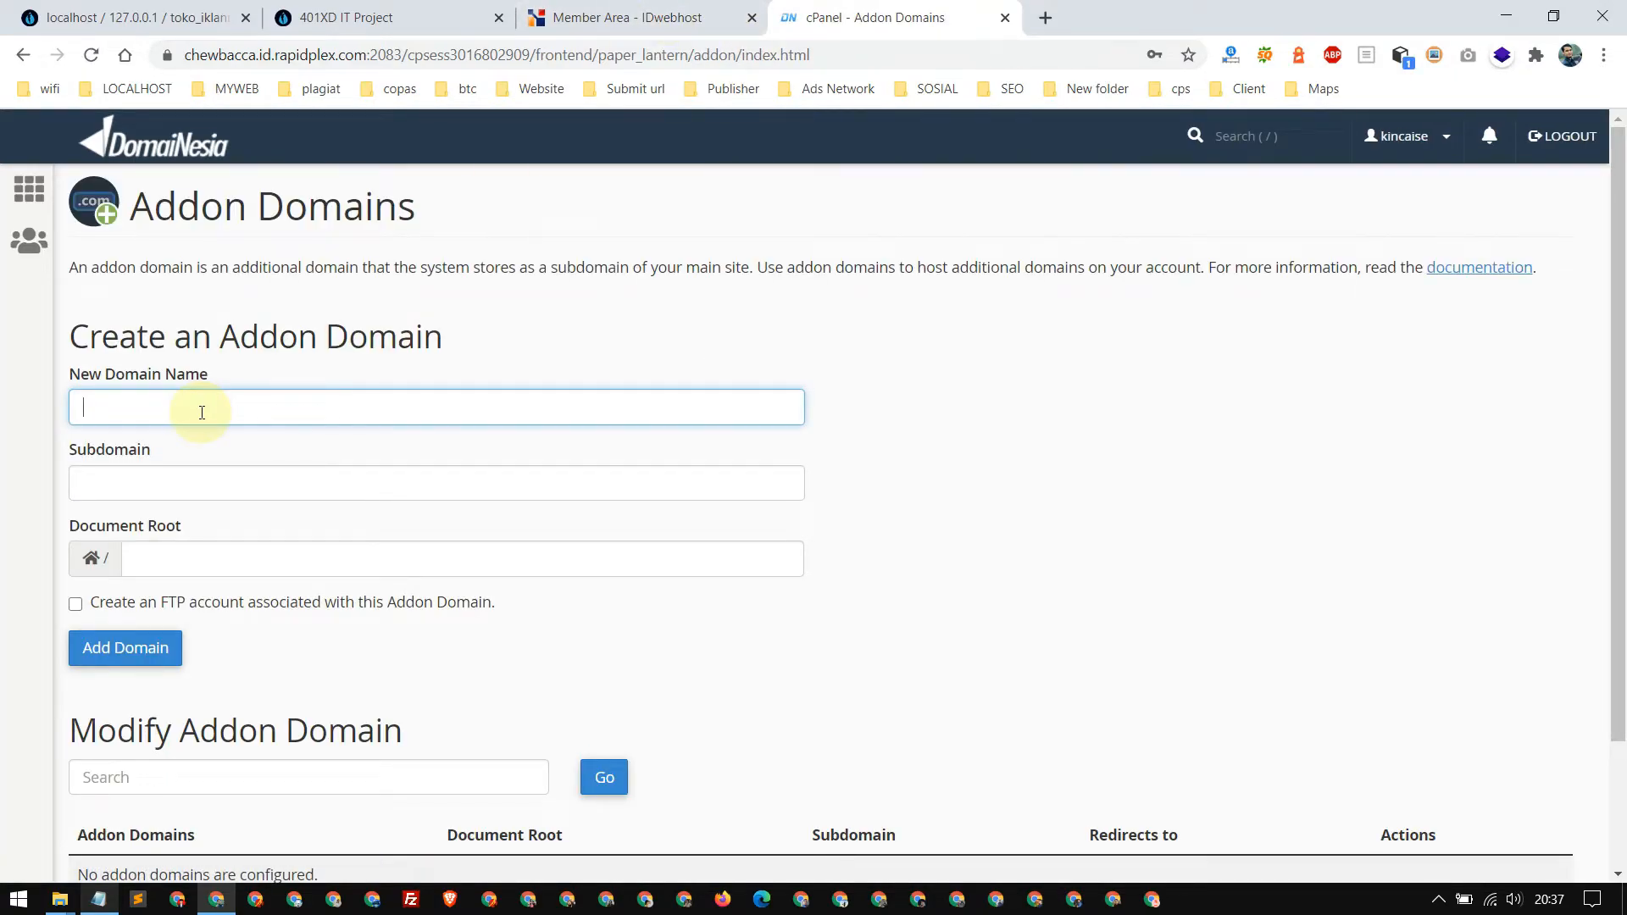
Copy the domain name from the IDwebhost overview and enter senjateduh.com as the new addon domain's name in cPanel.
click(632, 17)
scroll(652, 309, up, 3)
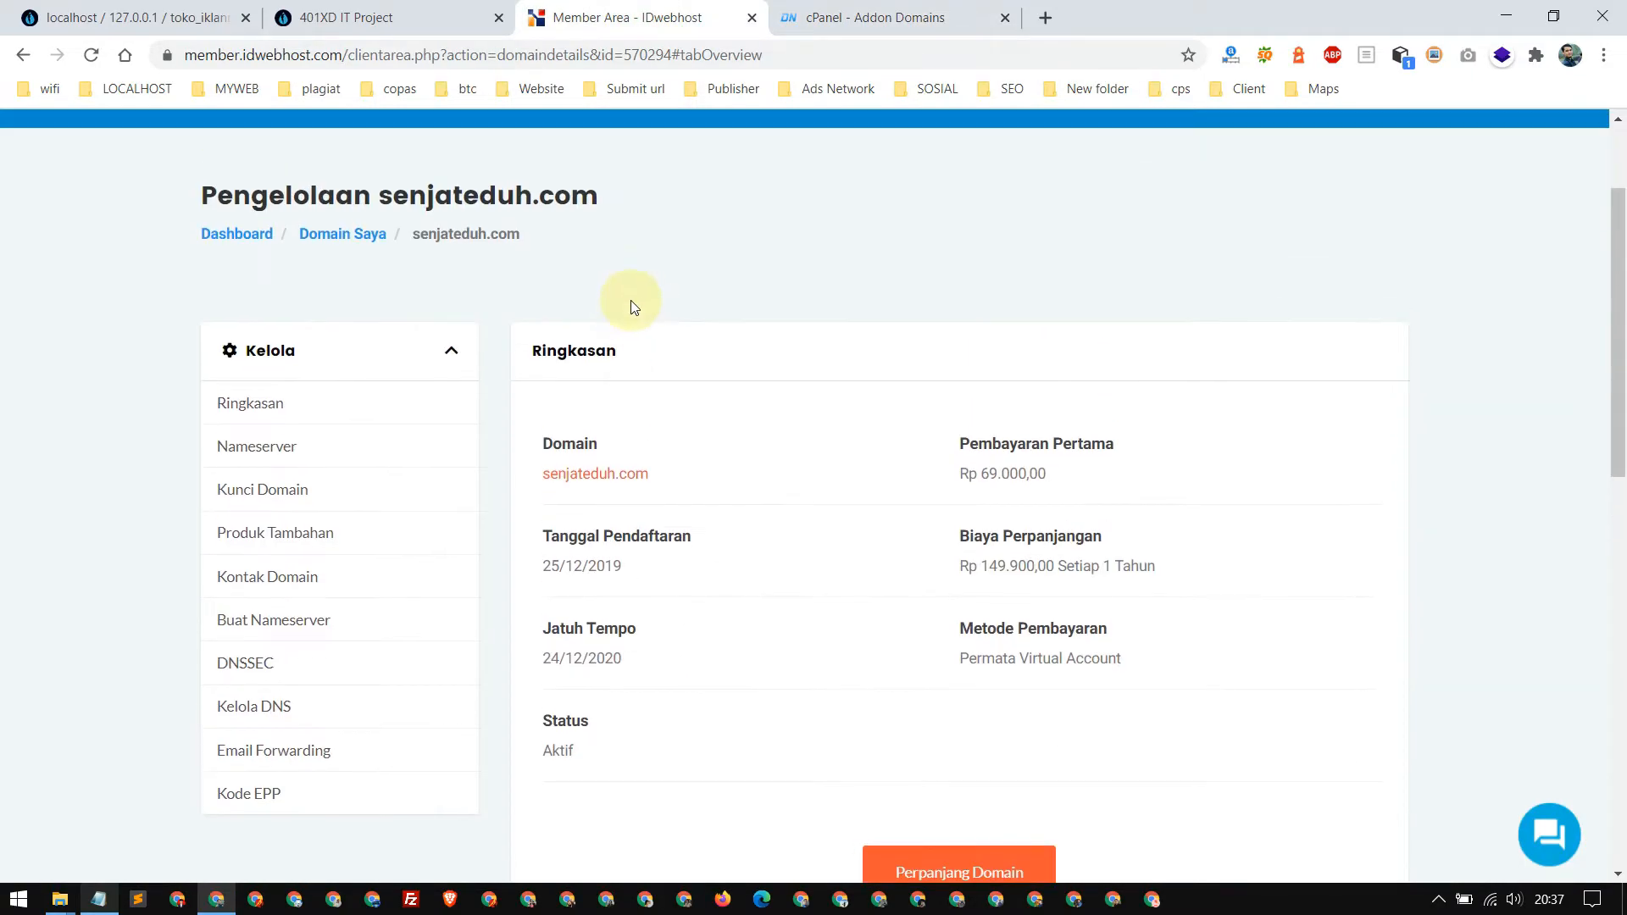
drag(518, 238, 429, 239)
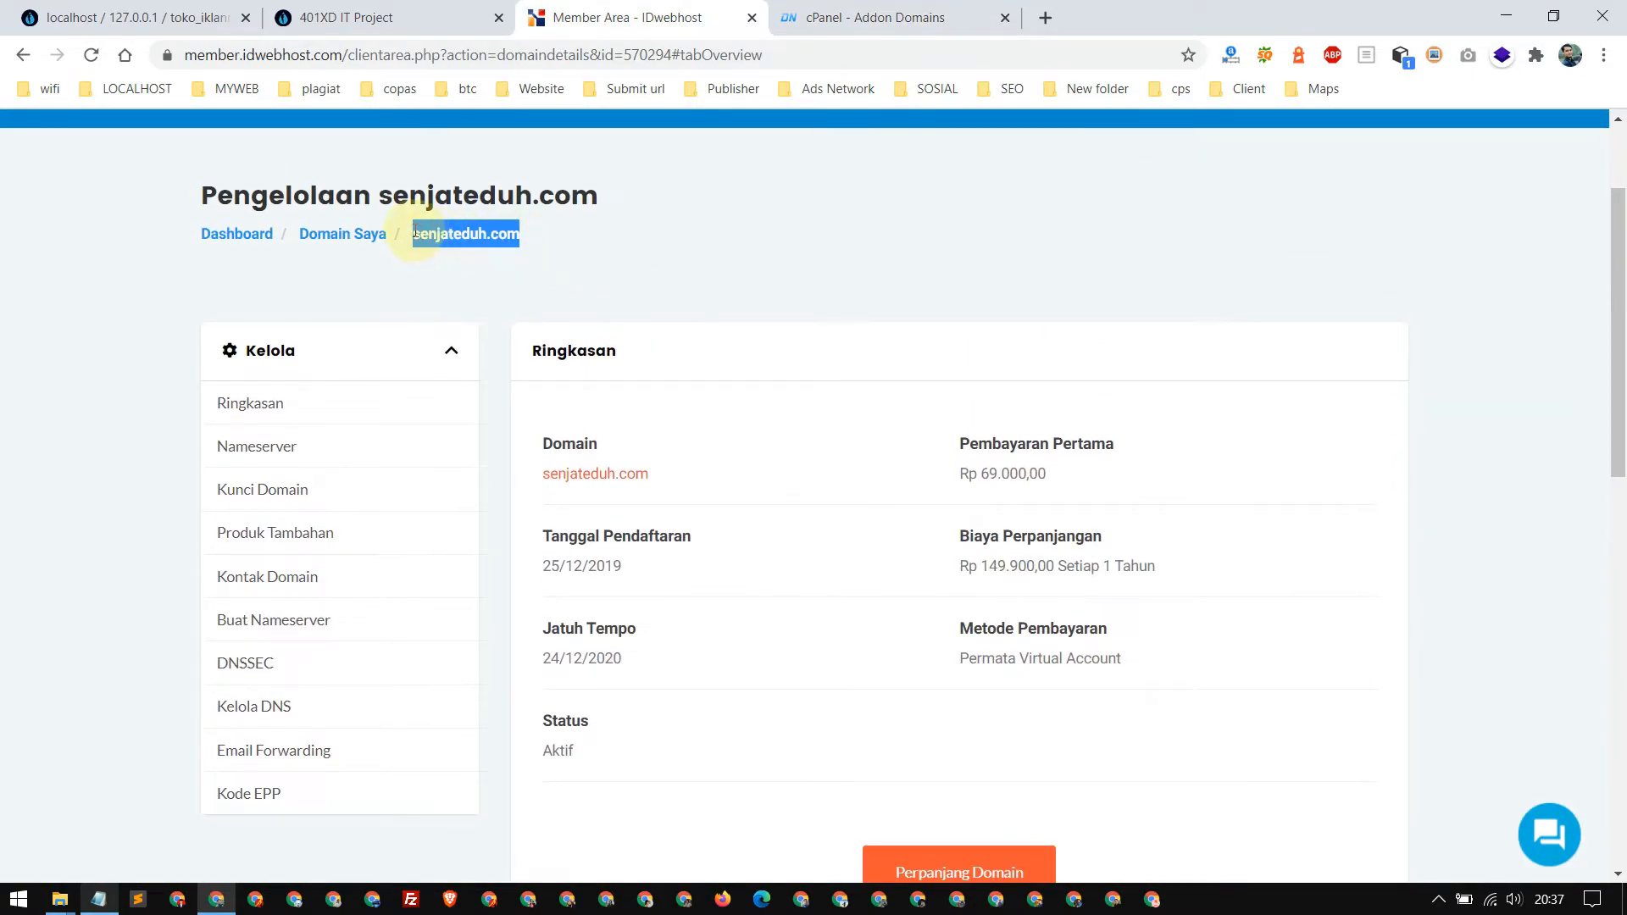
click(936, 9)
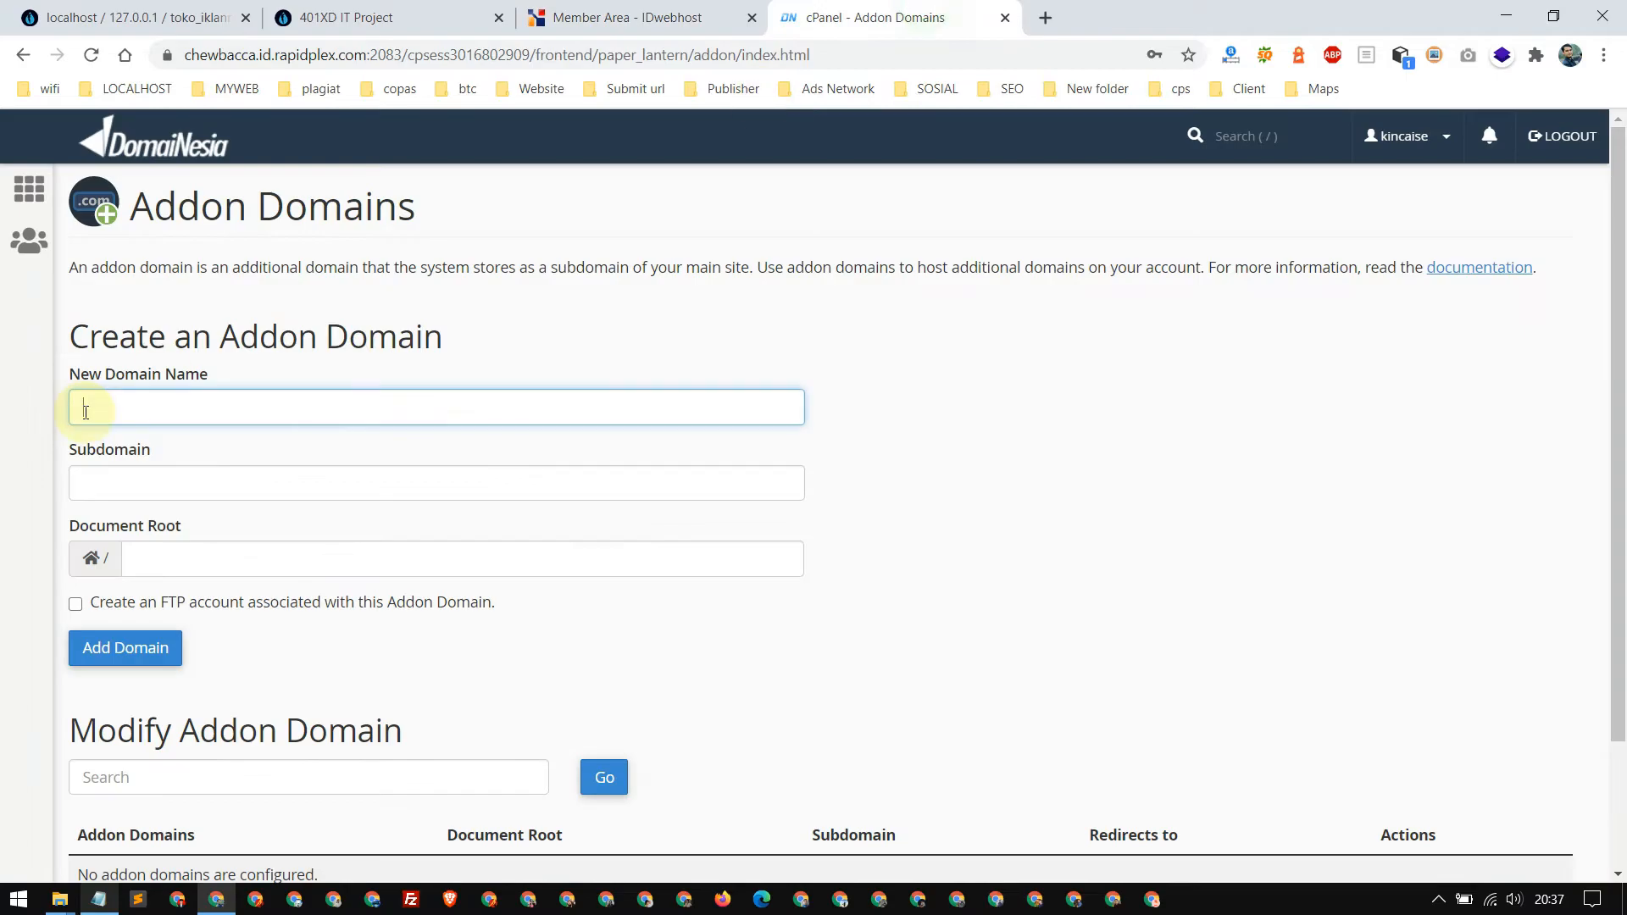
click(85, 413)
text(senjateduh.com)
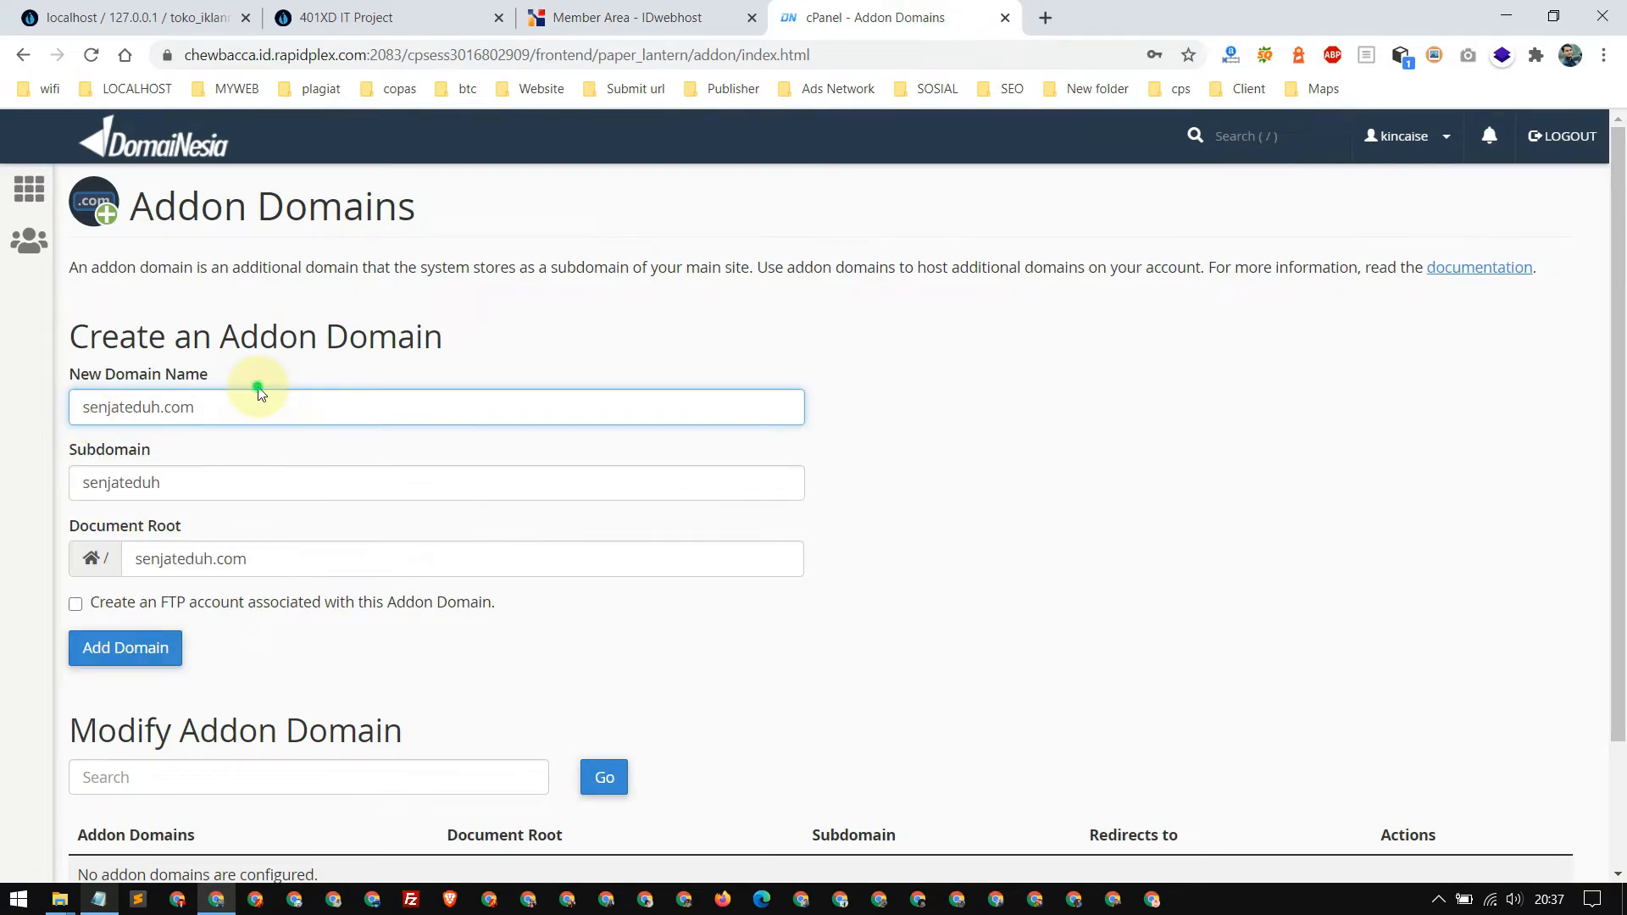
Review the addon domain's subdomain and document root entries, and switch to the Notepad notes about the document root location.
scroll(254, 386, down, 1)
drag(207, 376, 2, 370)
click(234, 361)
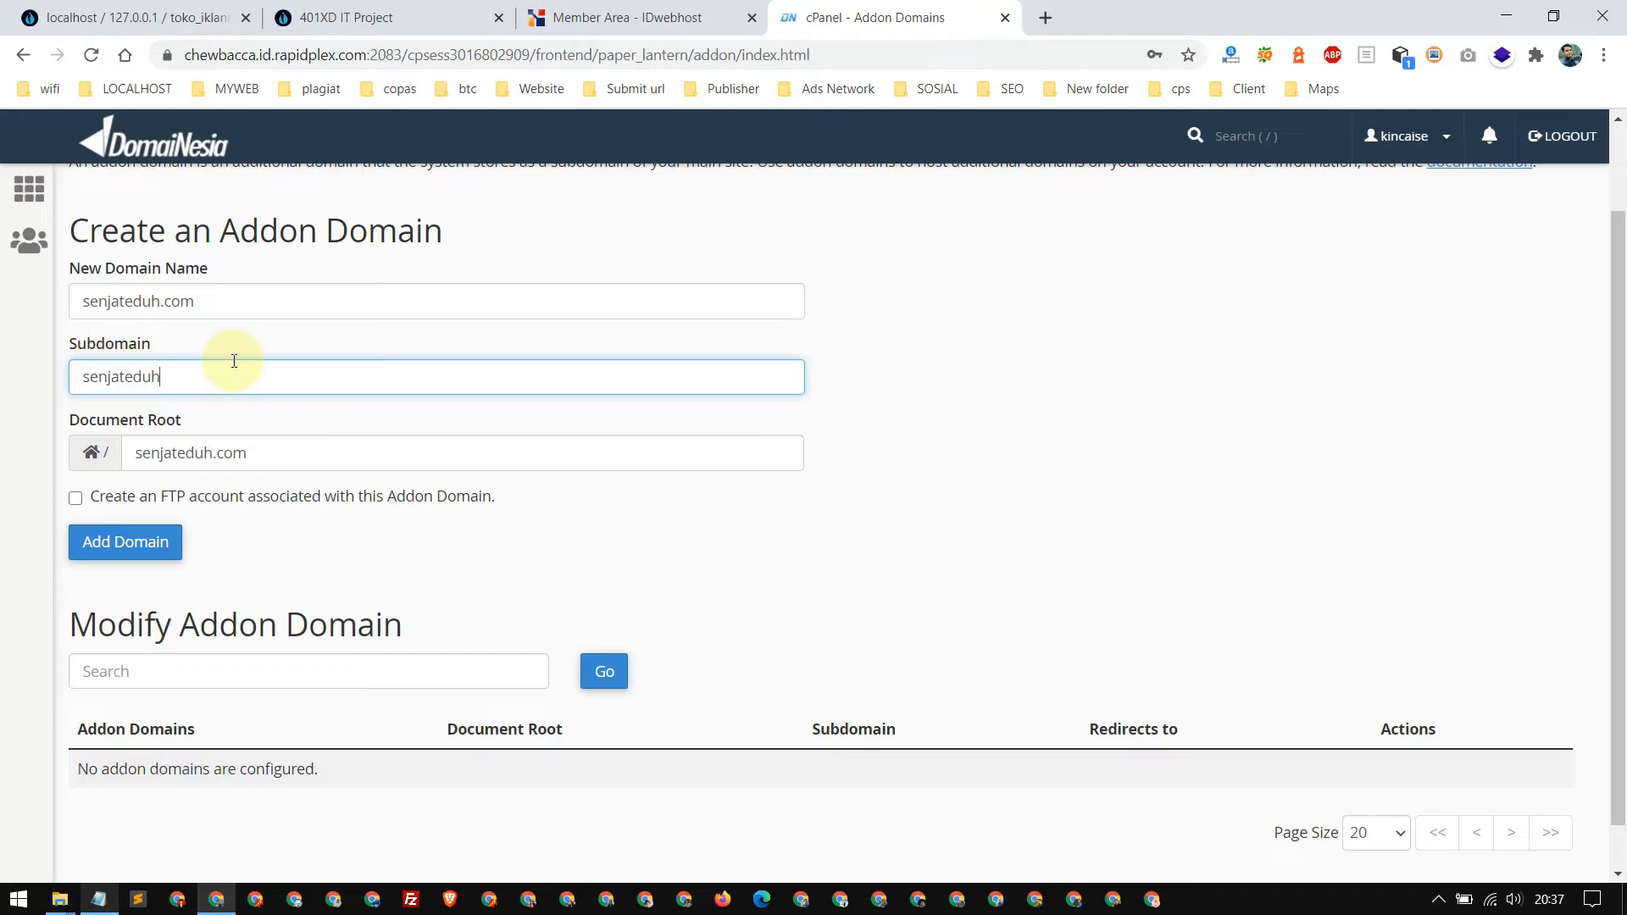
click(188, 343)
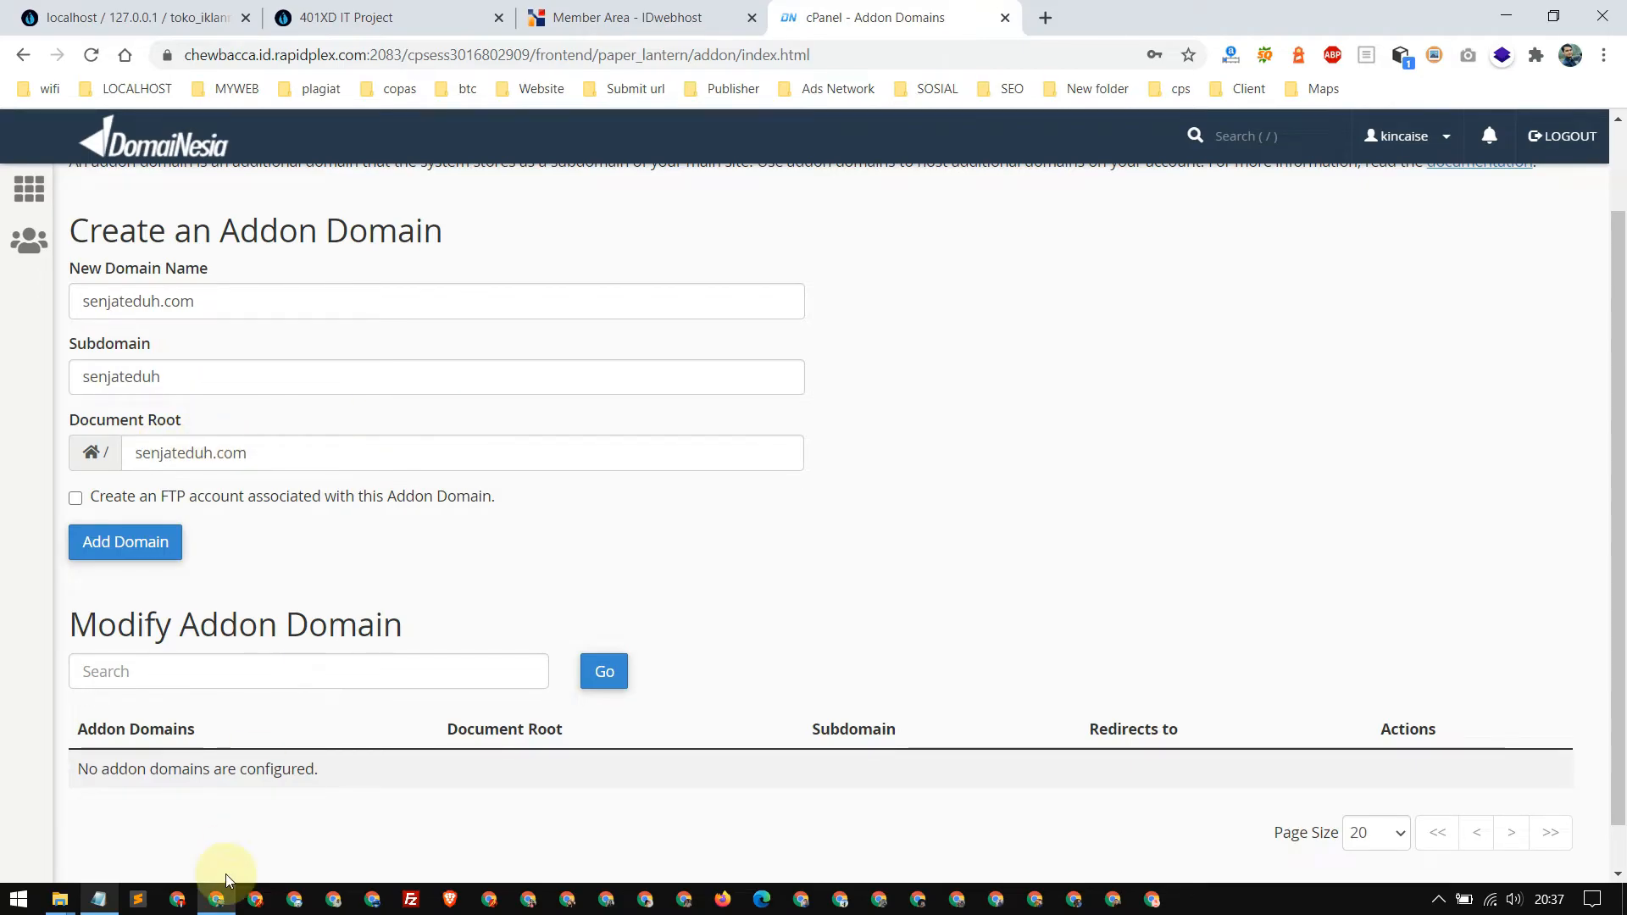
click(98, 898)
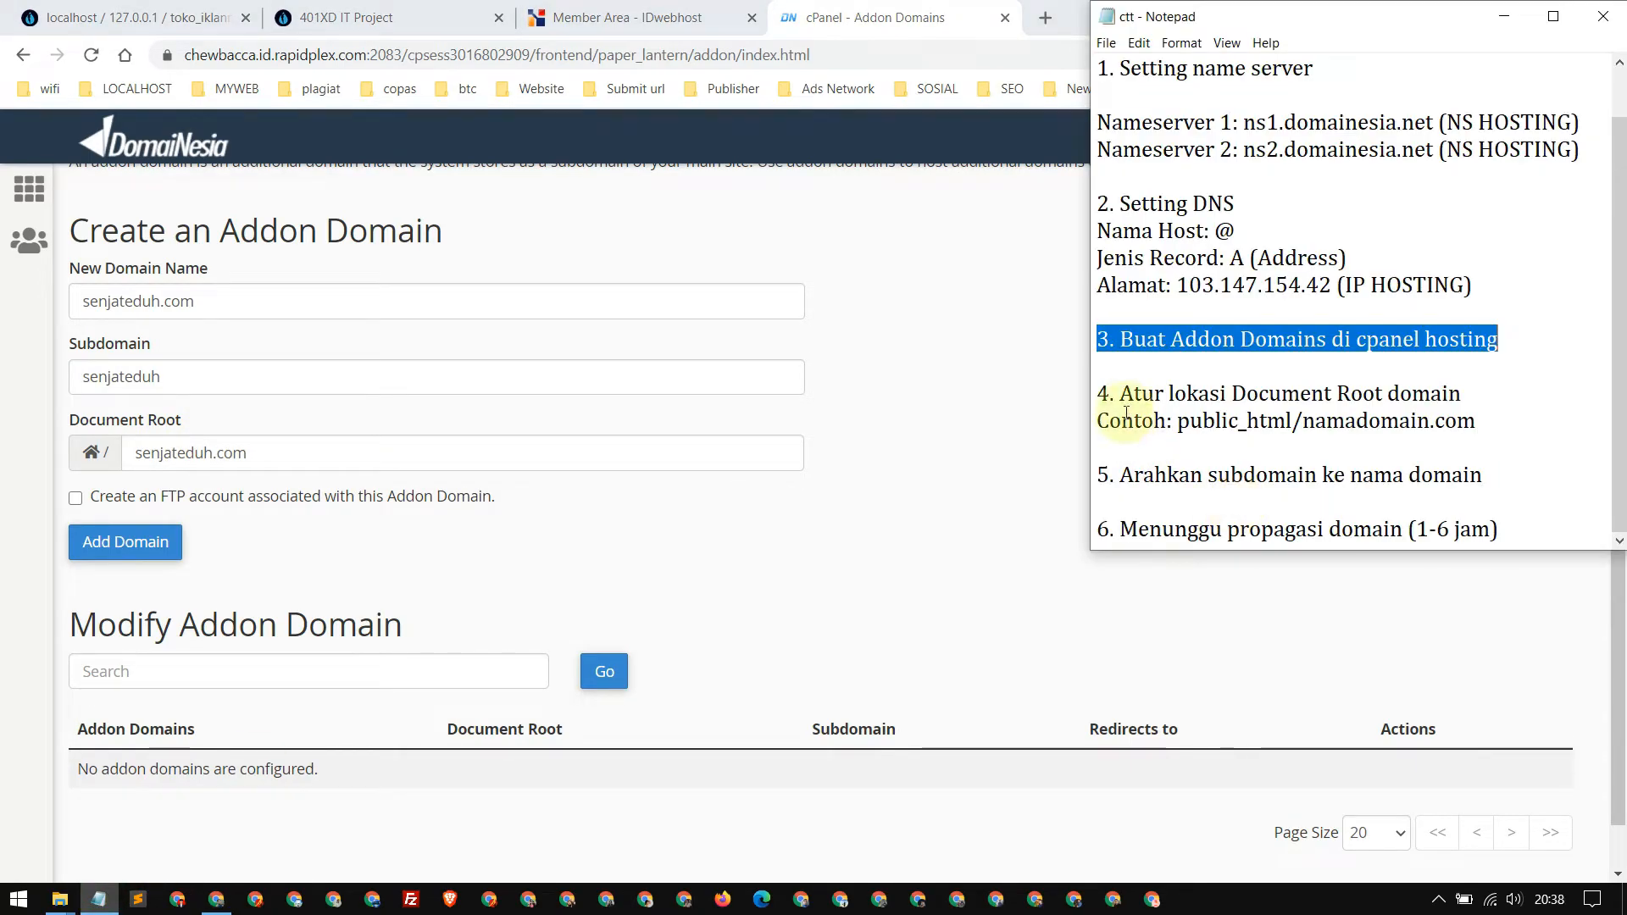
Compare note 4's example document root path in Notepad with the addon domain's document root entry in cPanel.
click(1126, 378)
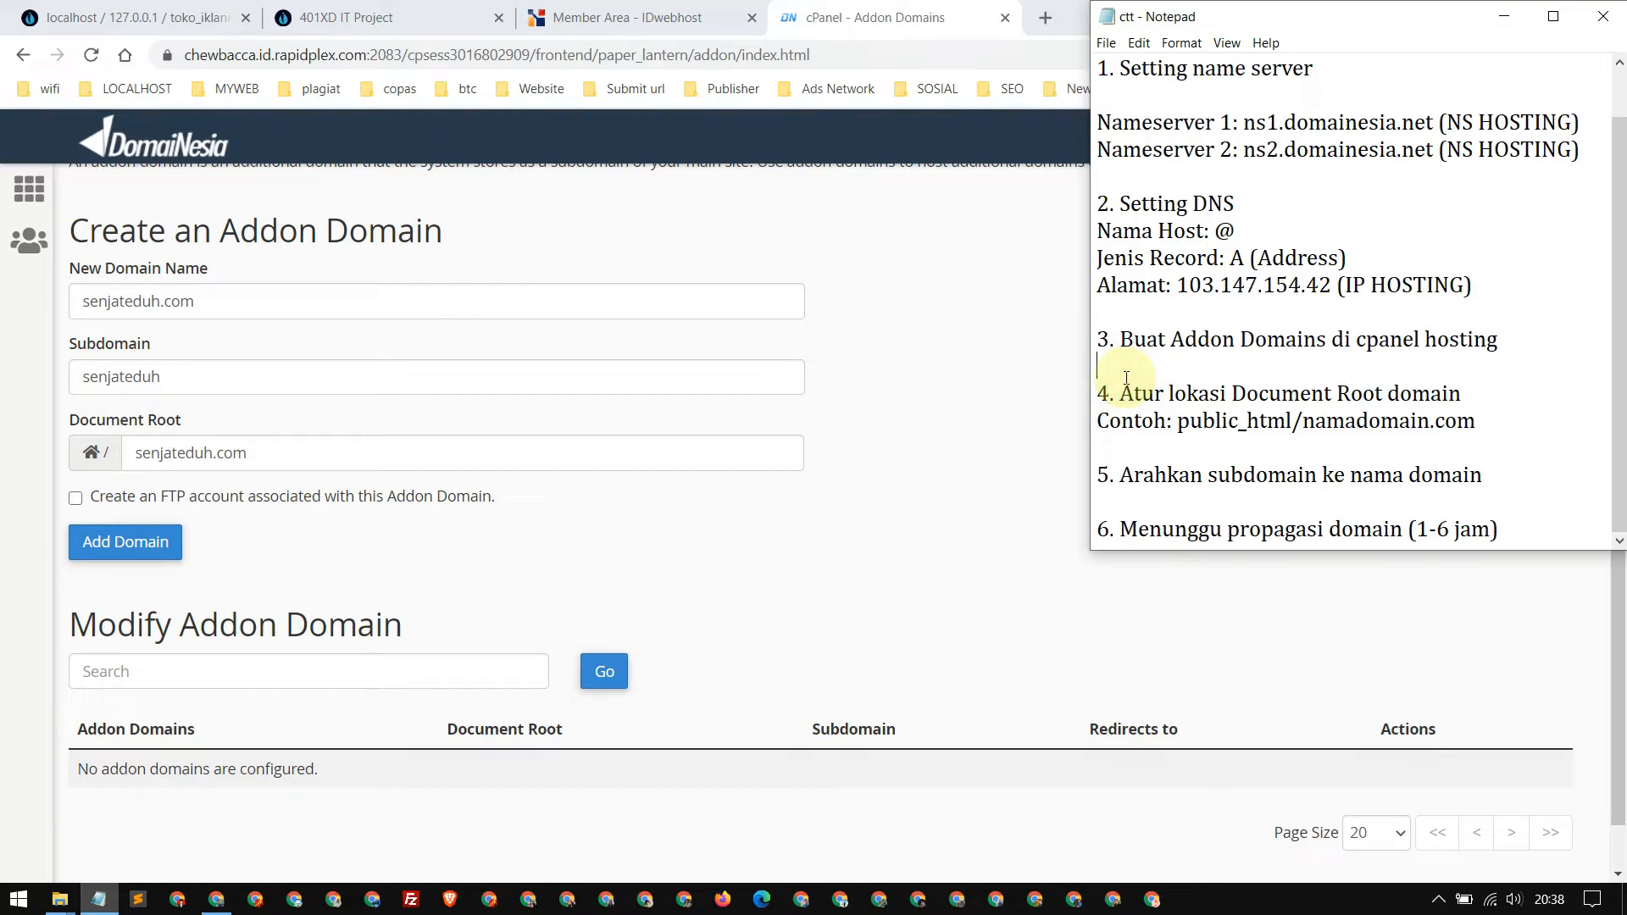
key(Down)
key(End)
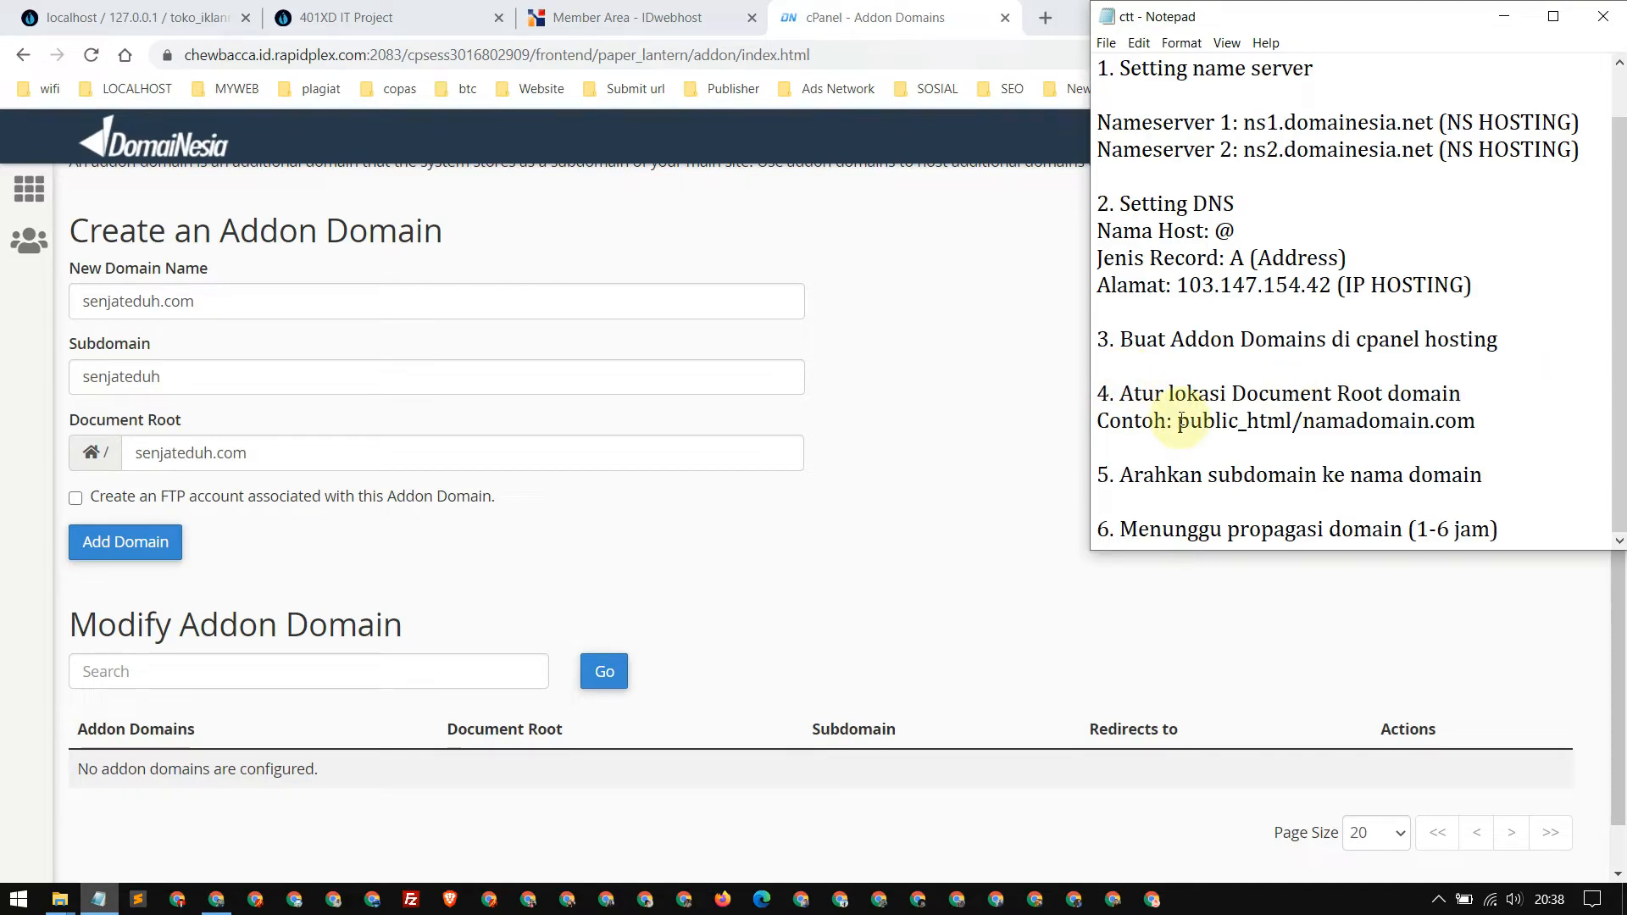
drag(1180, 420, 1478, 420)
click(214, 457)
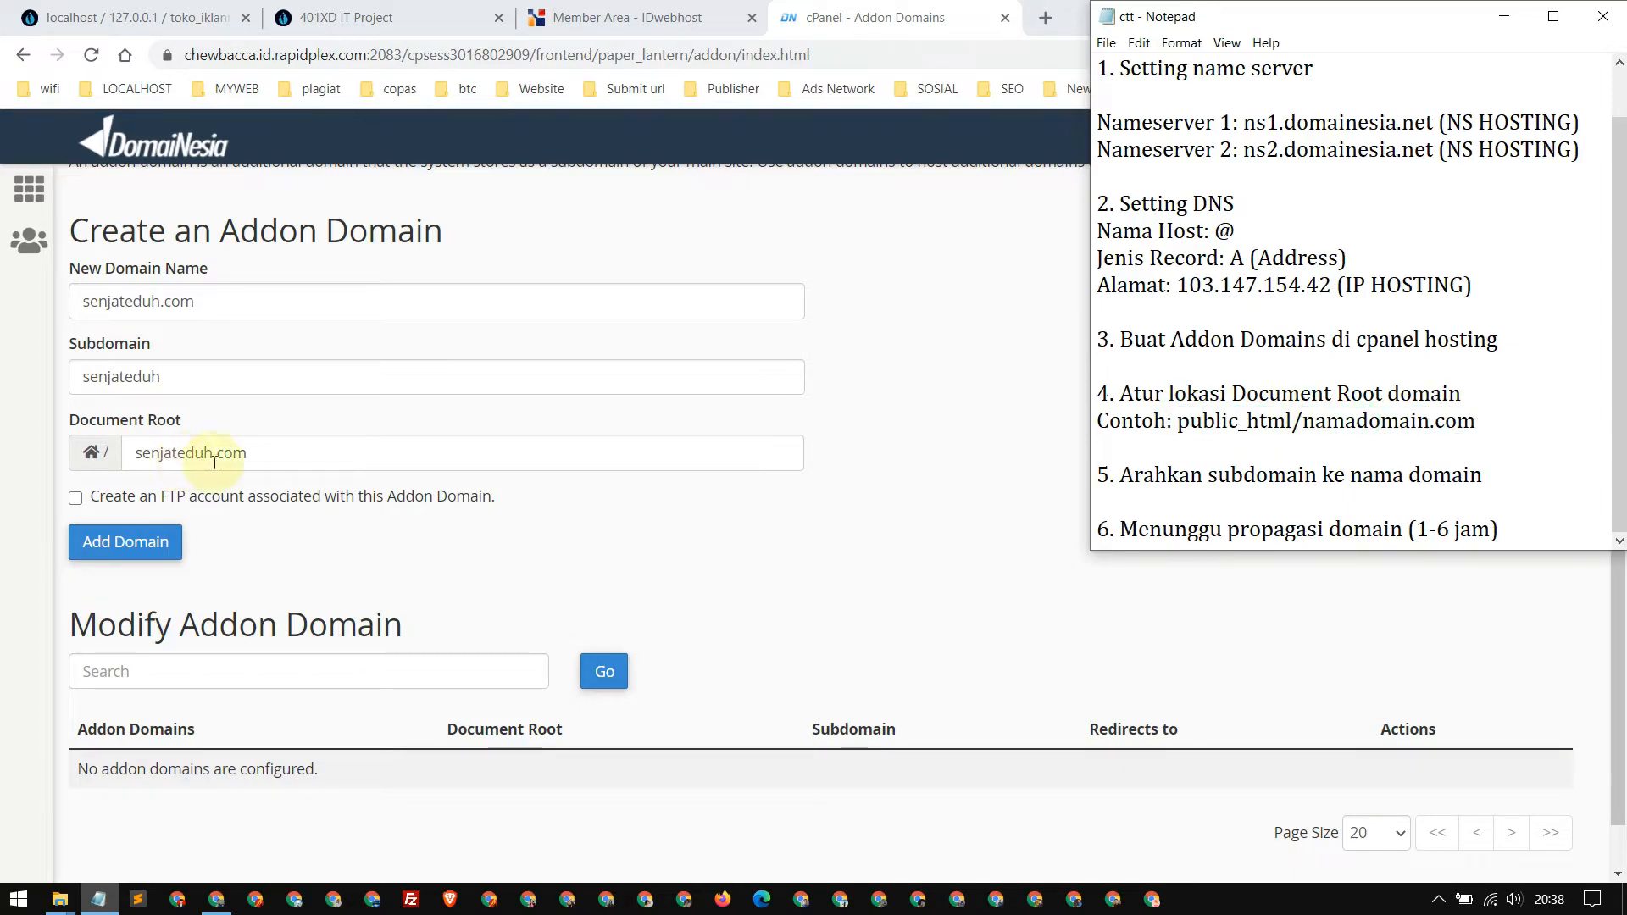
click(286, 455)
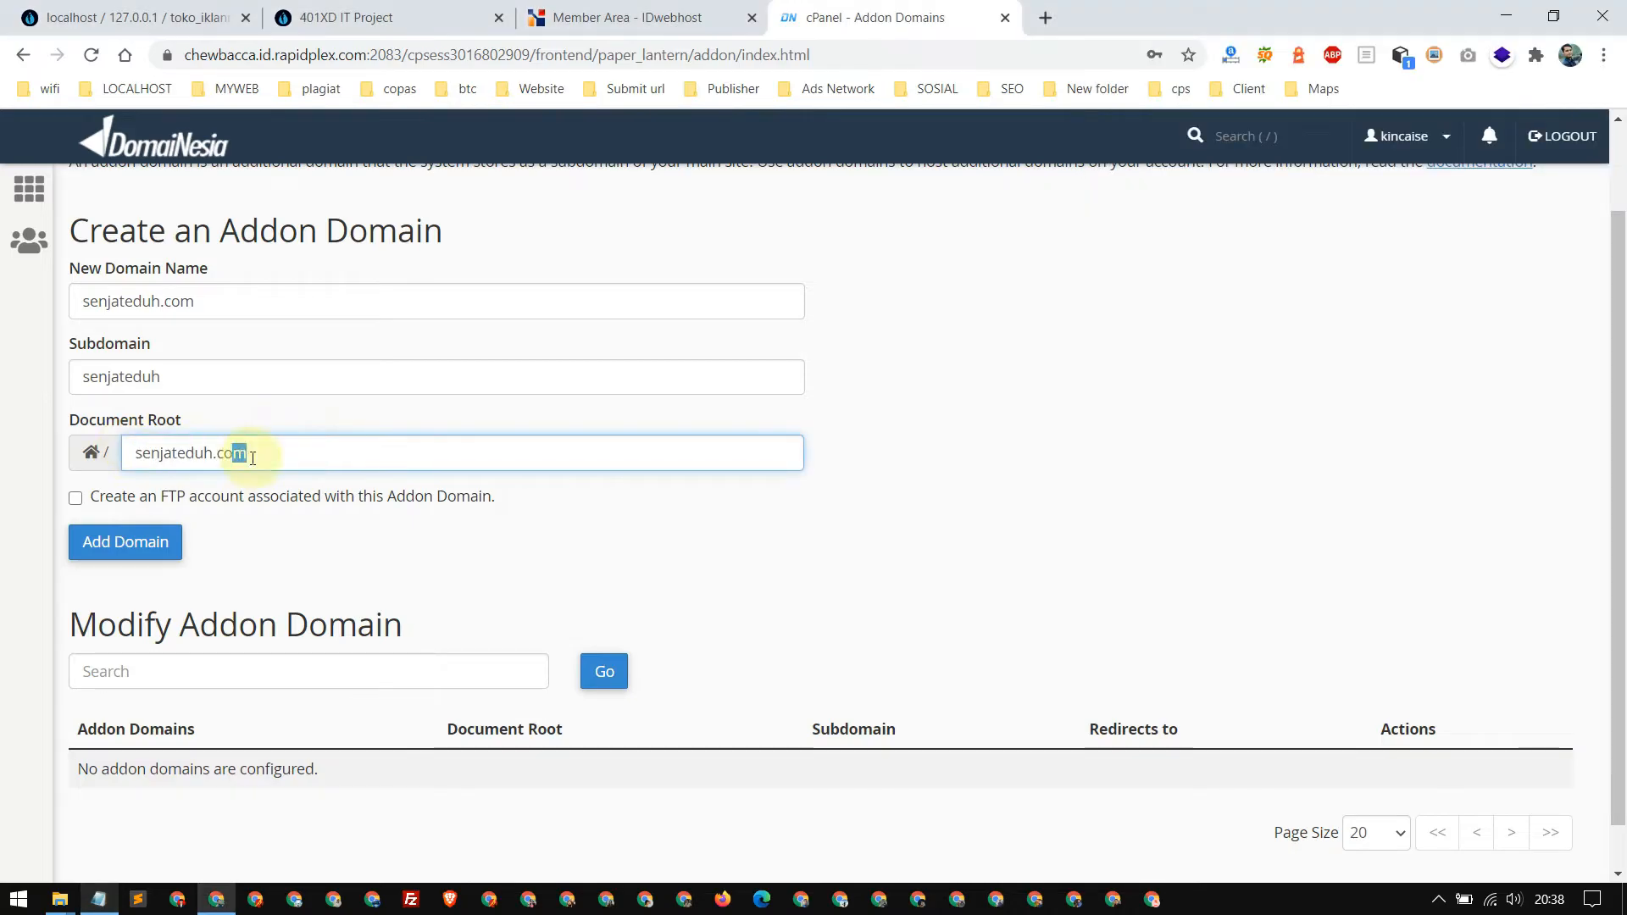
drag(261, 450, 140, 444)
click(334, 451)
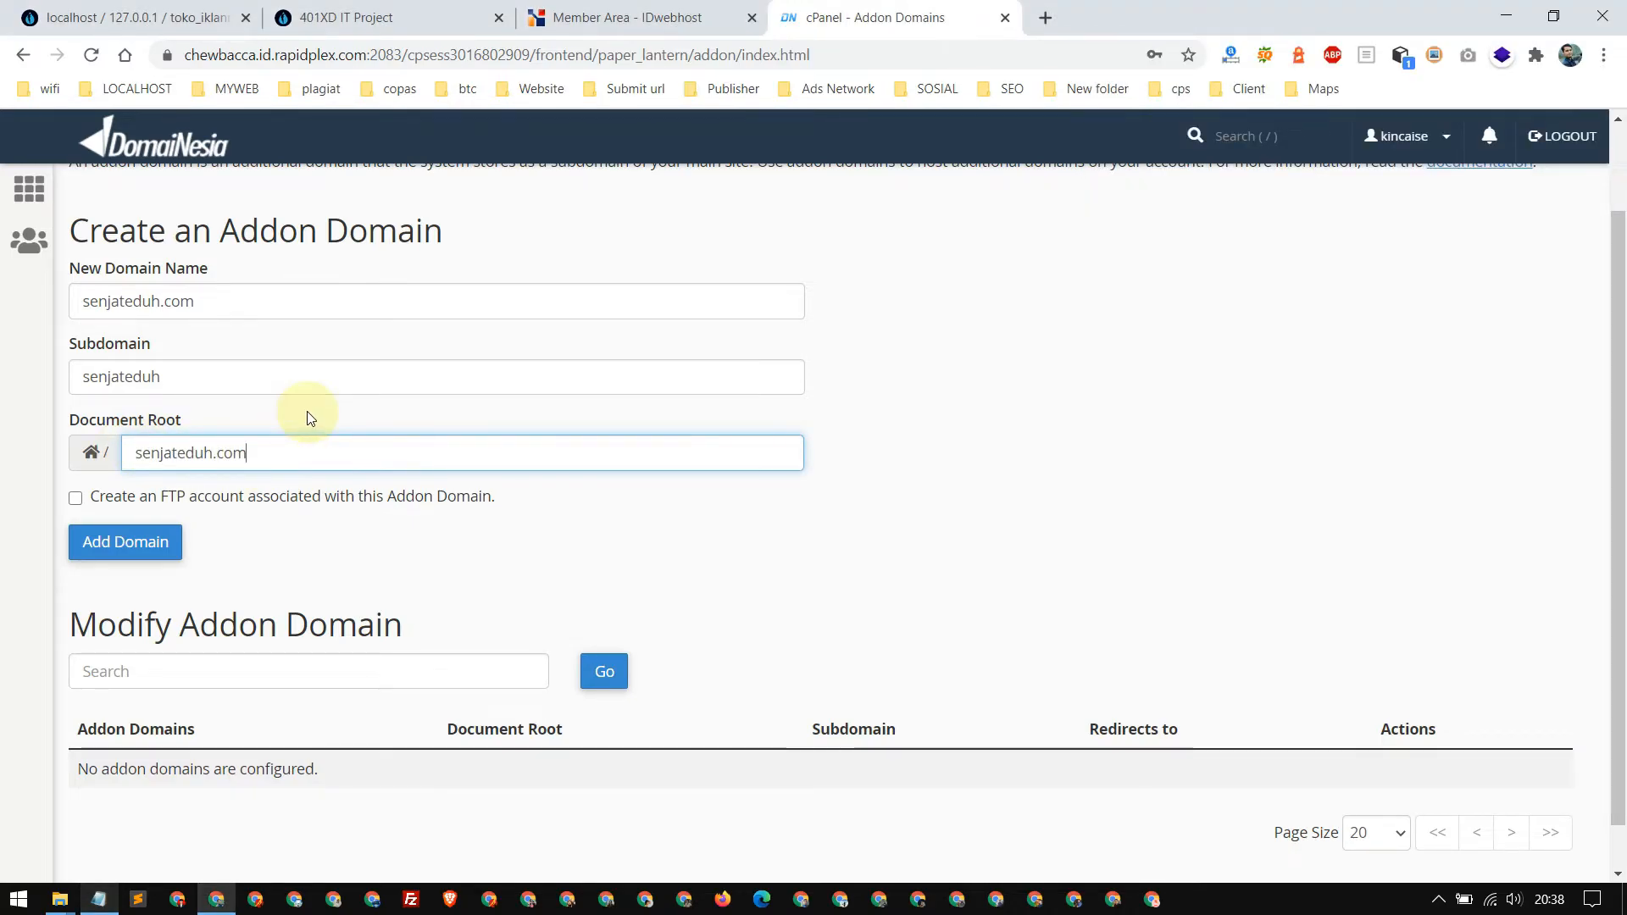
Set the addon domain's document root to public_html/senjateduh.com, copying the public_html/ prefix from the Notepad example and the domain name from its field.
click(99, 899)
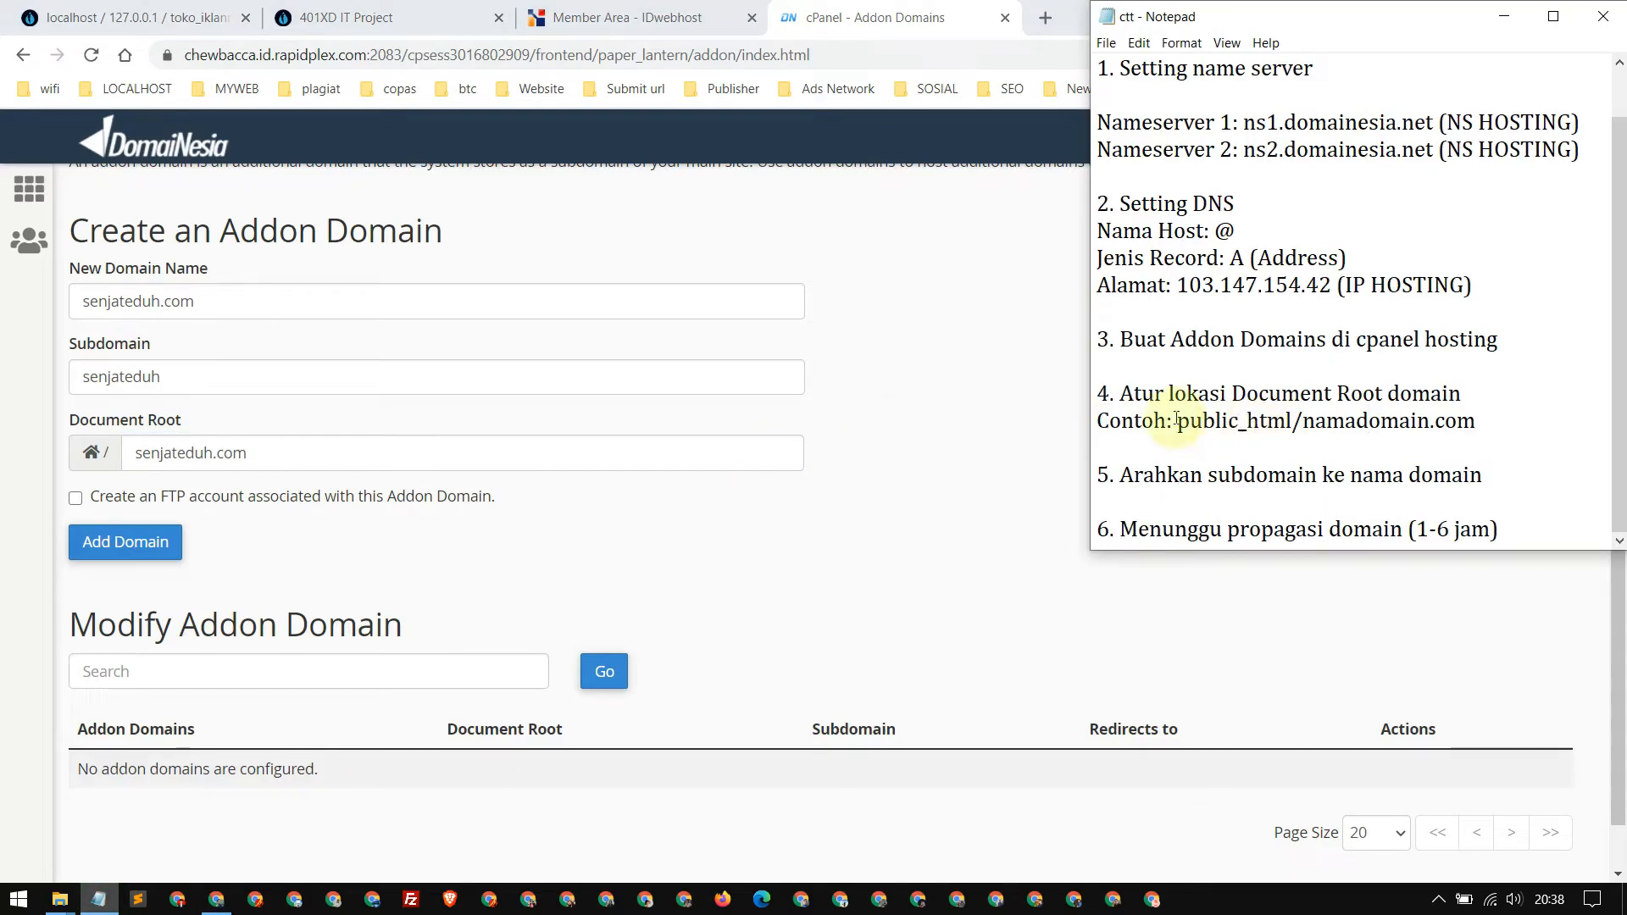
drag(1176, 419, 1304, 419)
key(ctrl+c)
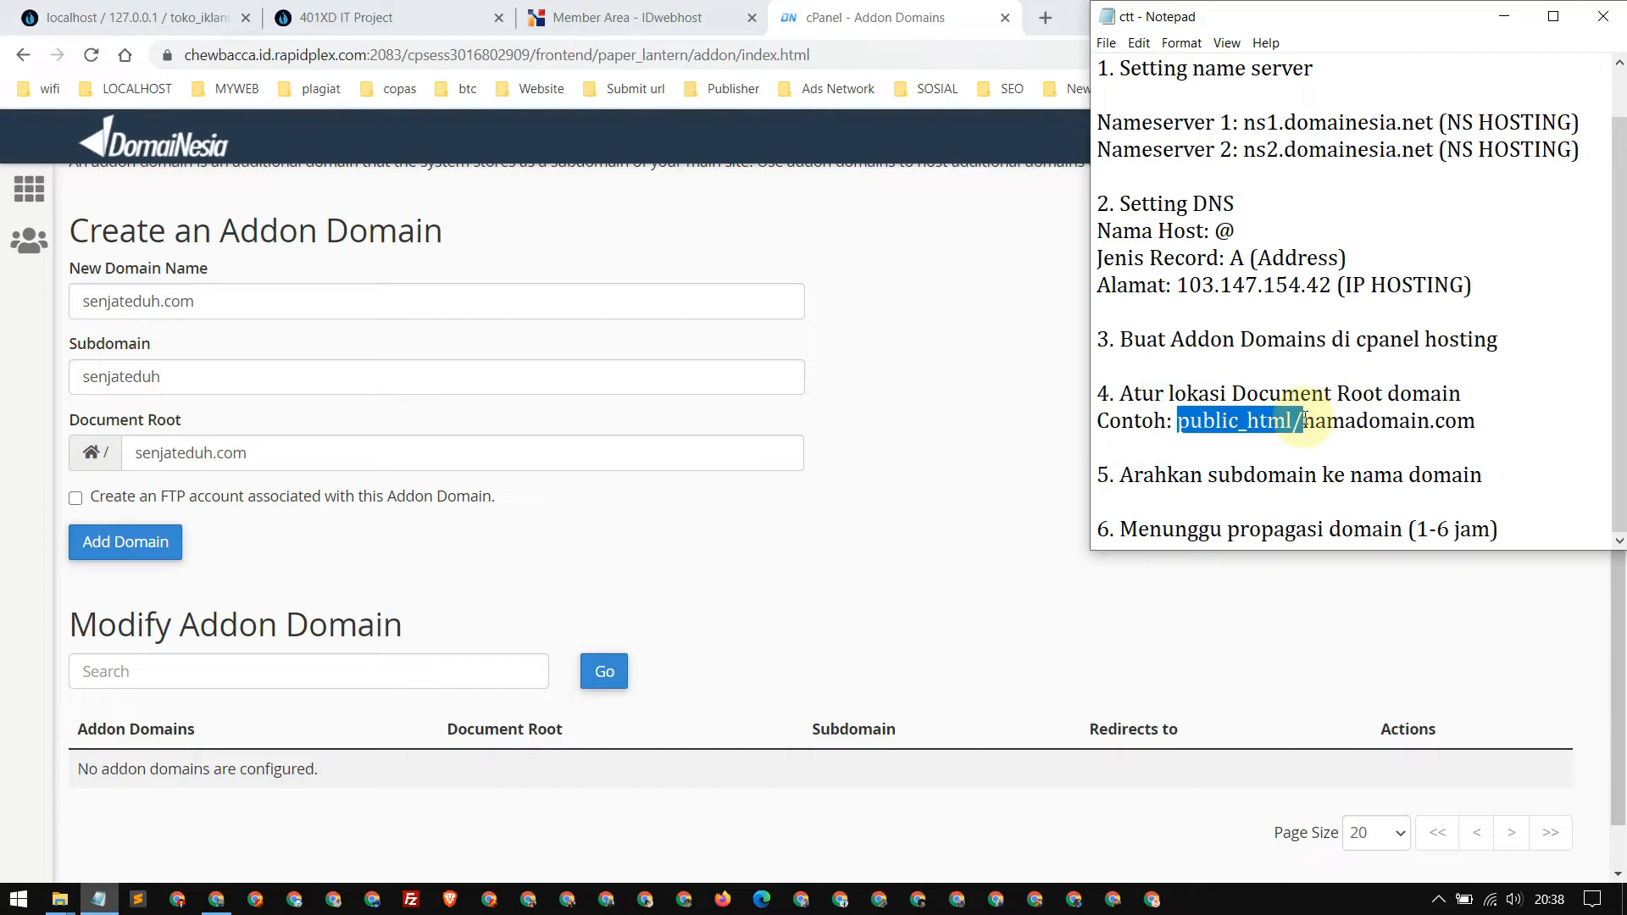
click(313, 458)
key(ctrl+a)
key(ctrl+v)
double_click(132, 303)
key(ctrl+c)
click(242, 449)
key(ctrl+v)
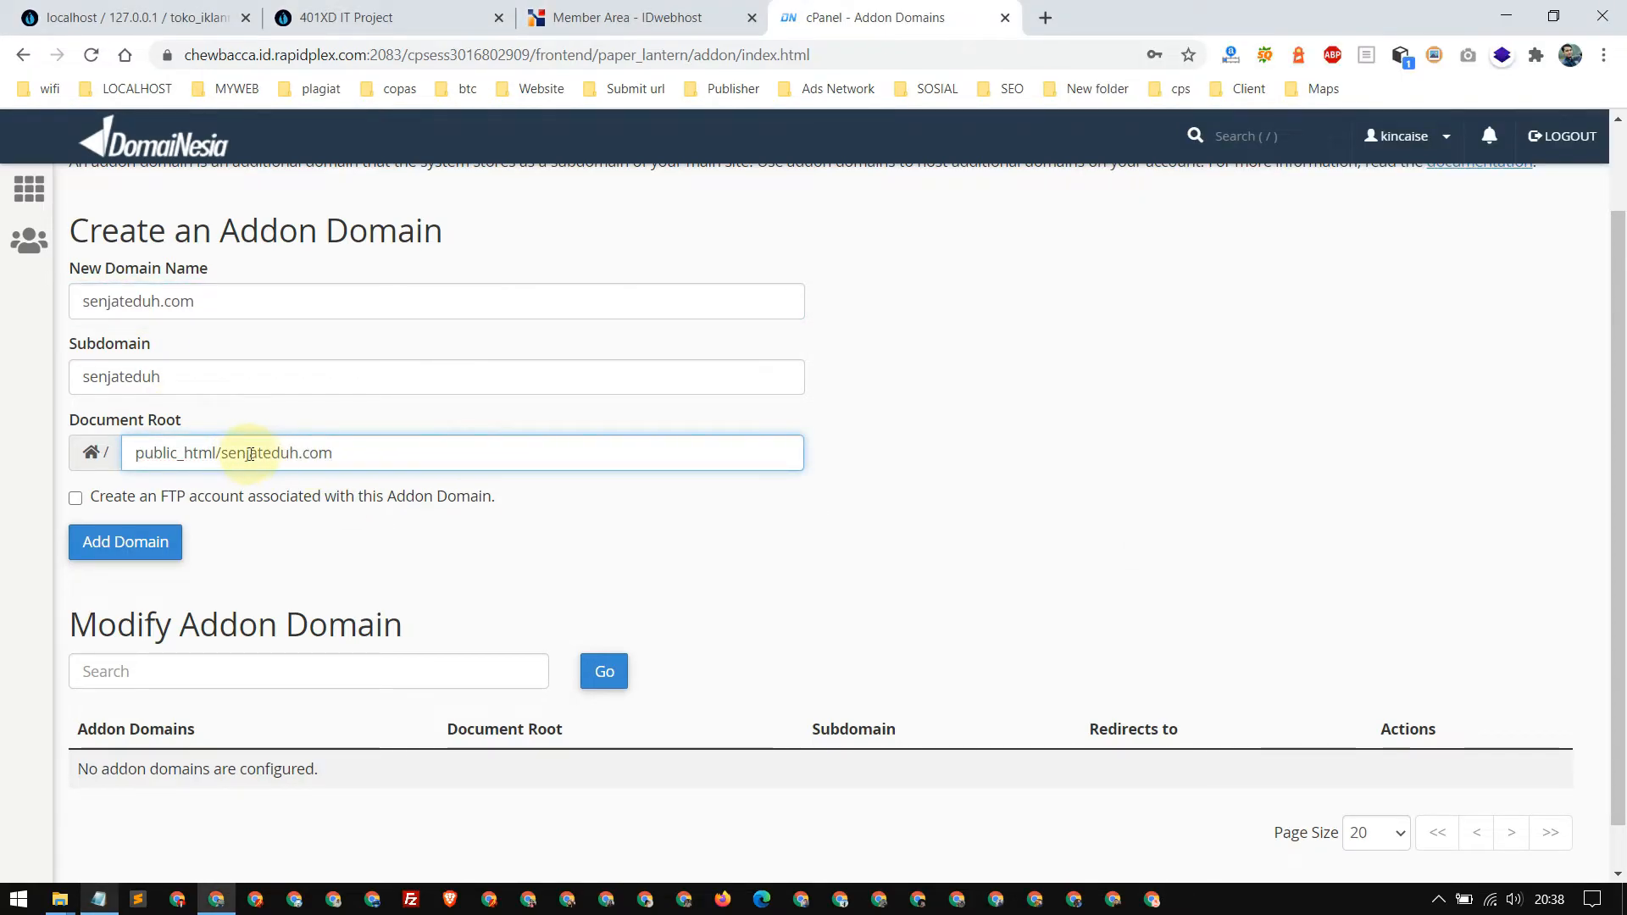
text(.)
click(957, 416)
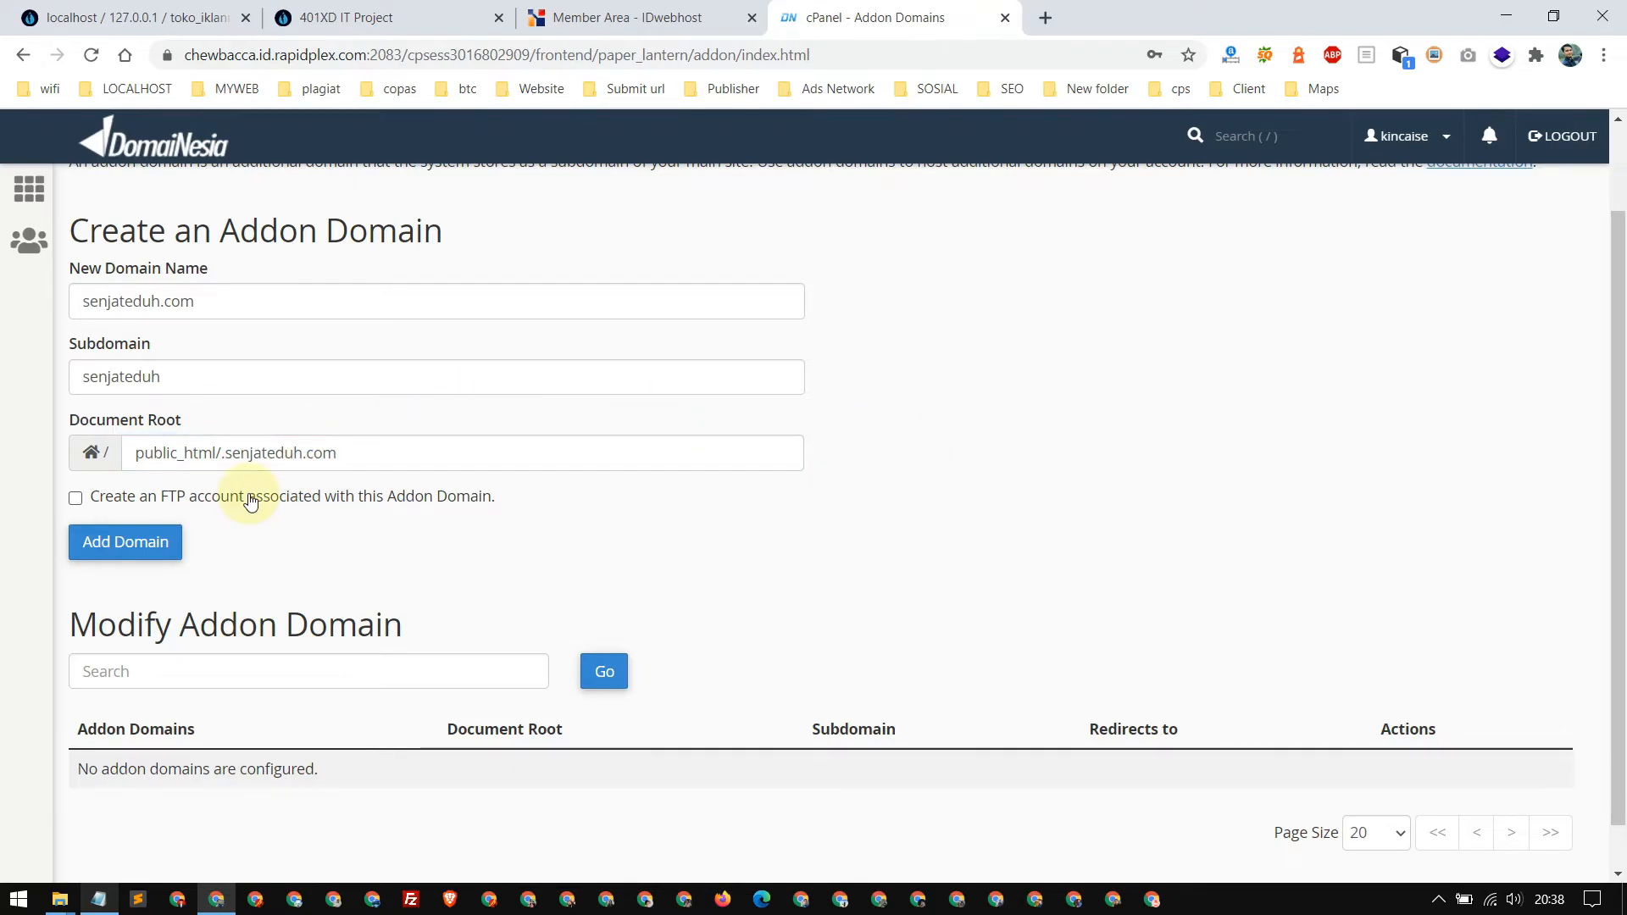
click(228, 455)
key(BackSpace)
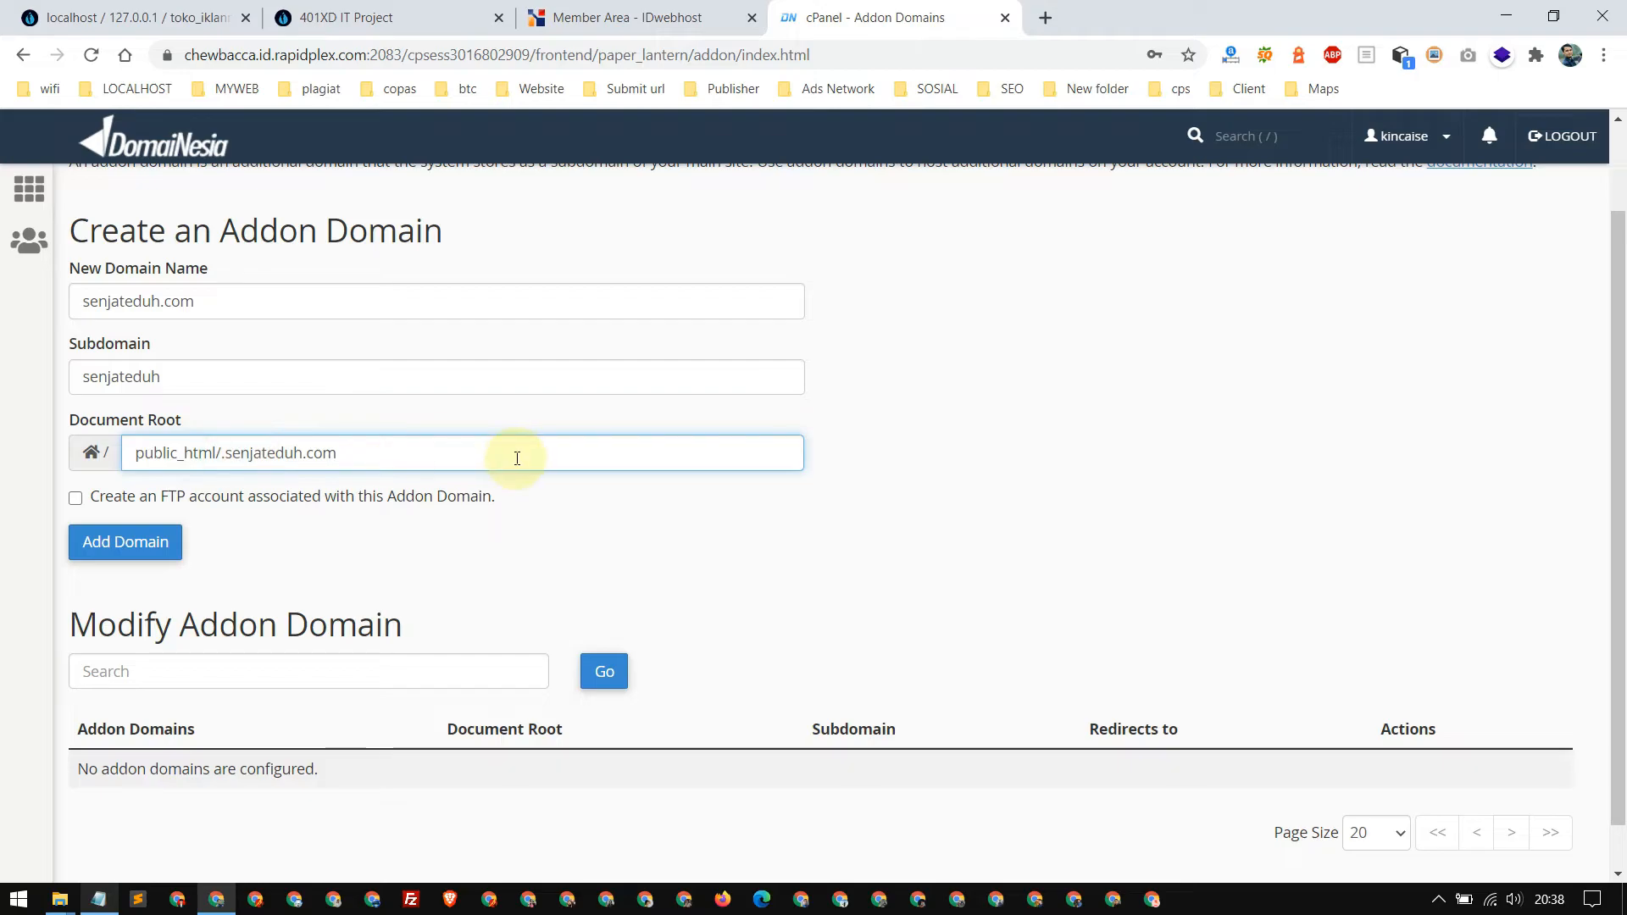
click(847, 441)
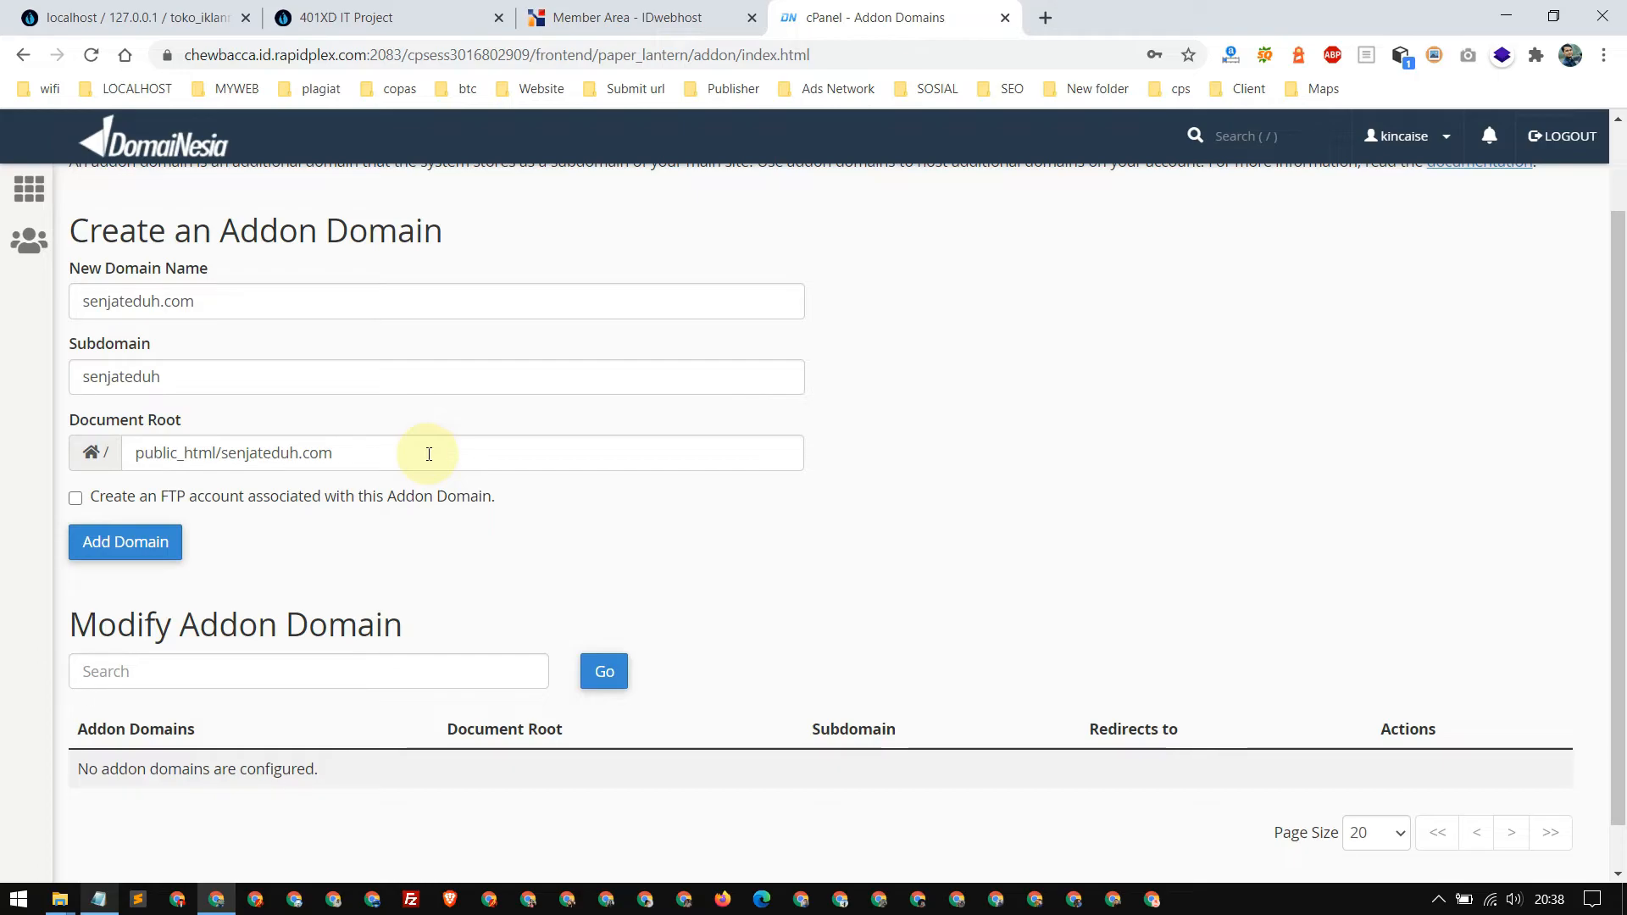
Review the folder name in the document root and the optional FTP account settings, leaving the FTP account option disabled.
mouse_move(363, 454)
mouse_down()
mouse_move(226, 455)
mouse_move(345, 461)
mouse_up()
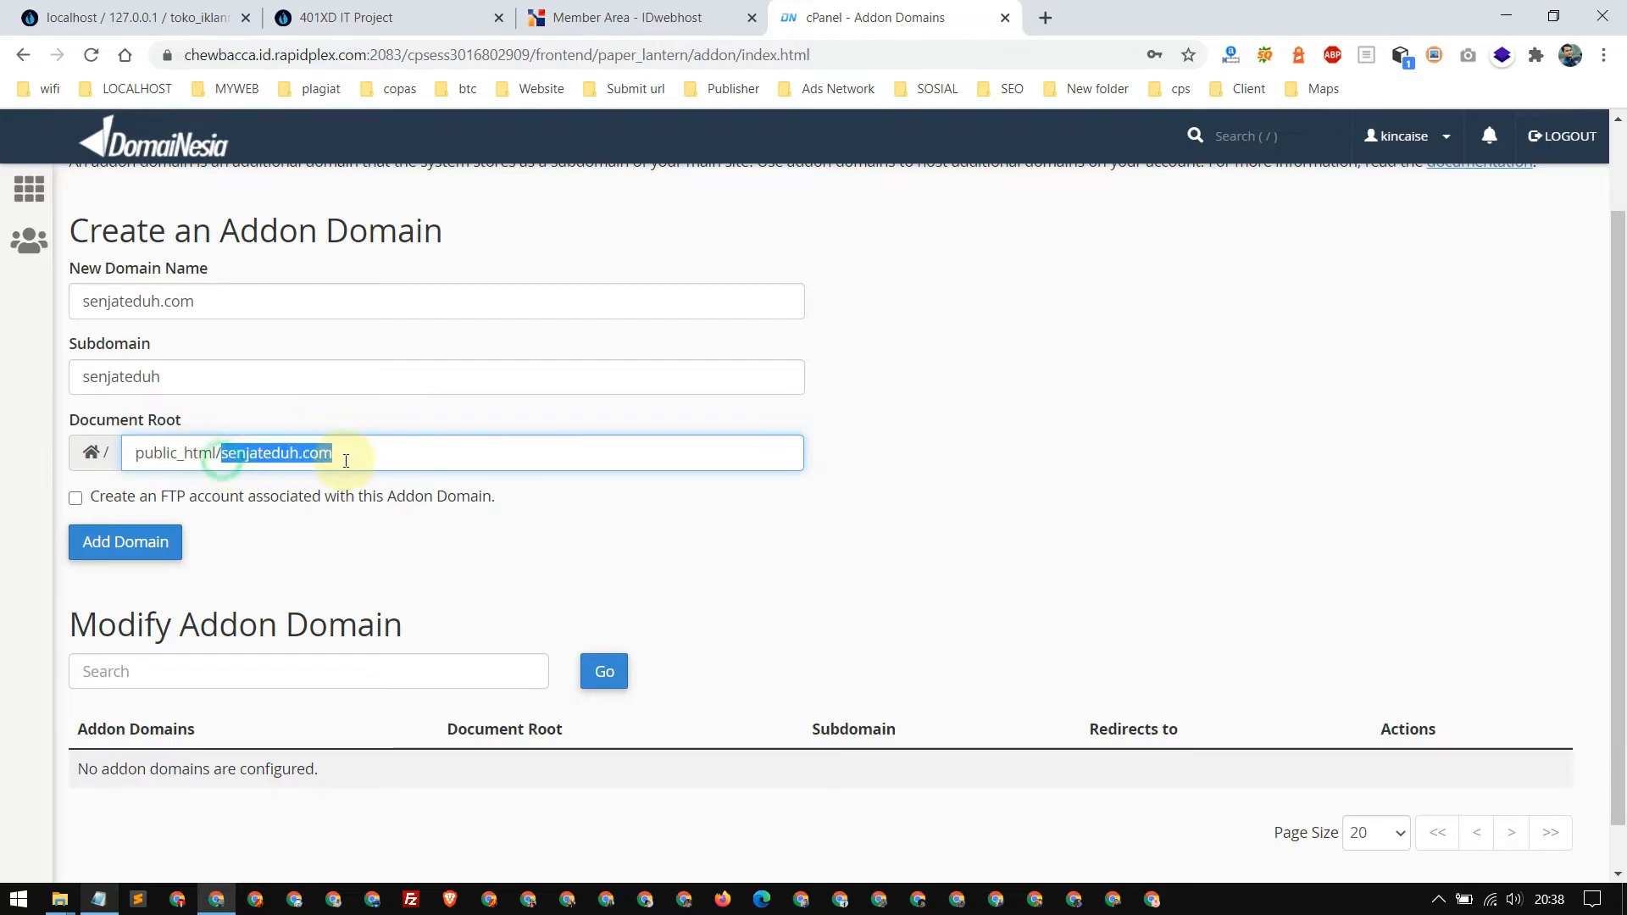
click(351, 461)
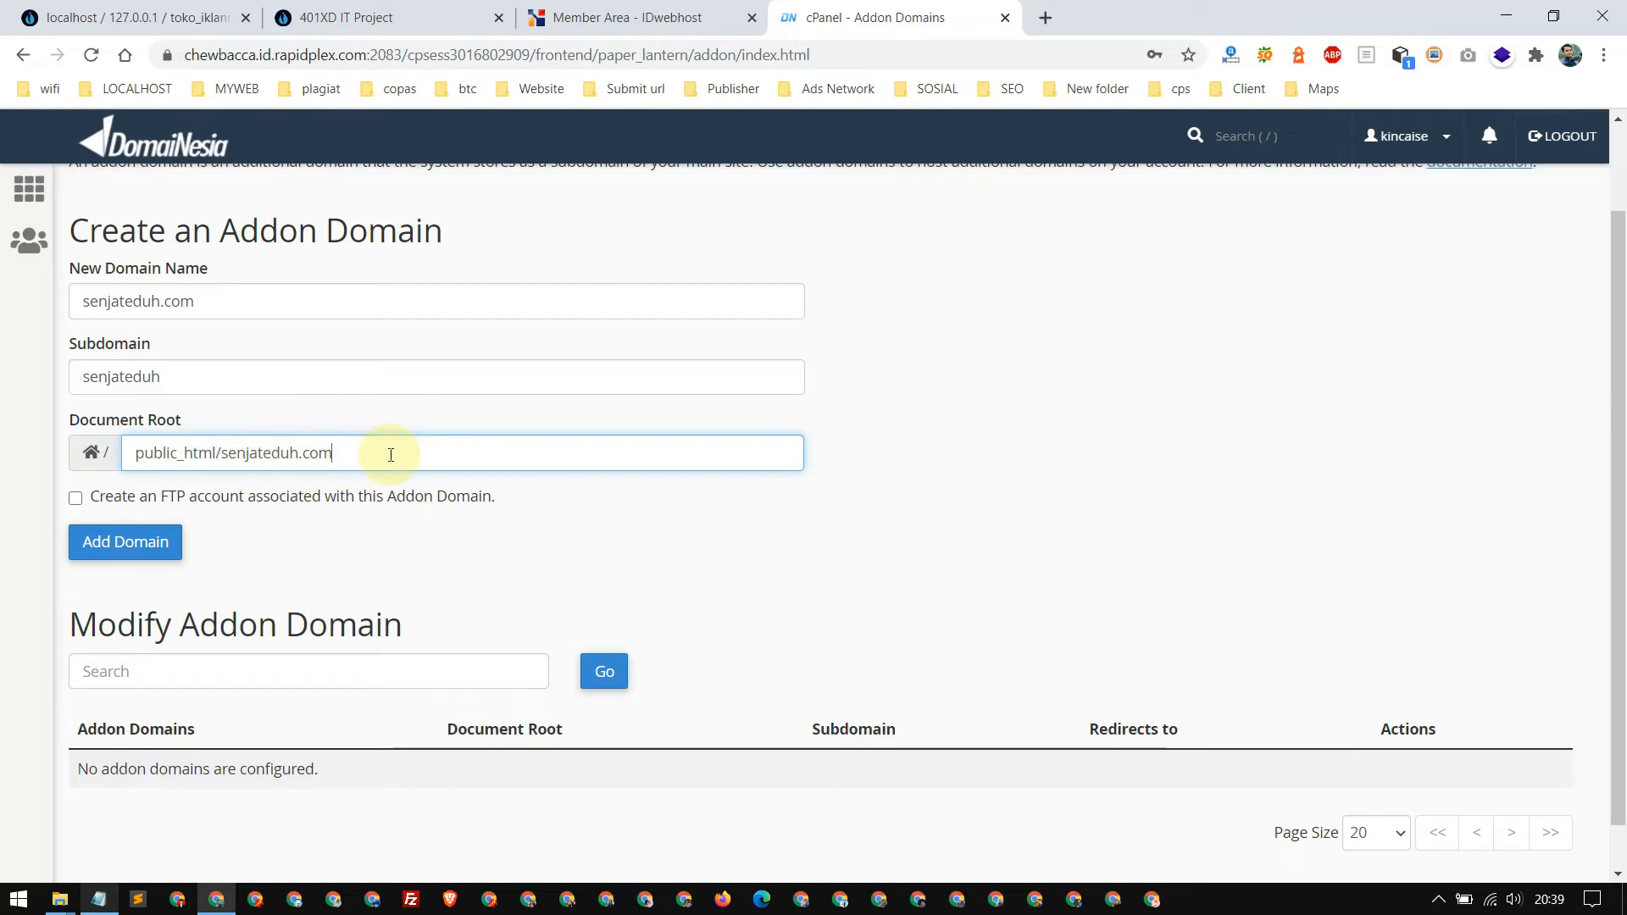
click(891, 405)
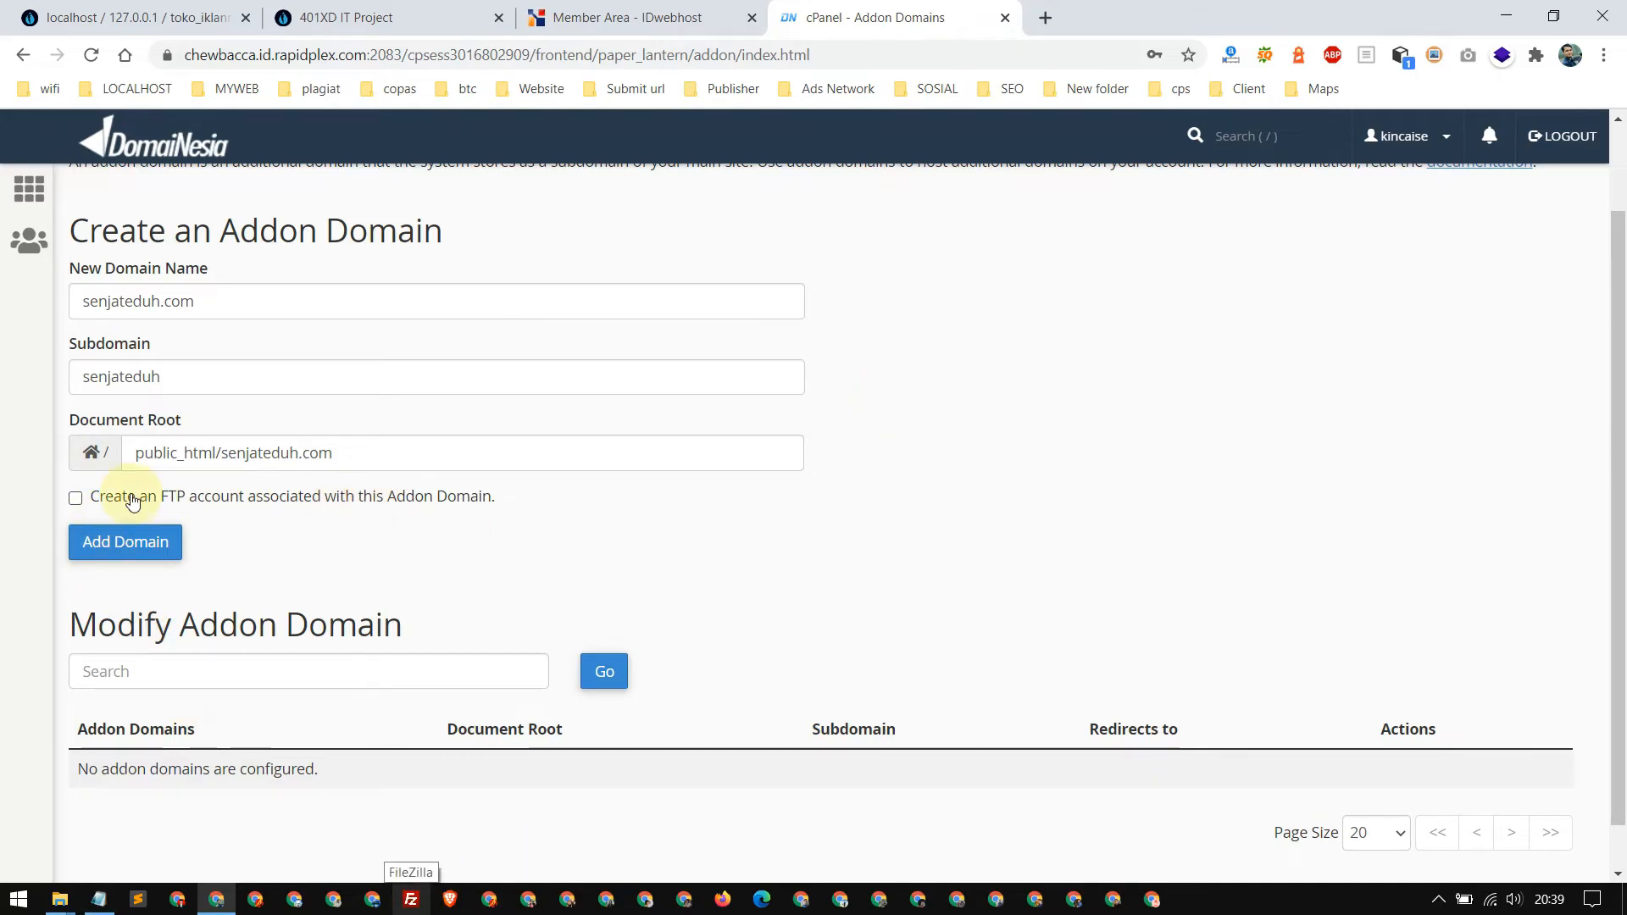
click(75, 500)
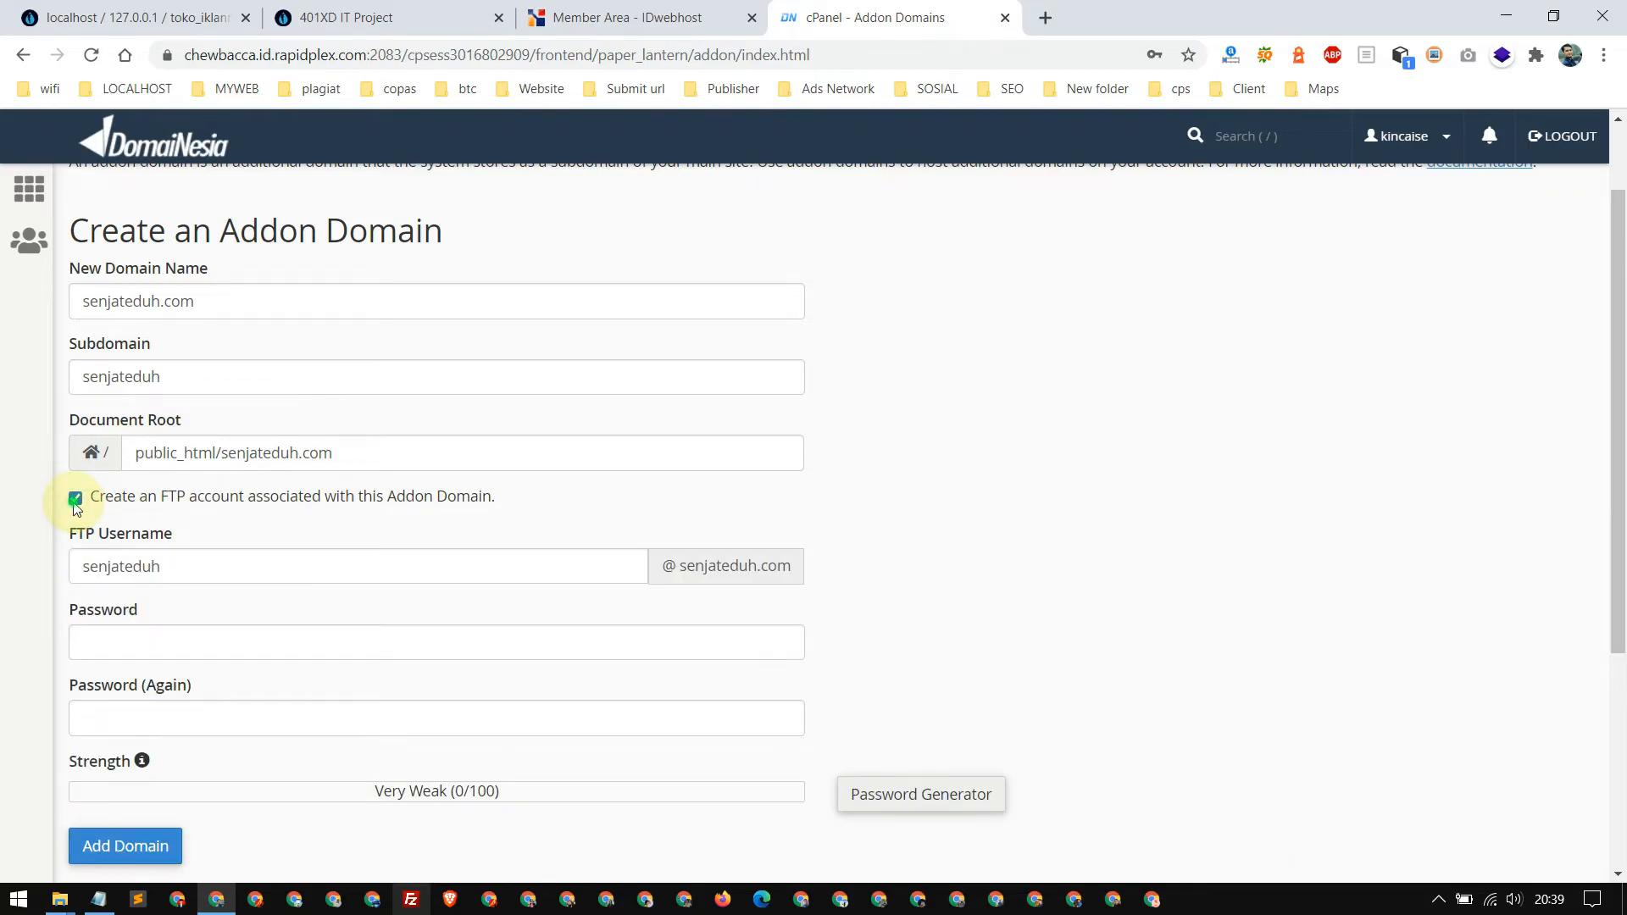
click(75, 500)
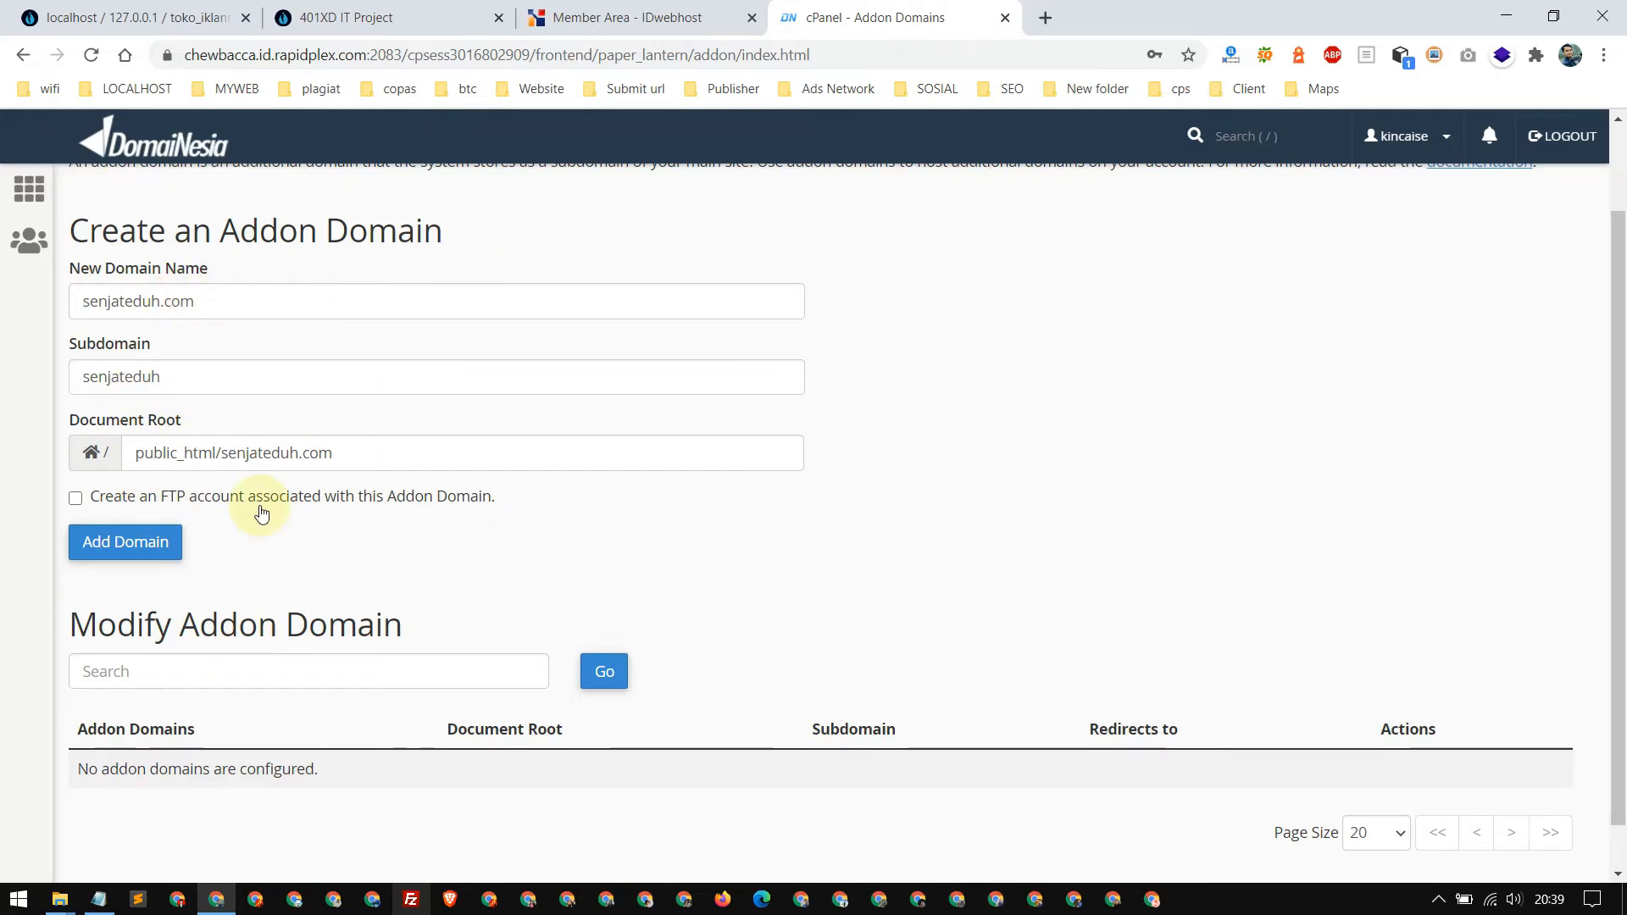
Create the senjateduh.com addon domain and close the ping console window.
scroll(806, 418, up, 2)
scroll(122, 653, down, 2)
scroll(121, 652, up, 2)
click(121, 648)
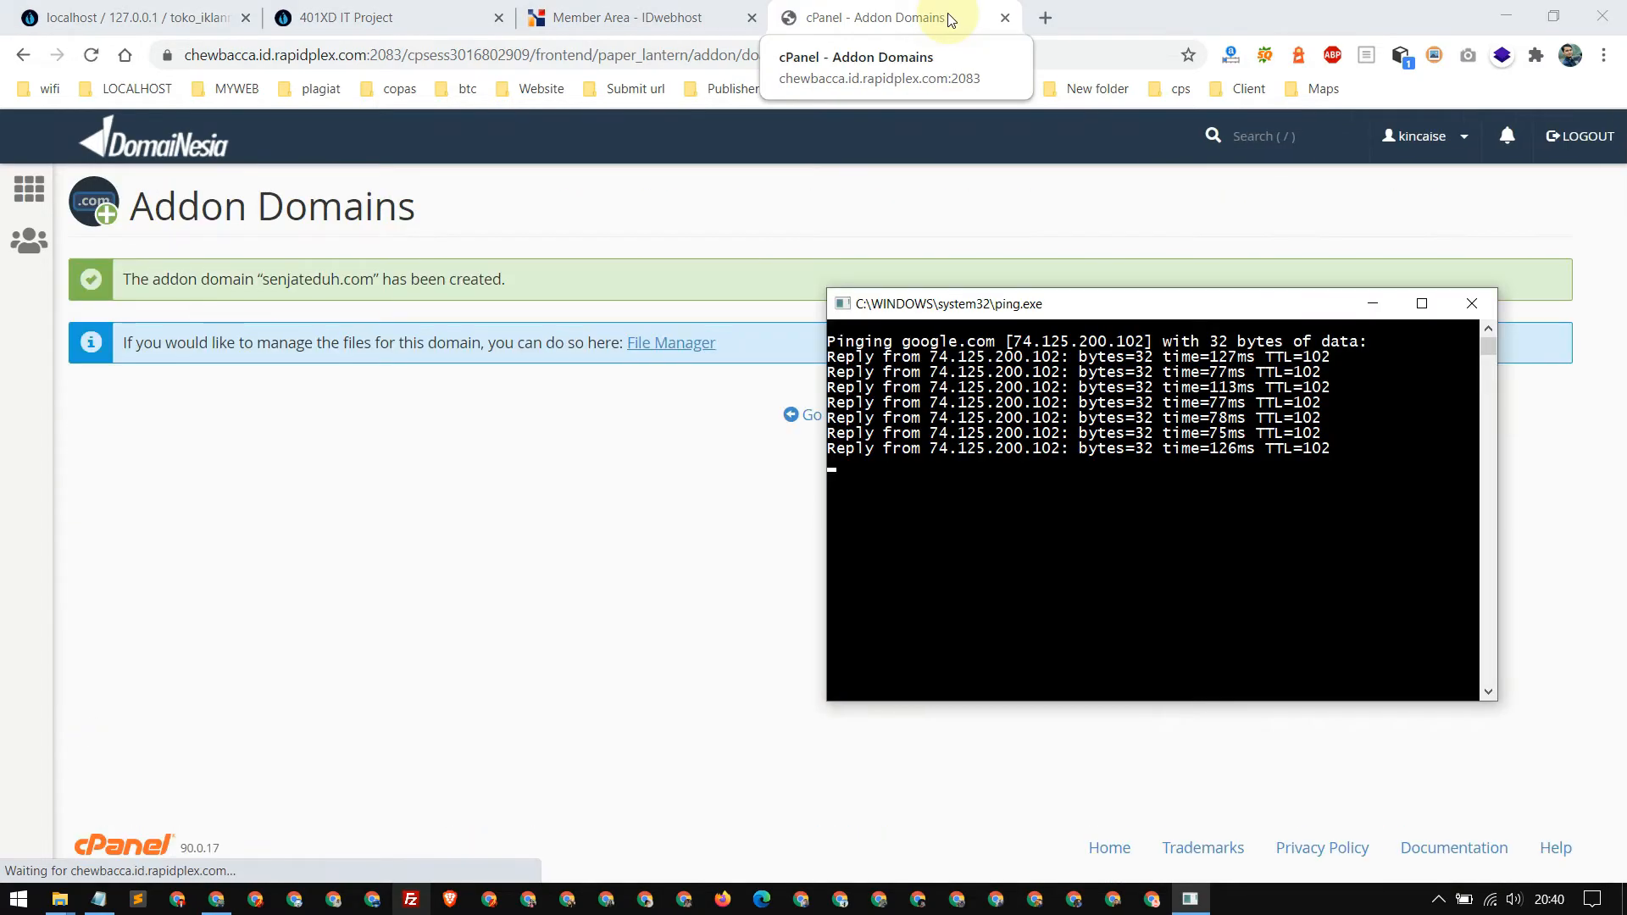
click(1472, 304)
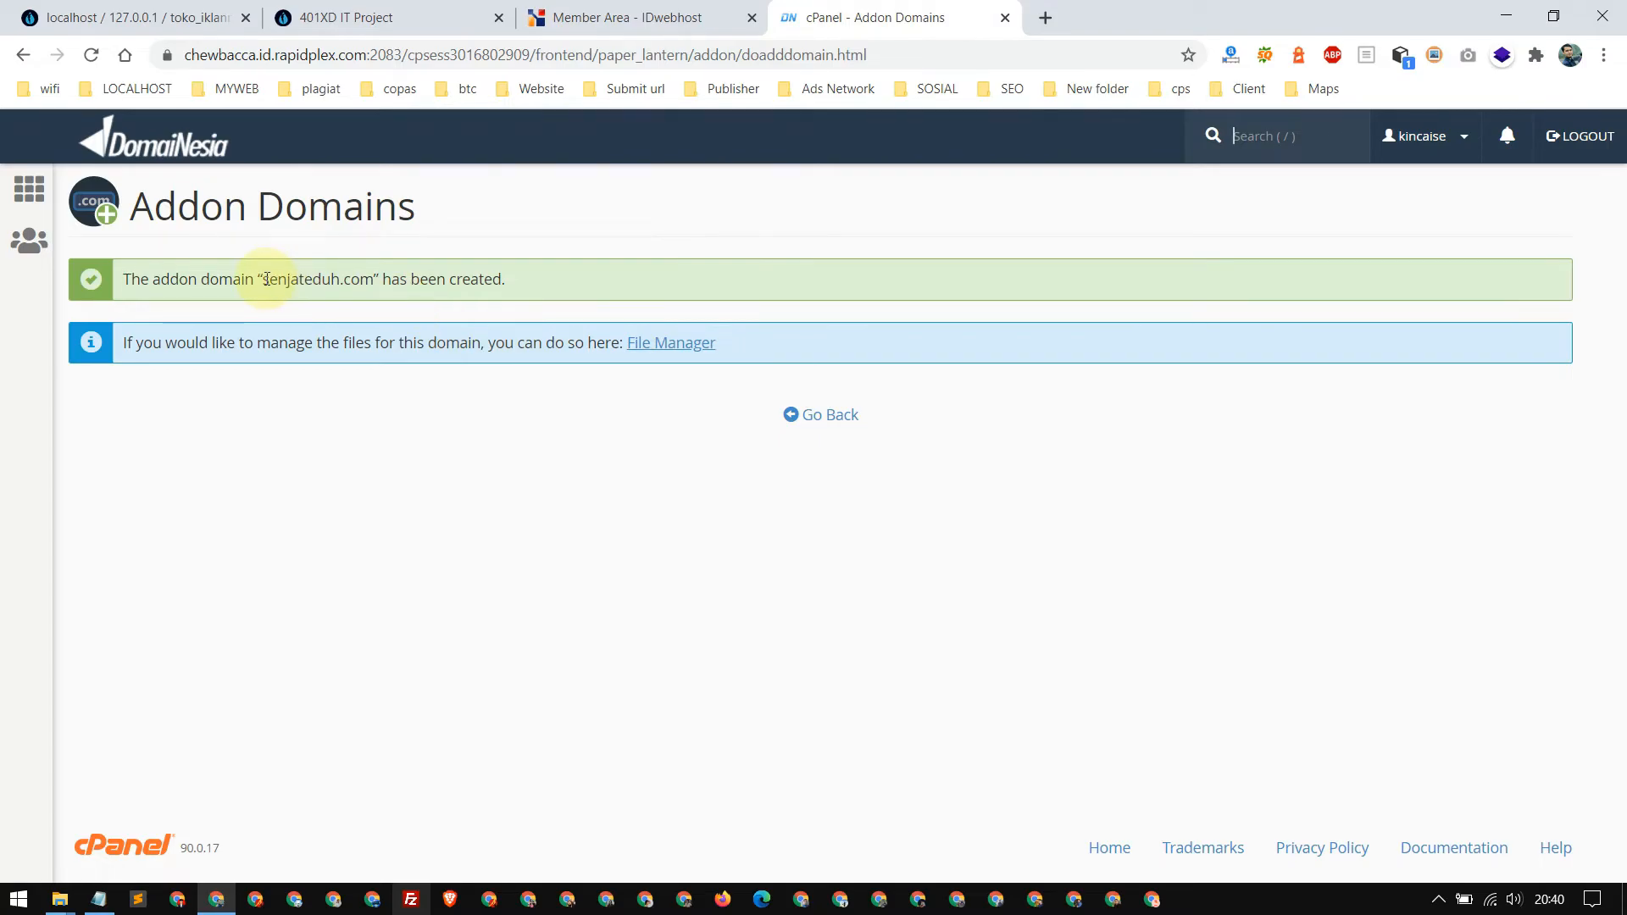
Read the addon domain creation message and open the domain's File Manager in a separate tab.
drag(263, 279, 363, 279)
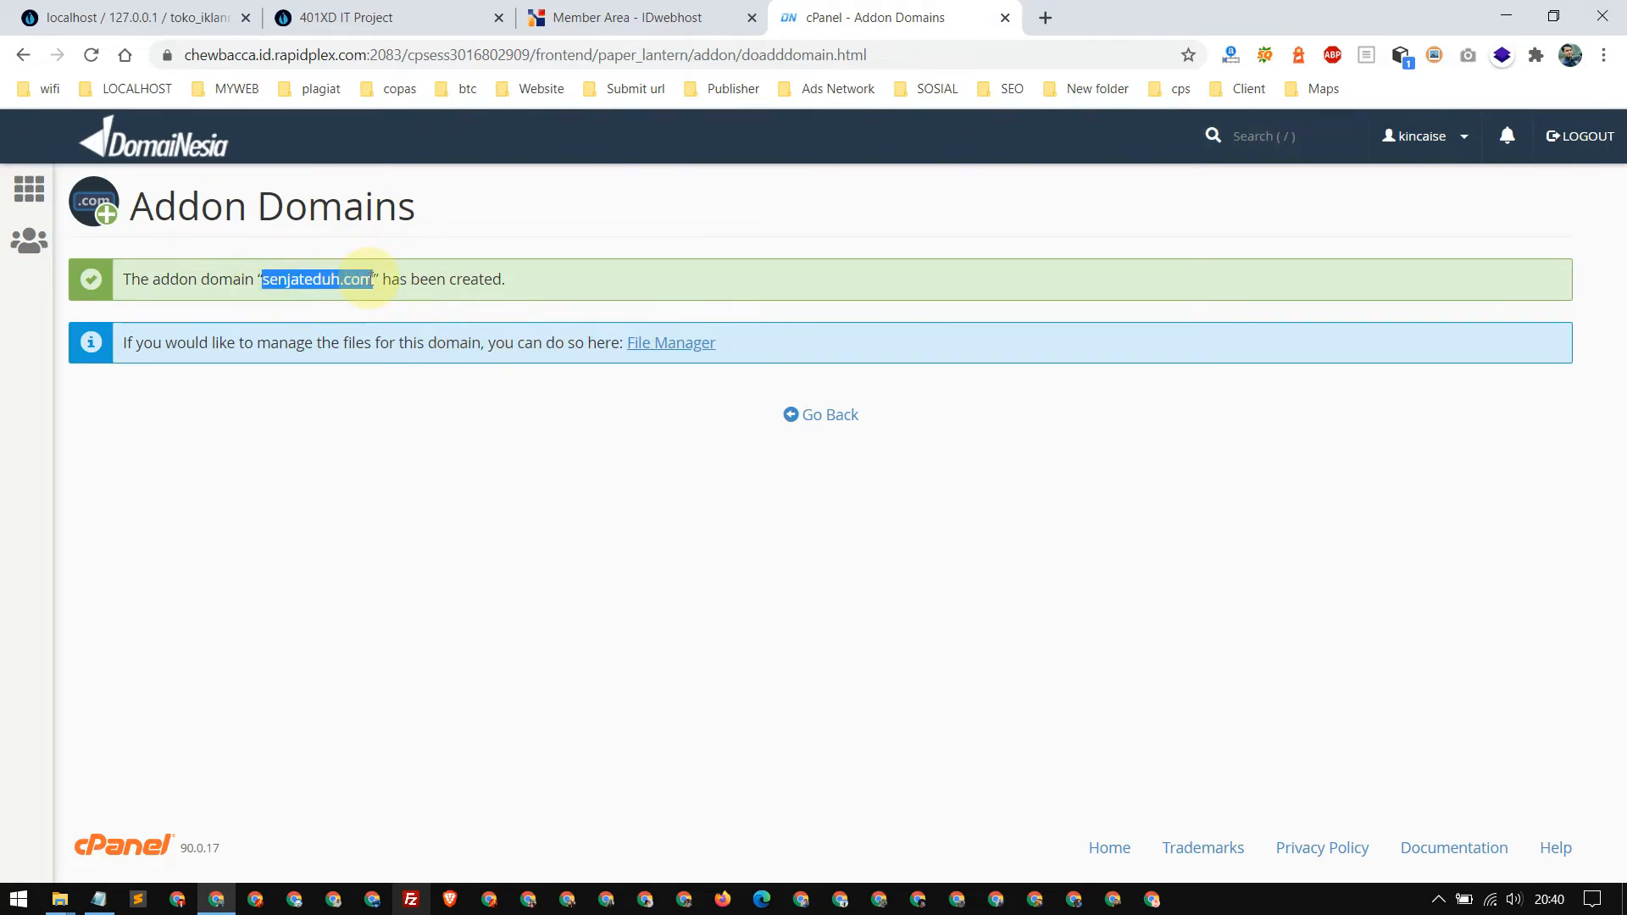
click(355, 373)
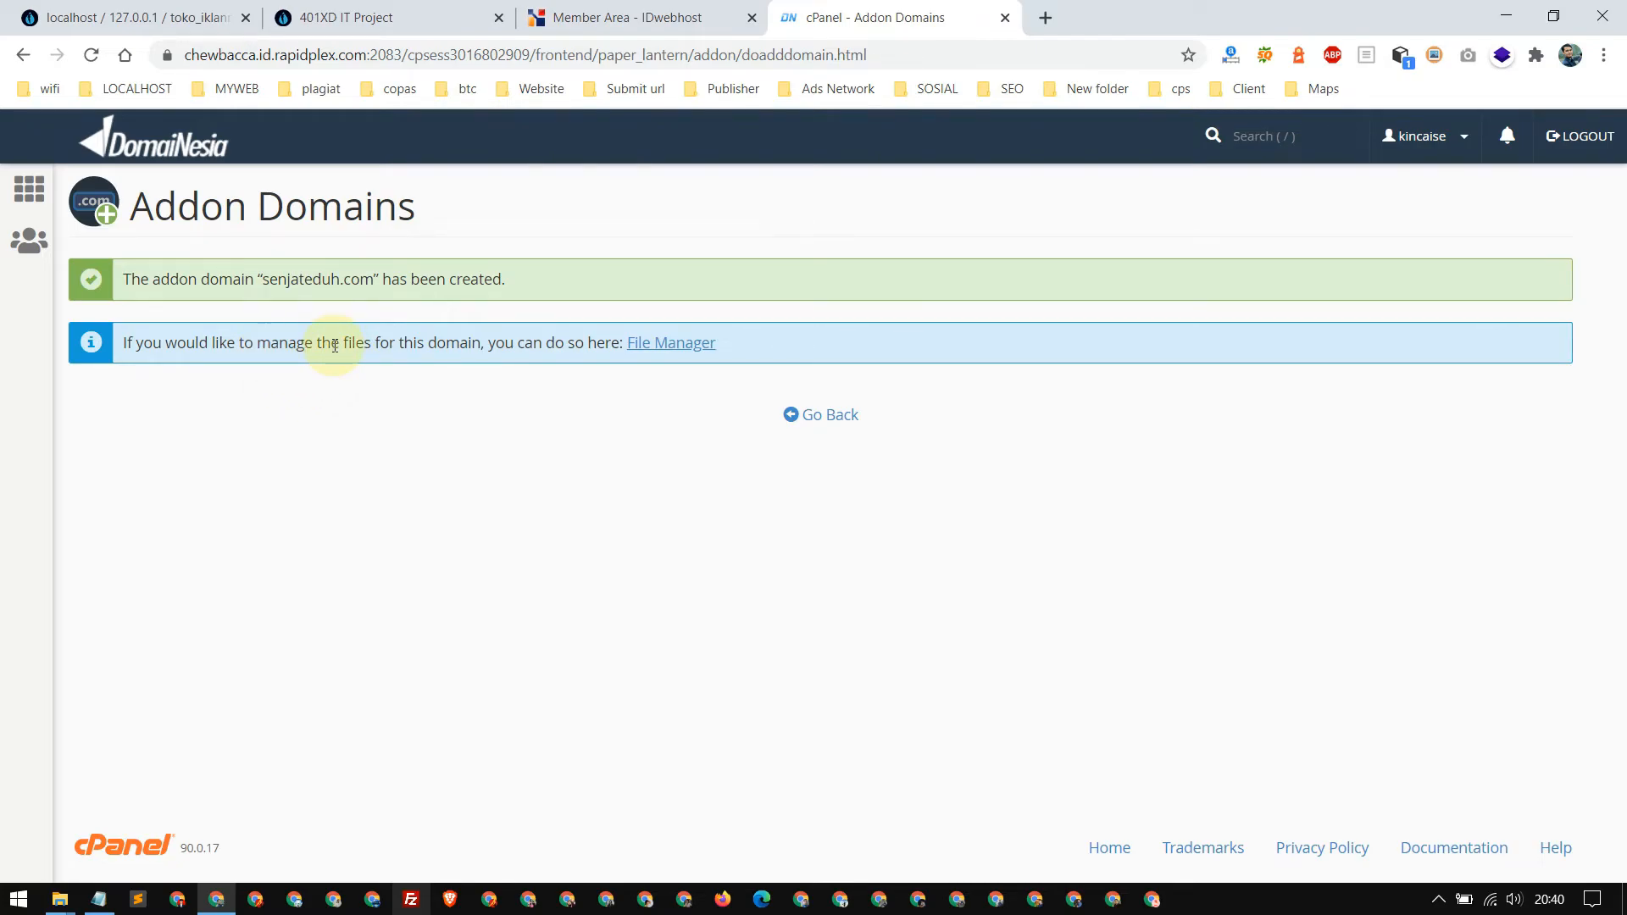
right_click(659, 354)
click(703, 363)
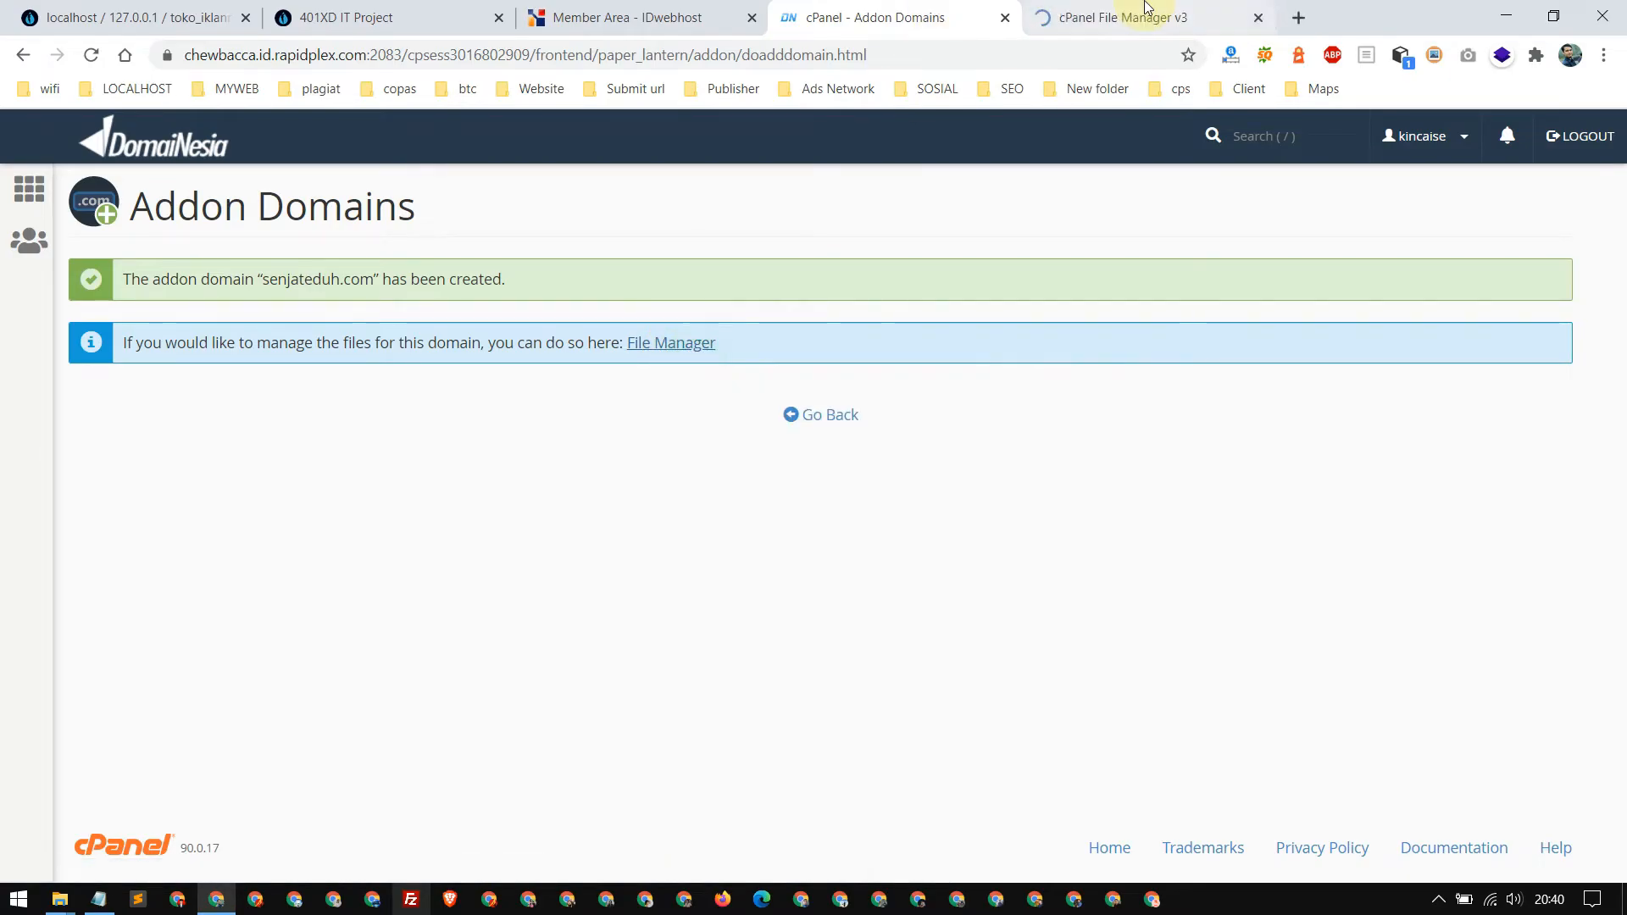
click(1146, 8)
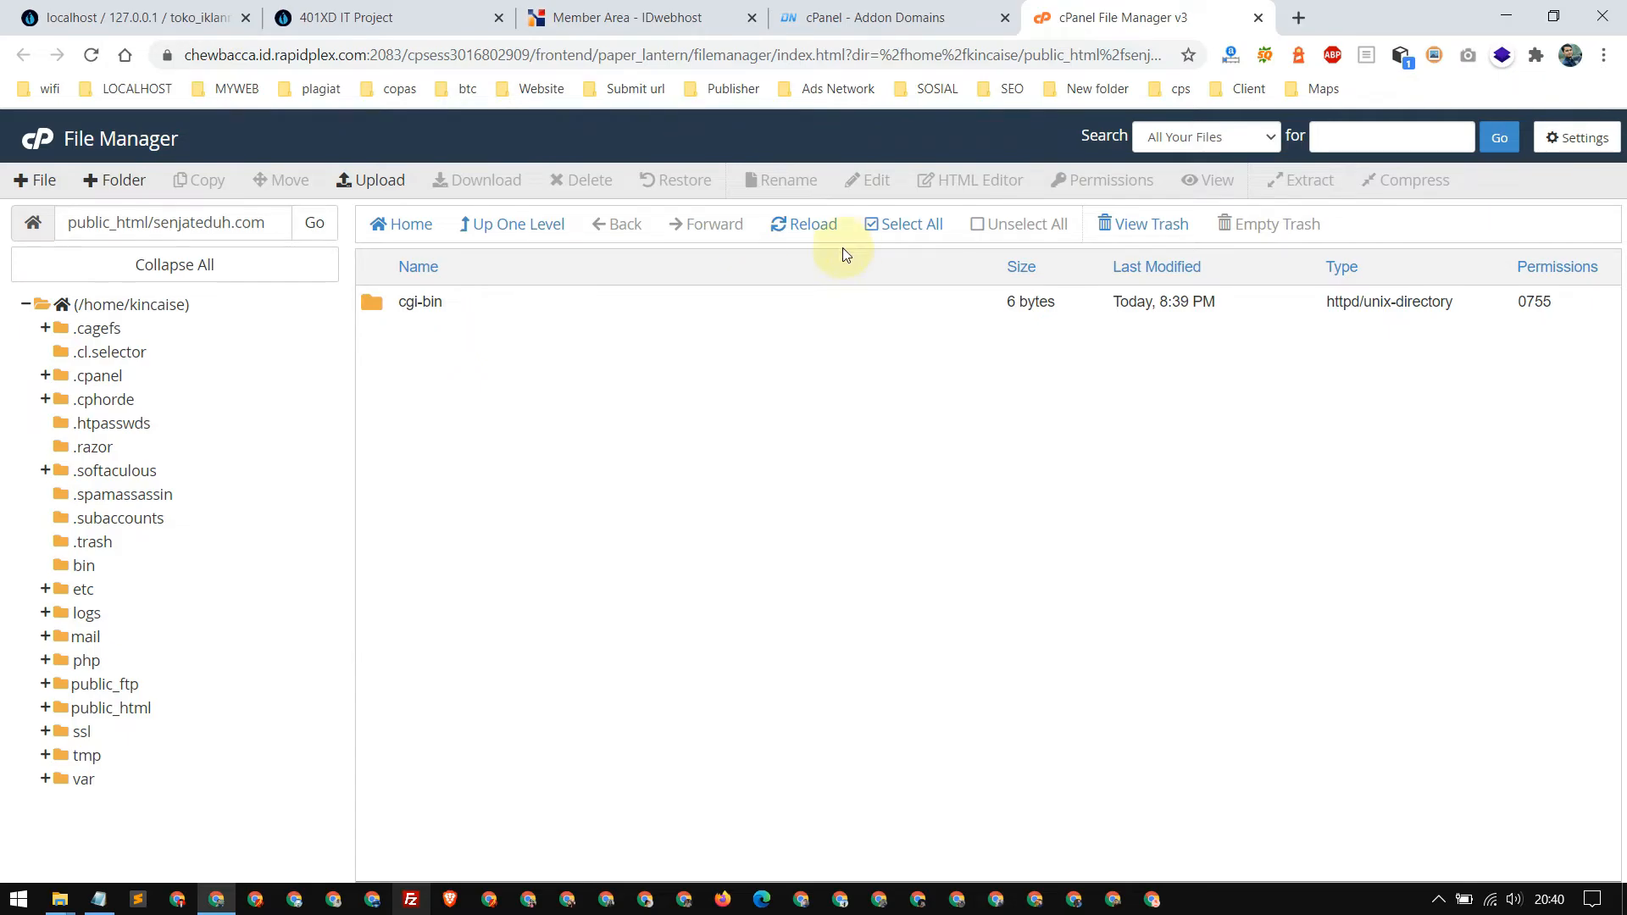
Browse public_html in File Manager and open its senjateduh.com folder.
click(112, 708)
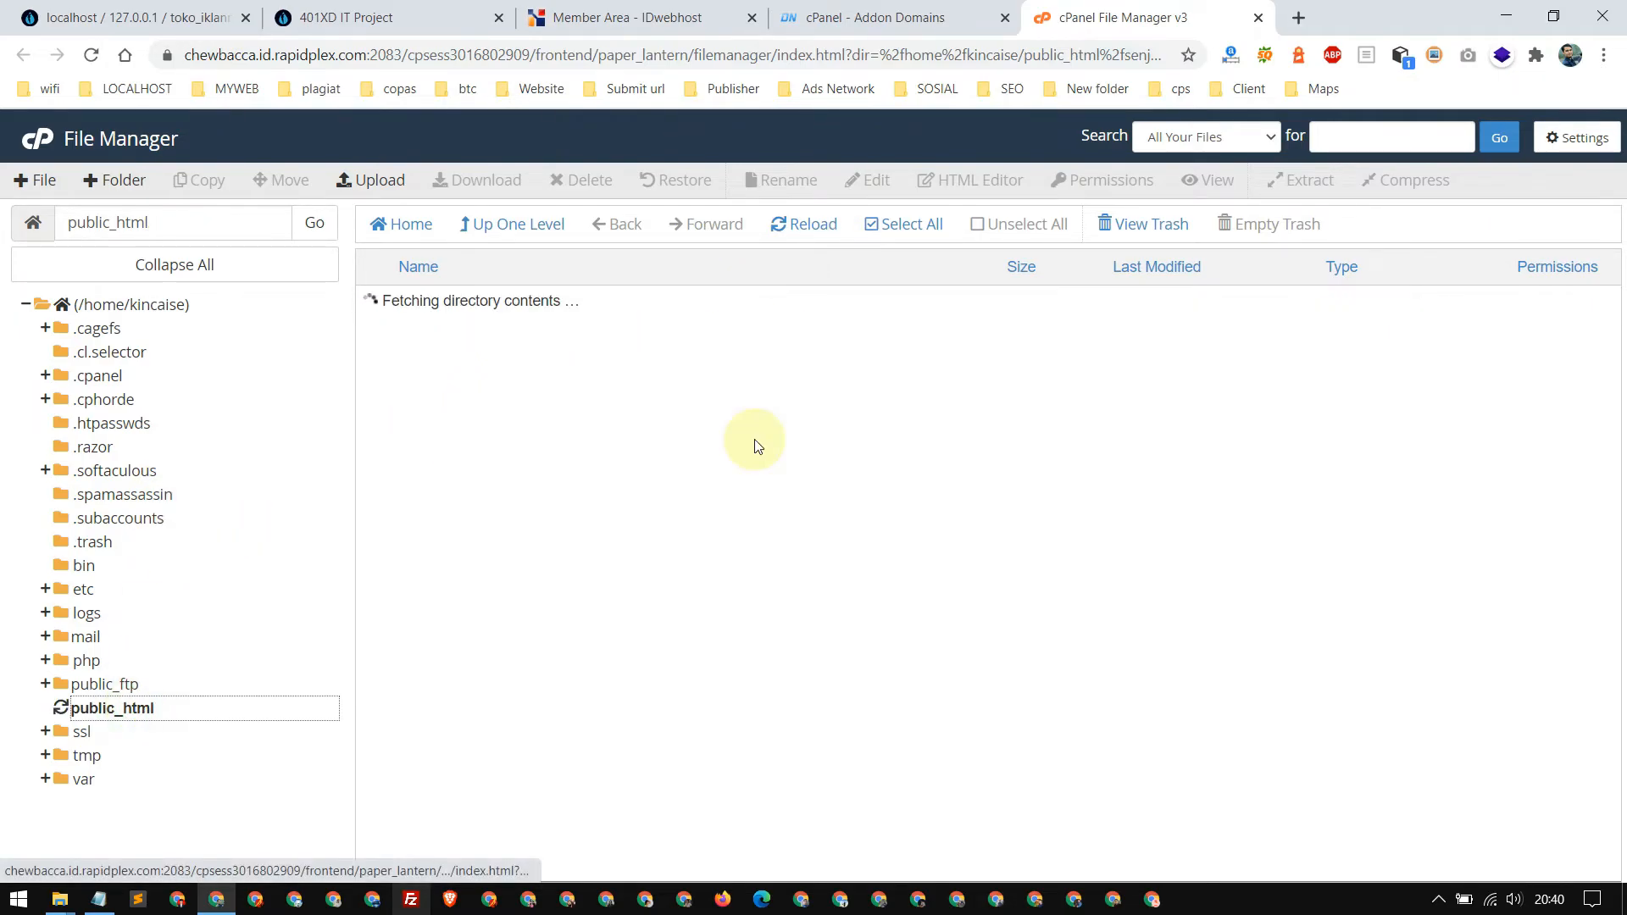
click(129, 707)
scroll(652, 339, down, 7)
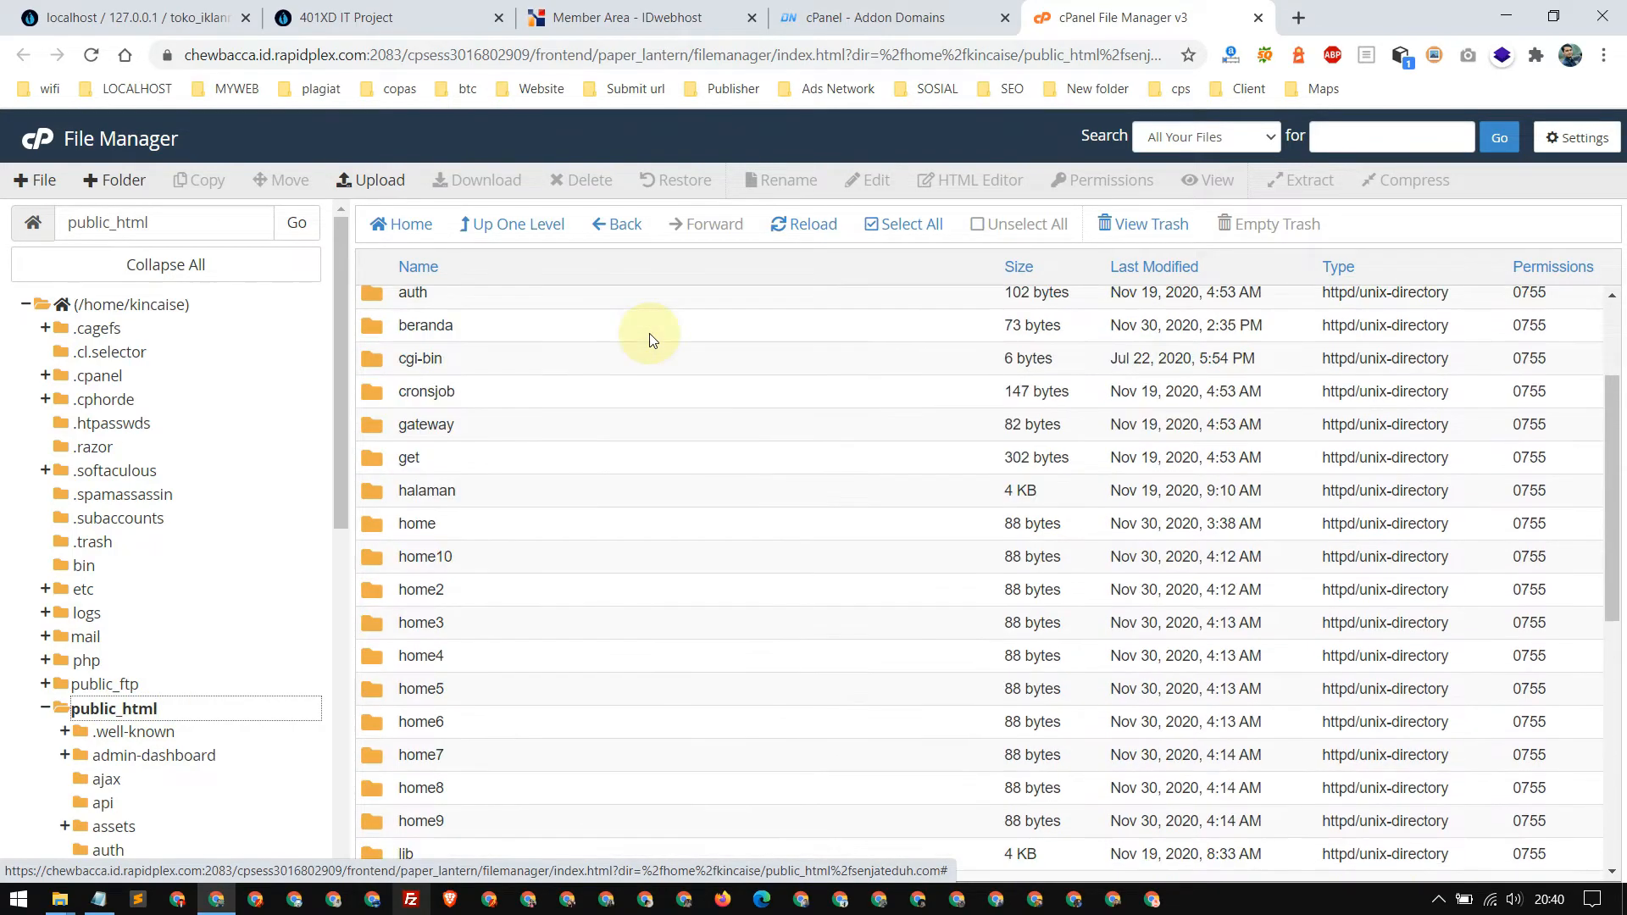
scroll(653, 341, down, 3)
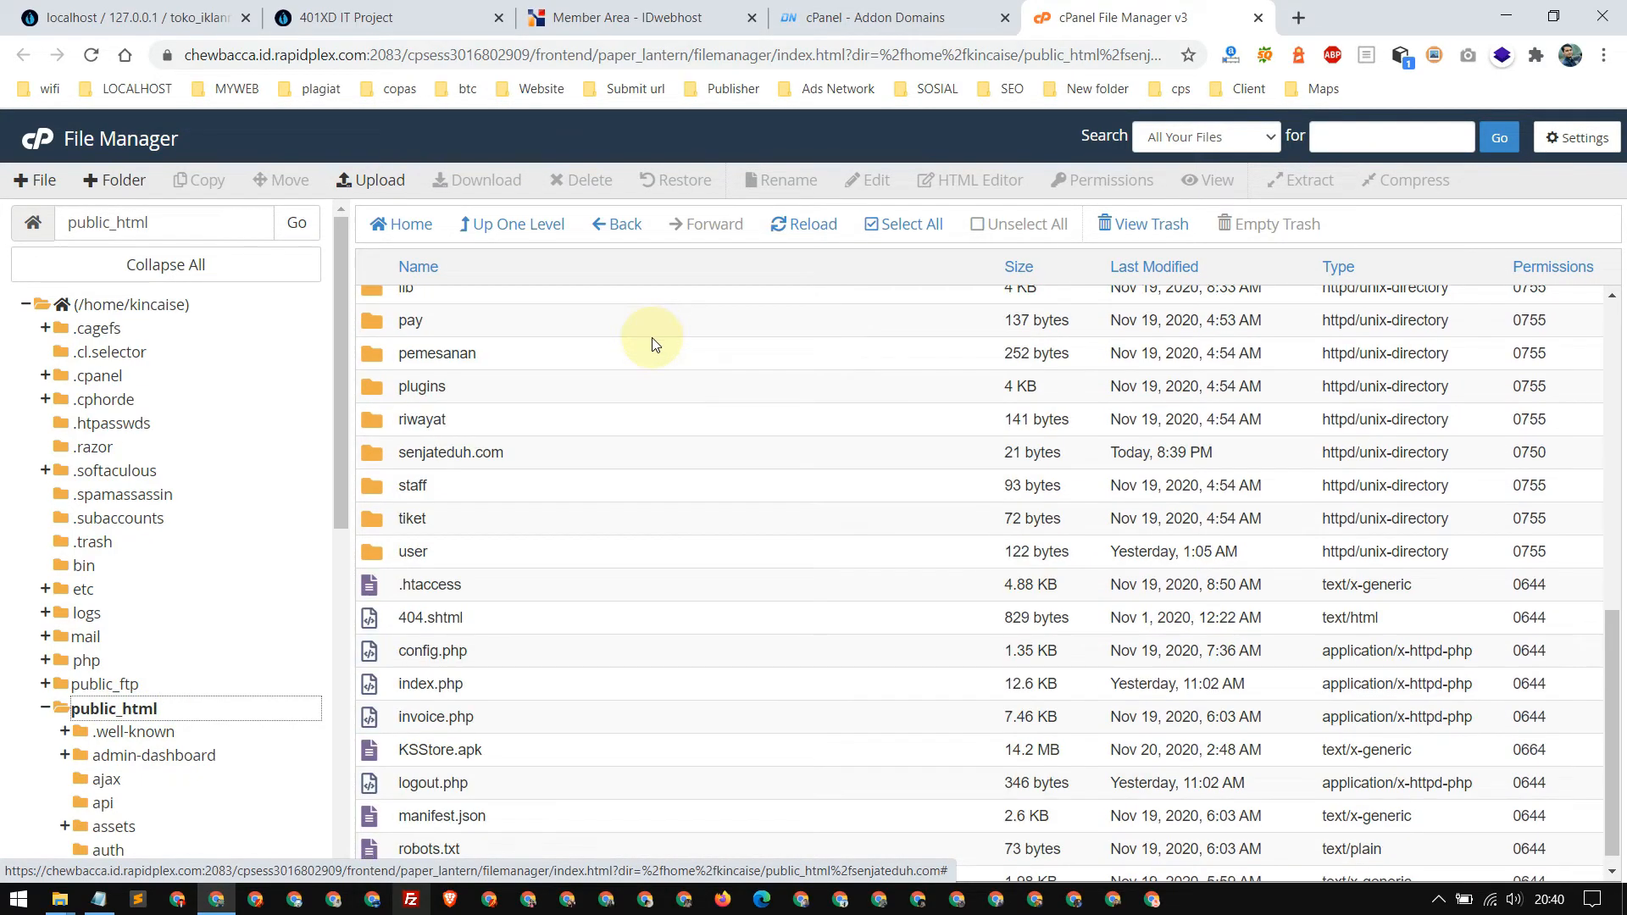
double_click(500, 435)
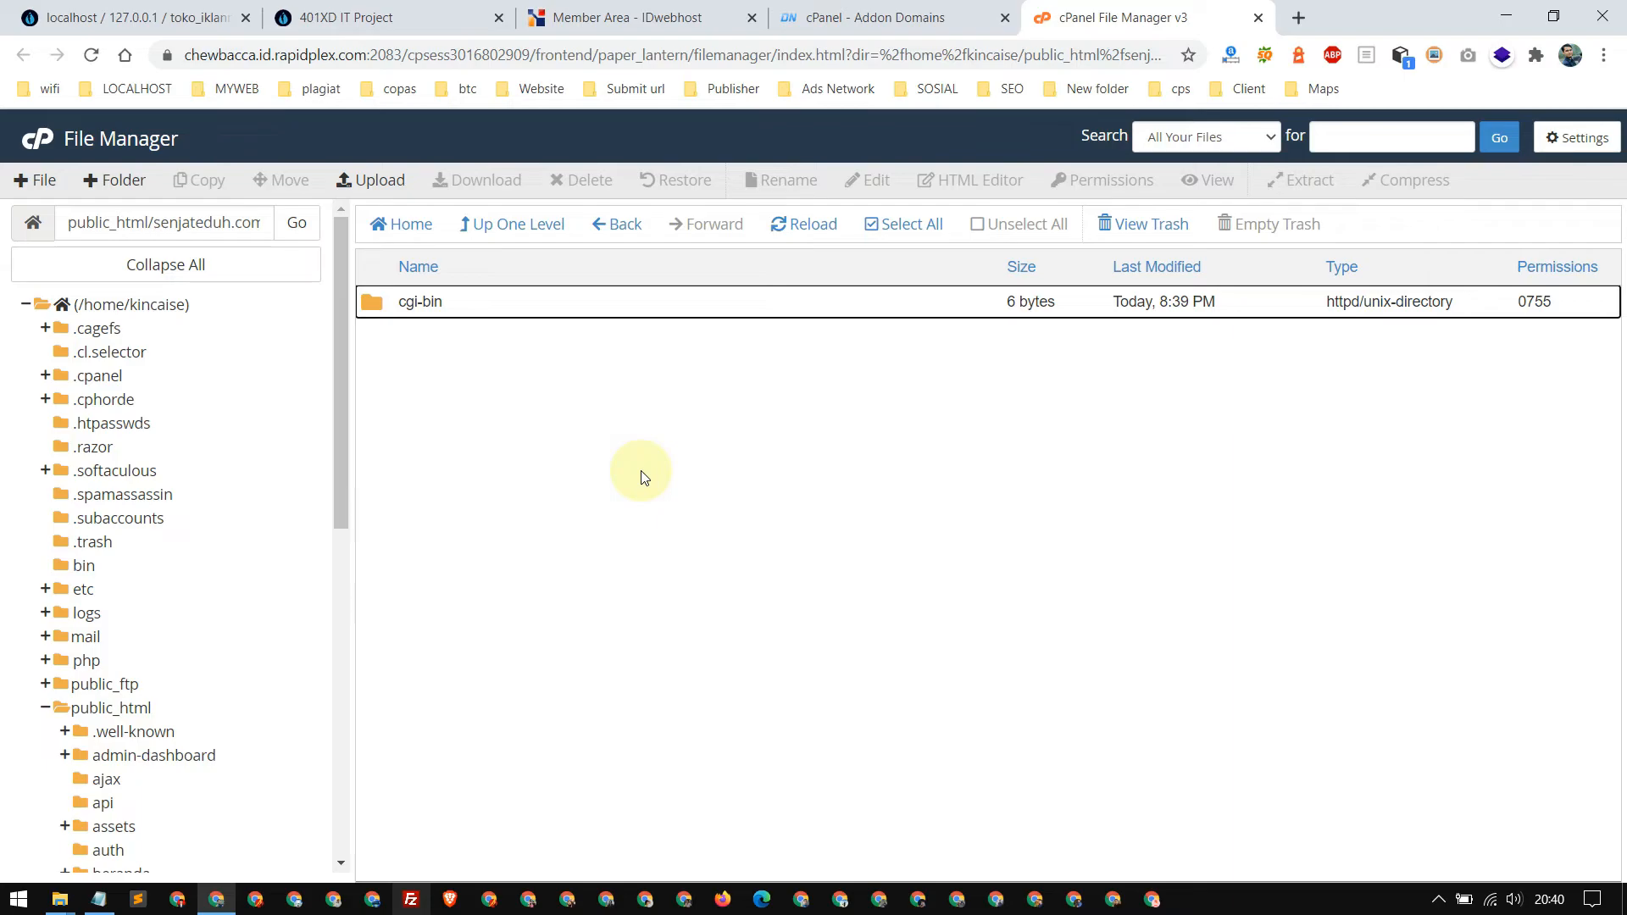
Open the senjateduh.com website from the addon domain message in a new tab, read its page, and close it.
click(815, 17)
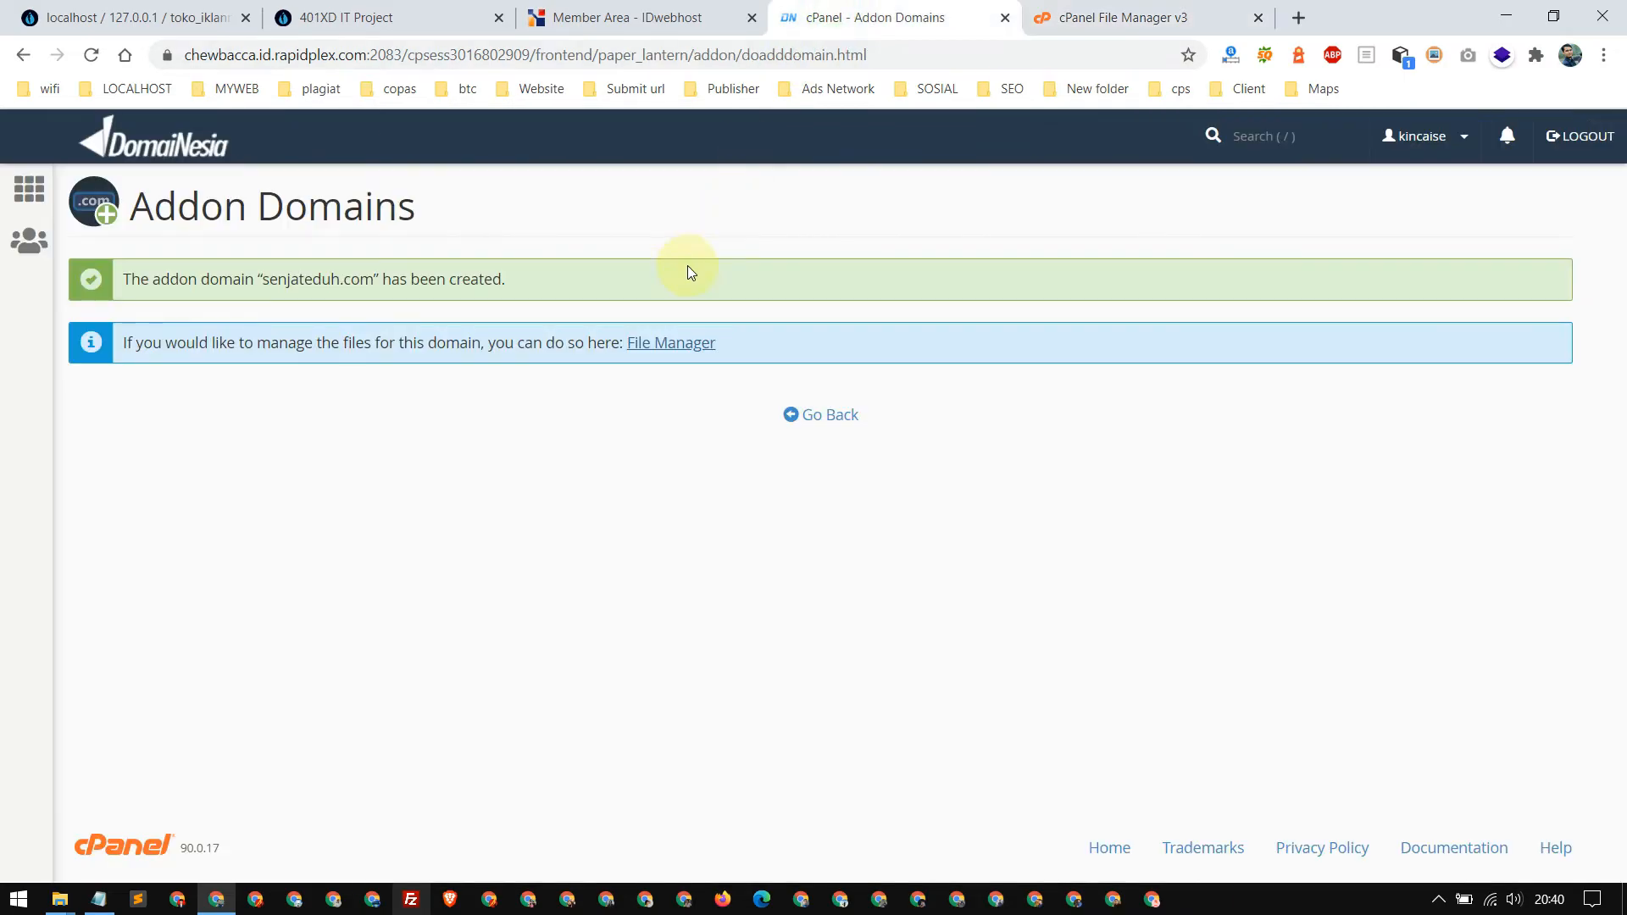
drag(263, 280, 337, 288)
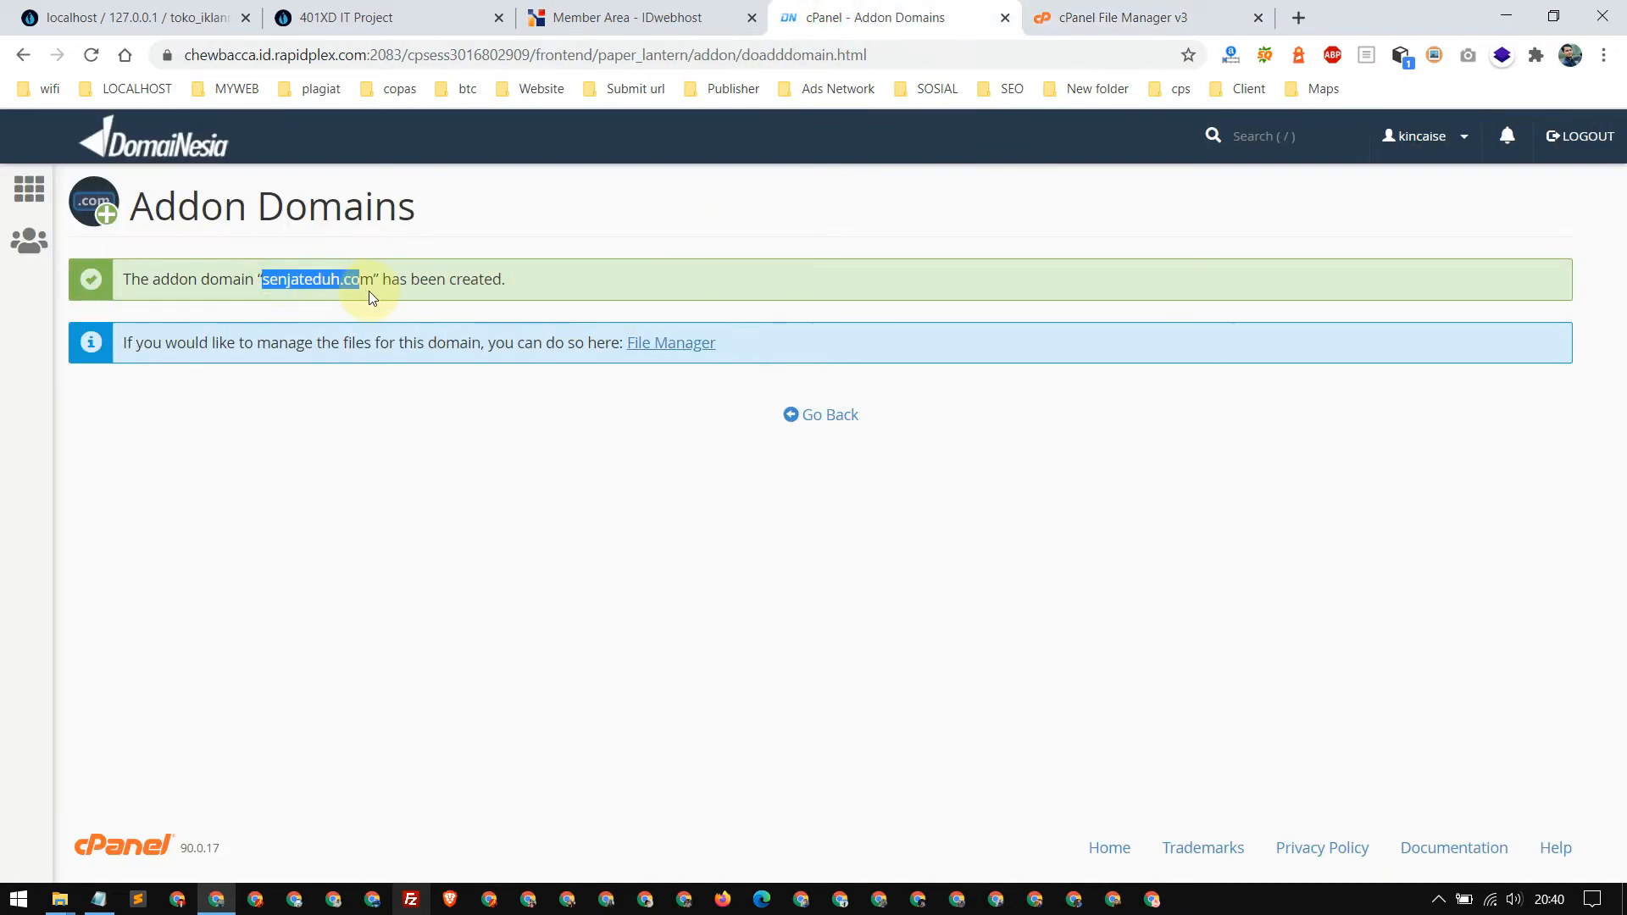
right_click(367, 286)
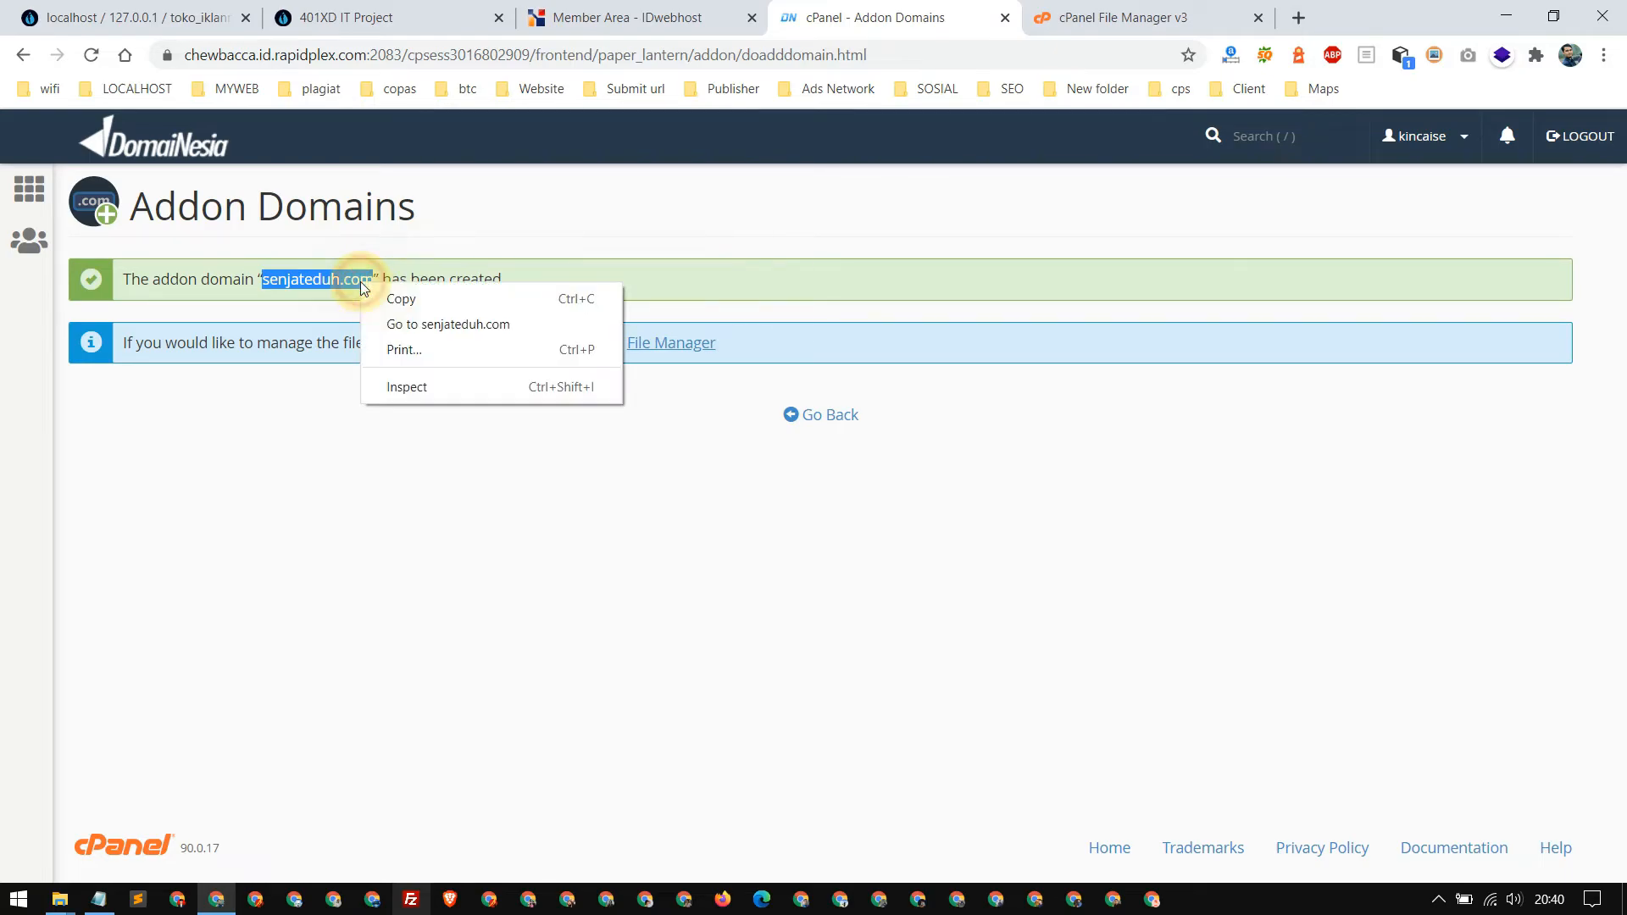
click(430, 315)
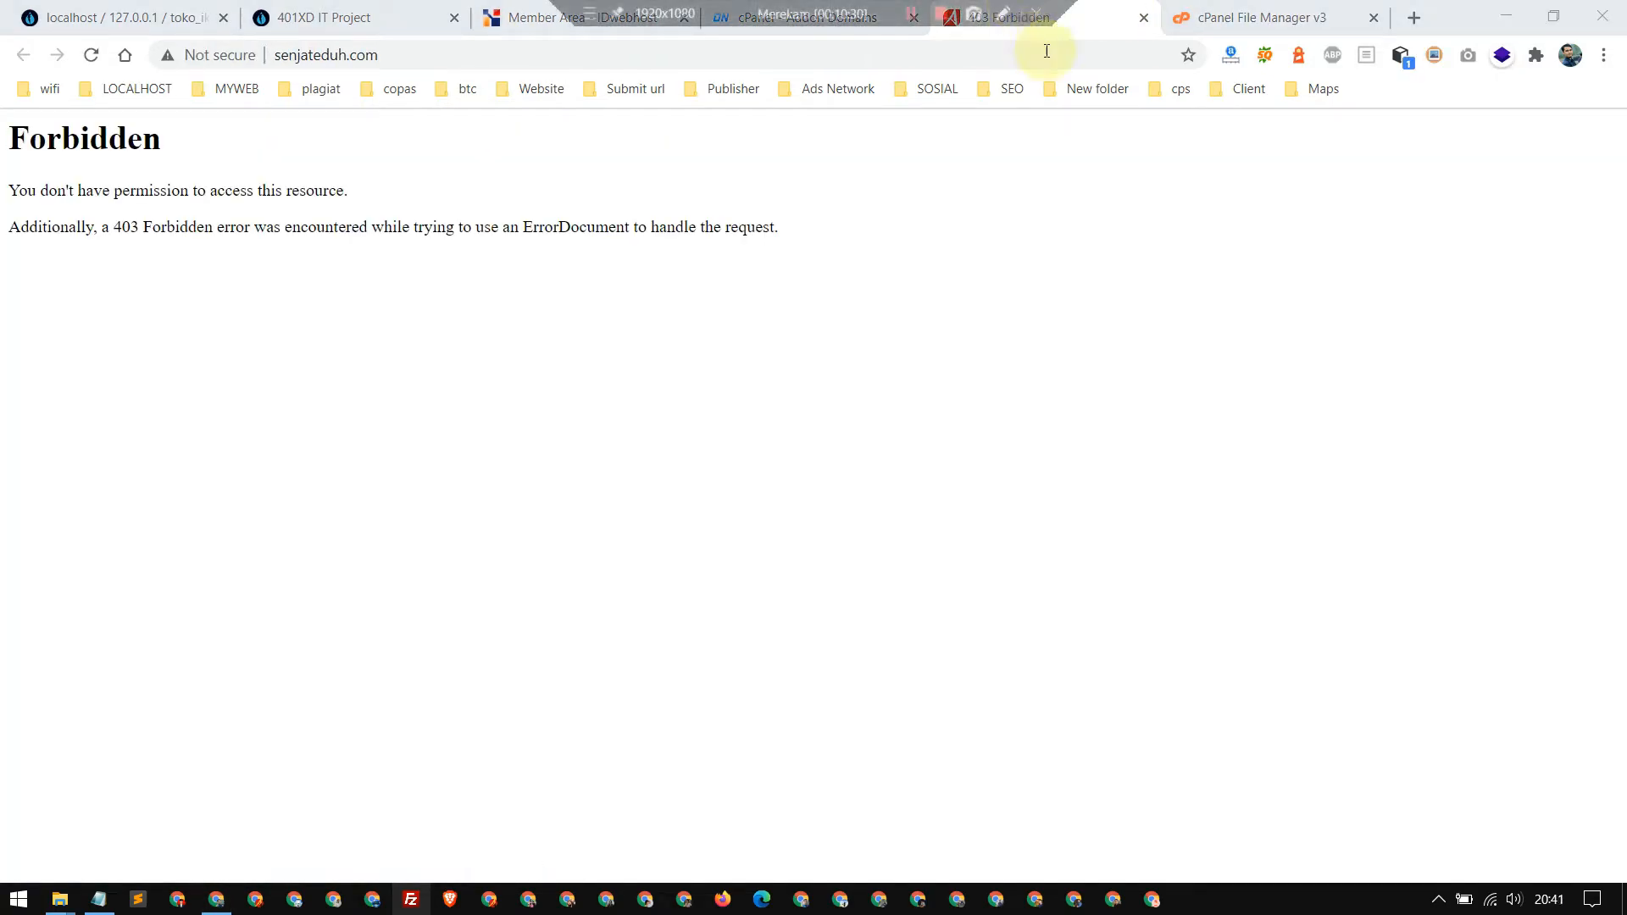
drag(1095, 31, 1322, 22)
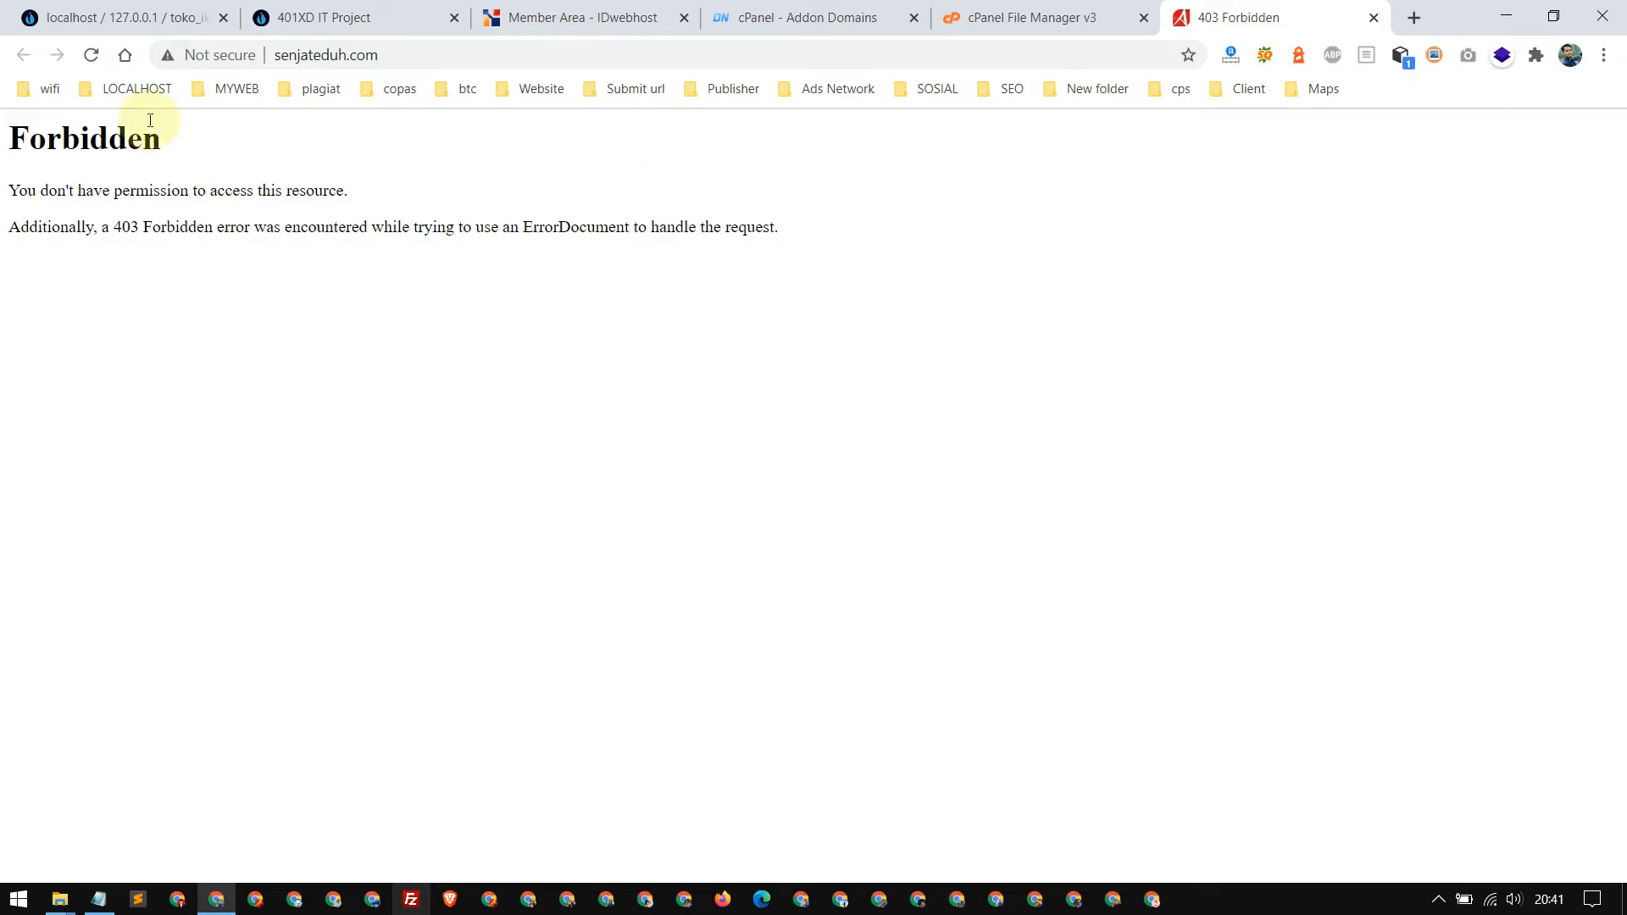
drag(19, 135, 901, 288)
click(1372, 18)
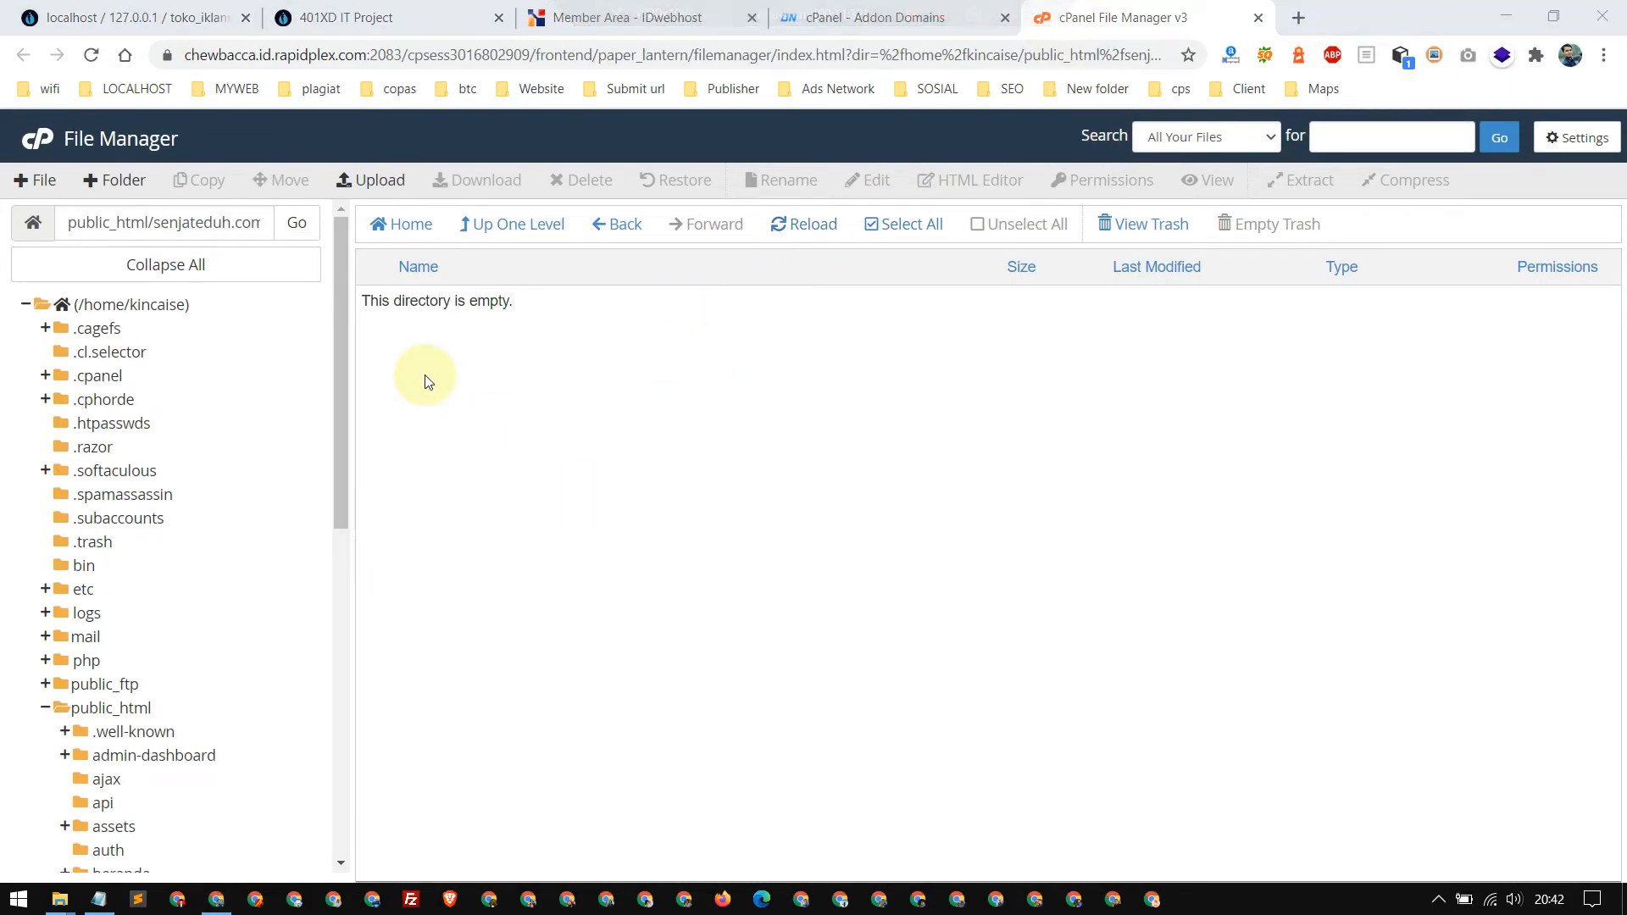
Look over the public_html folder tree, return to the Addon Domains message, and switch to the domain's IDwebhost overview.
scroll(140, 731, down, 5)
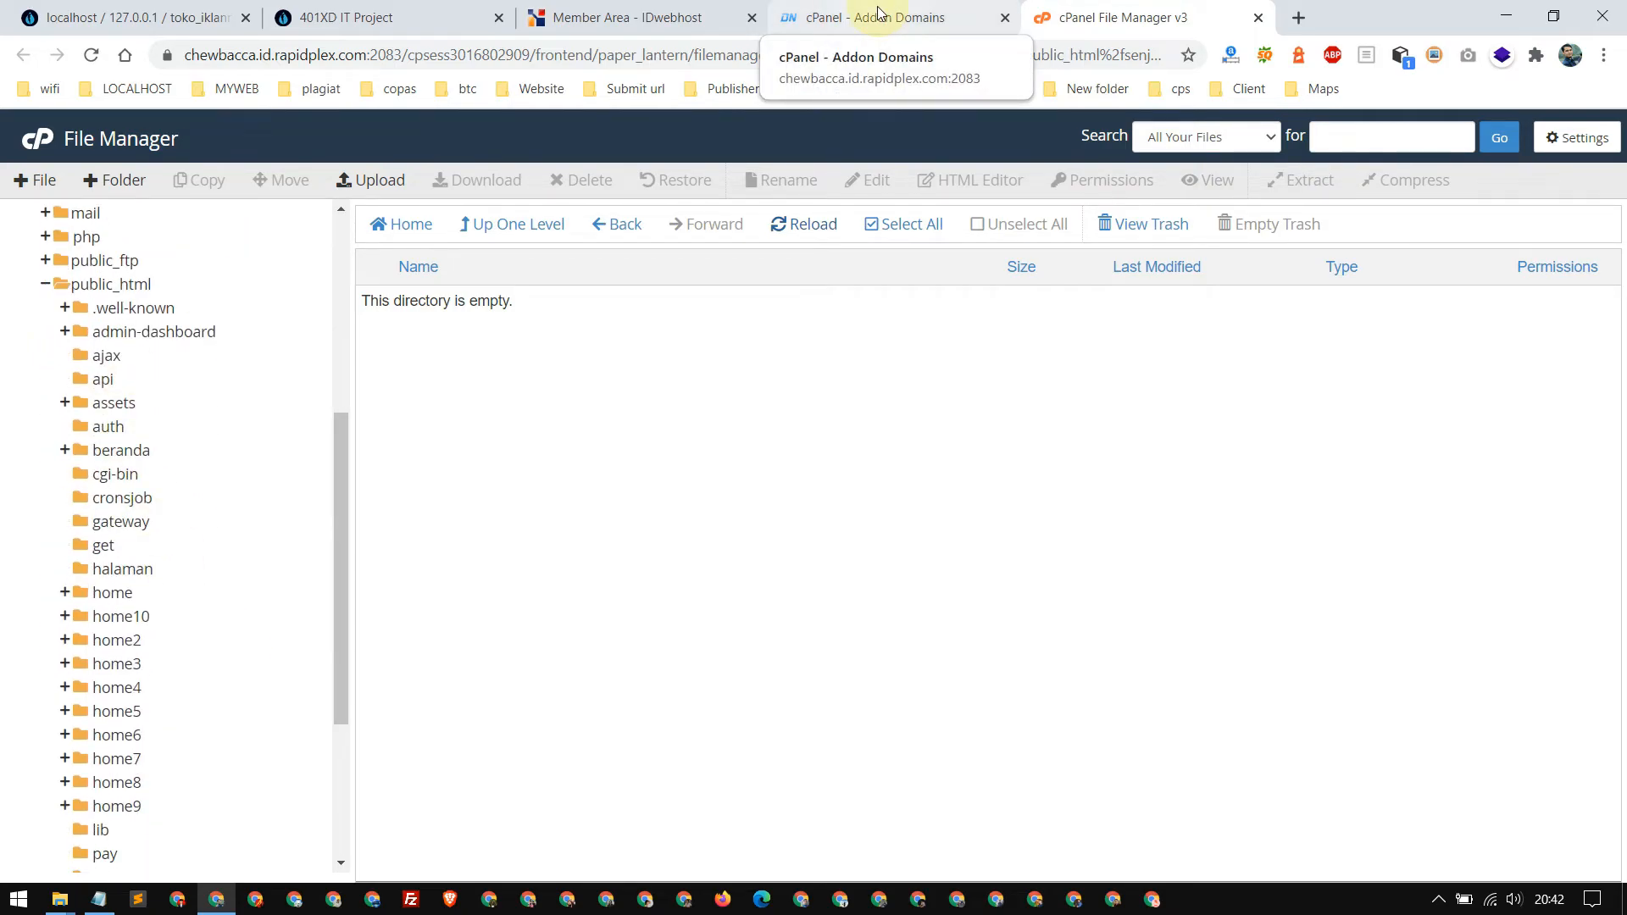
click(908, 28)
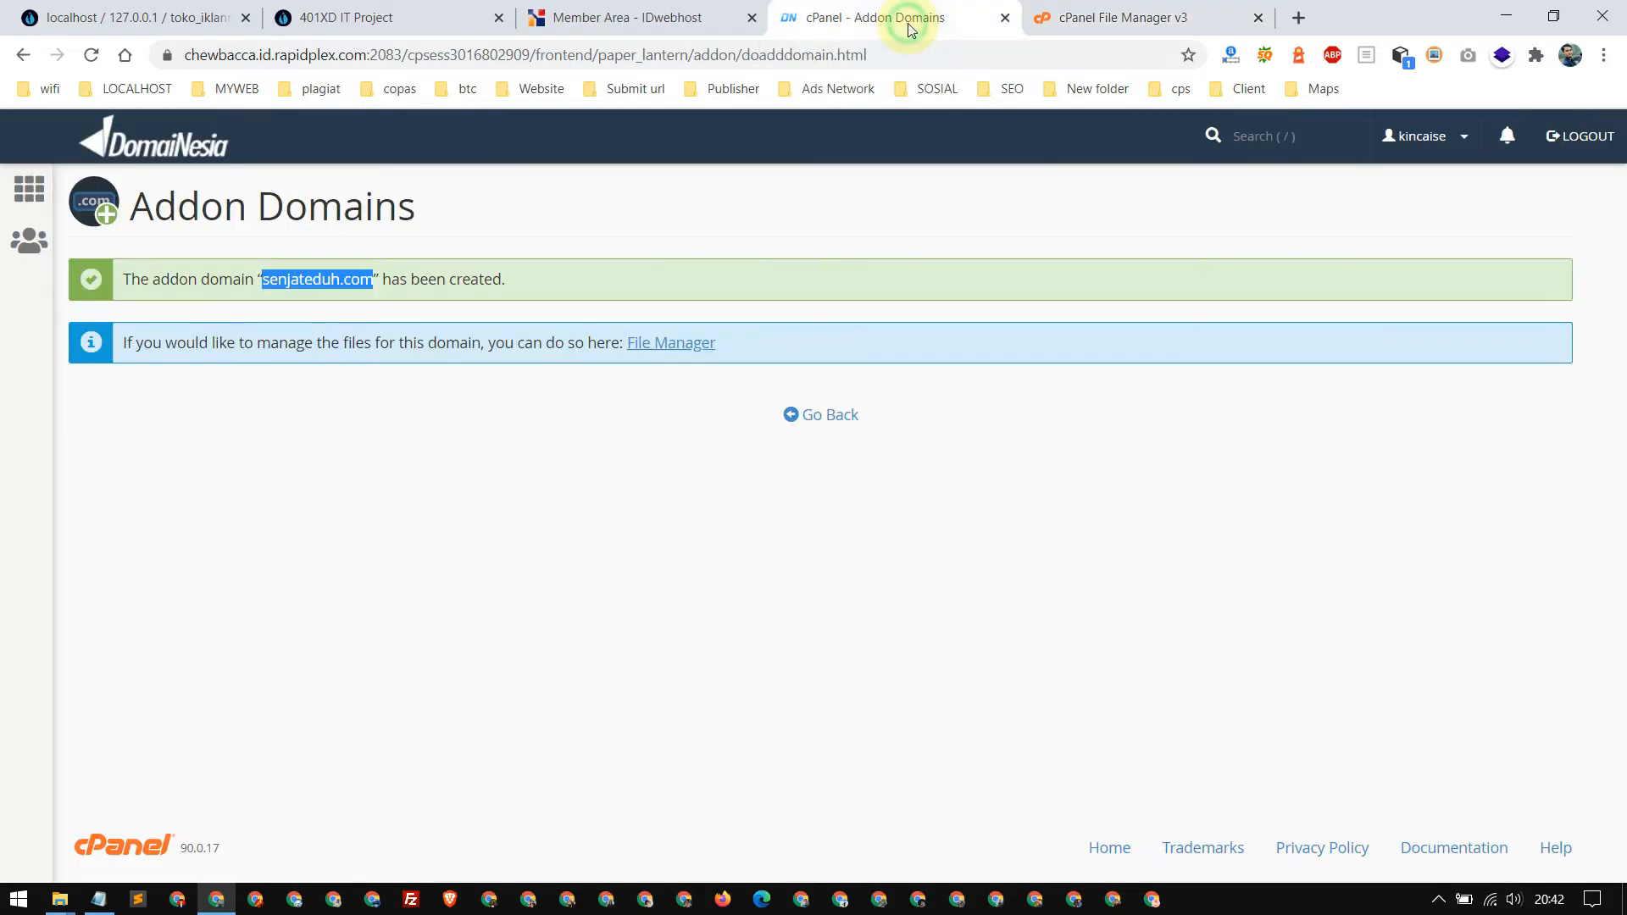
click(640, 7)
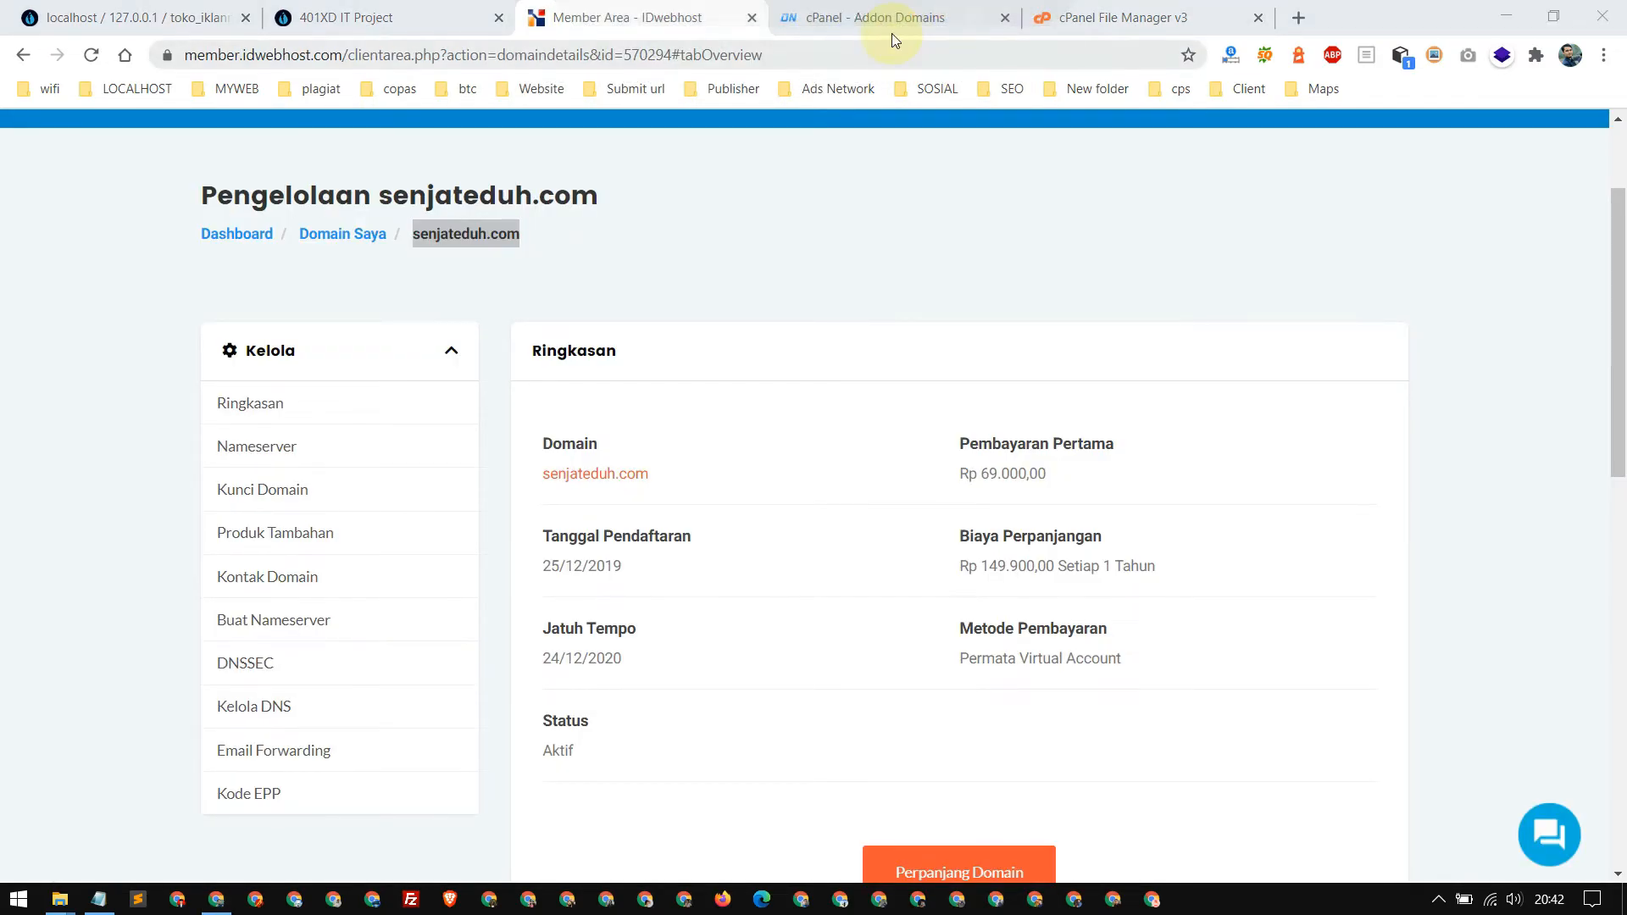
Return to the cPanel Addon Domains list and examine the domain name and subdomain of the senjateduh.com entry.
click(856, 17)
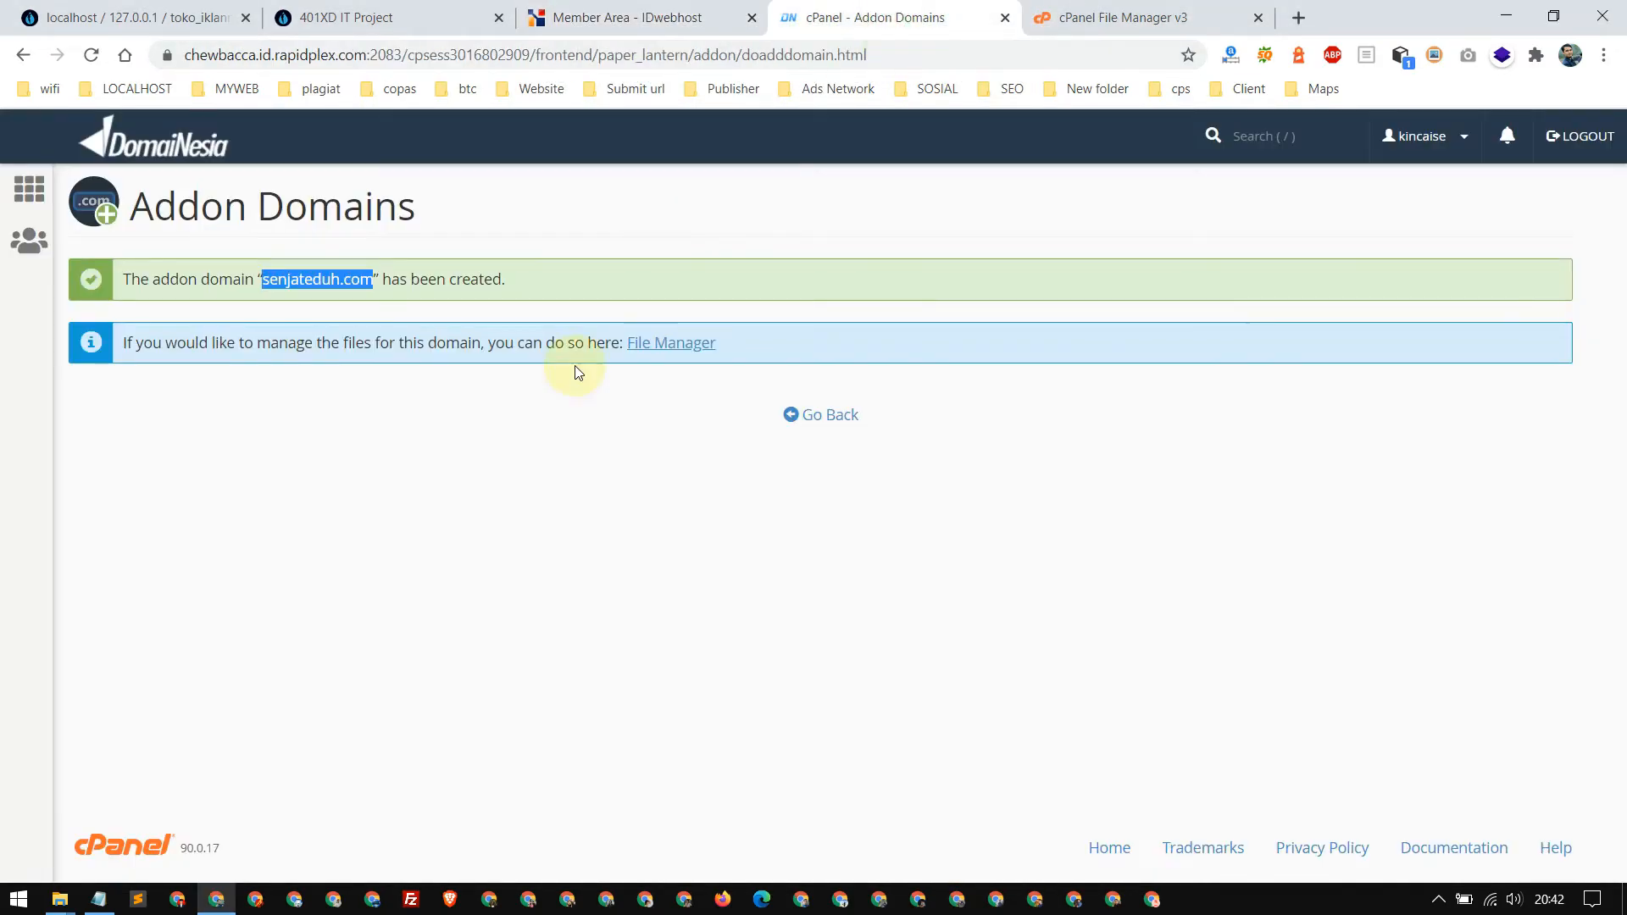
click(855, 422)
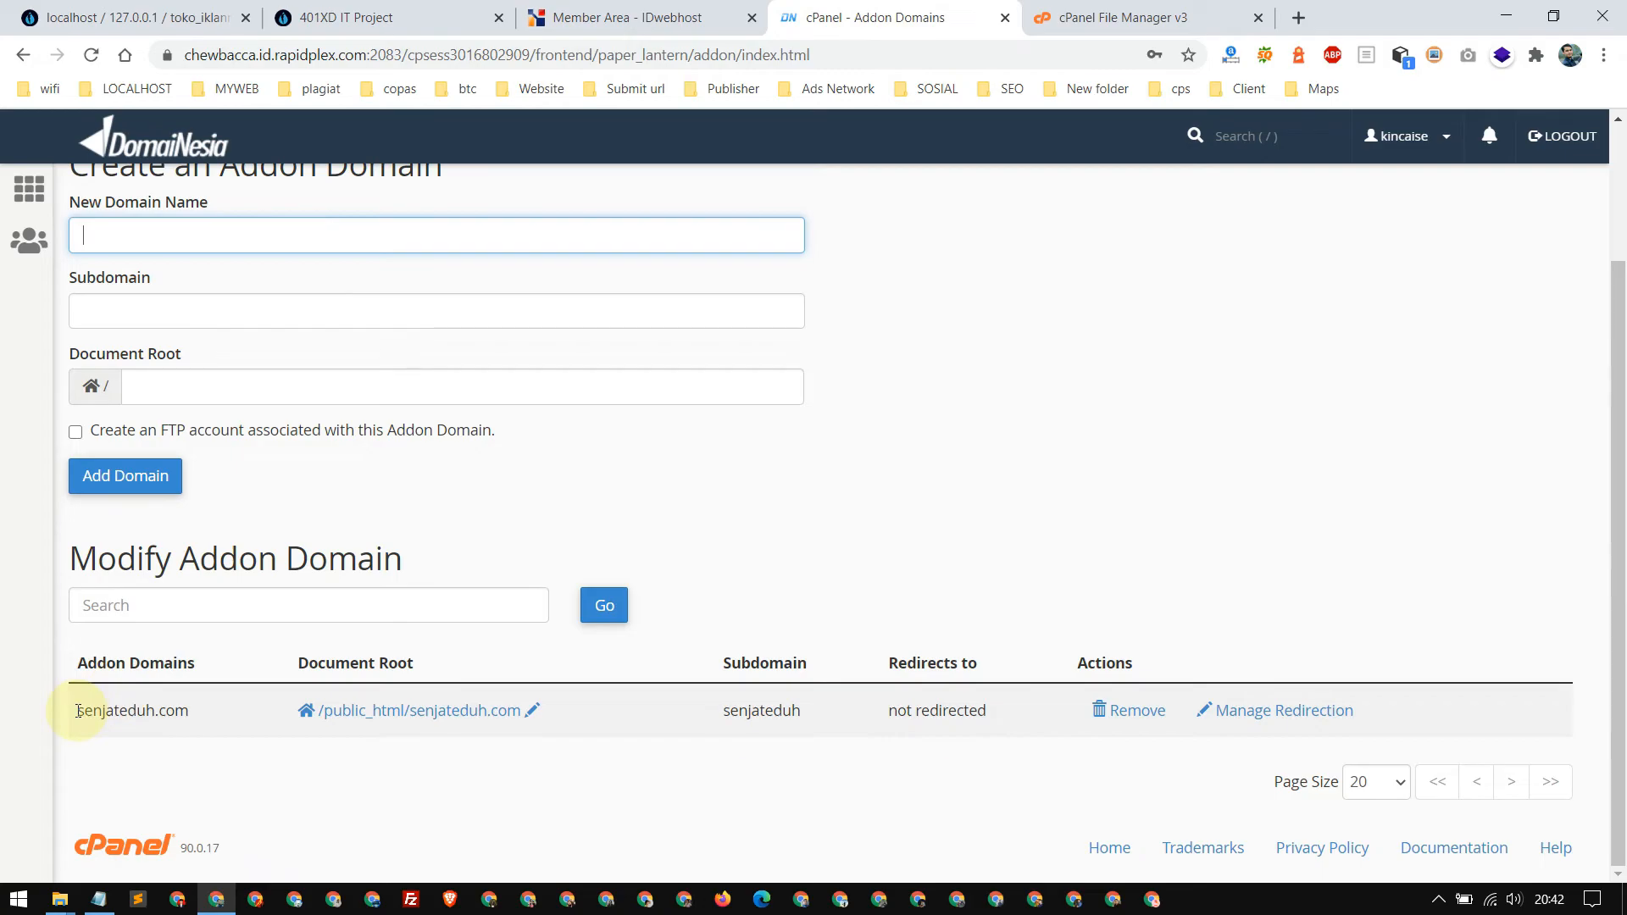
drag(78, 710, 207, 710)
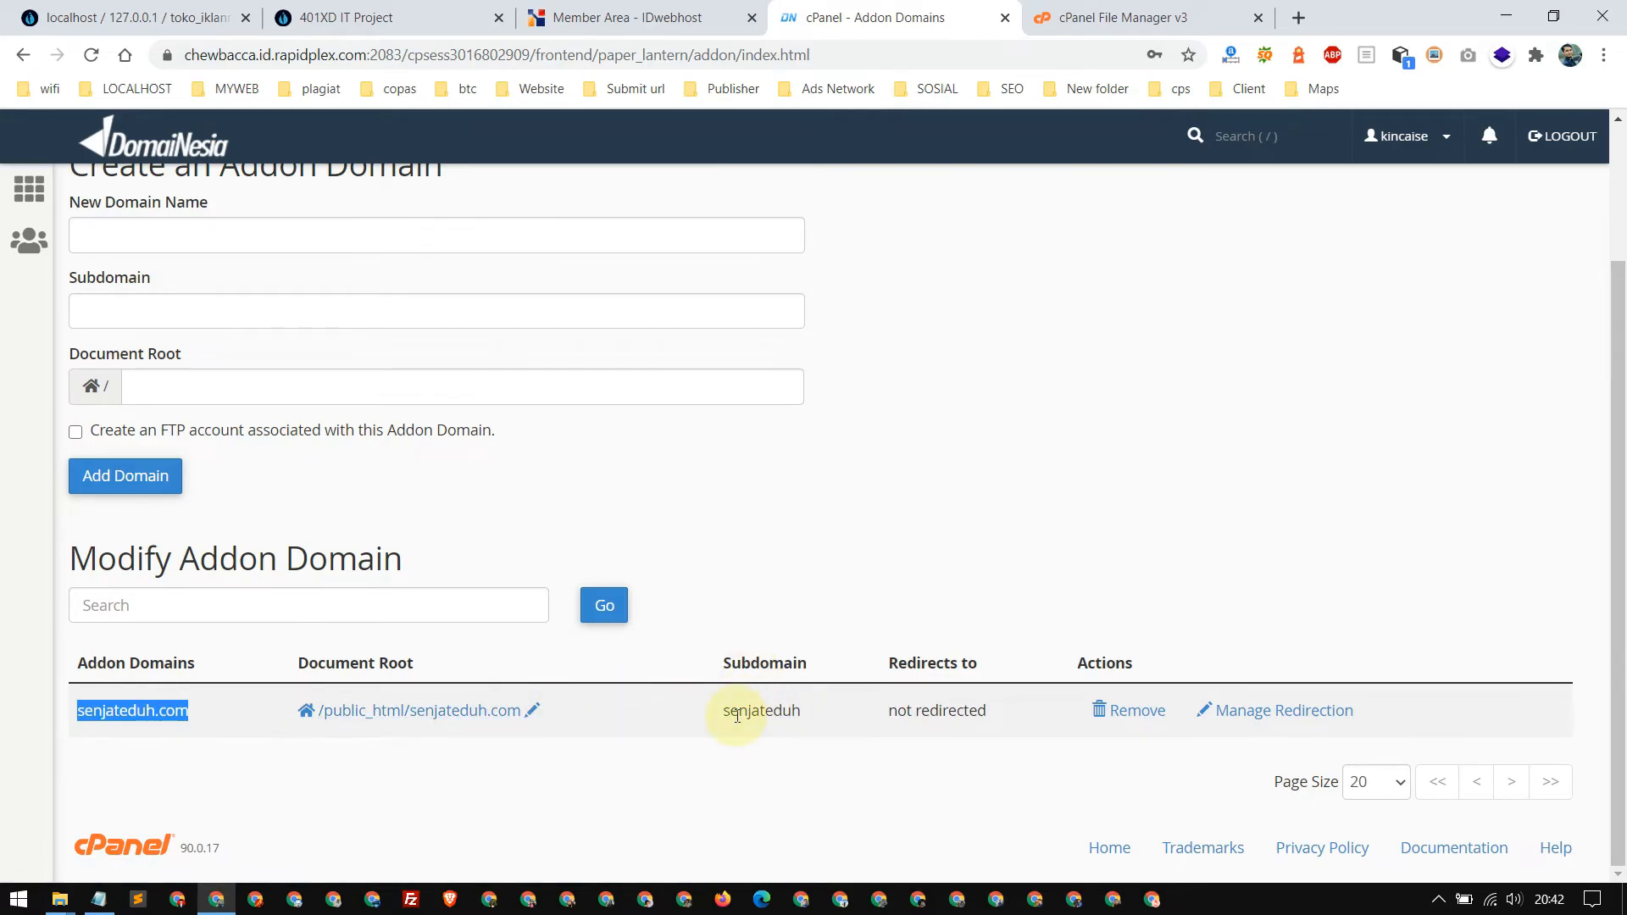
double_click(780, 710)
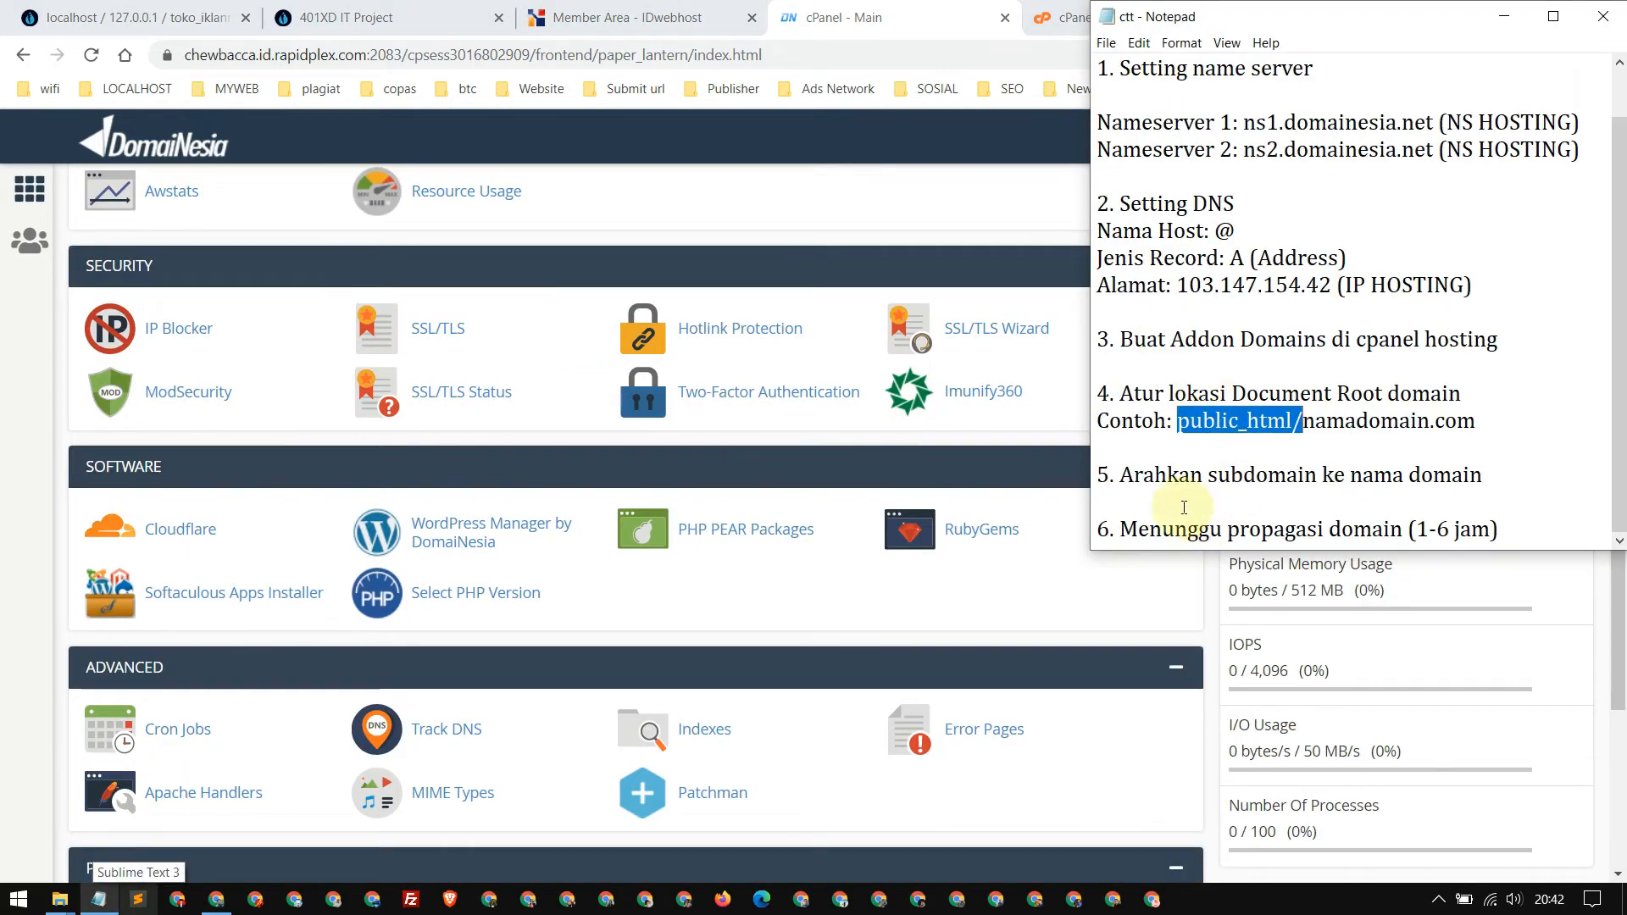
Highlight note 5 about pointing the subdomain to the domain name, return to cPanel, and open a new browser tab.
drag(1120, 476, 1484, 477)
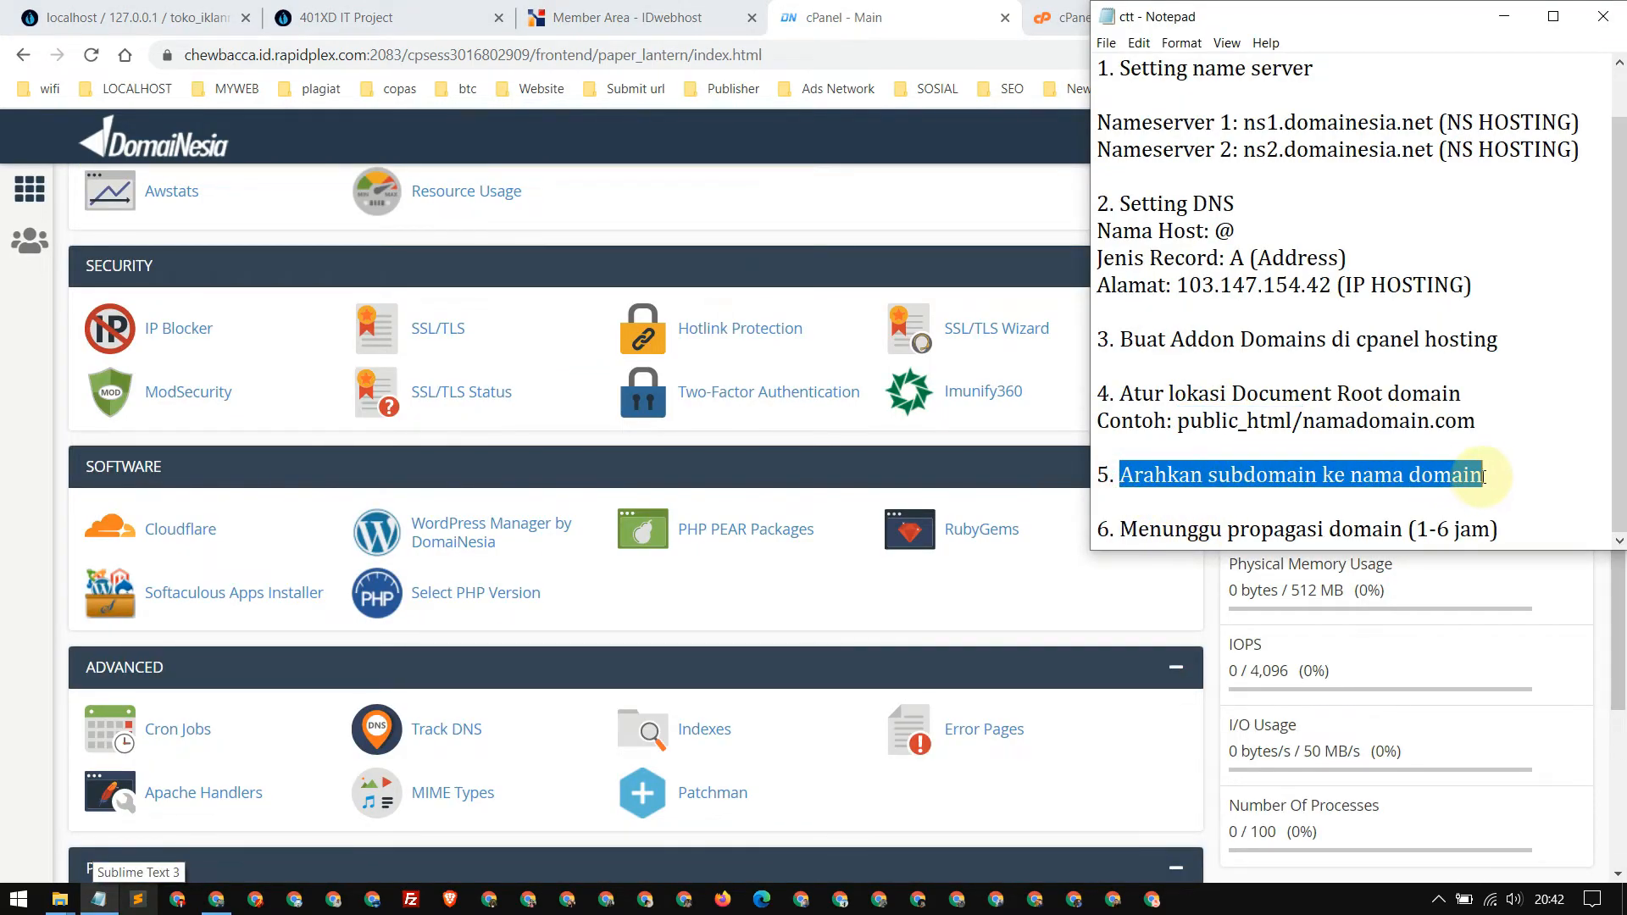
click(856, 17)
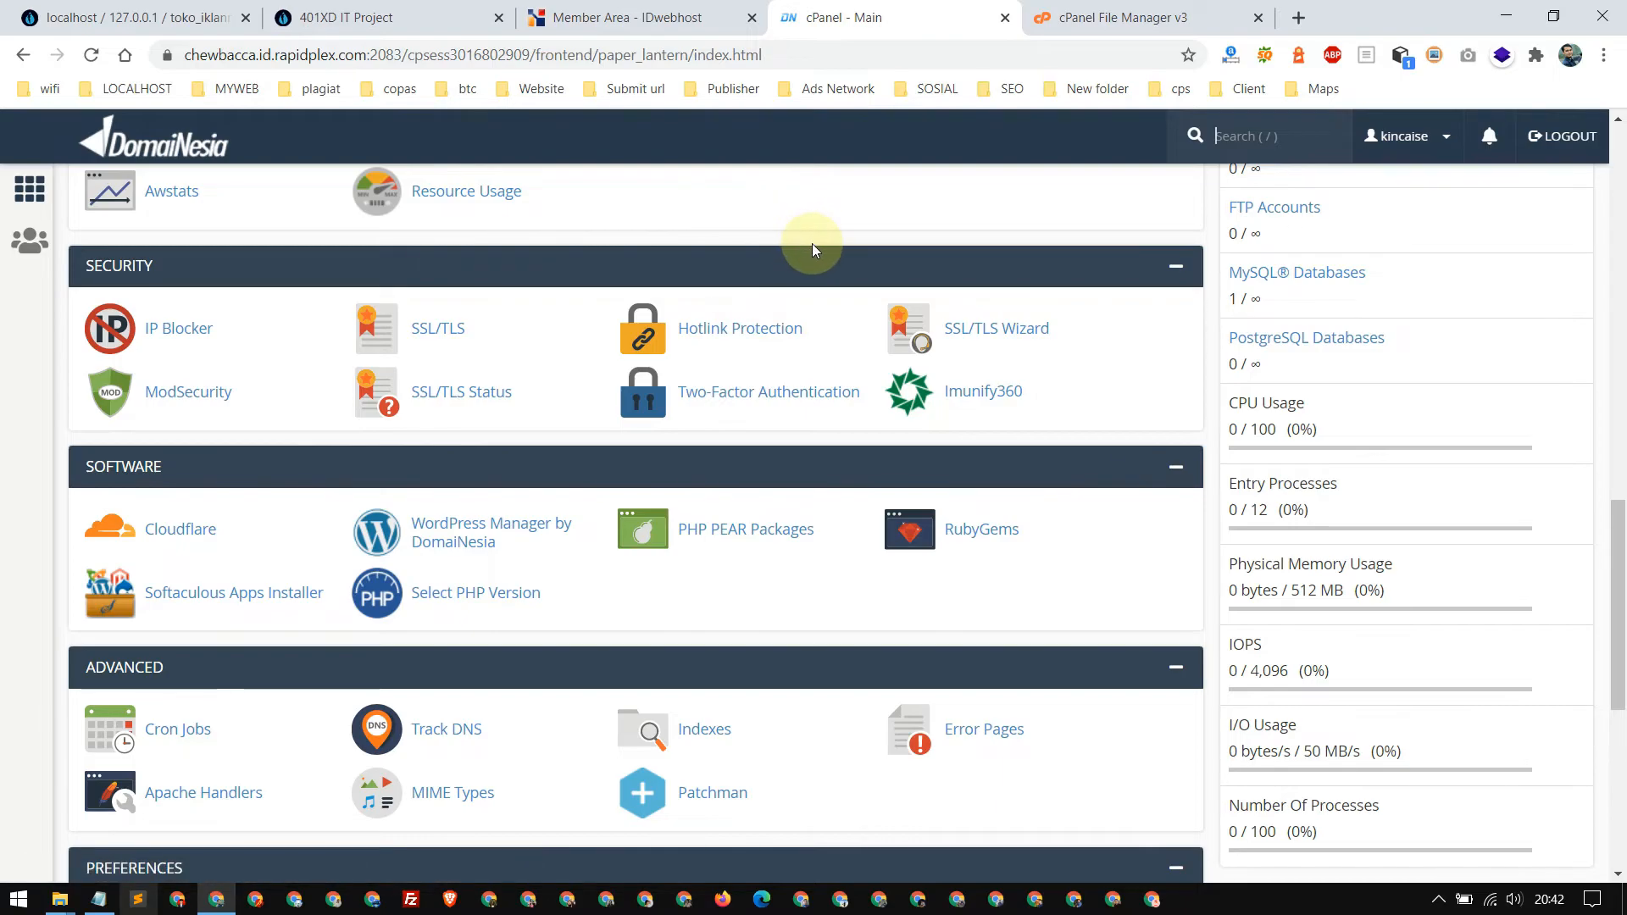
click(1294, 25)
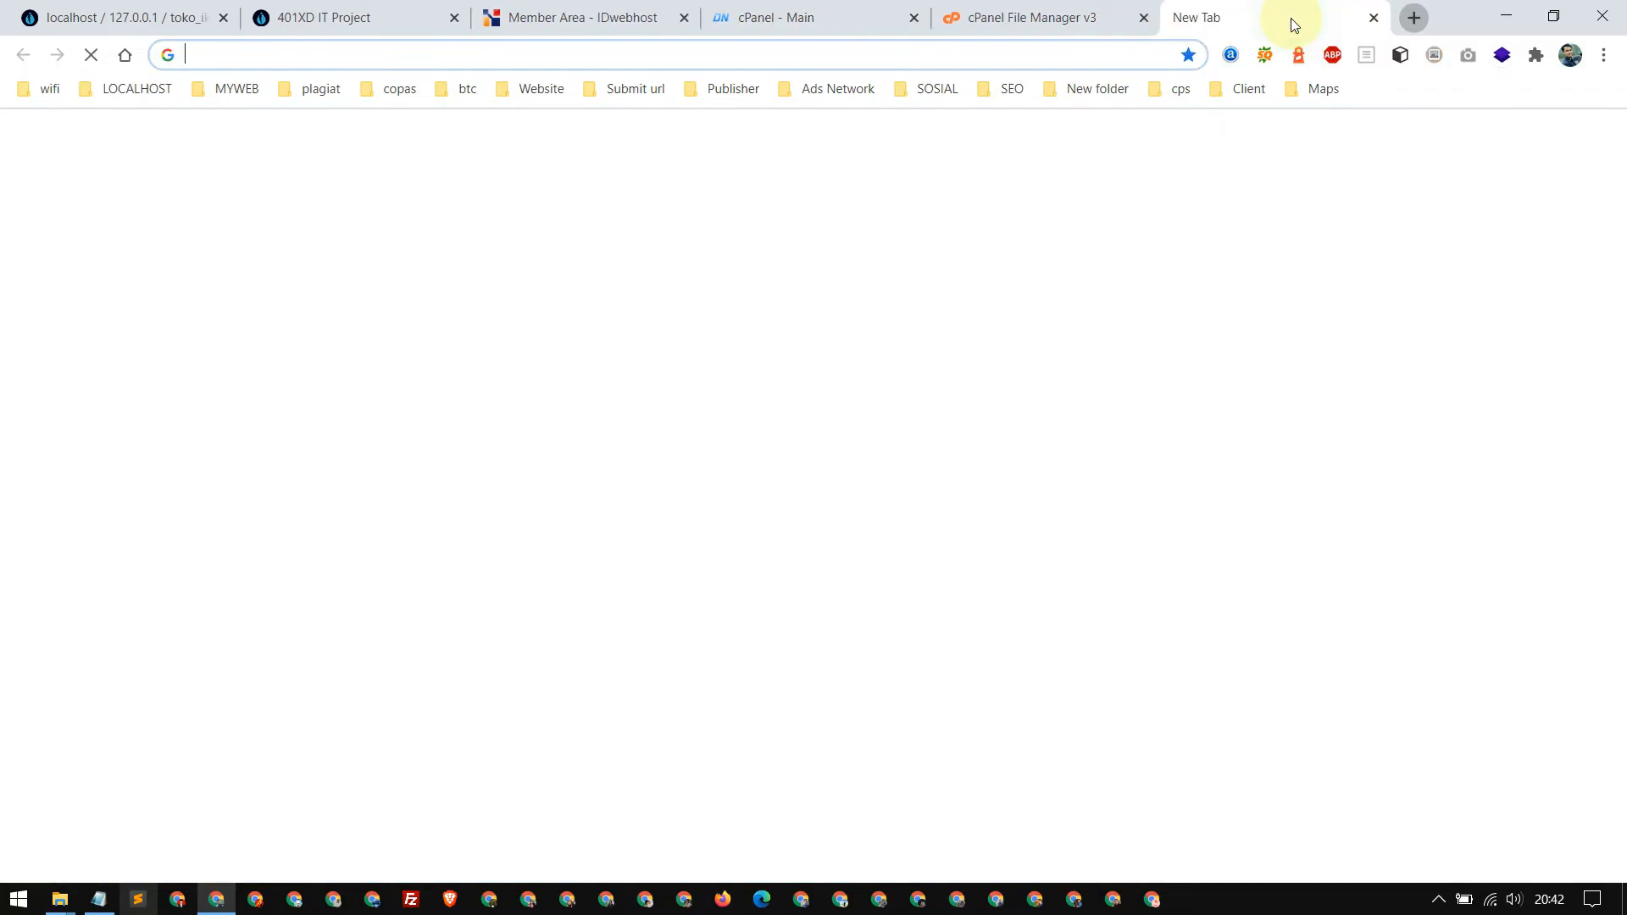
Display the public_html contents in File Manager and select the senjateduh.com folder.
click(835, 12)
scroll(673, 298, down, 2)
key(ctrl+Tab)
scroll(128, 424, up, 3)
click(141, 502)
scroll(597, 382, down, 7)
scroll(581, 461, down, 3)
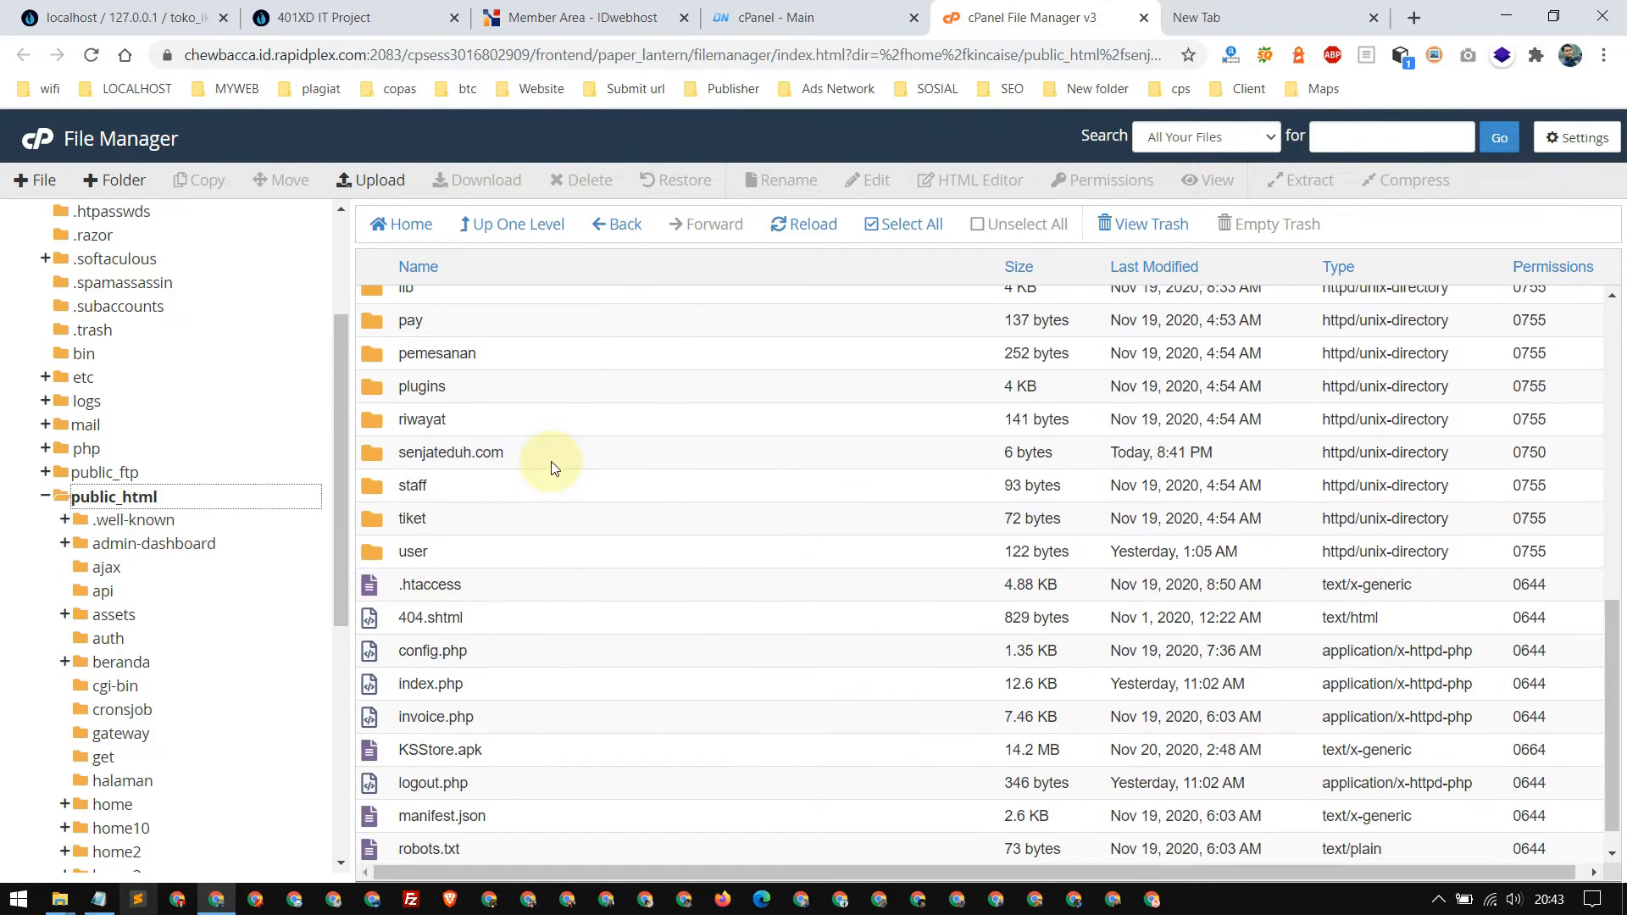
click(544, 455)
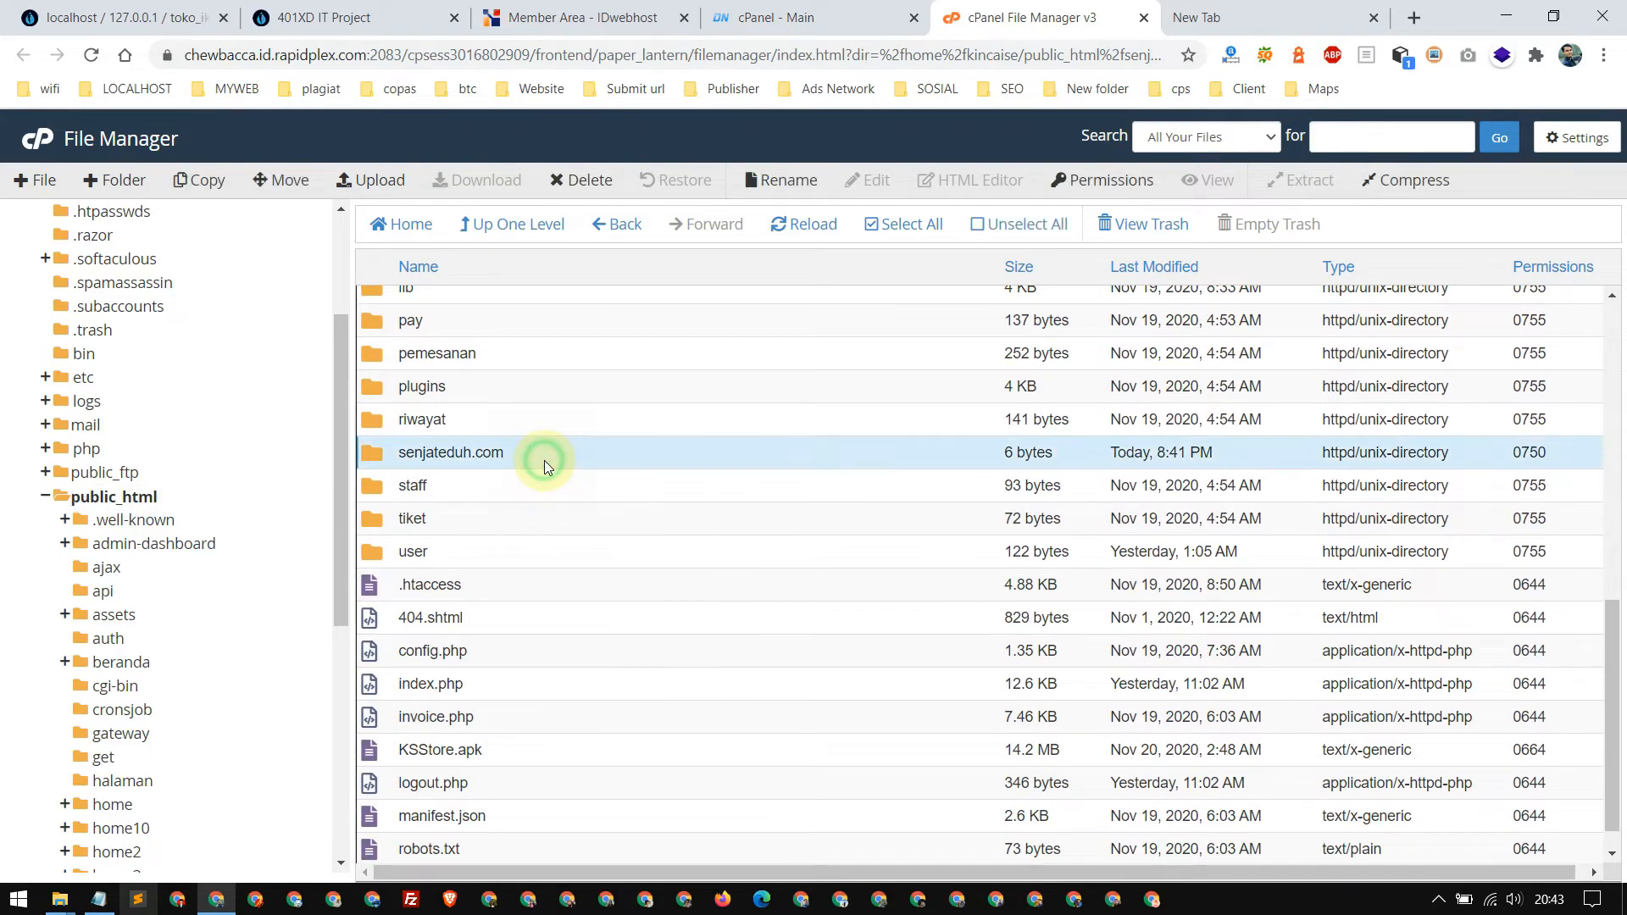
Load kincaiseluler.store/senjateduh.com in the new tab and highlight the whole page message.
click(1310, 8)
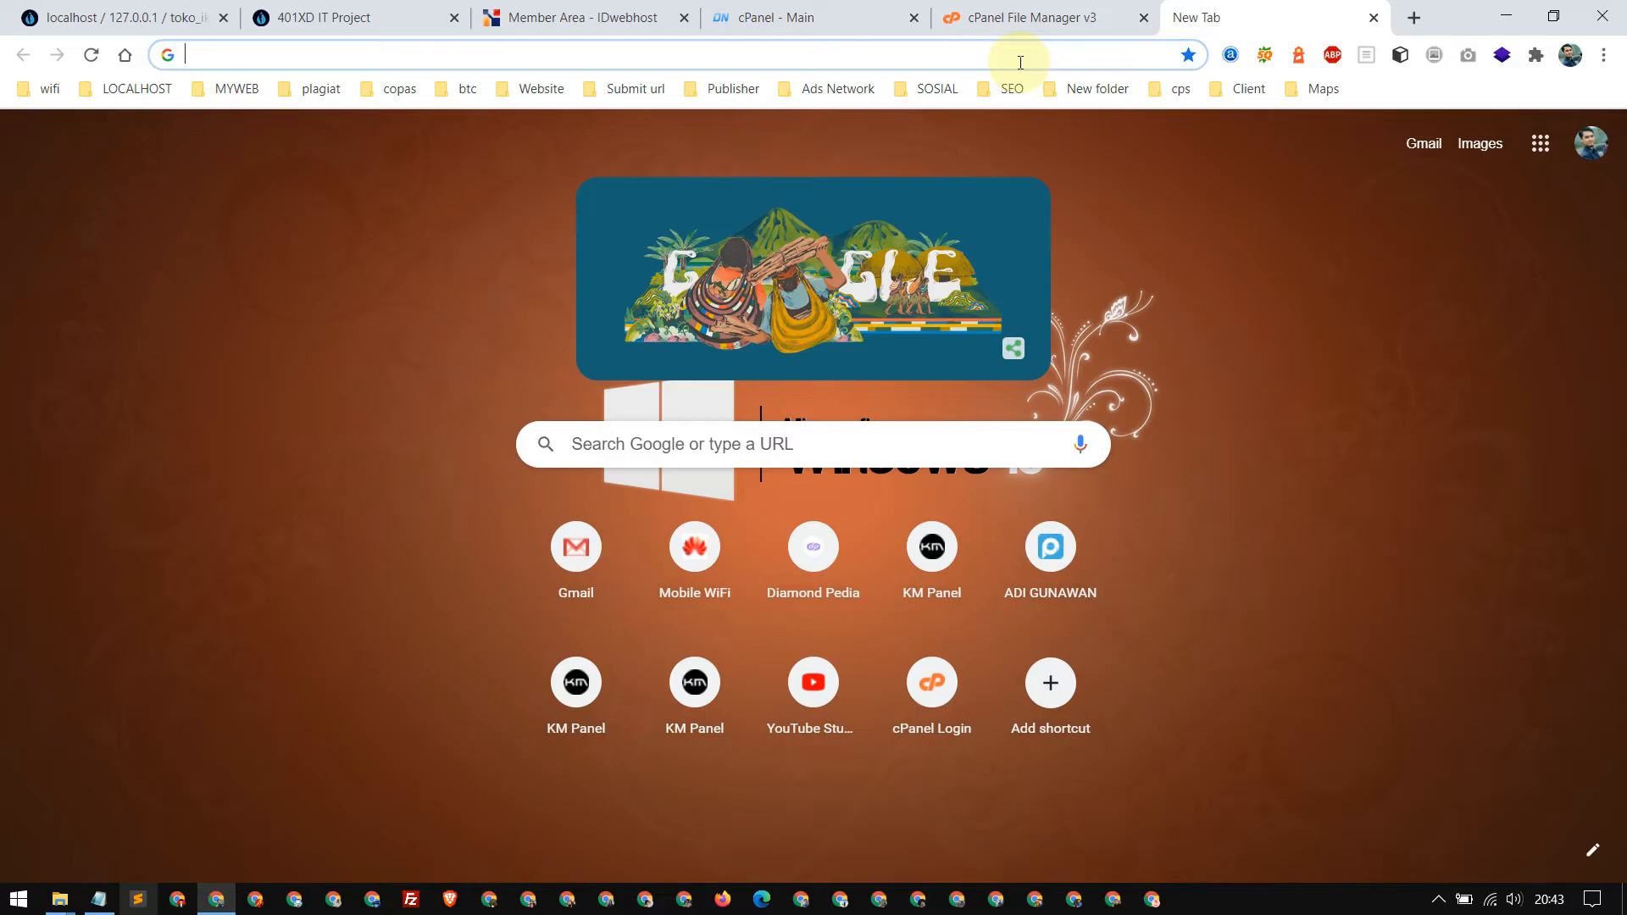
text(kinca)
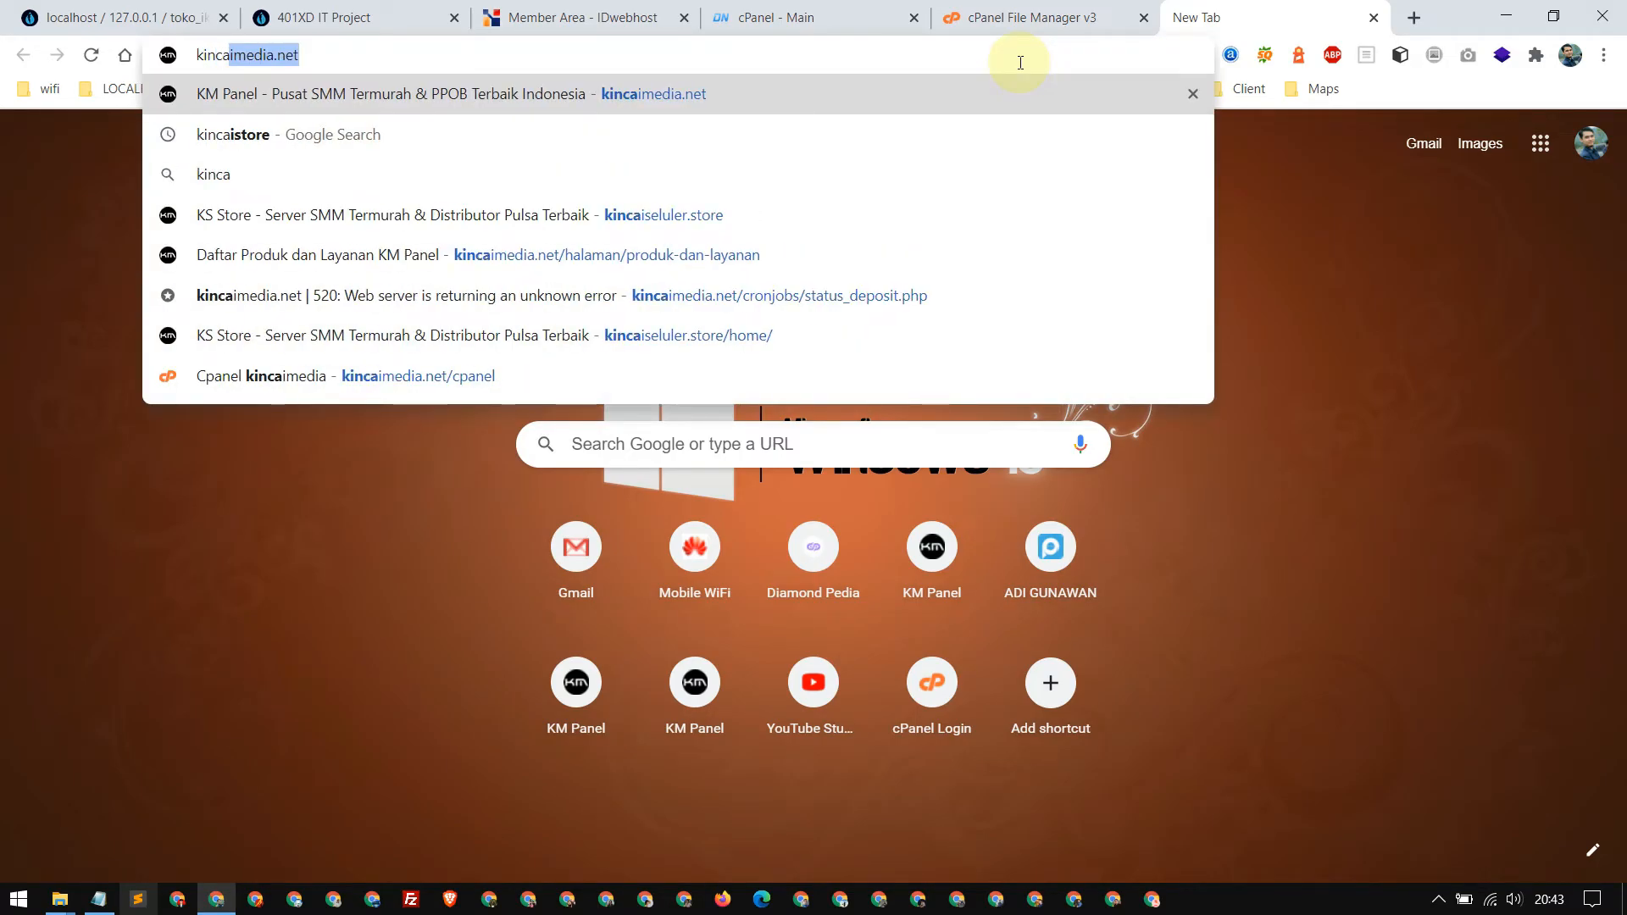
text(iseluler.store/)
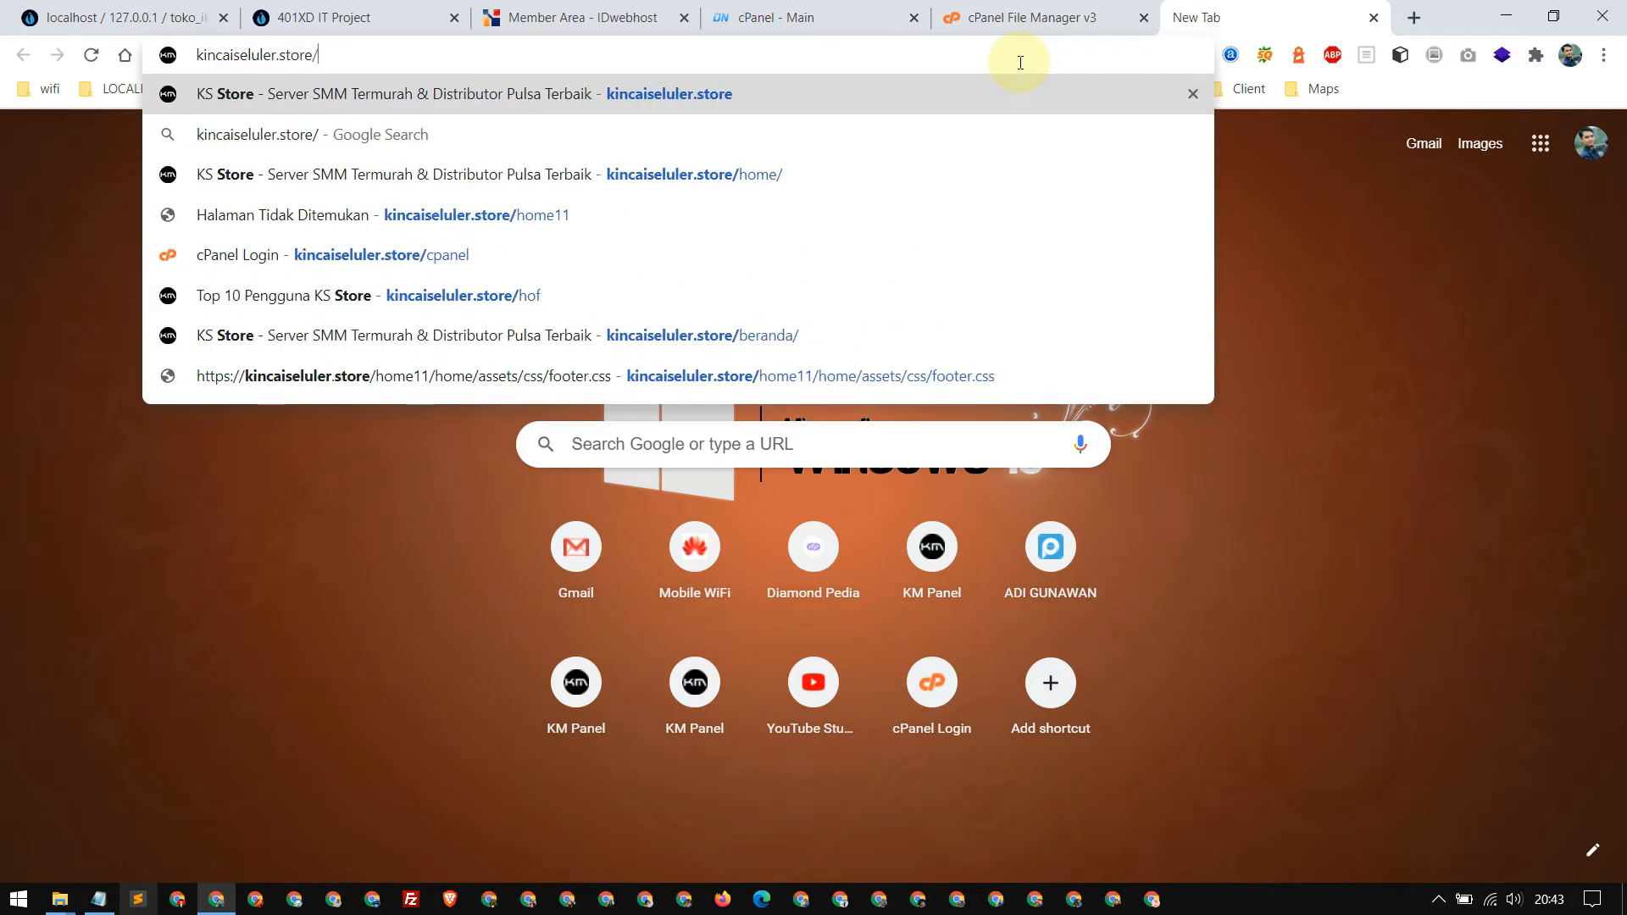
text(senja)
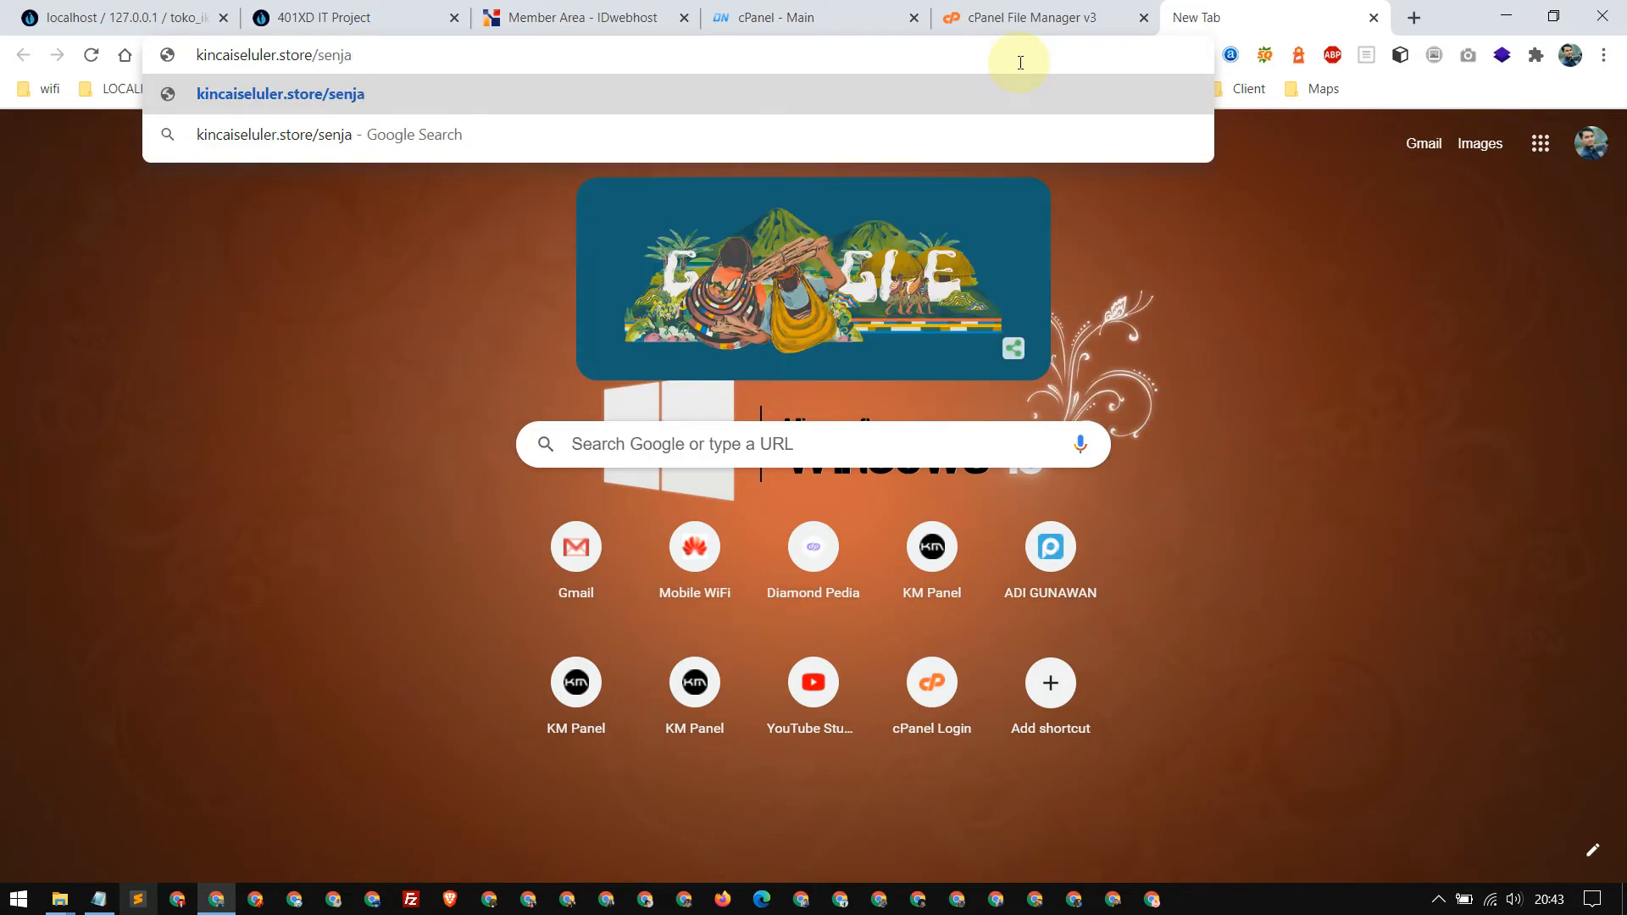
text(teduh.com)
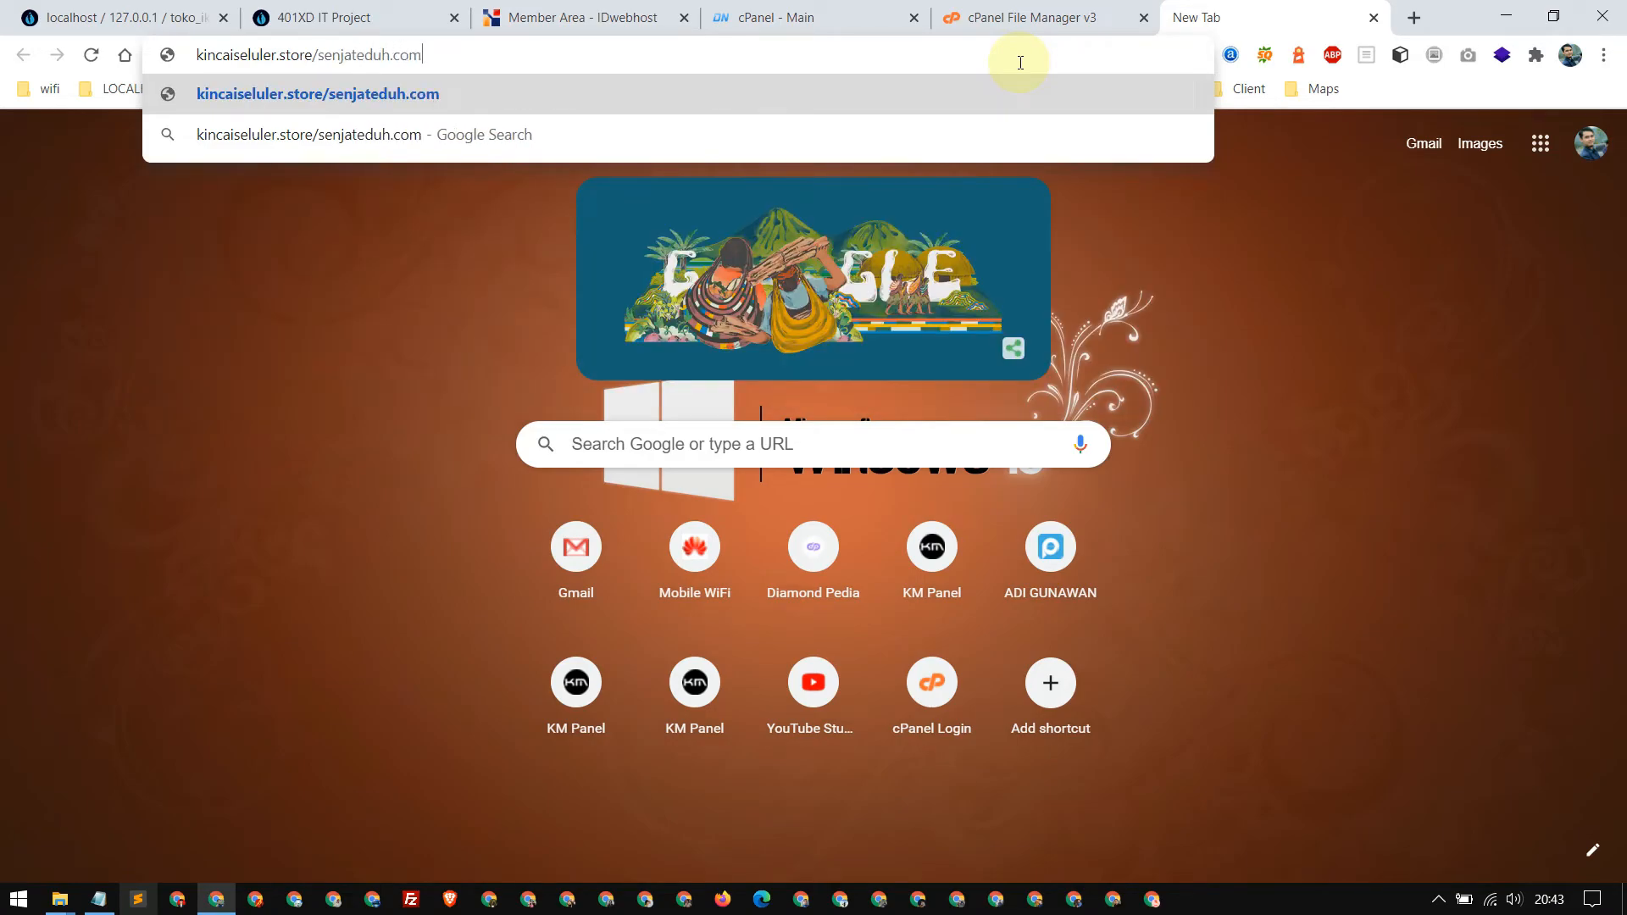
key(Return)
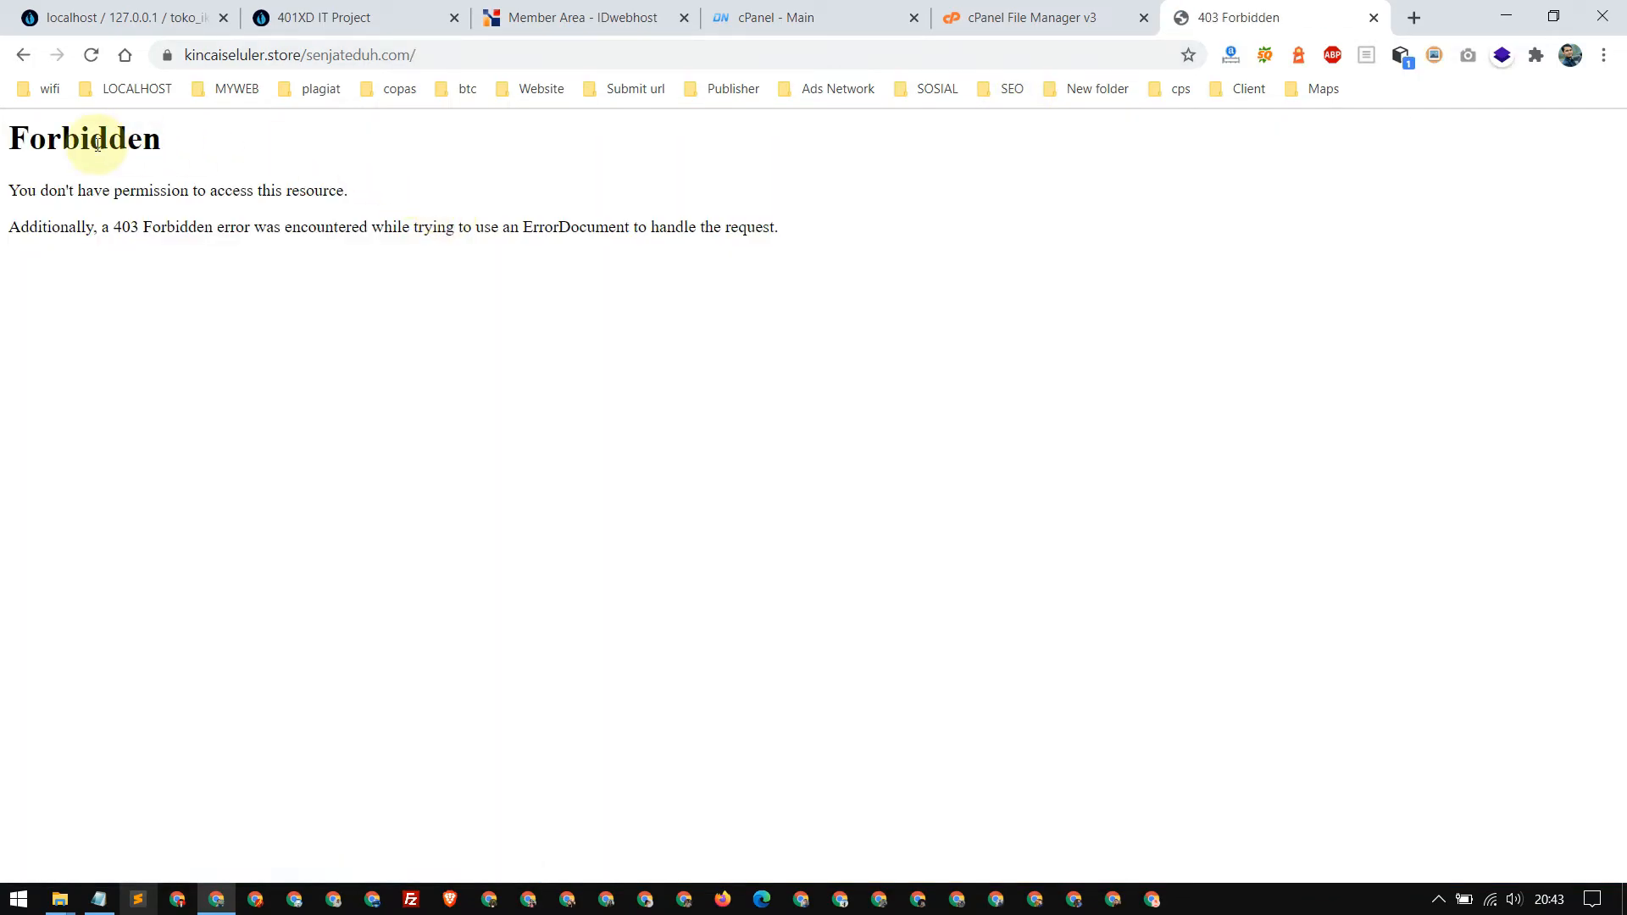
drag(14, 134, 919, 268)
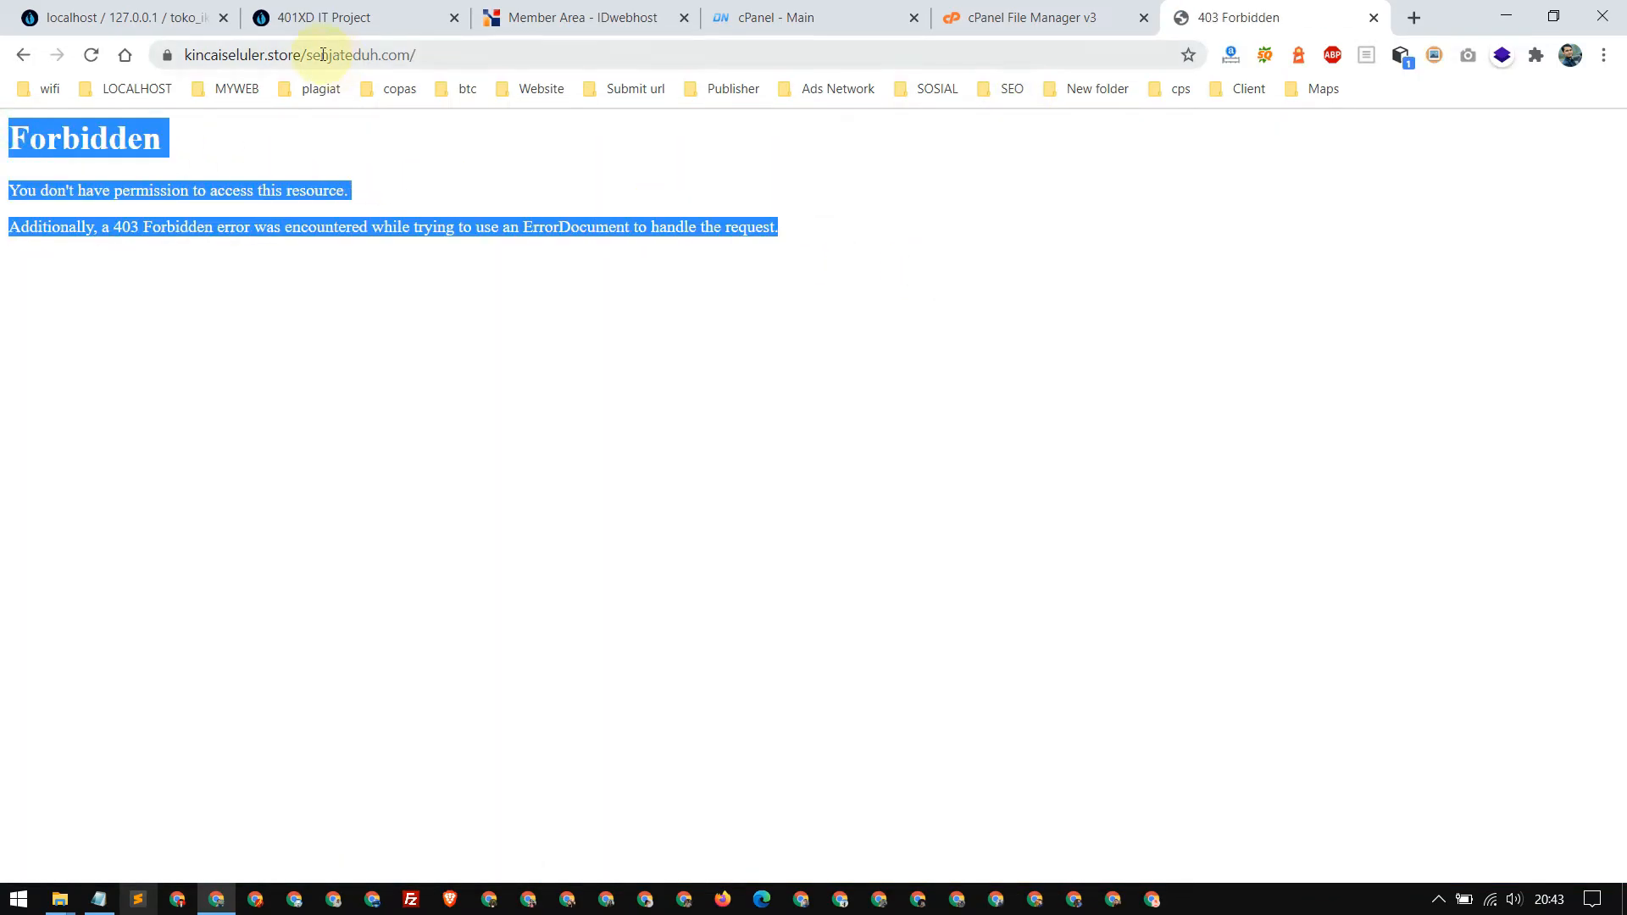
click(462, 51)
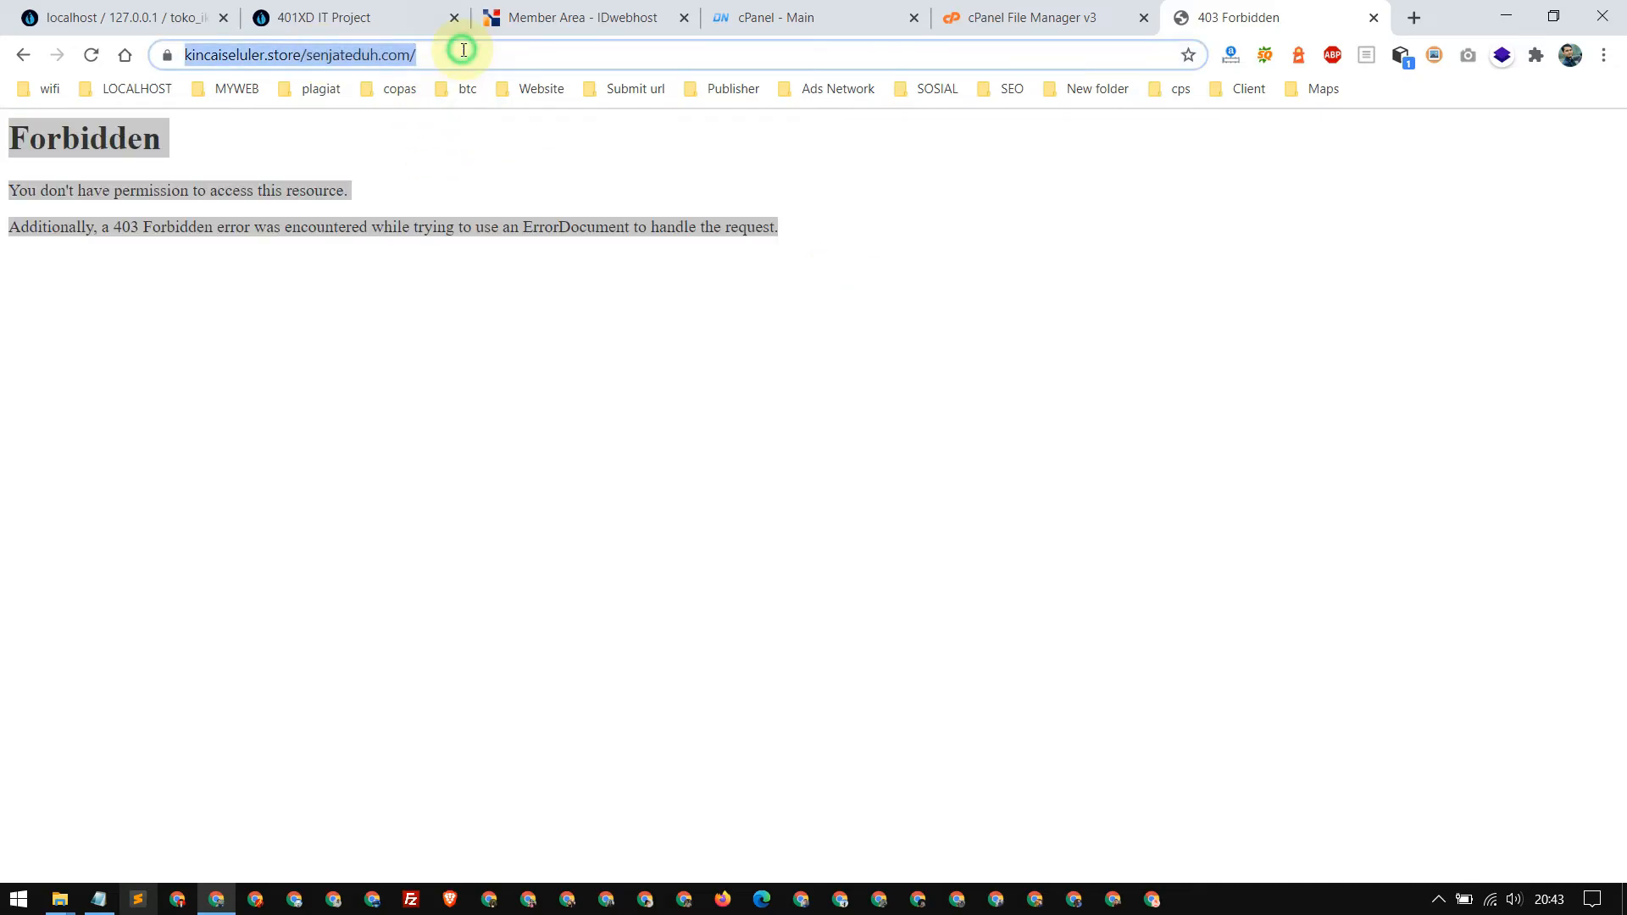
click(642, 164)
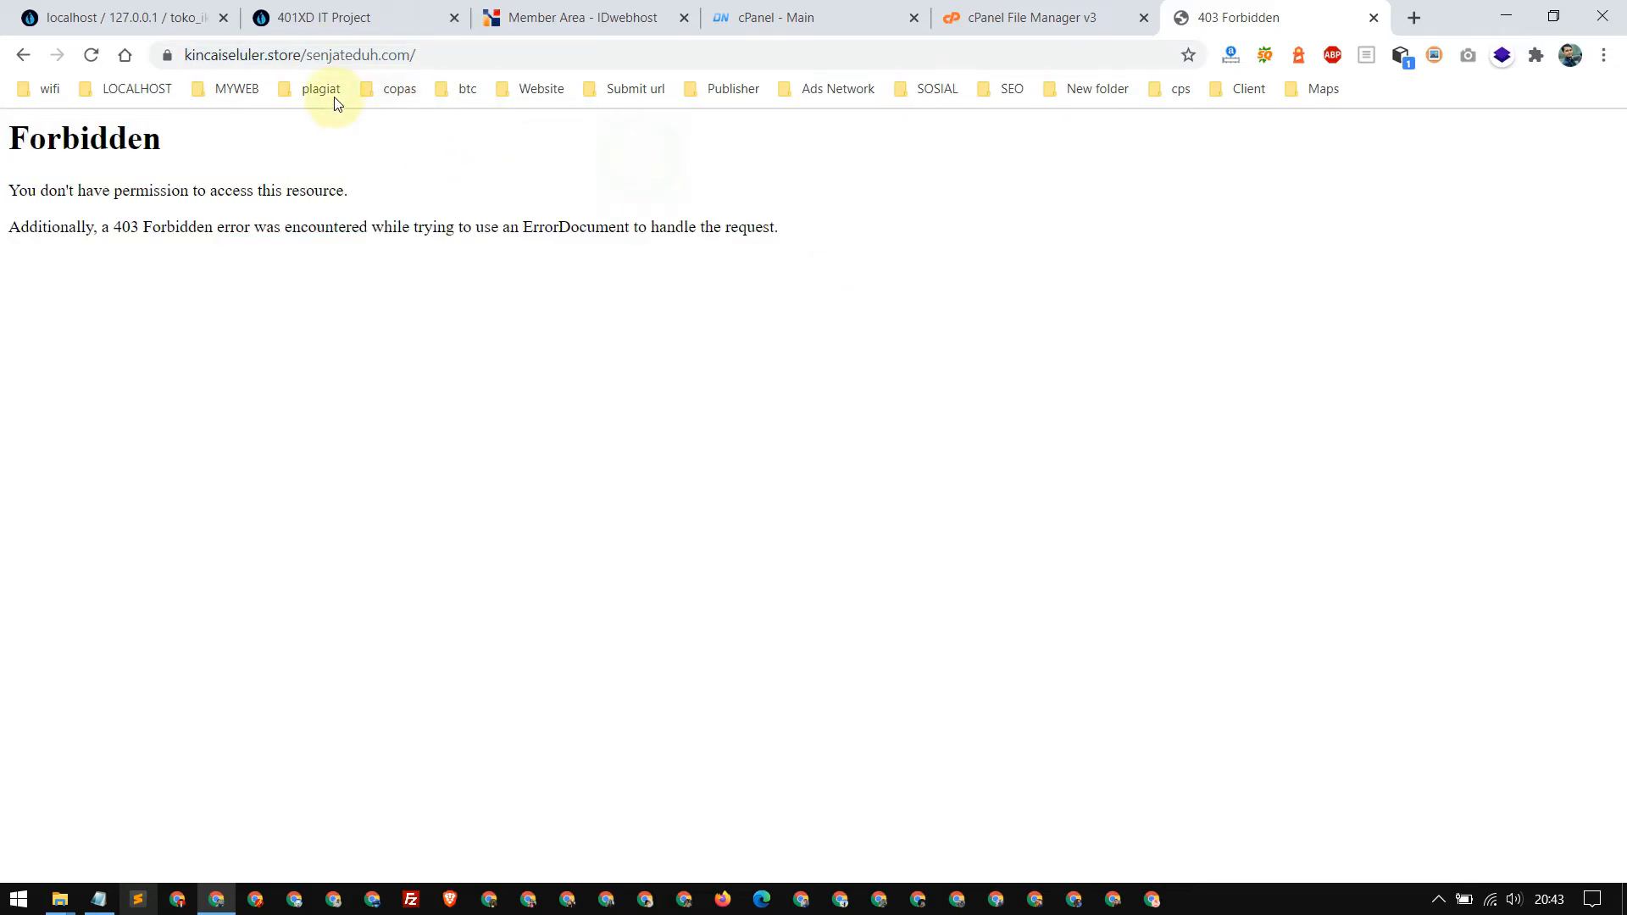
click(306, 56)
click(430, 55)
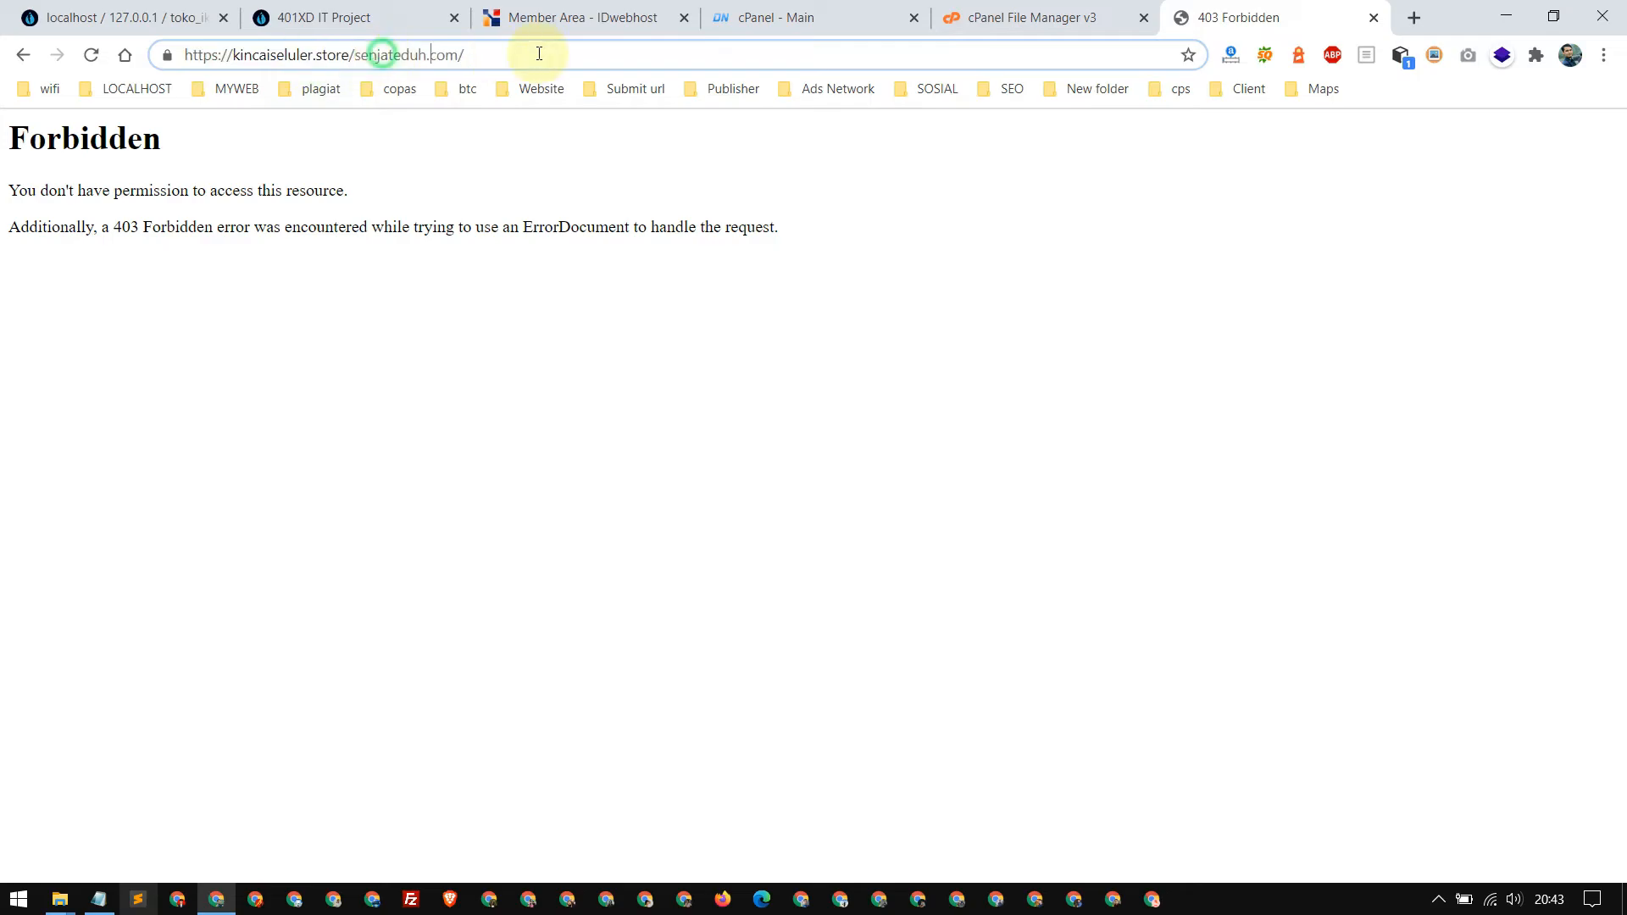
drag(354, 56, 76, 53)
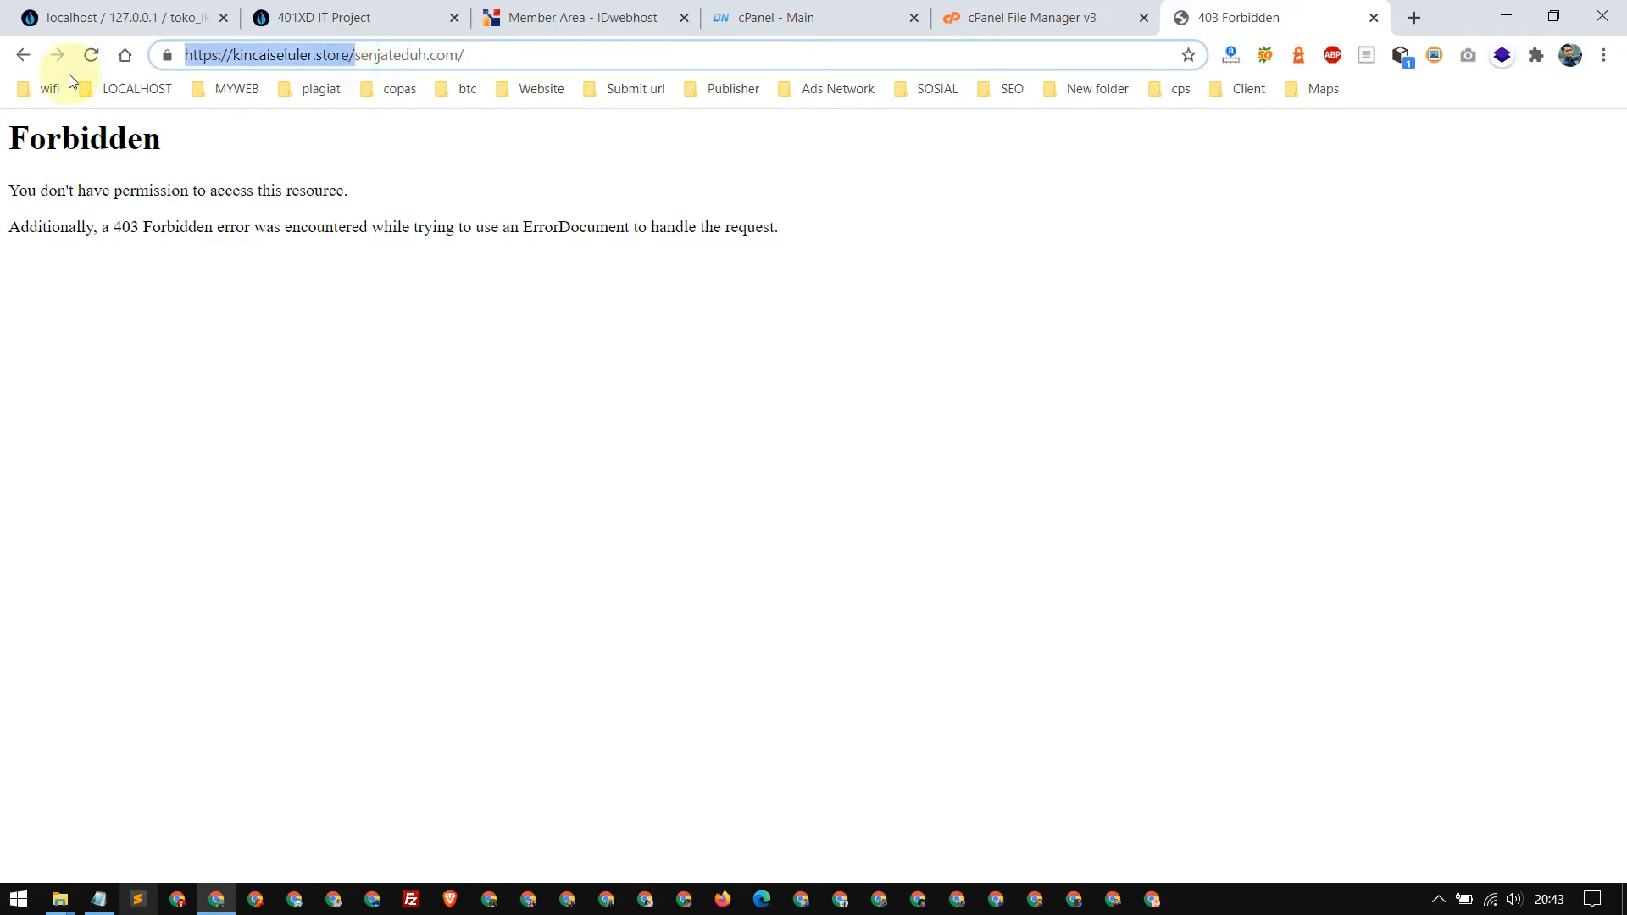
key(BackSpace)
key(Return)
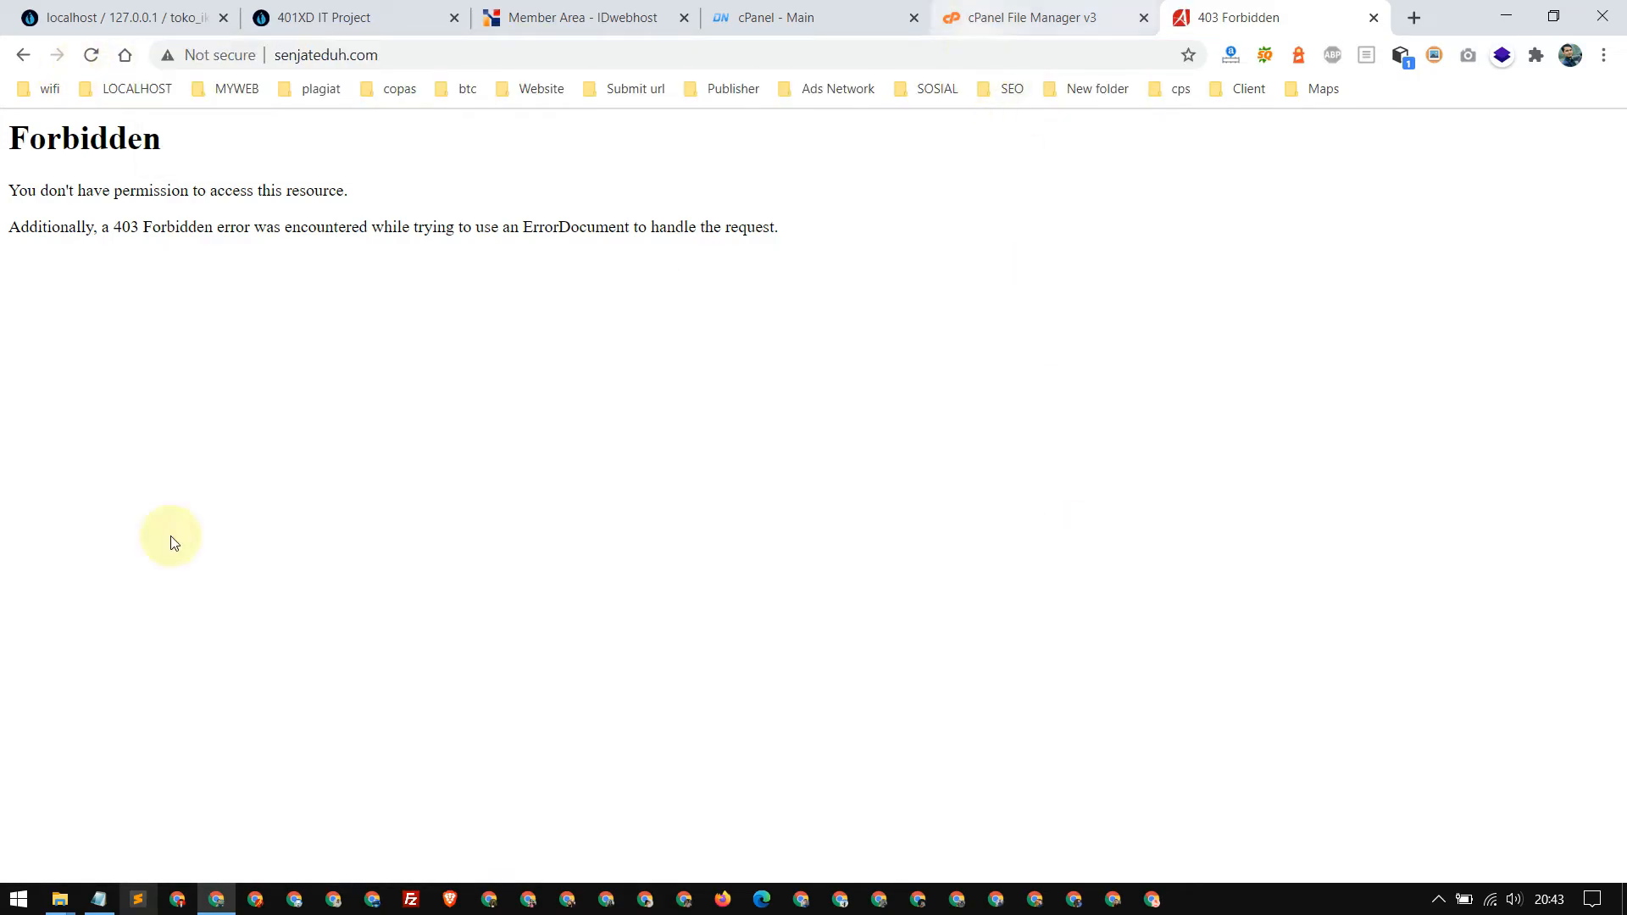
Go back to the public_html listing in File Manager and bring up the setup notes.
click(1032, 13)
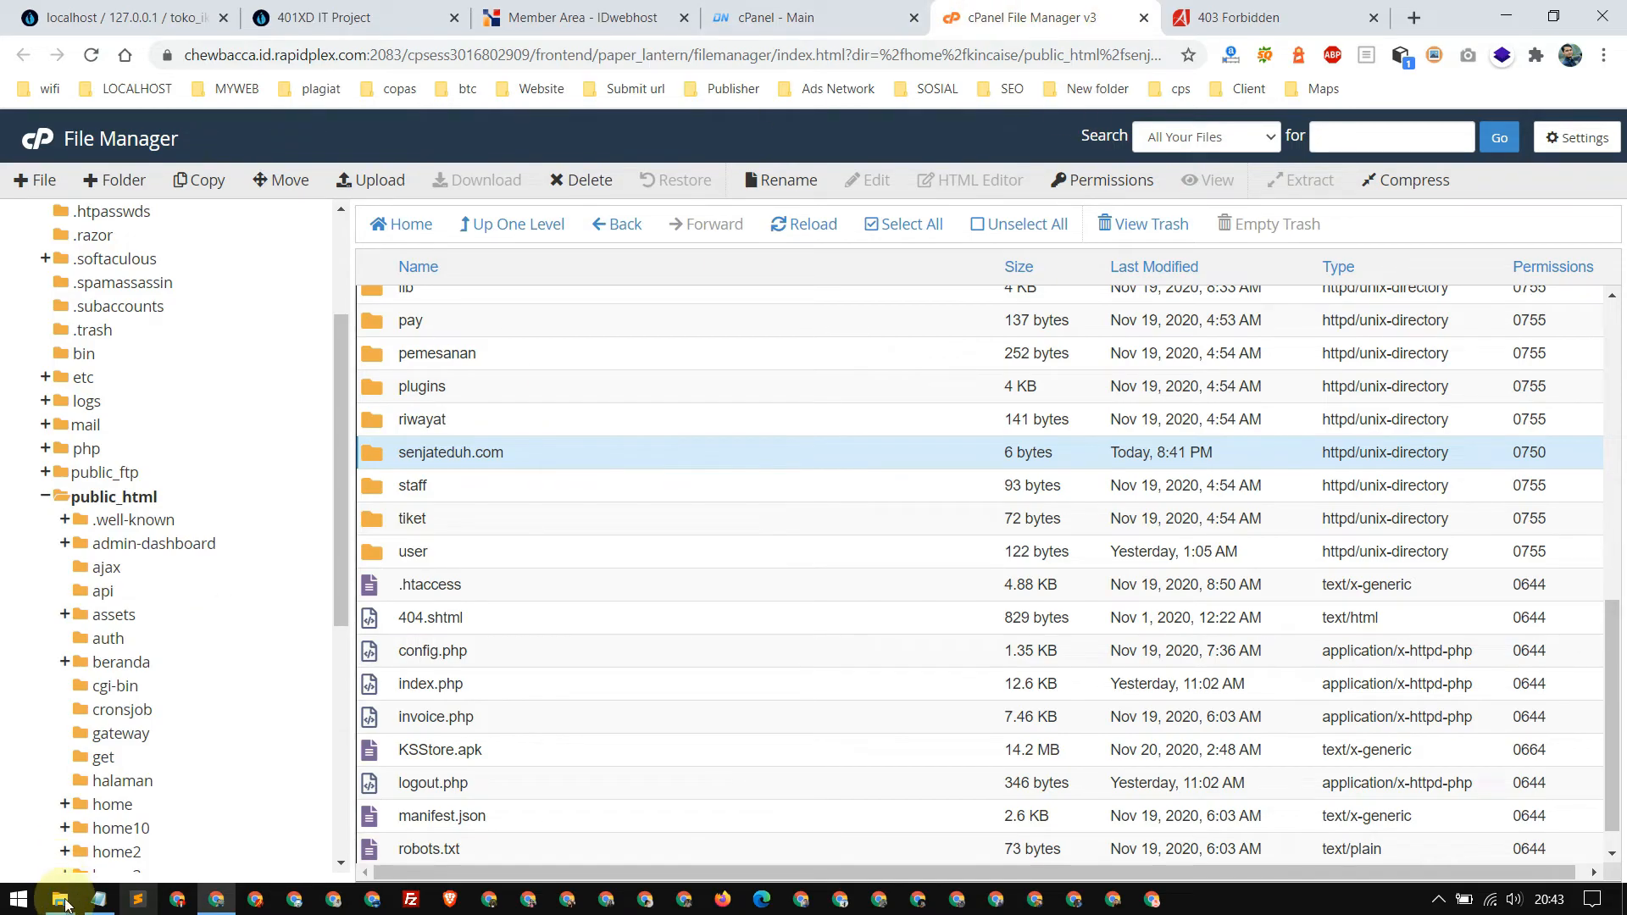
mouse_move(98, 899)
click(108, 805)
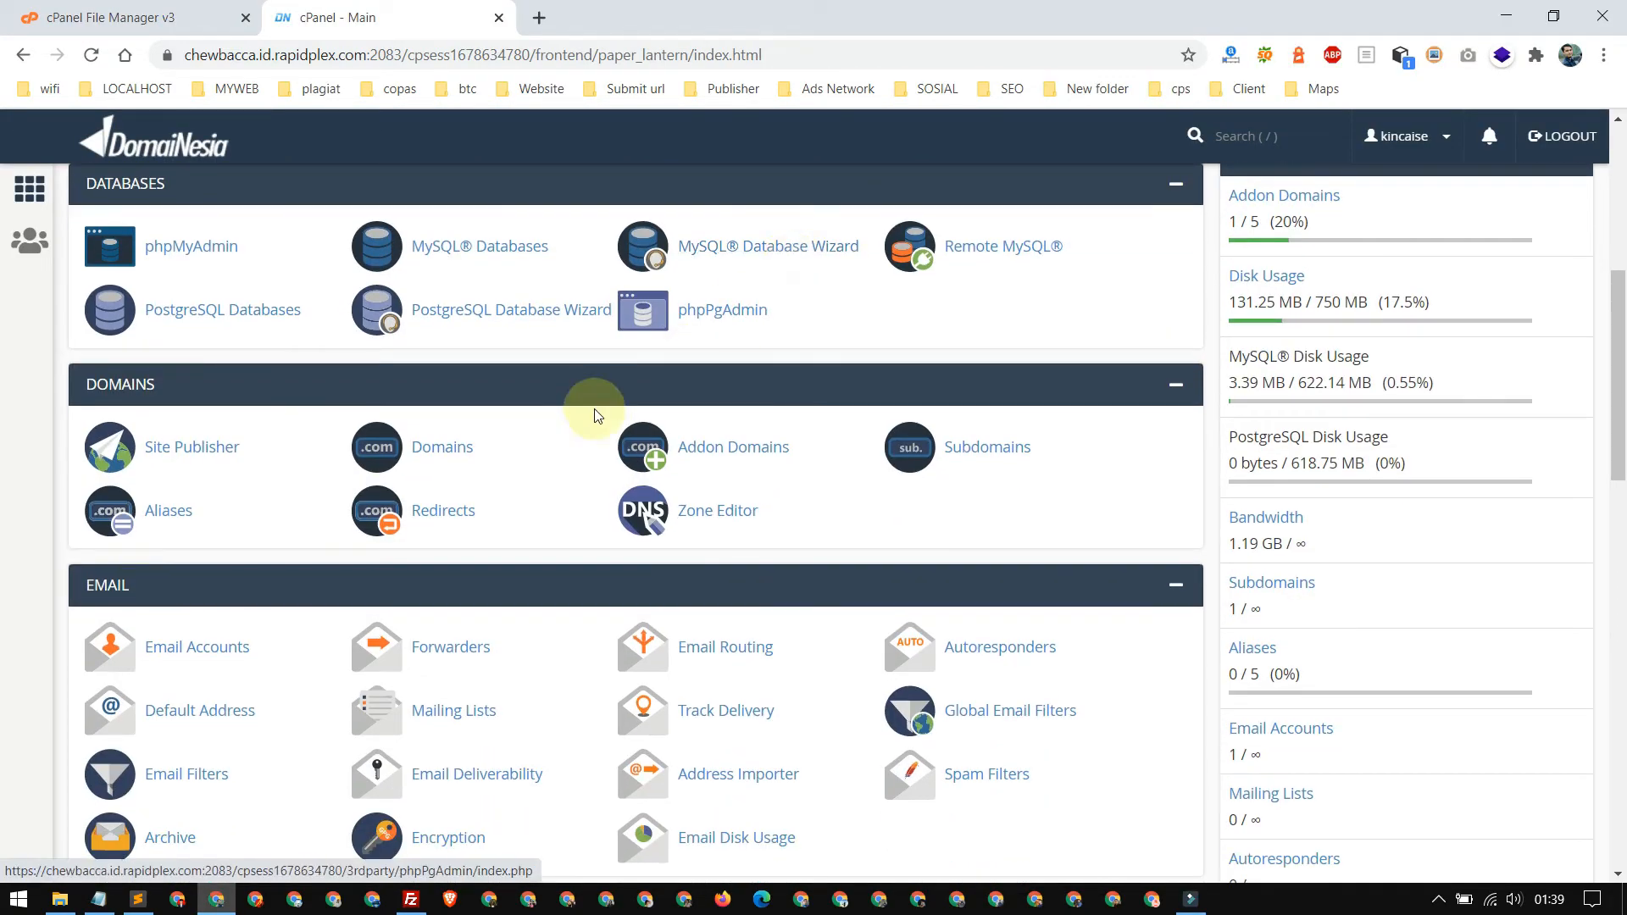
Open cPanel Redirects and set up a Permanent (301) redirect with kincaiseluler.store as the source domain.
click(440, 515)
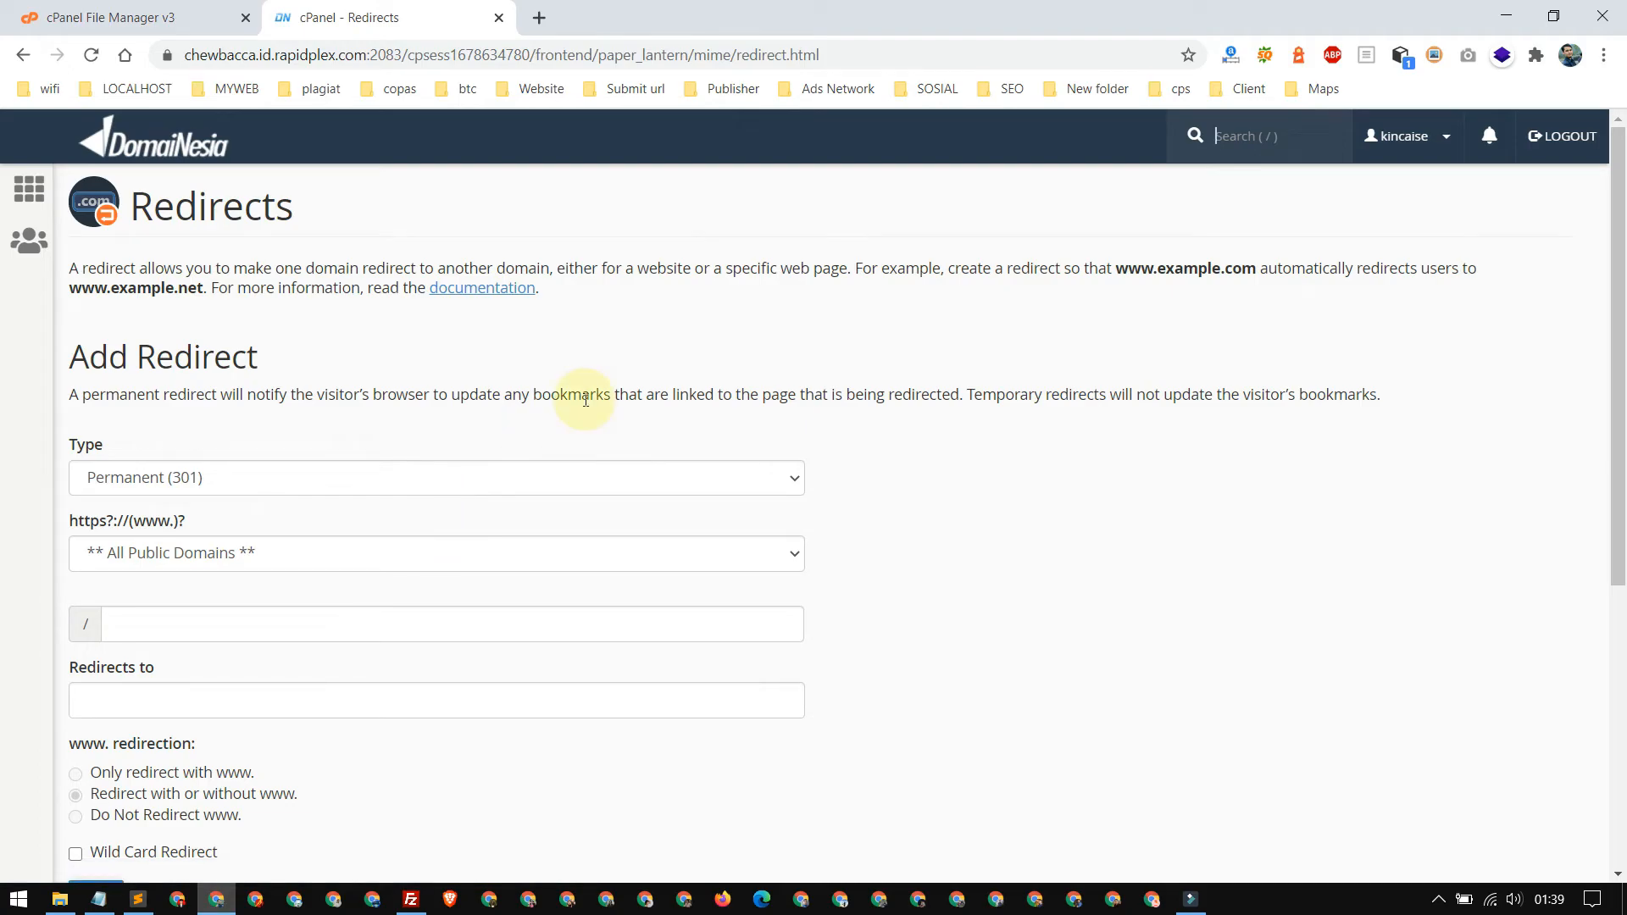
scroll(583, 400, down, 1)
click(262, 369)
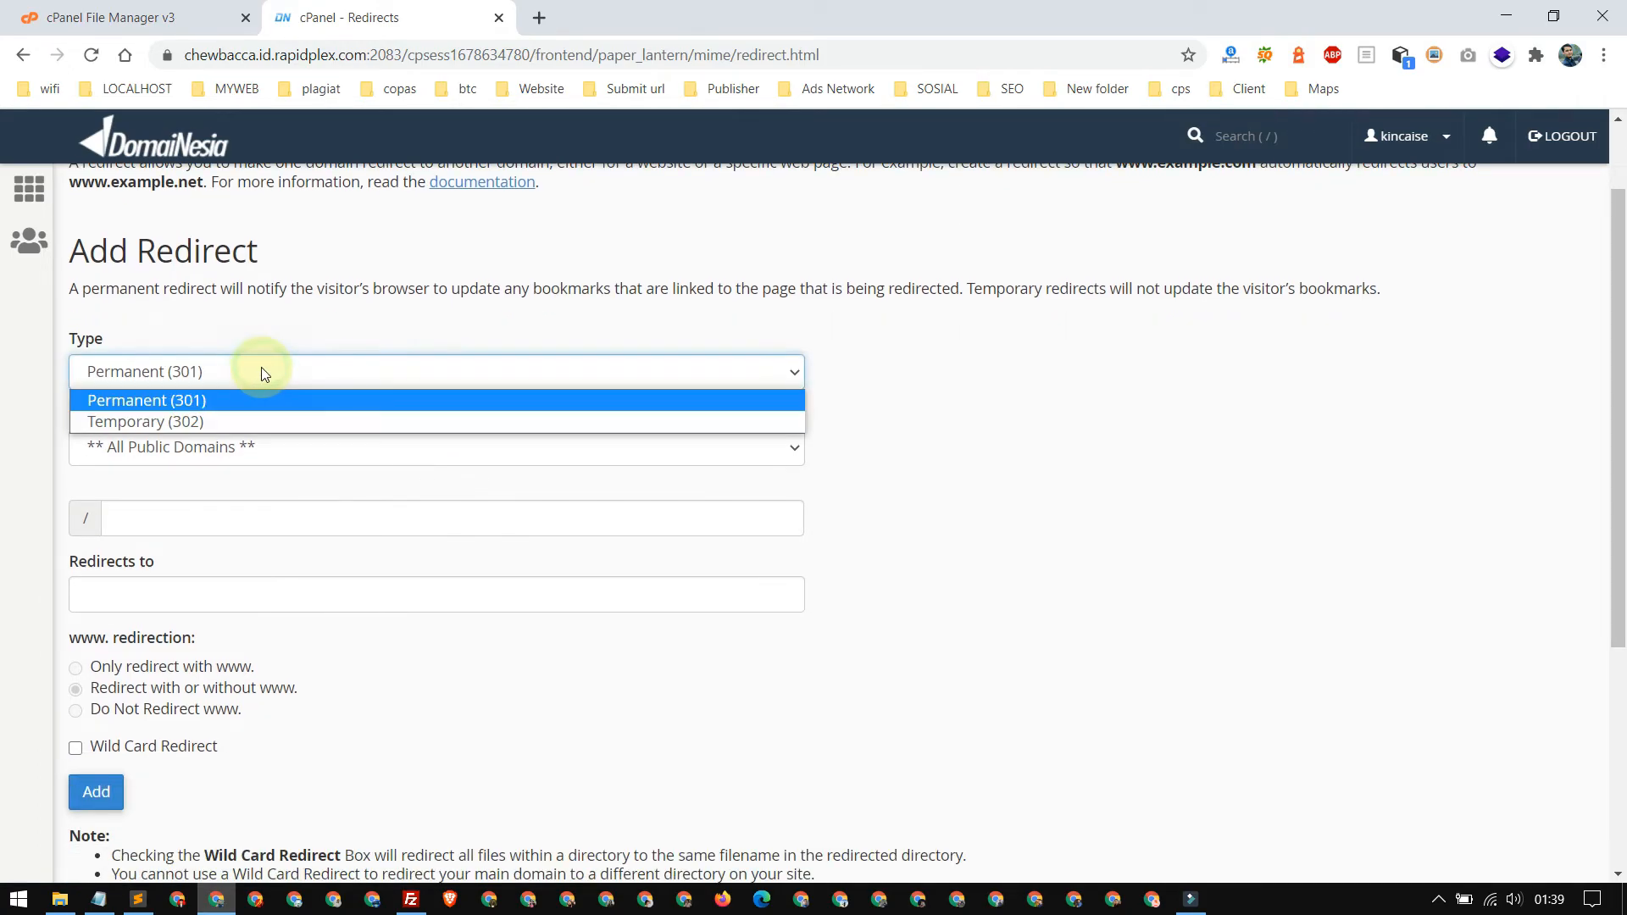
click(129, 399)
scroll(129, 399, down, 1)
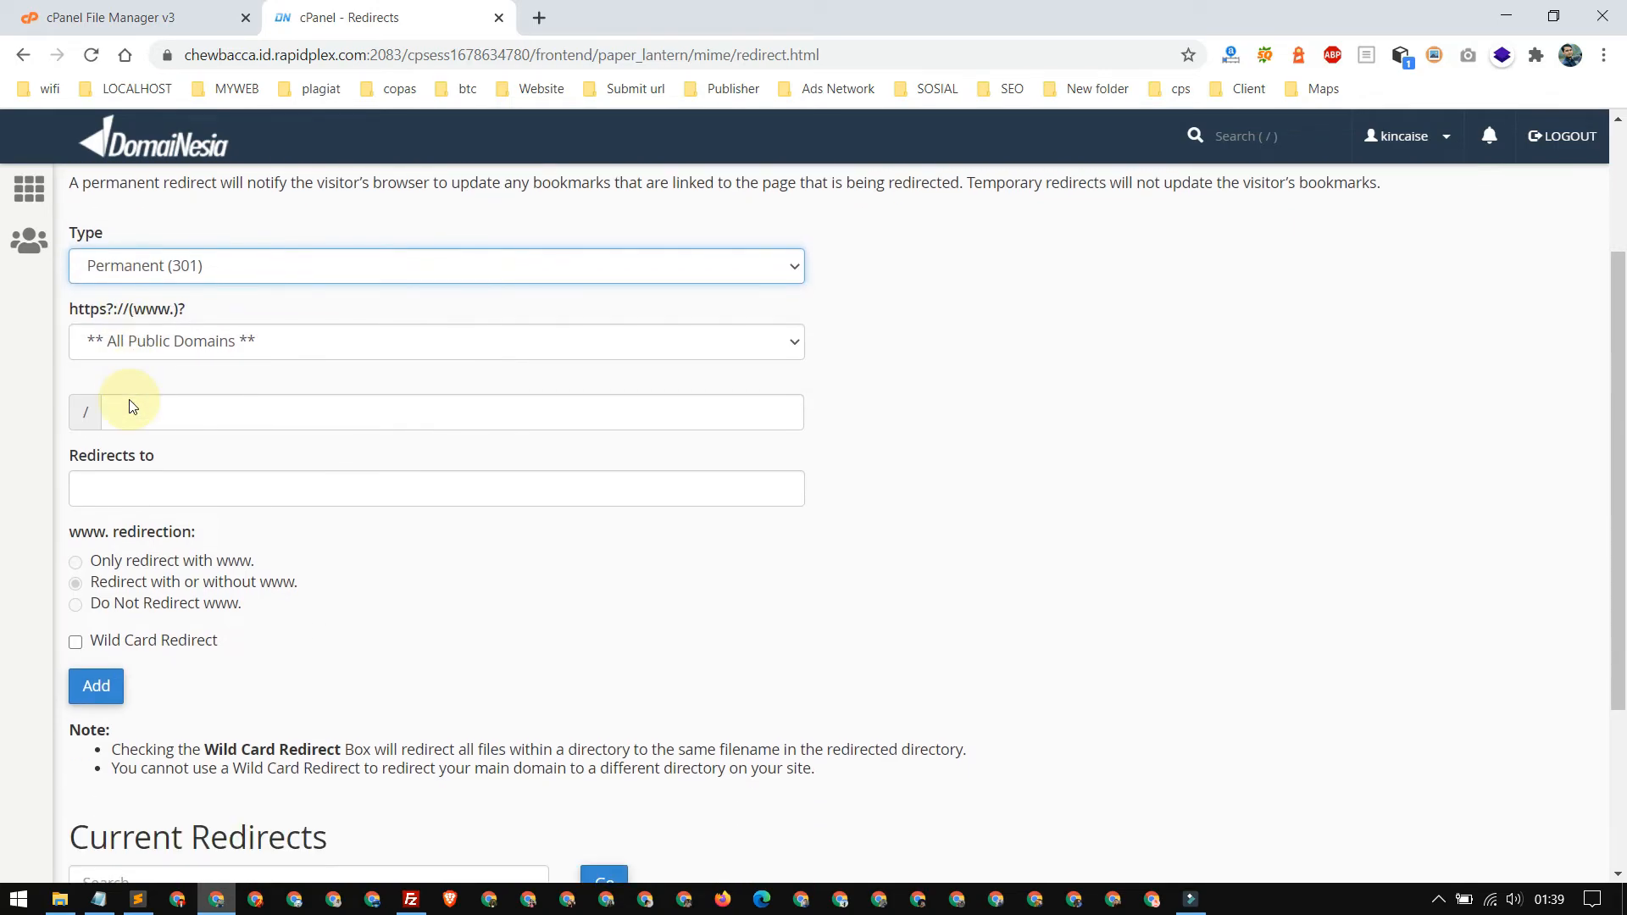
scroll(129, 399, up, 1)
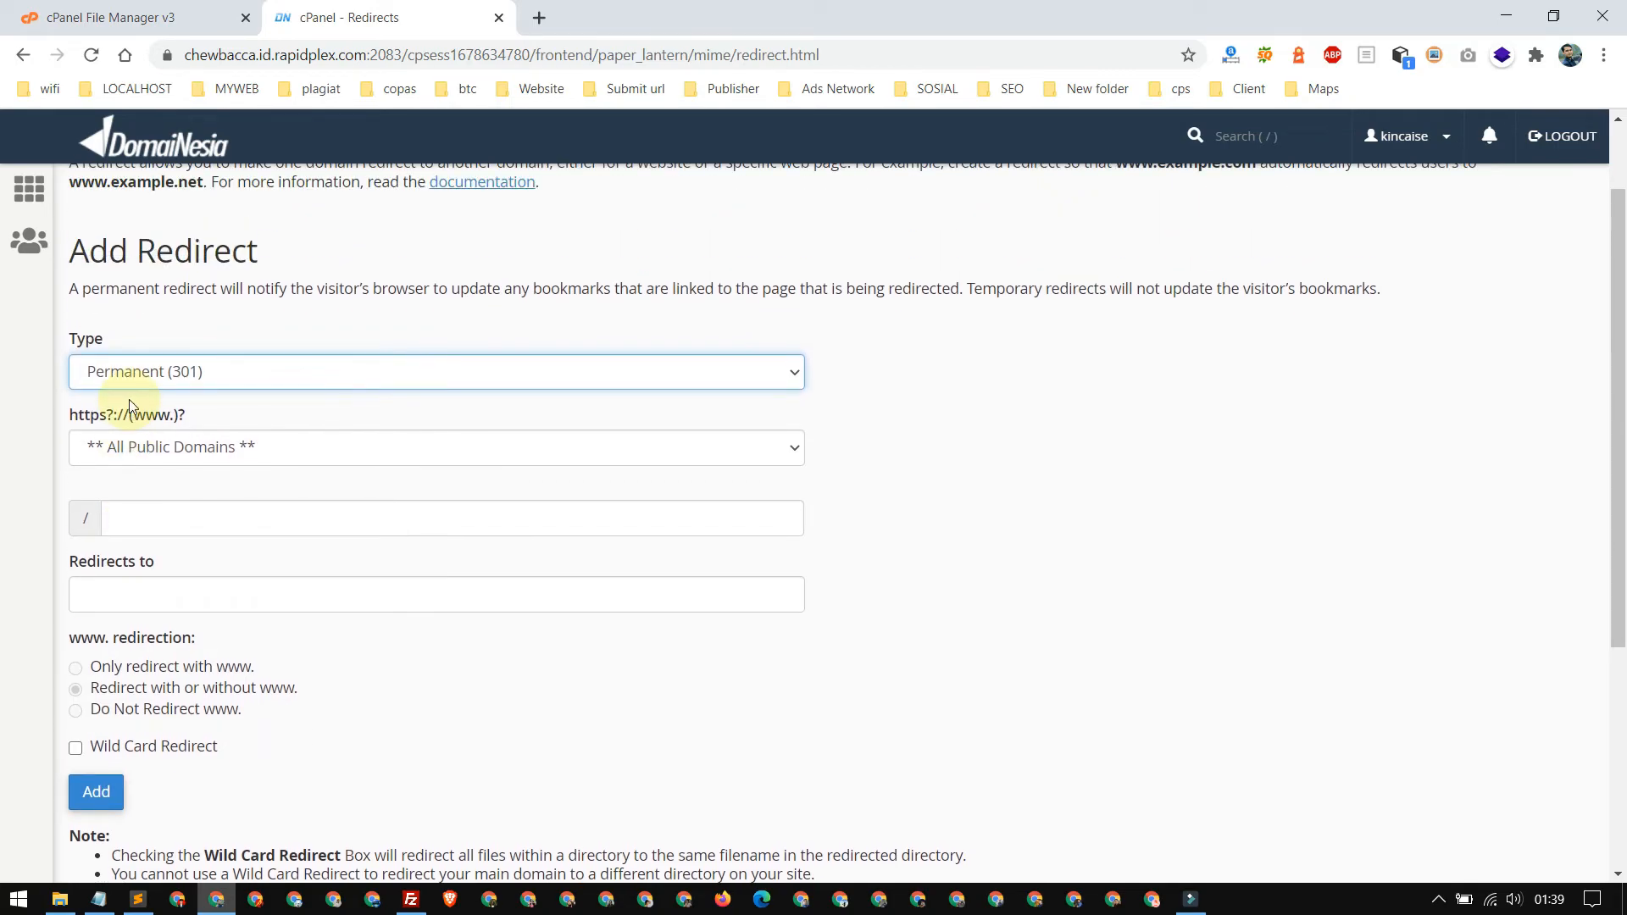
click(266, 449)
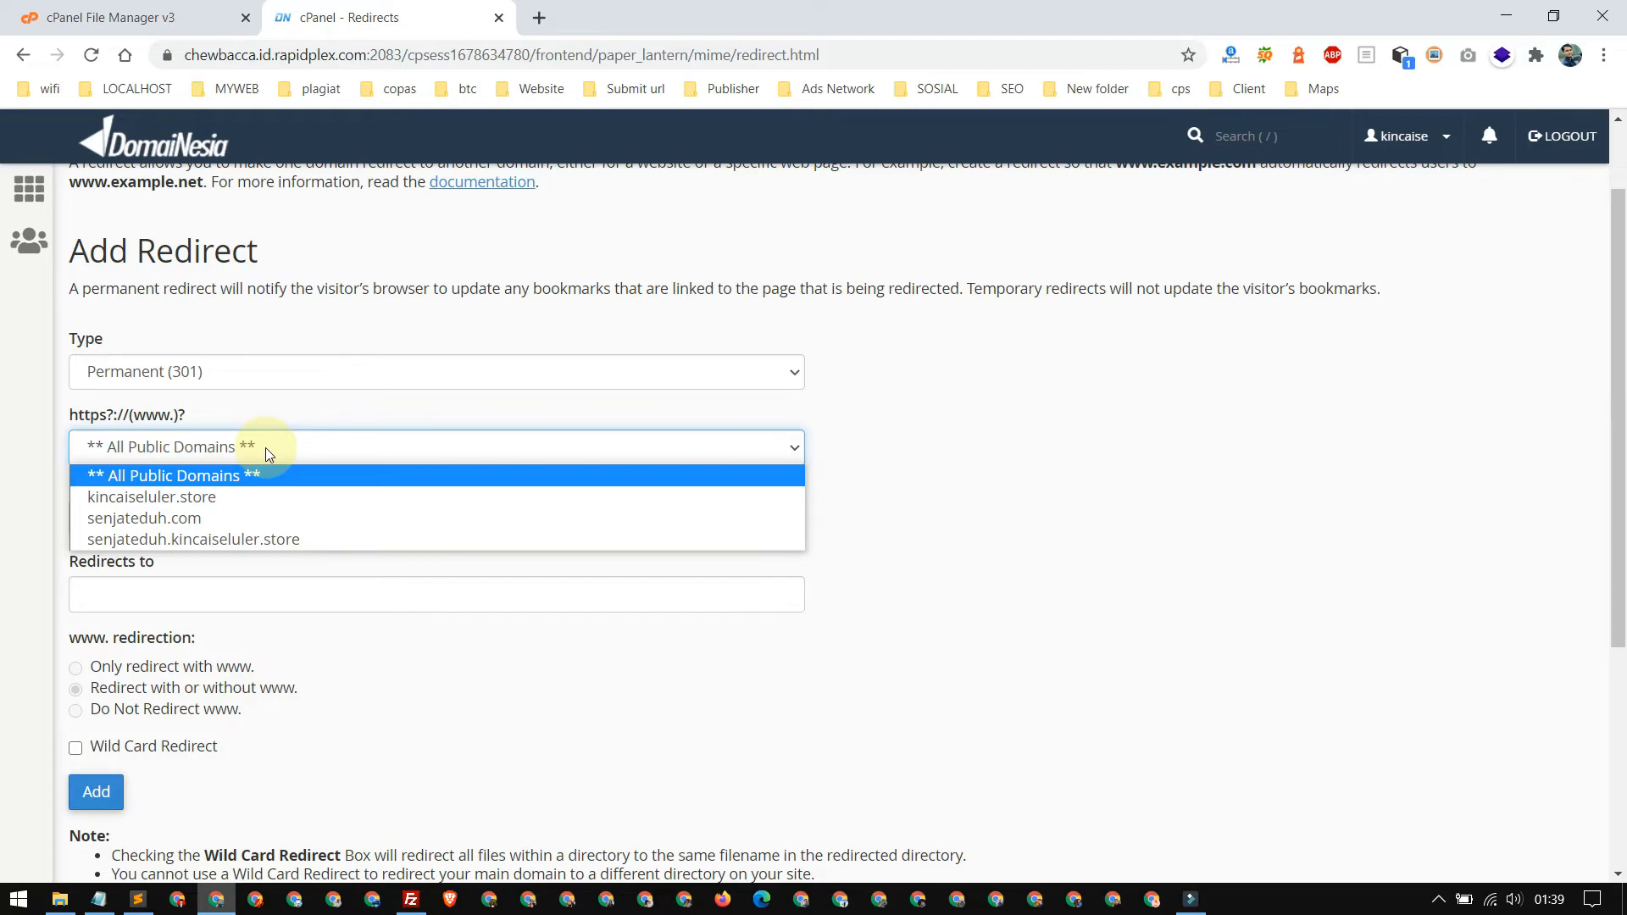
click(209, 499)
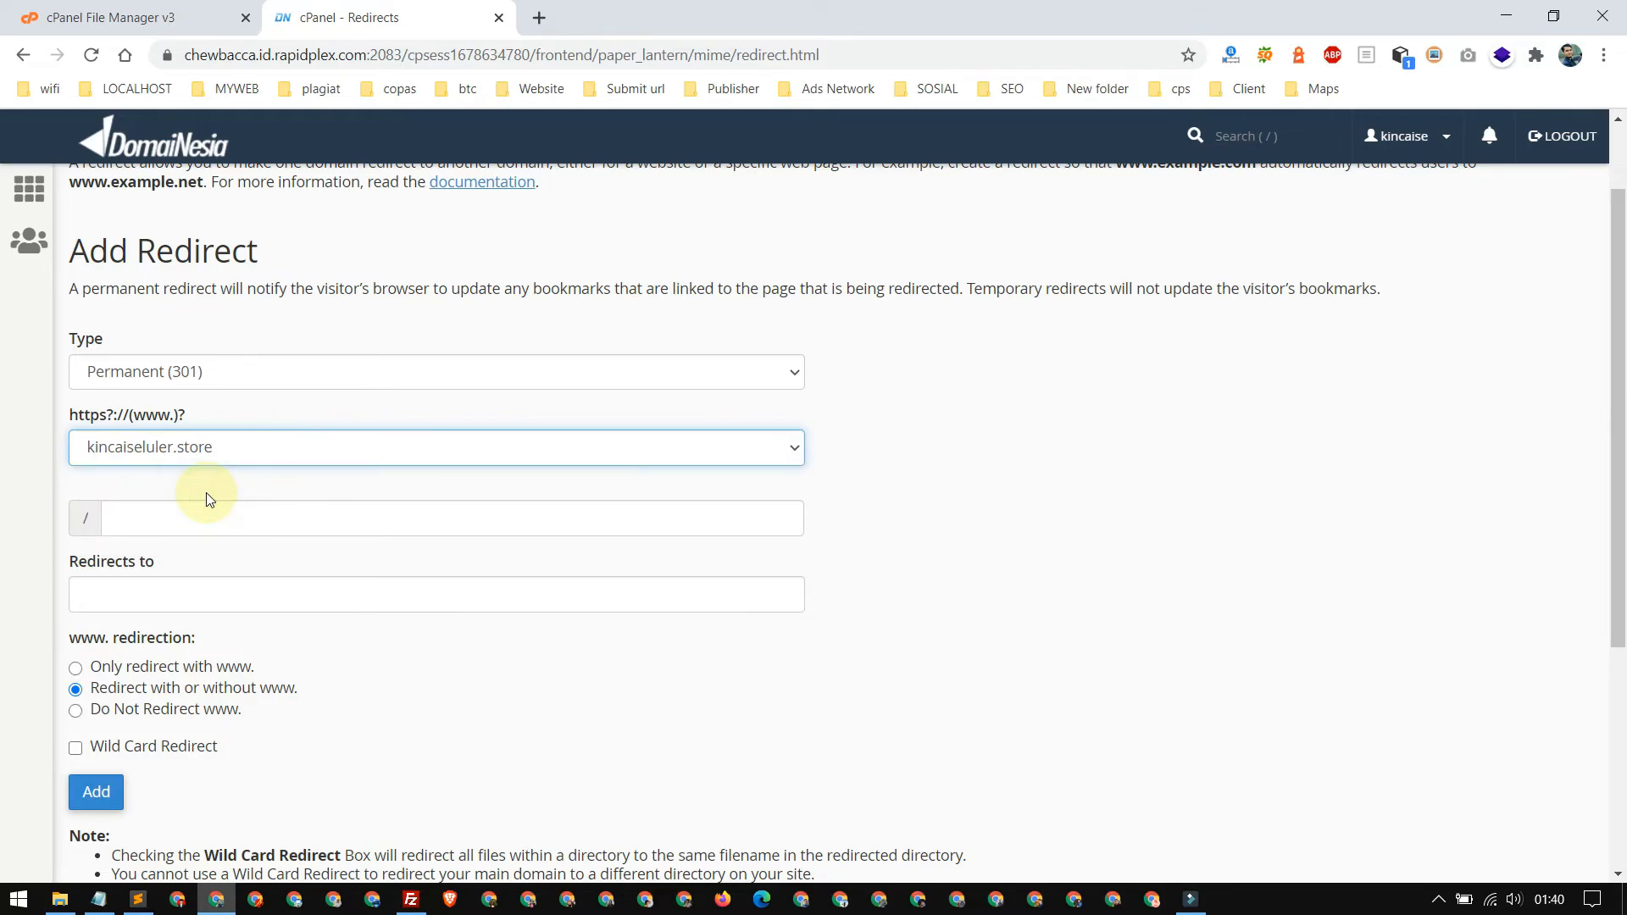
Load kincaiseluler.store/.senjateduh.com in a new browser tab.
click(539, 17)
text(kinca)
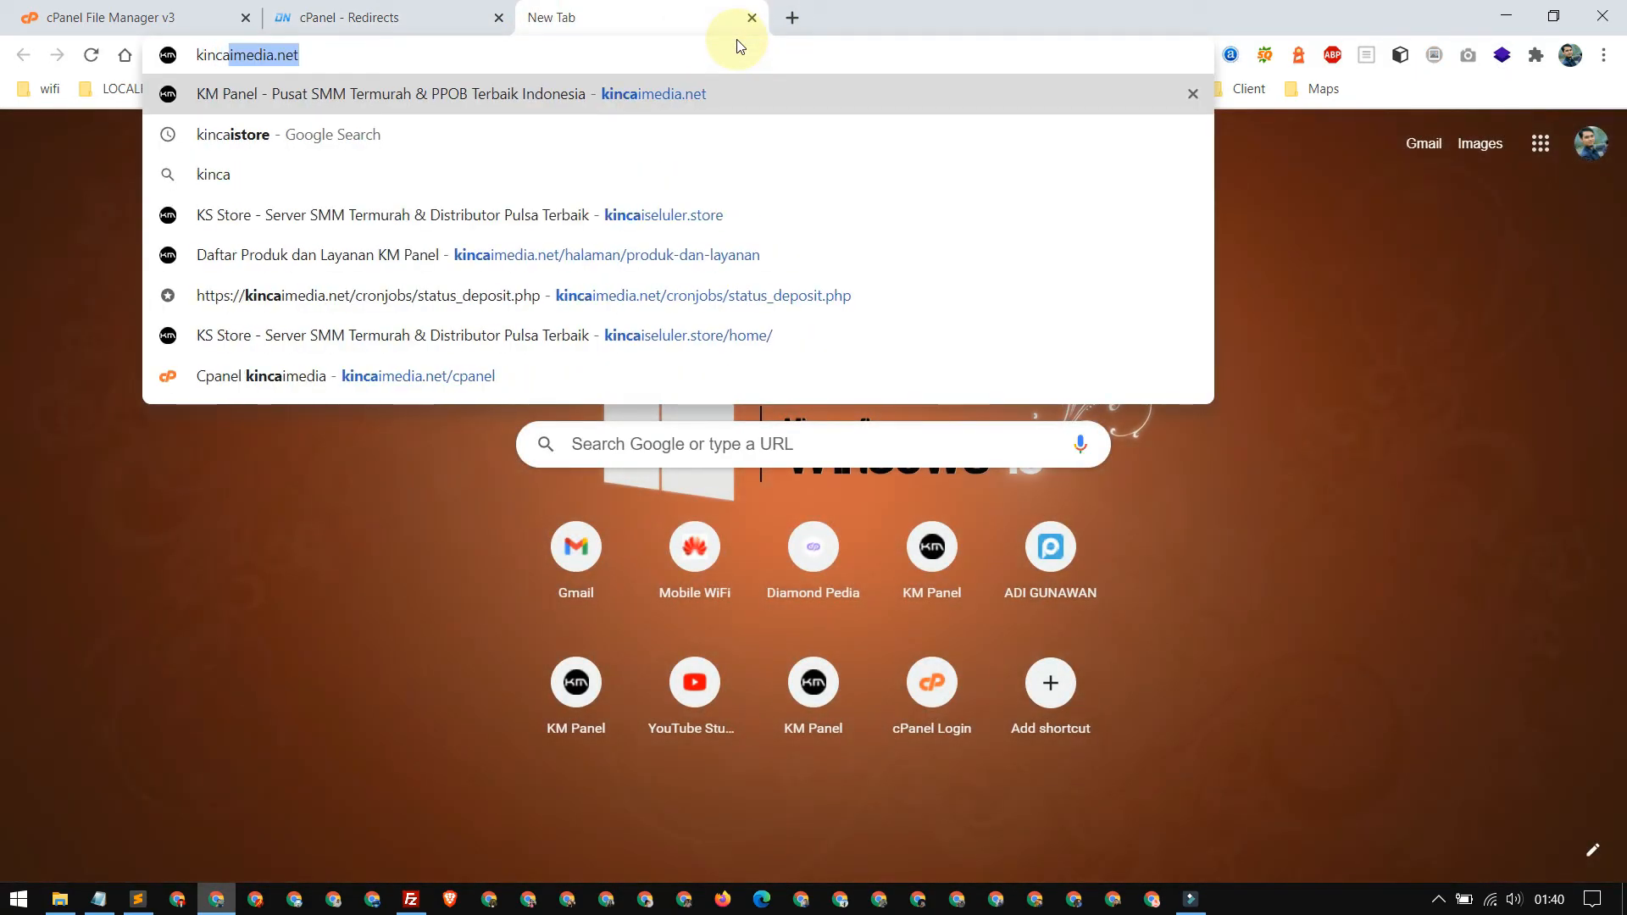
text(ise)
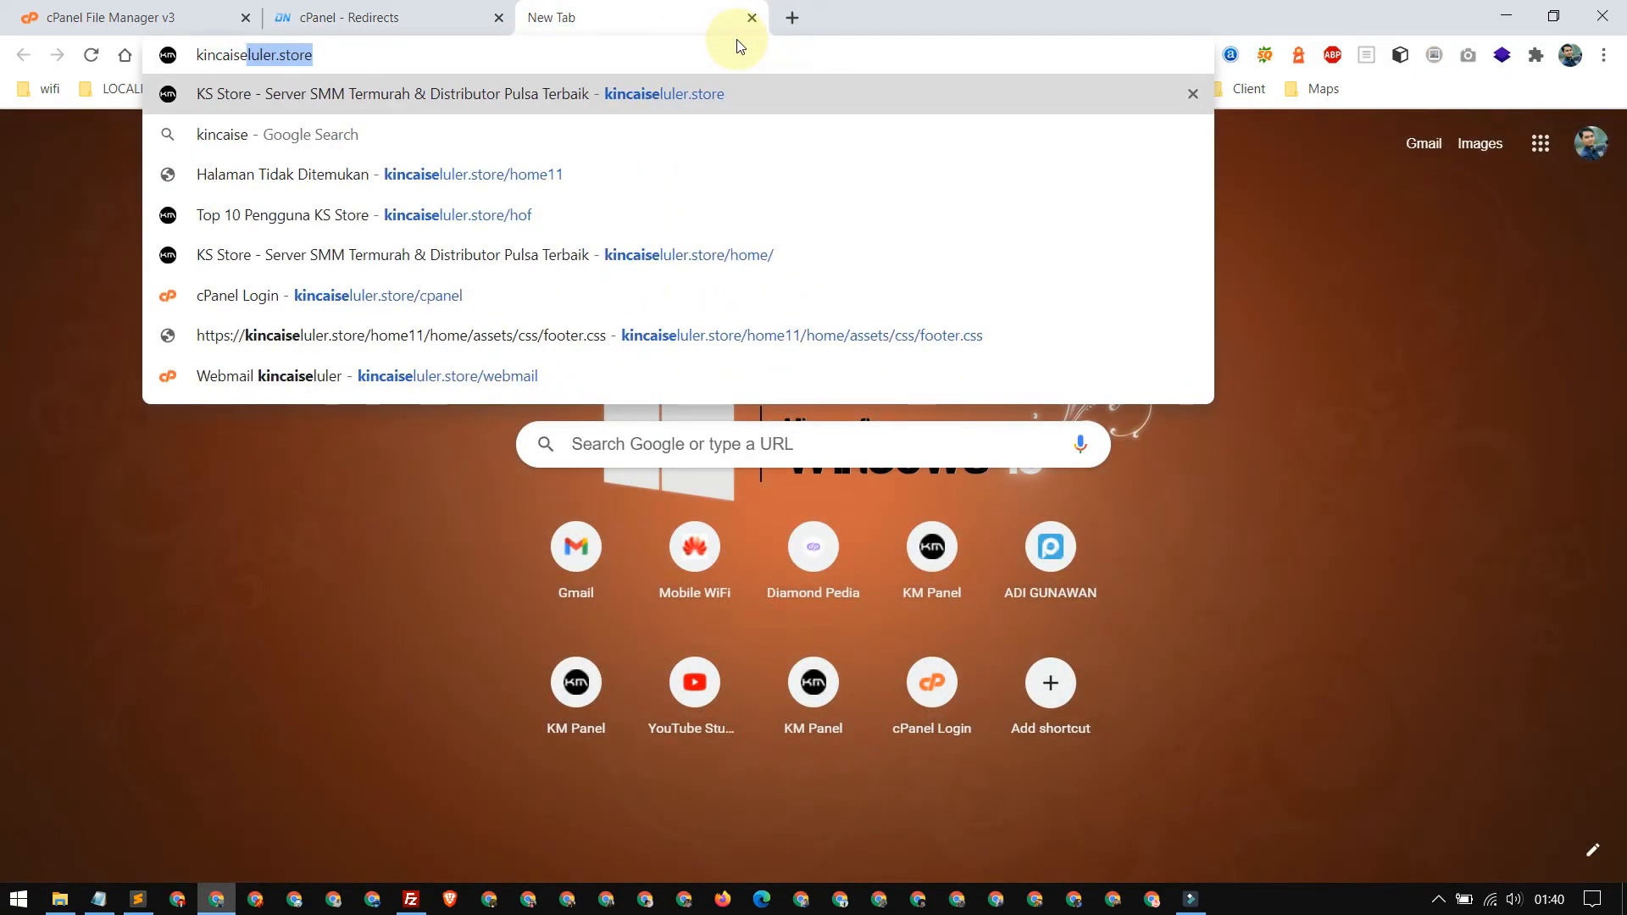
key(Right)
text(/)
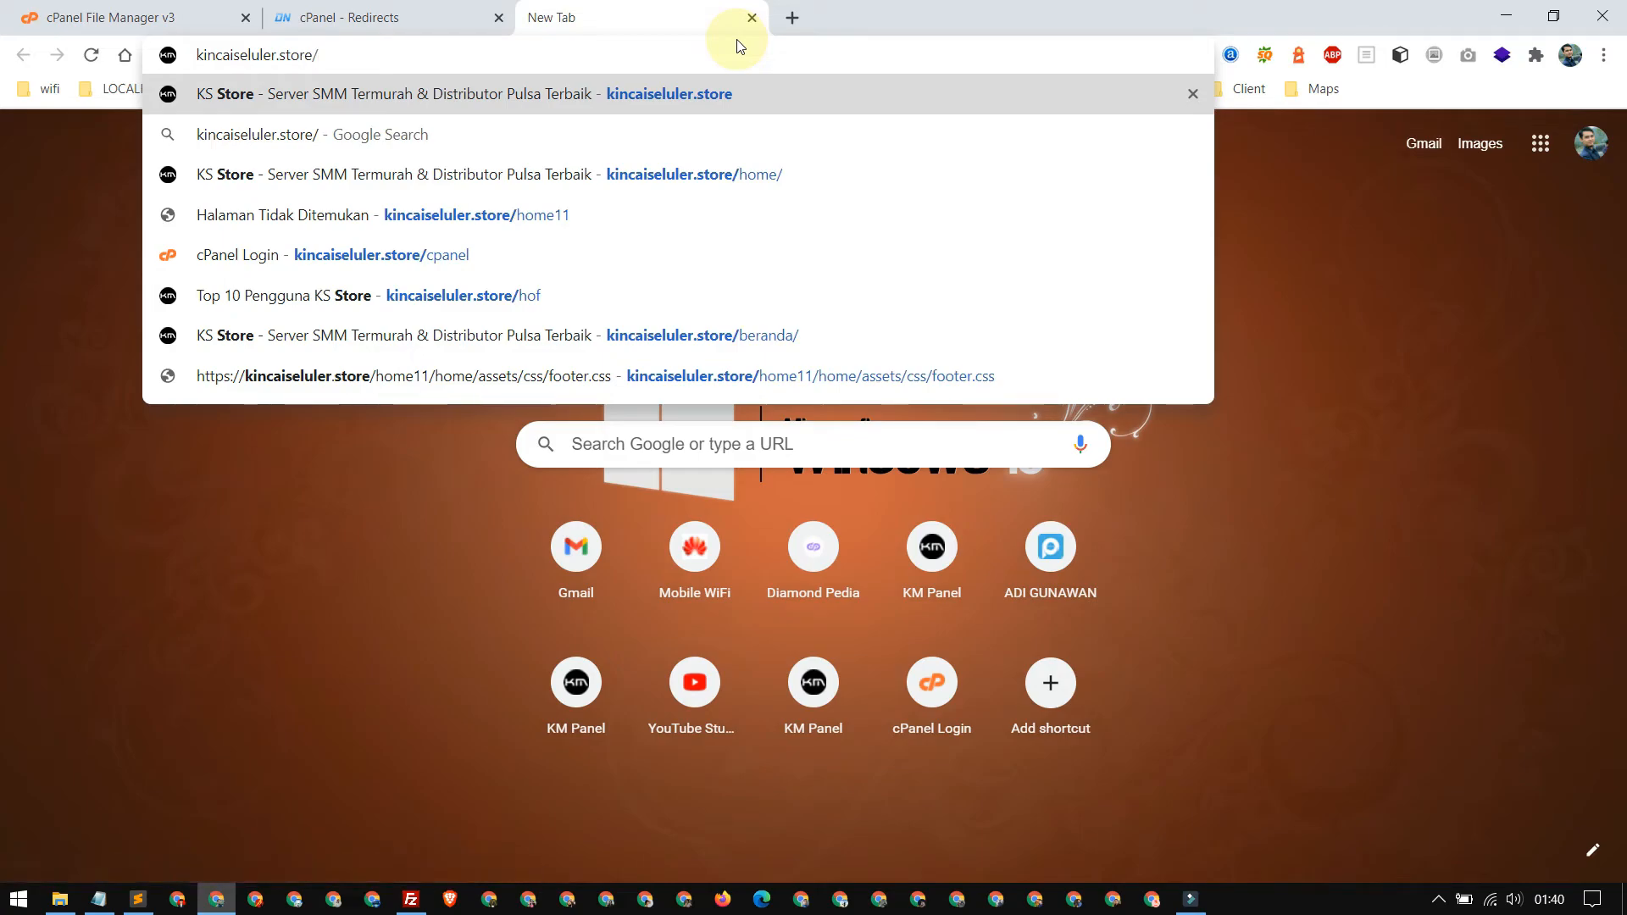
text(.senjateduh.com)
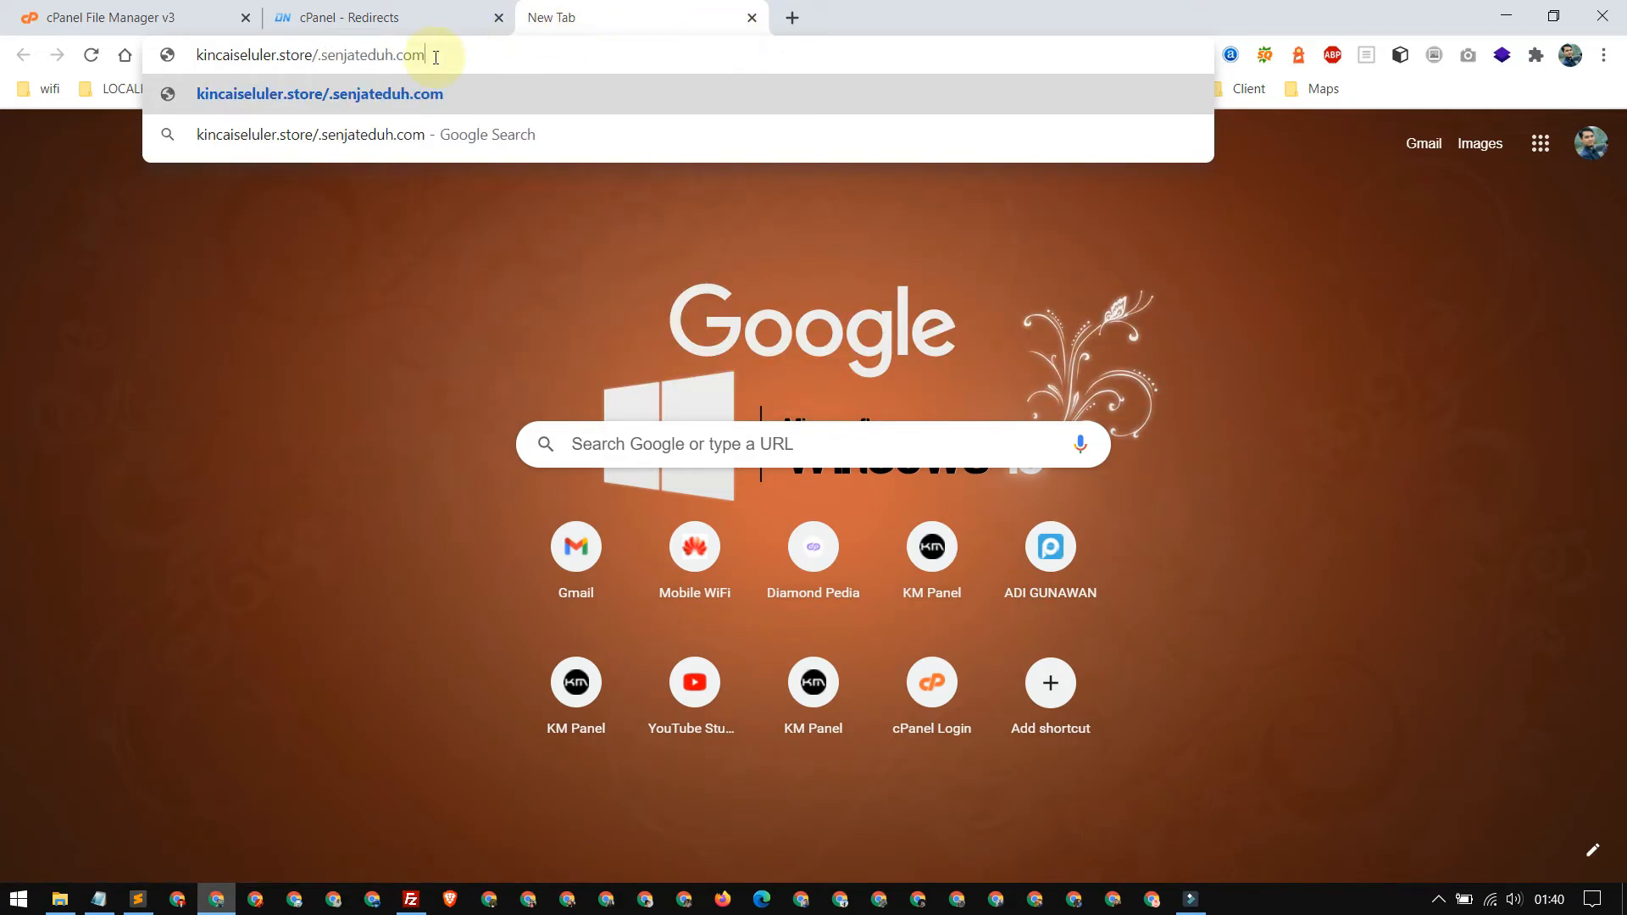
drag(434, 55, 320, 56)
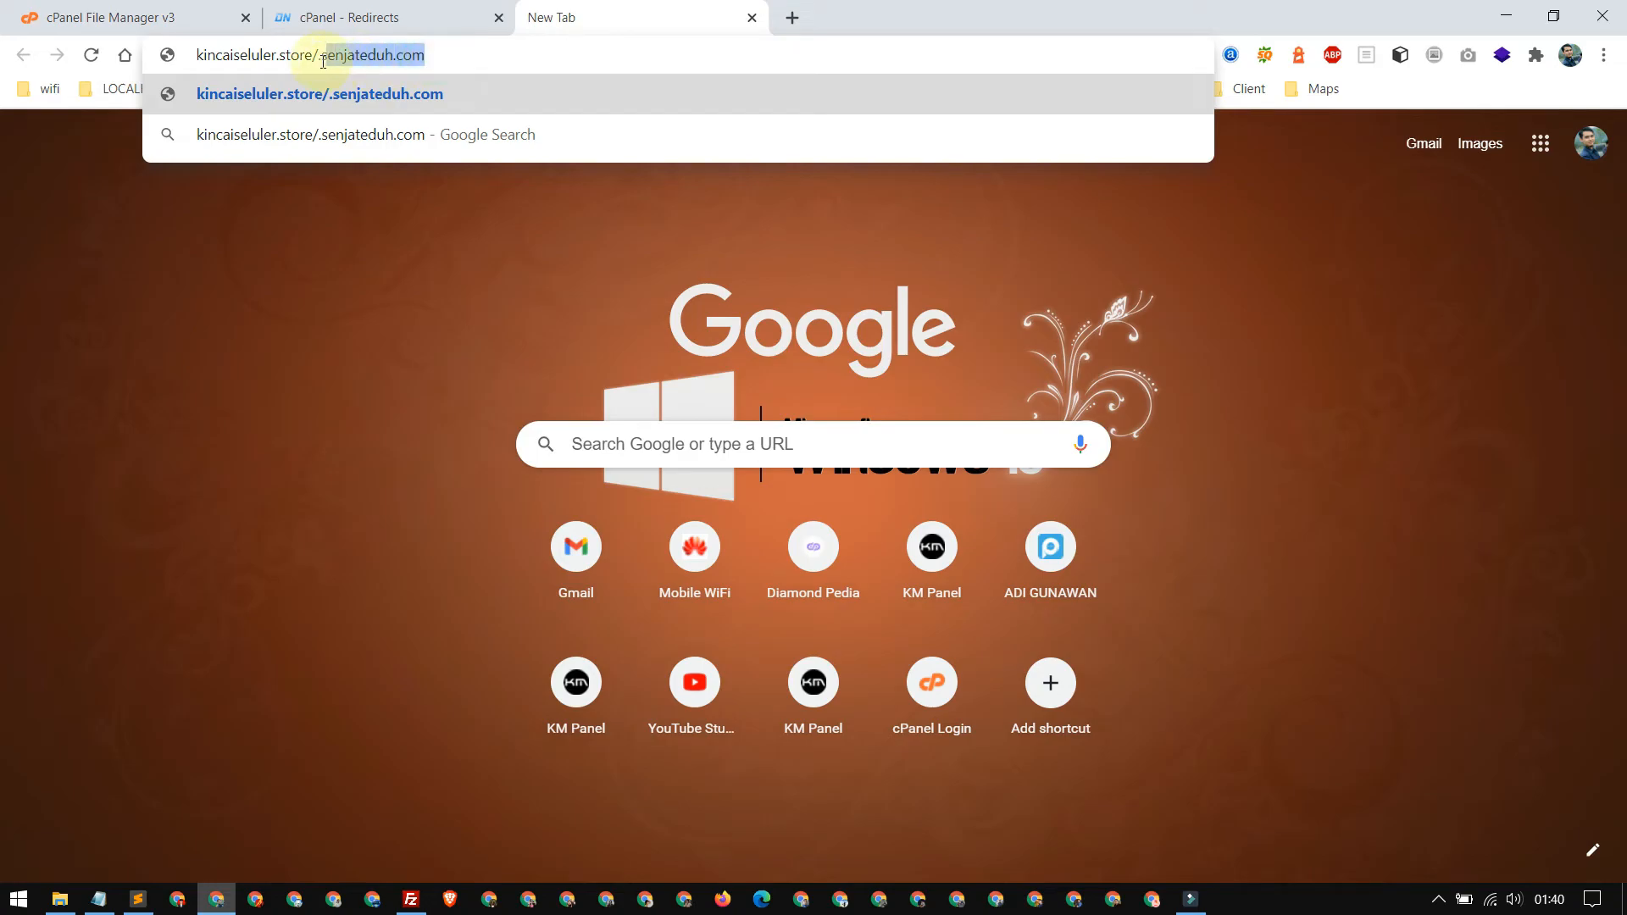
click(436, 59)
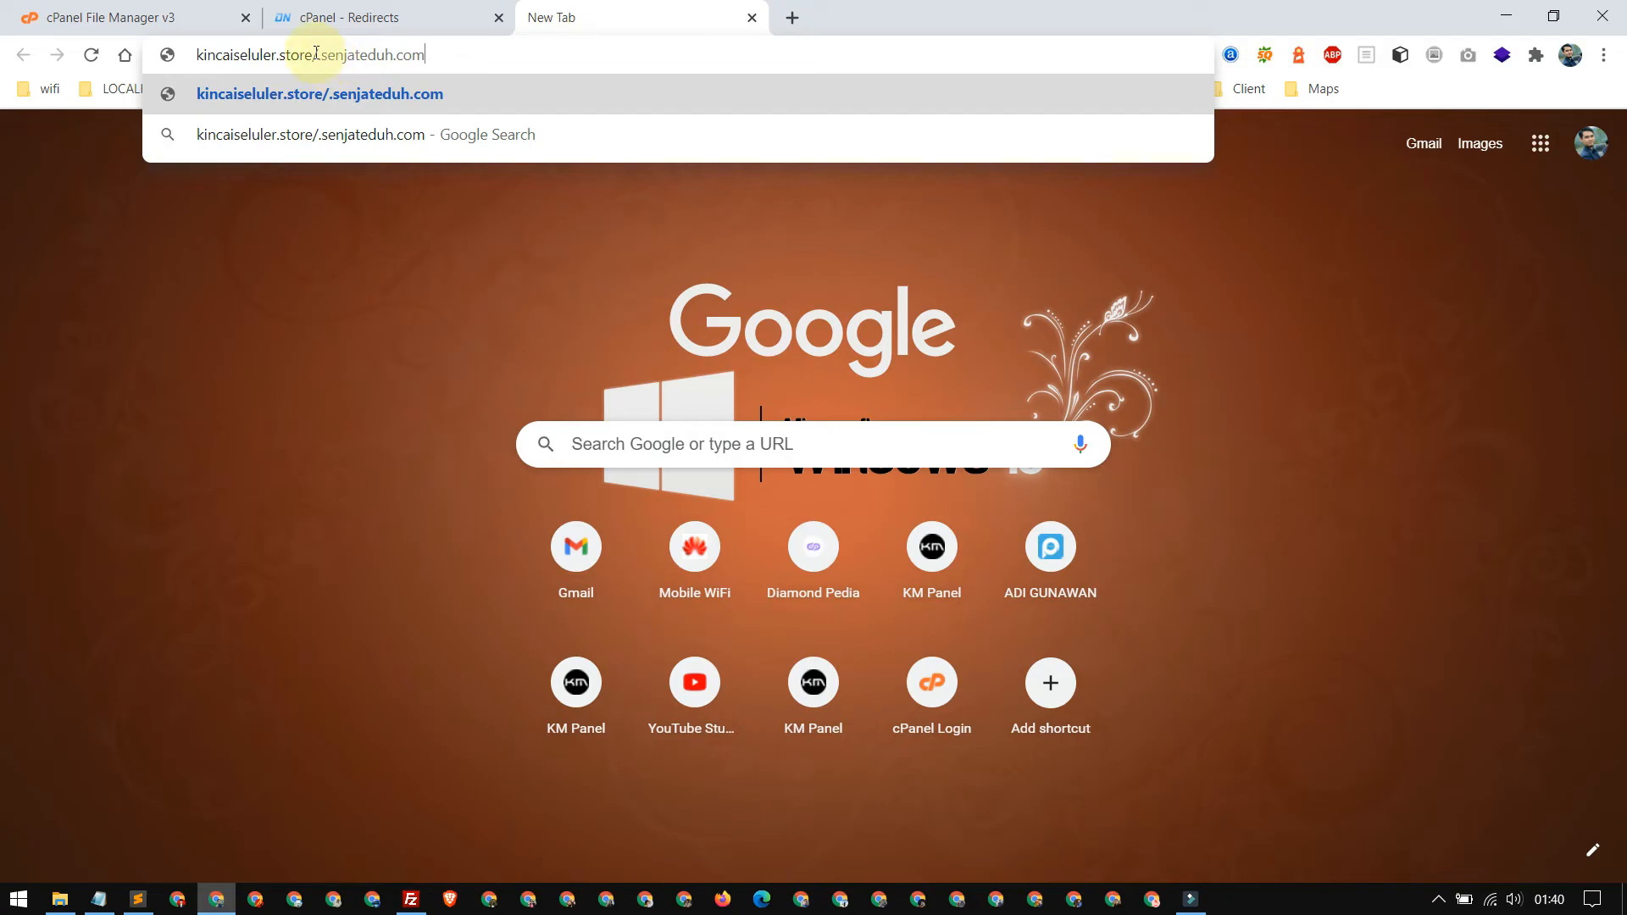
drag(312, 54, 272, 54)
click(432, 55)
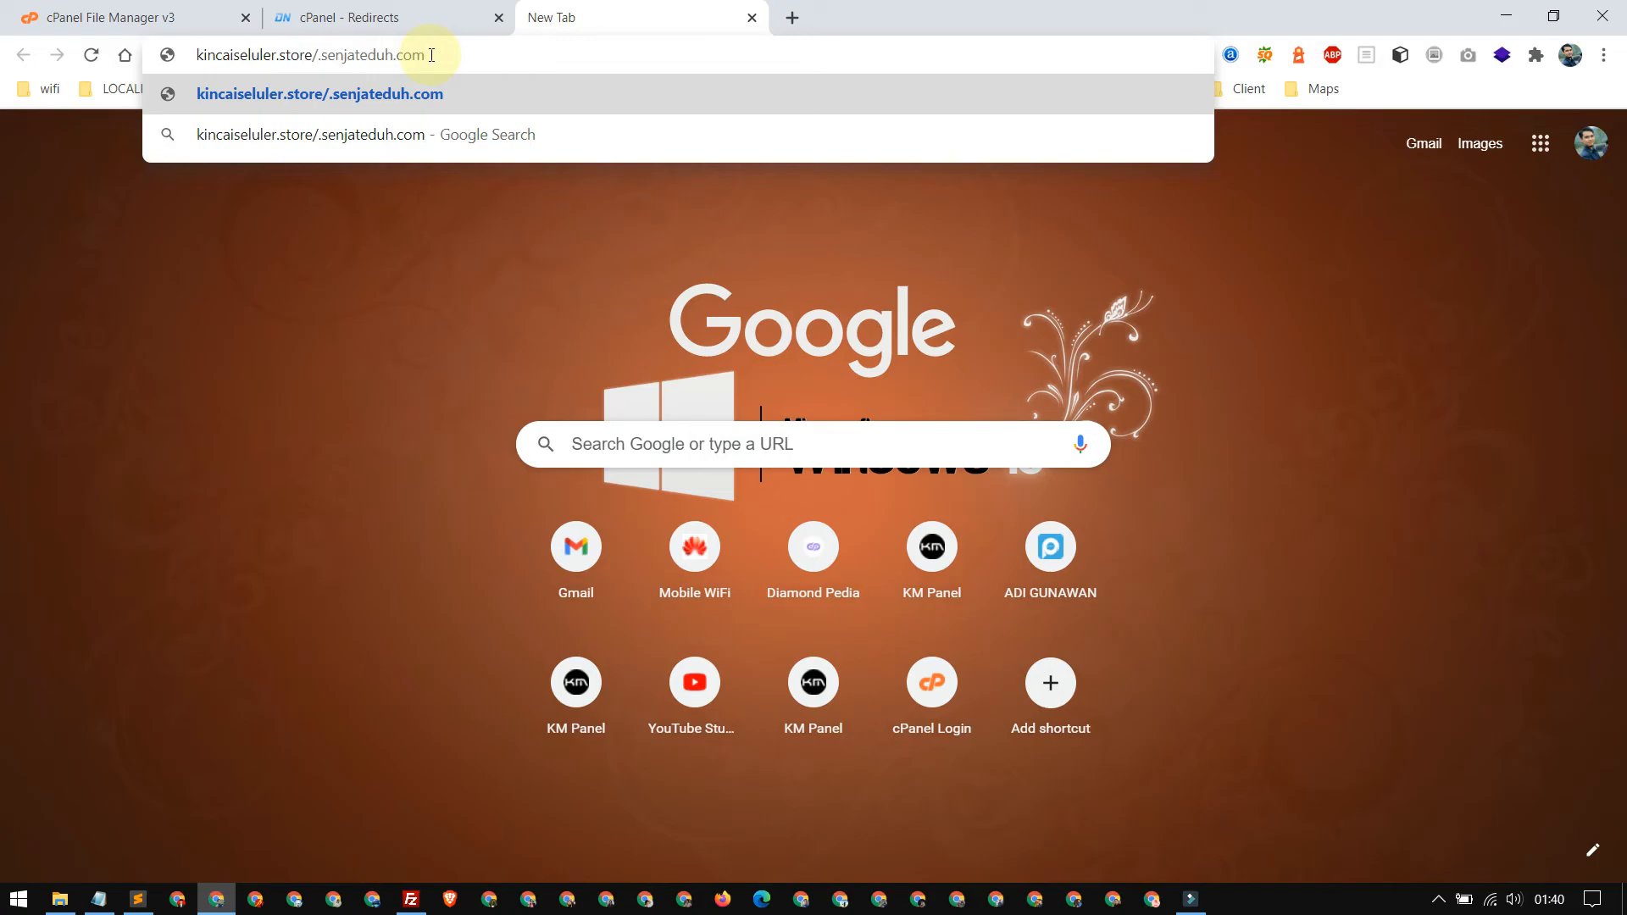
key(Return)
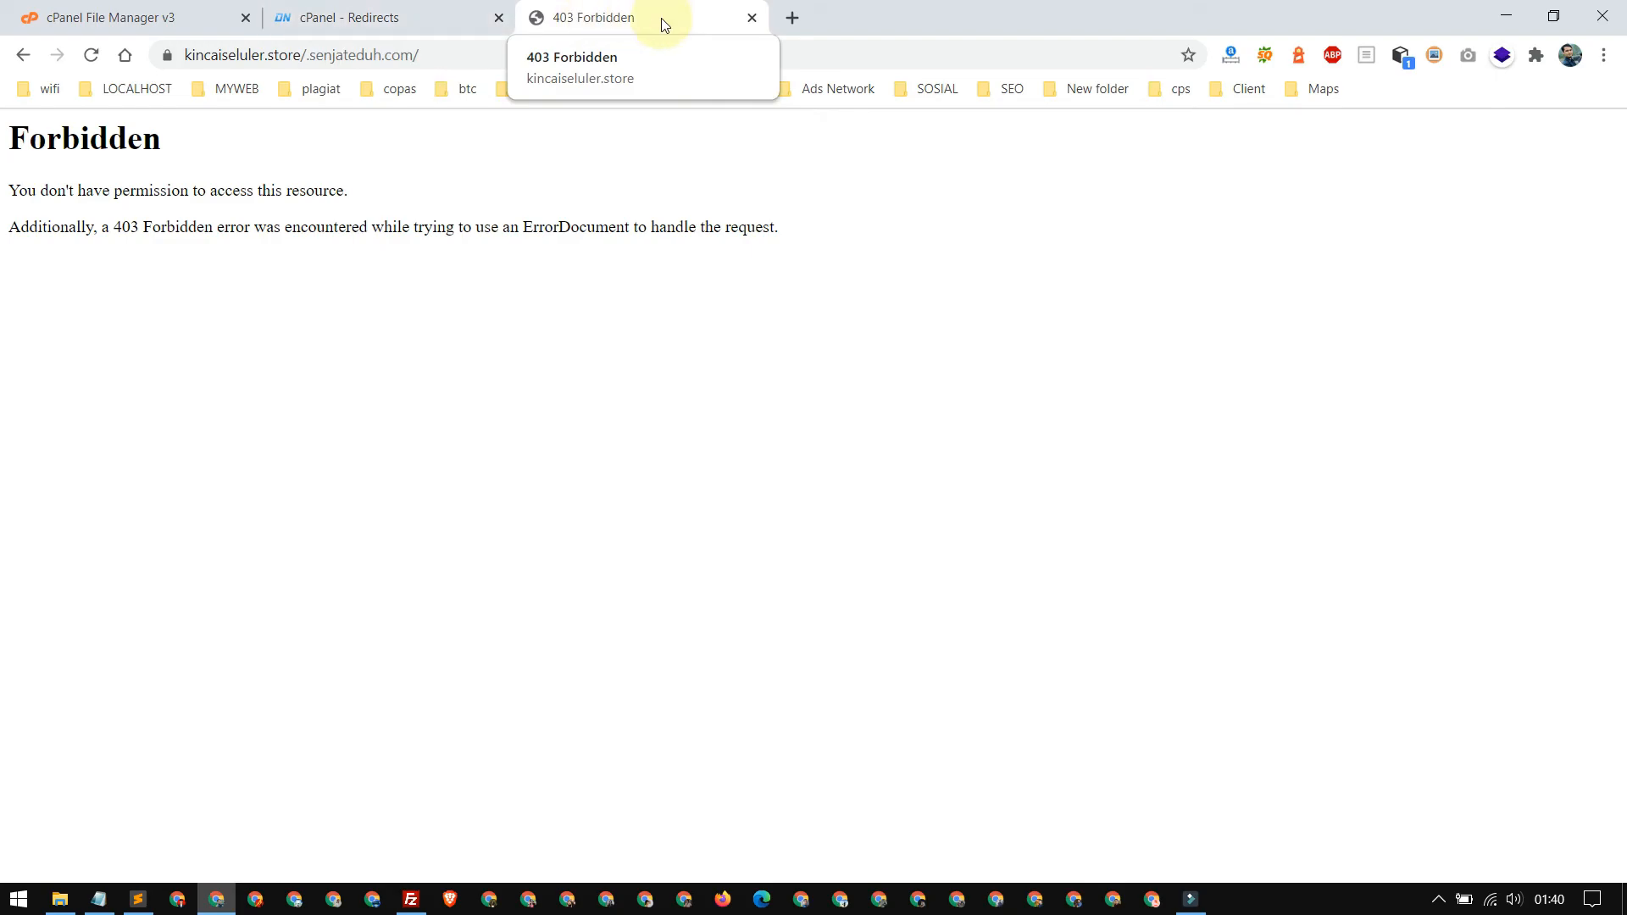
Copy the .senjateduh.com part from the address of the kincaiseluler.store page.
click(389, 19)
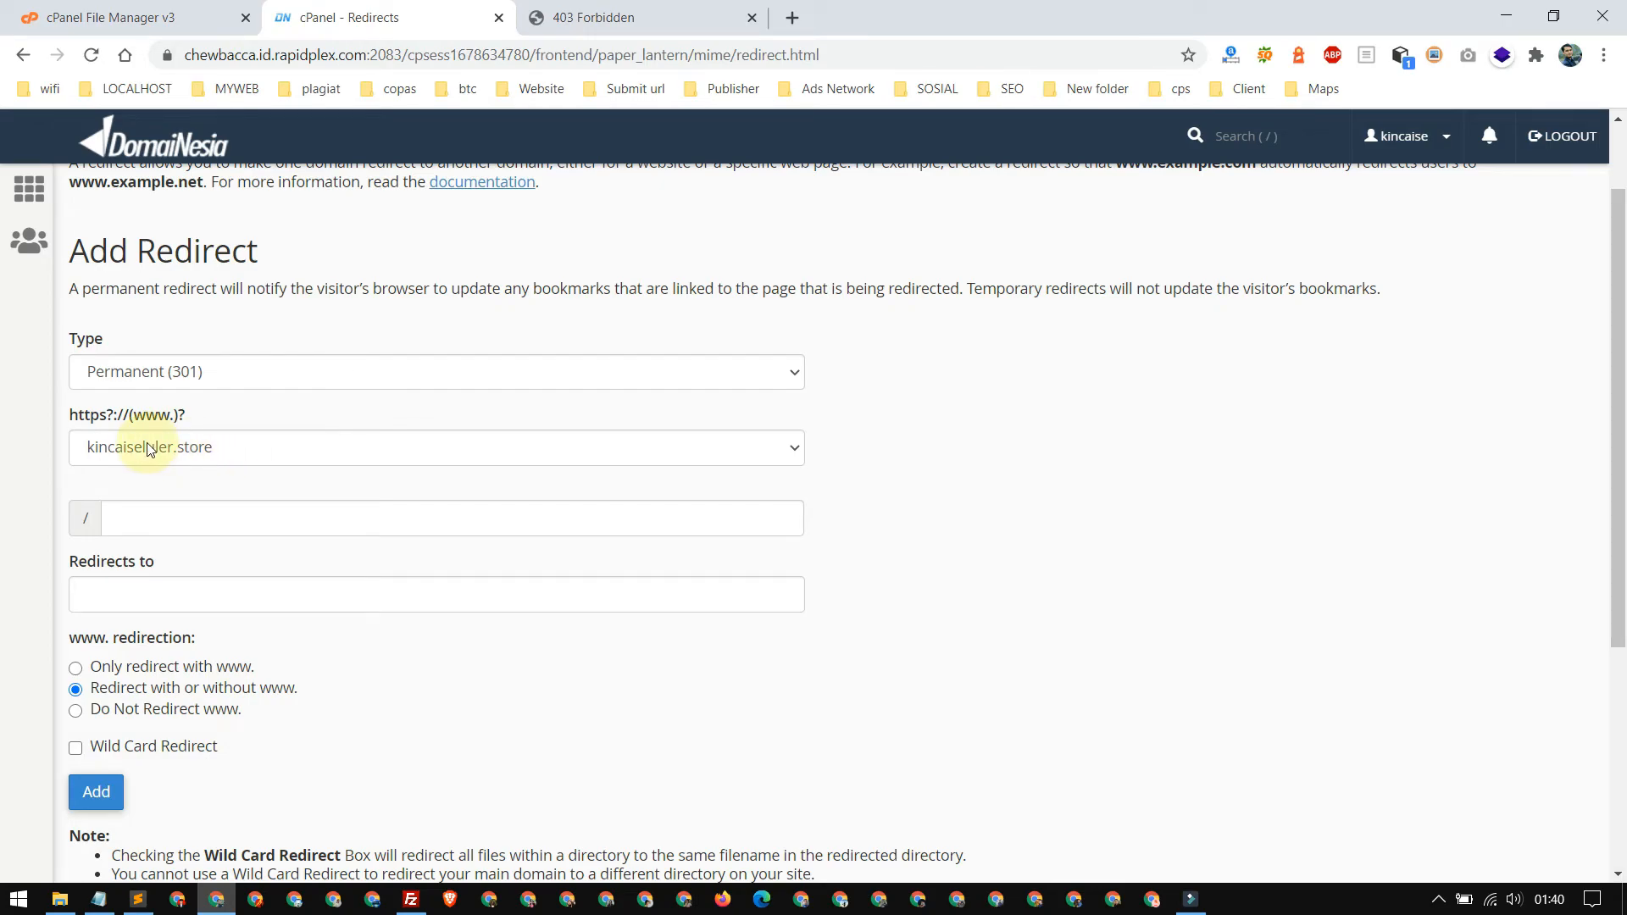
scroll(149, 449, down, 1)
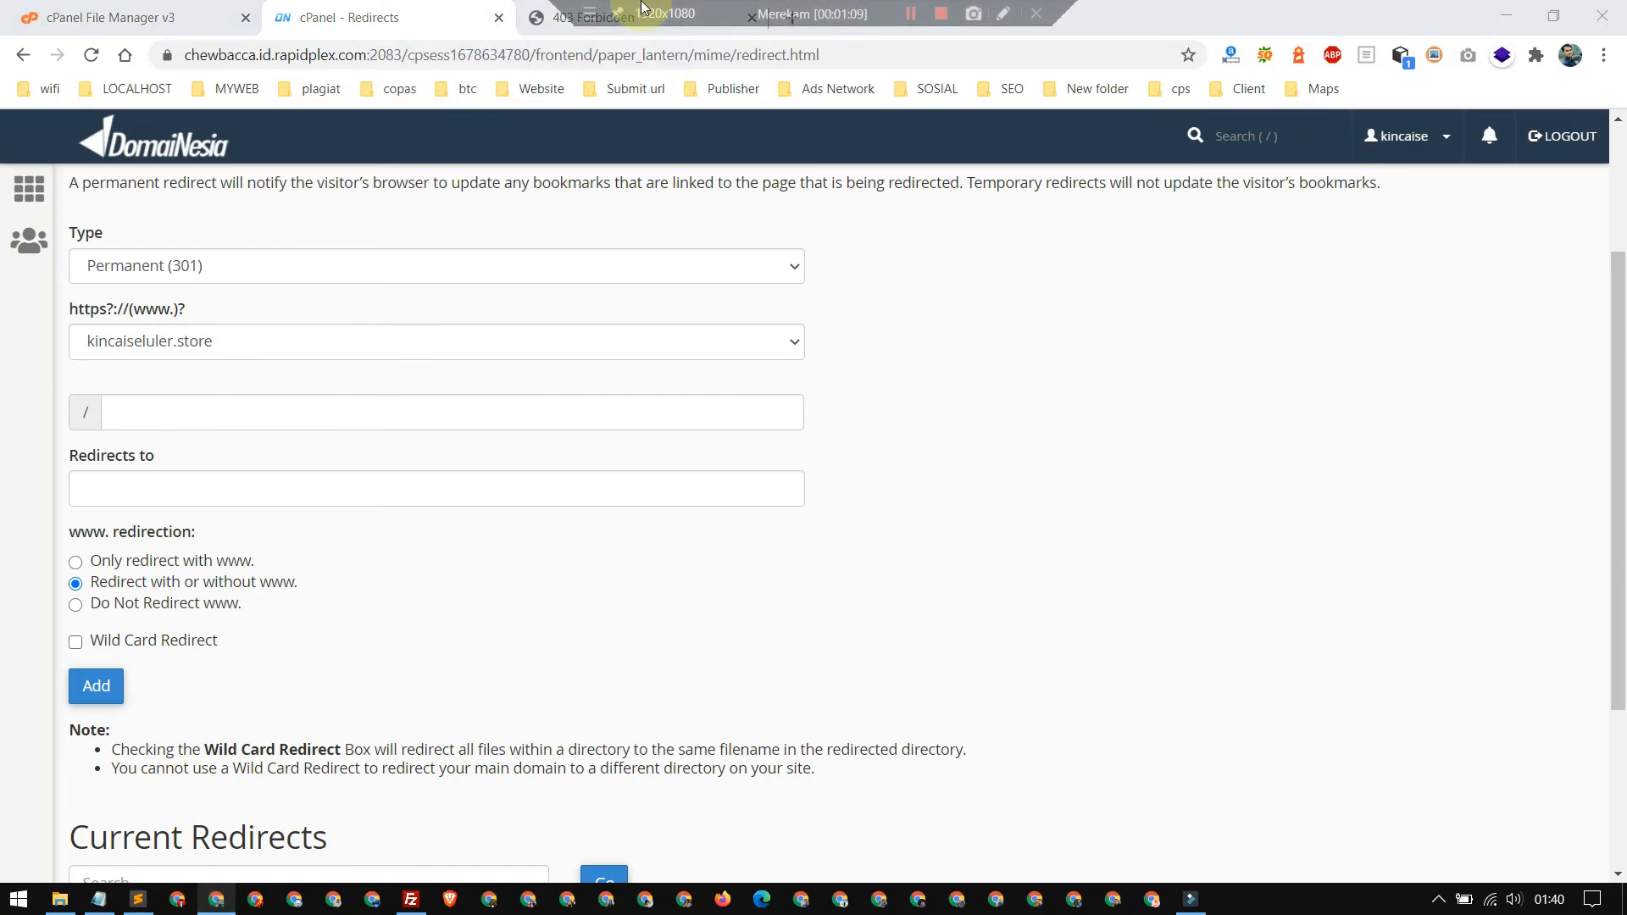
click(540, 18)
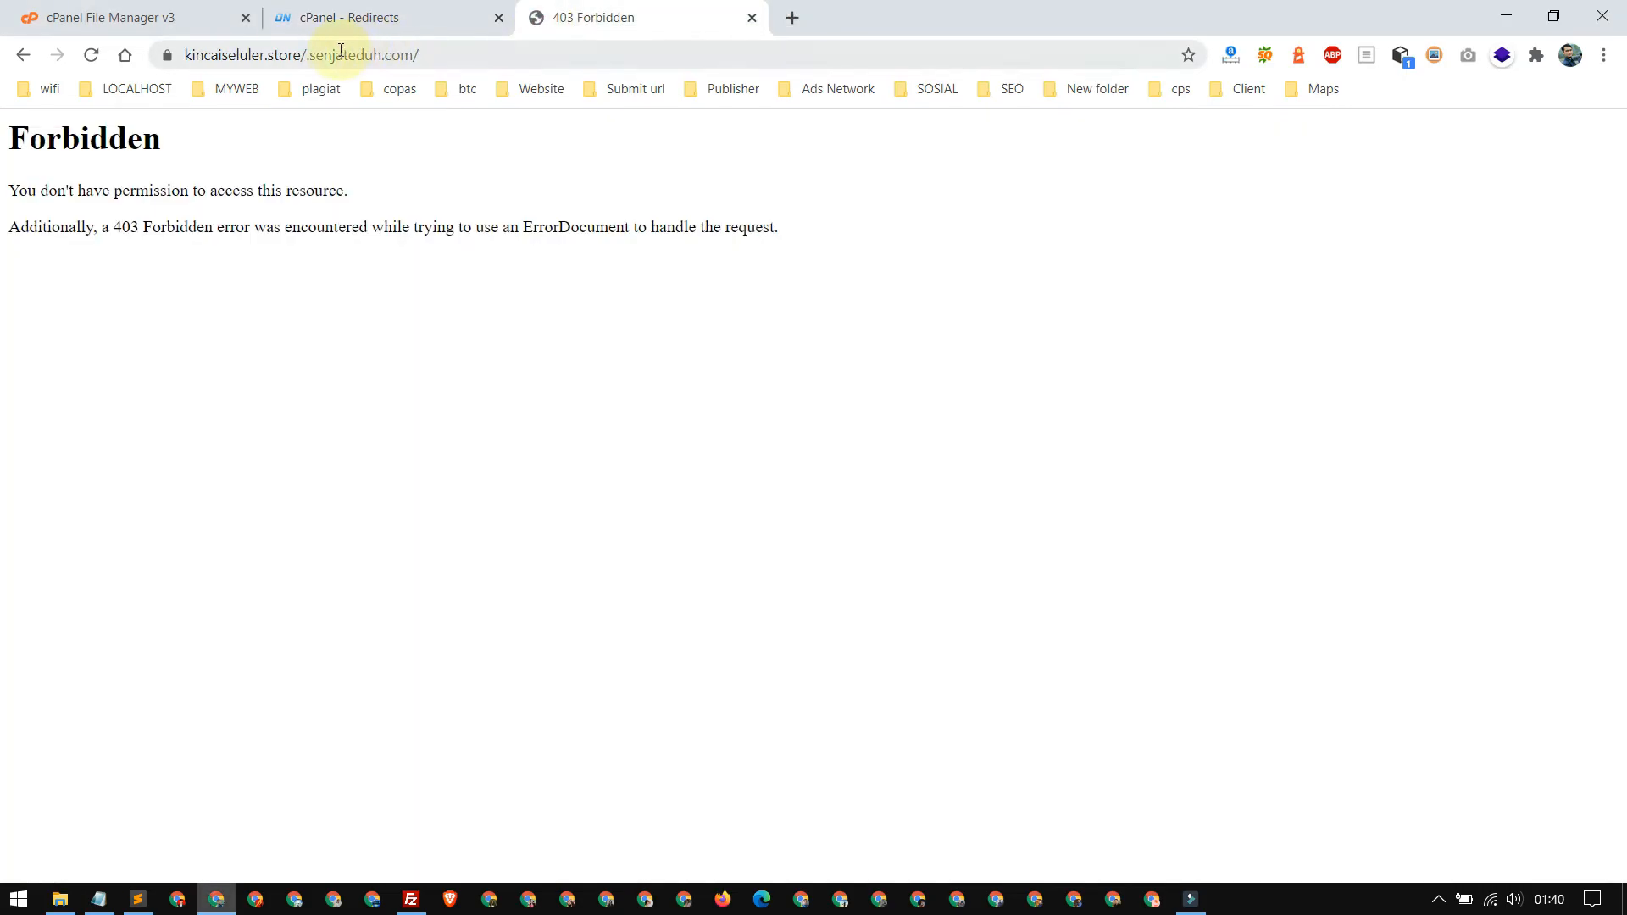
click(305, 56)
drag(354, 56, 412, 59)
right_click(412, 59)
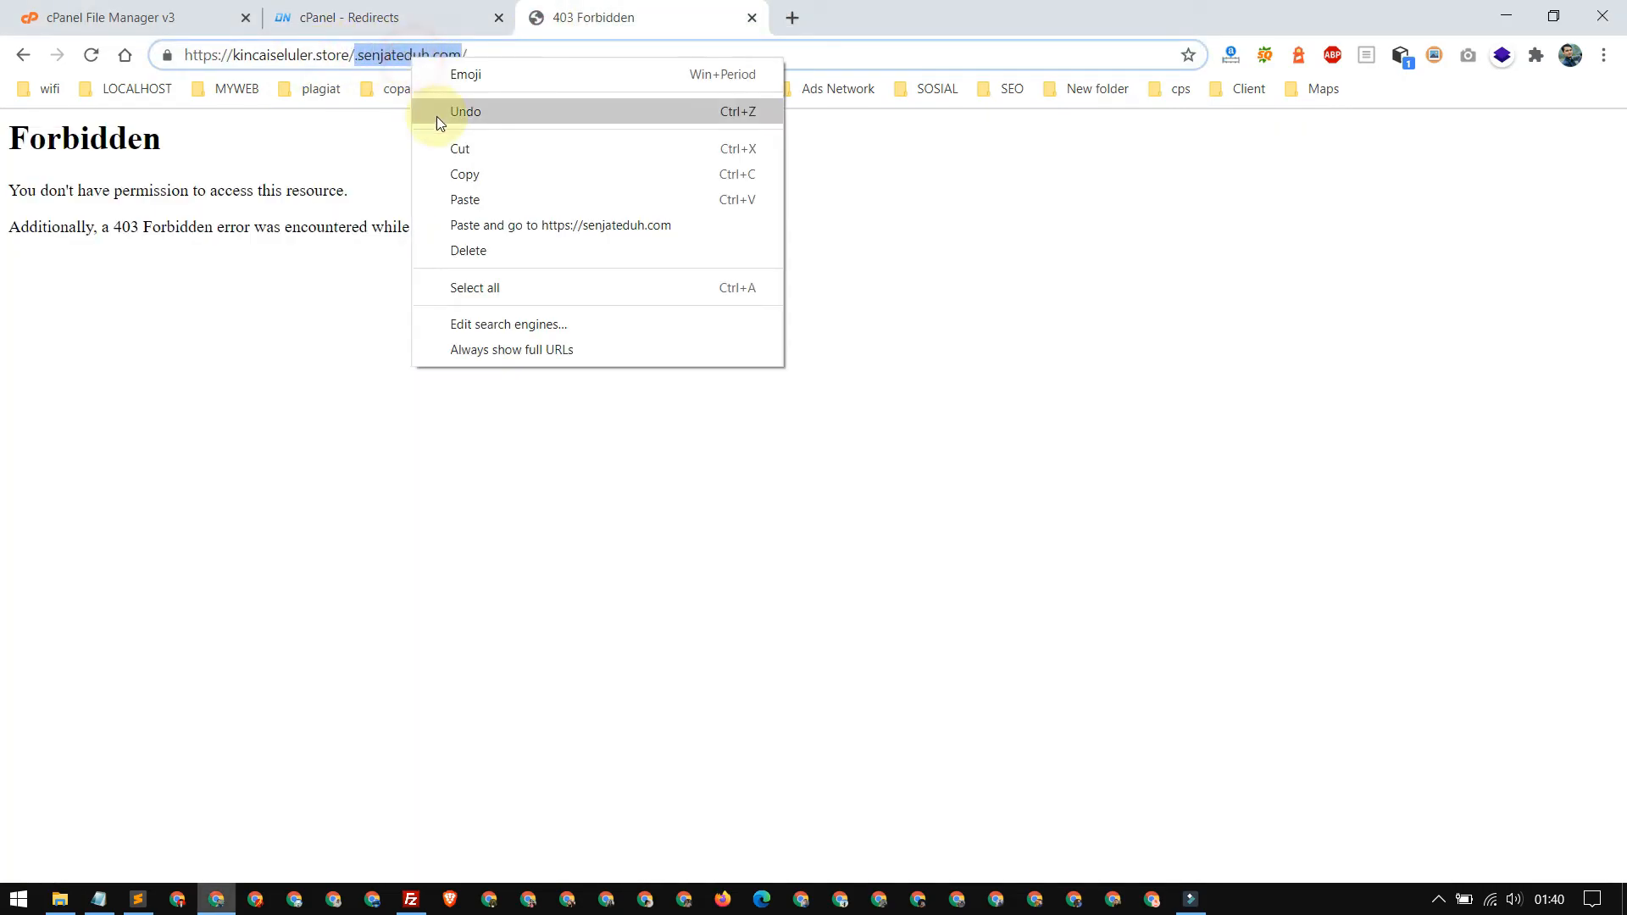
click(450, 169)
Paste .senjateduh.com as the source path after kincaiseluler.store in the Add Redirect form.
click(441, 18)
click(167, 410)
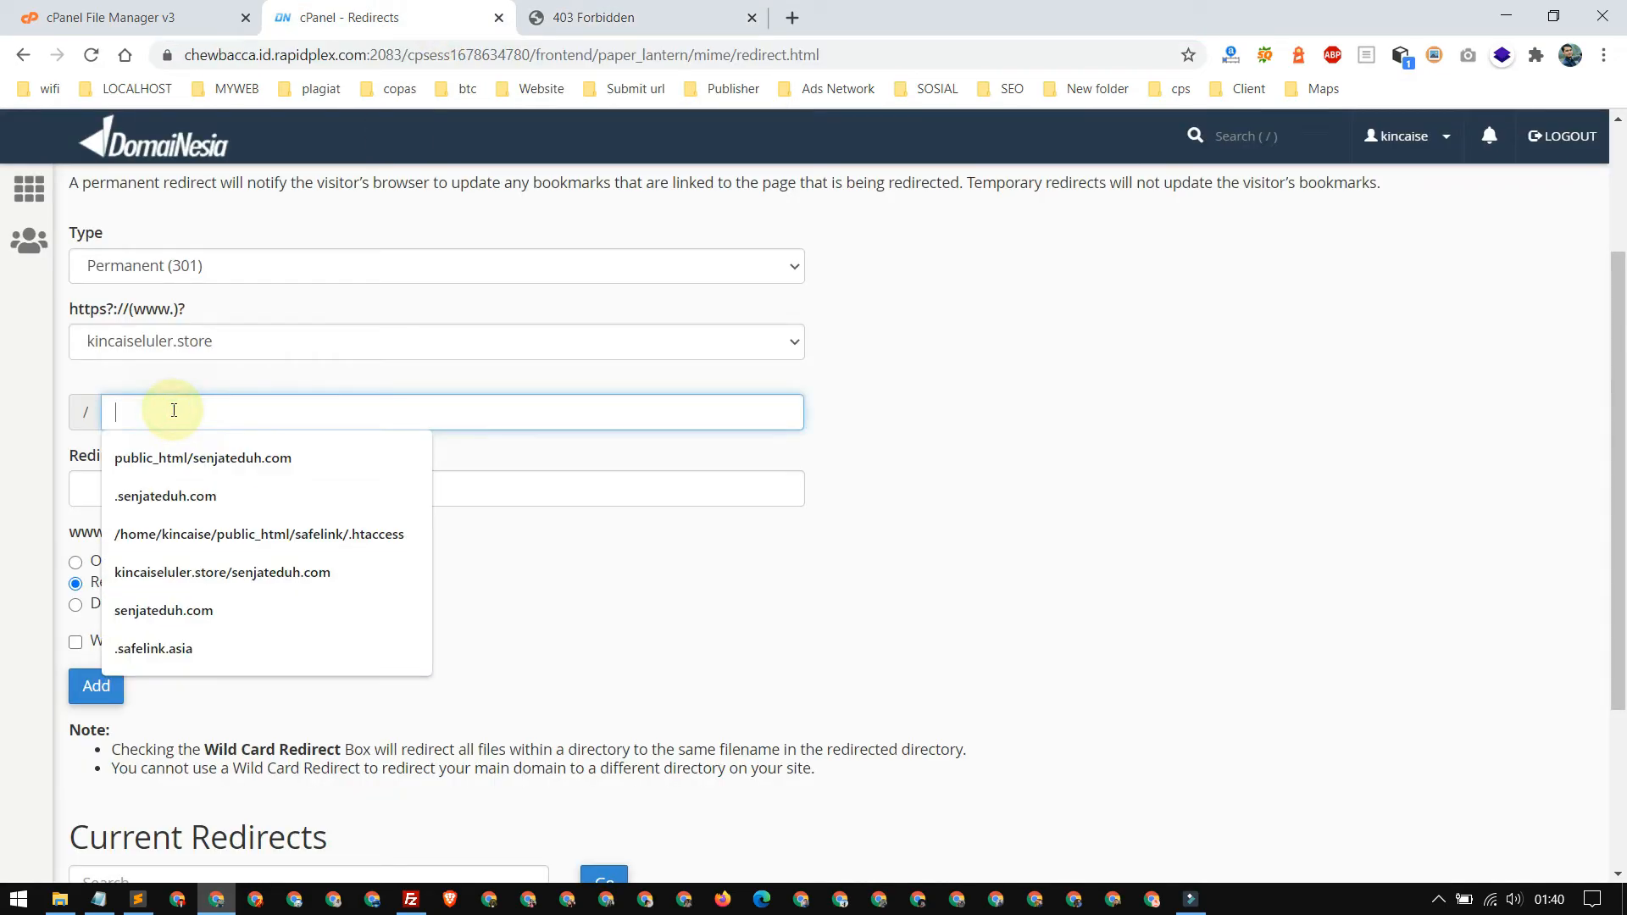
scroll(169, 390, up, 1)
scroll(167, 421, up, 1)
click(171, 518)
key(ctrl+v)
scroll(334, 531, down, 3)
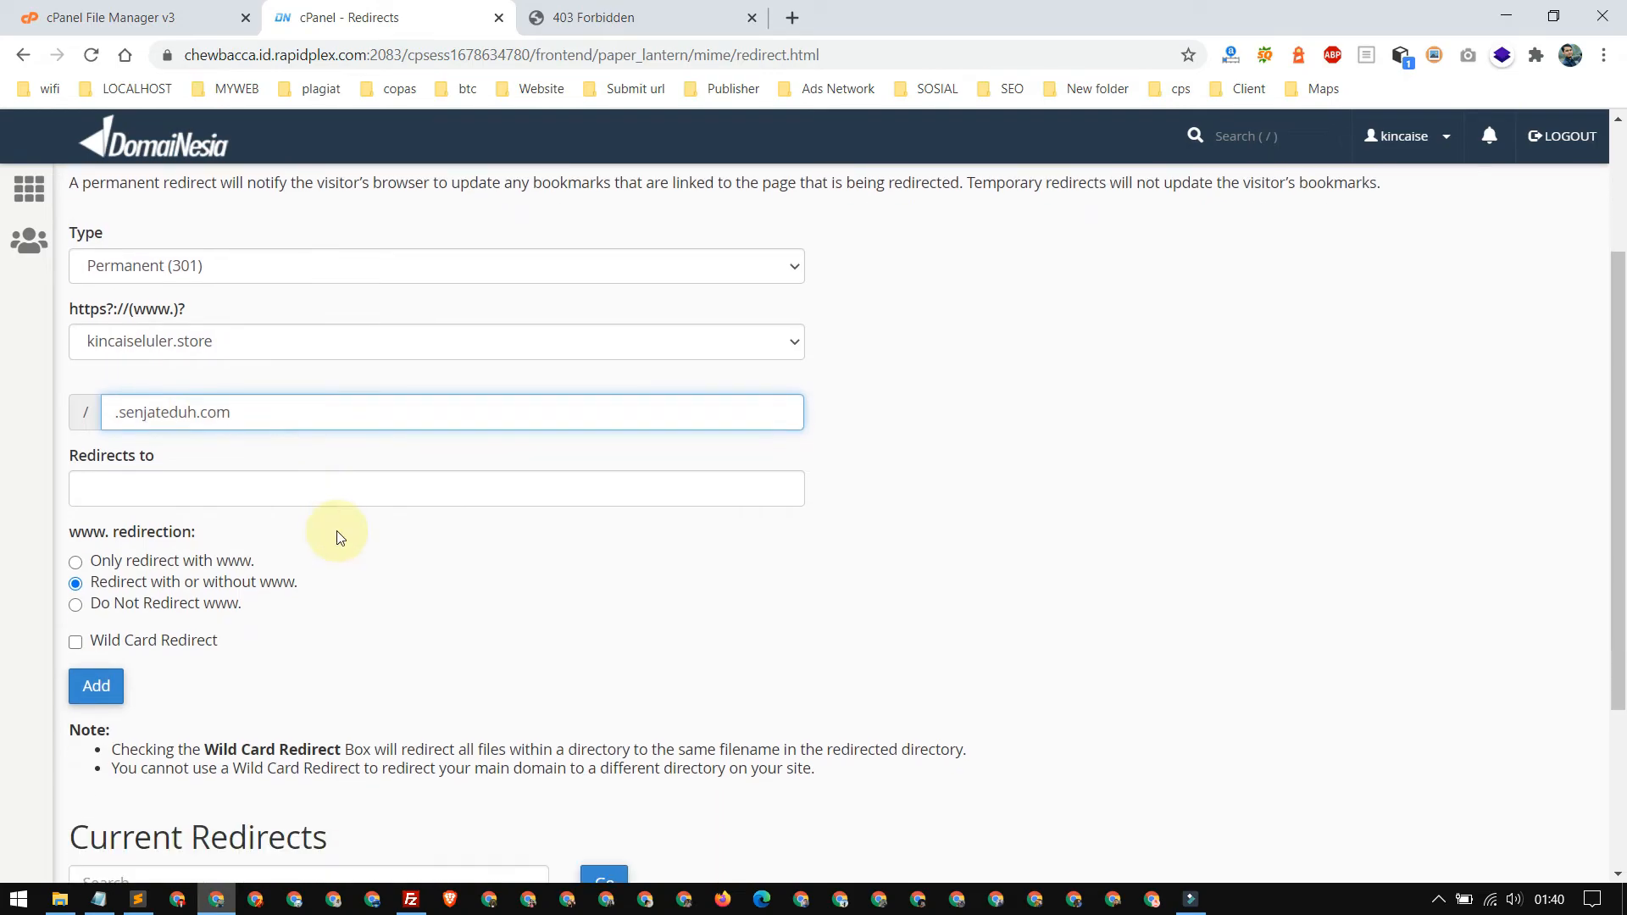
scroll(435, 490, up, 1)
click(433, 487)
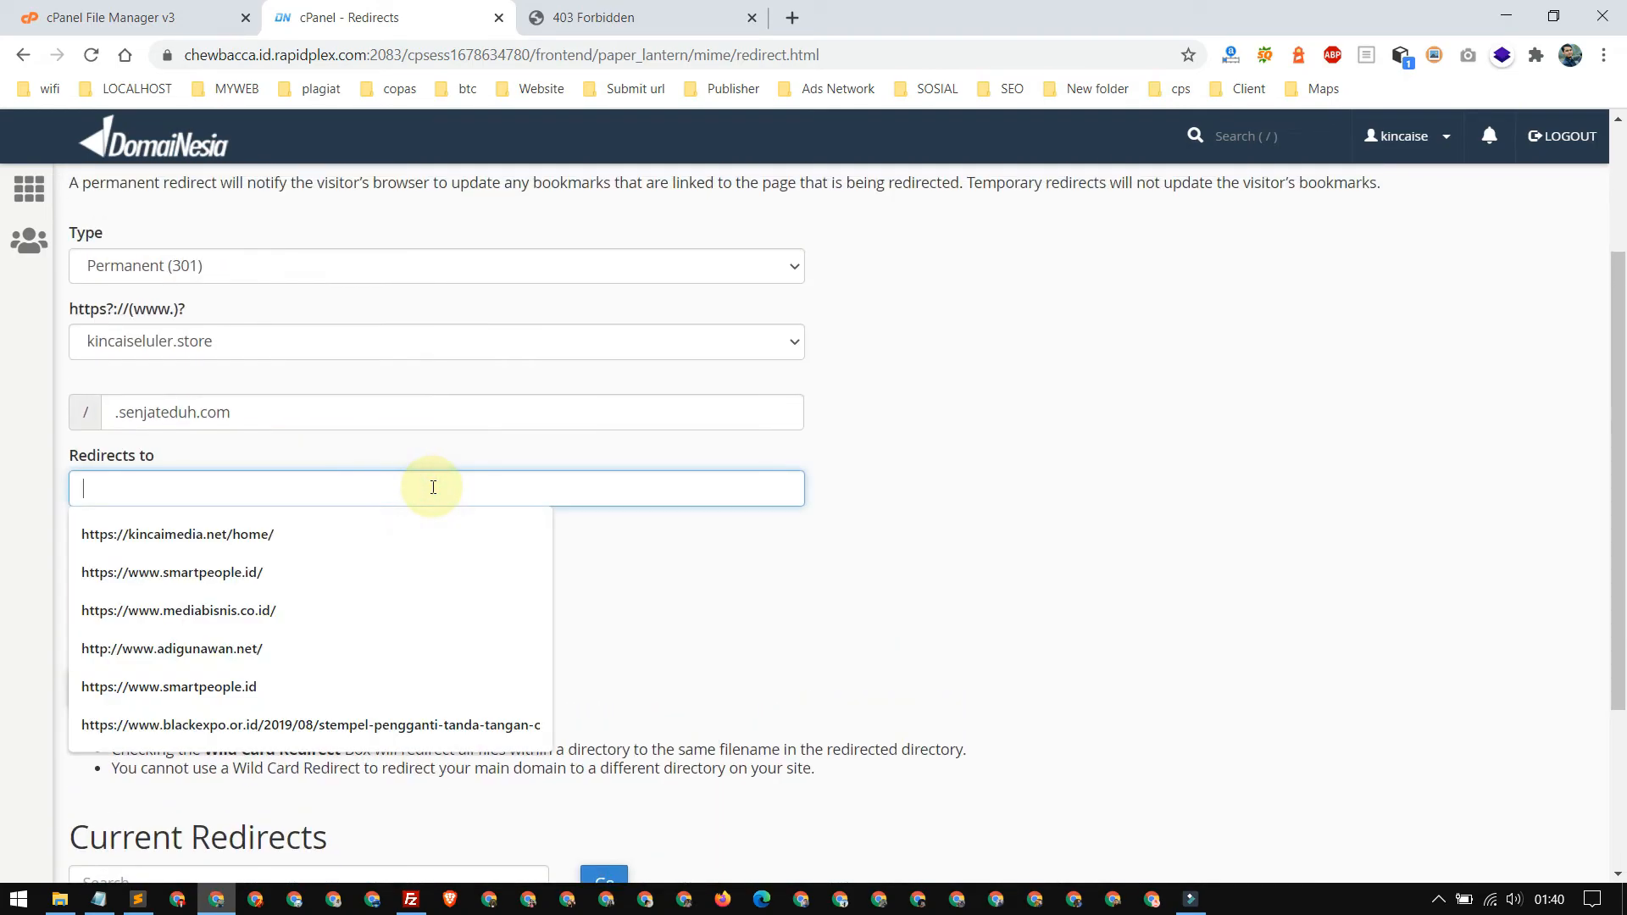
drag(122, 414, 231, 412)
click(227, 494)
text(https)
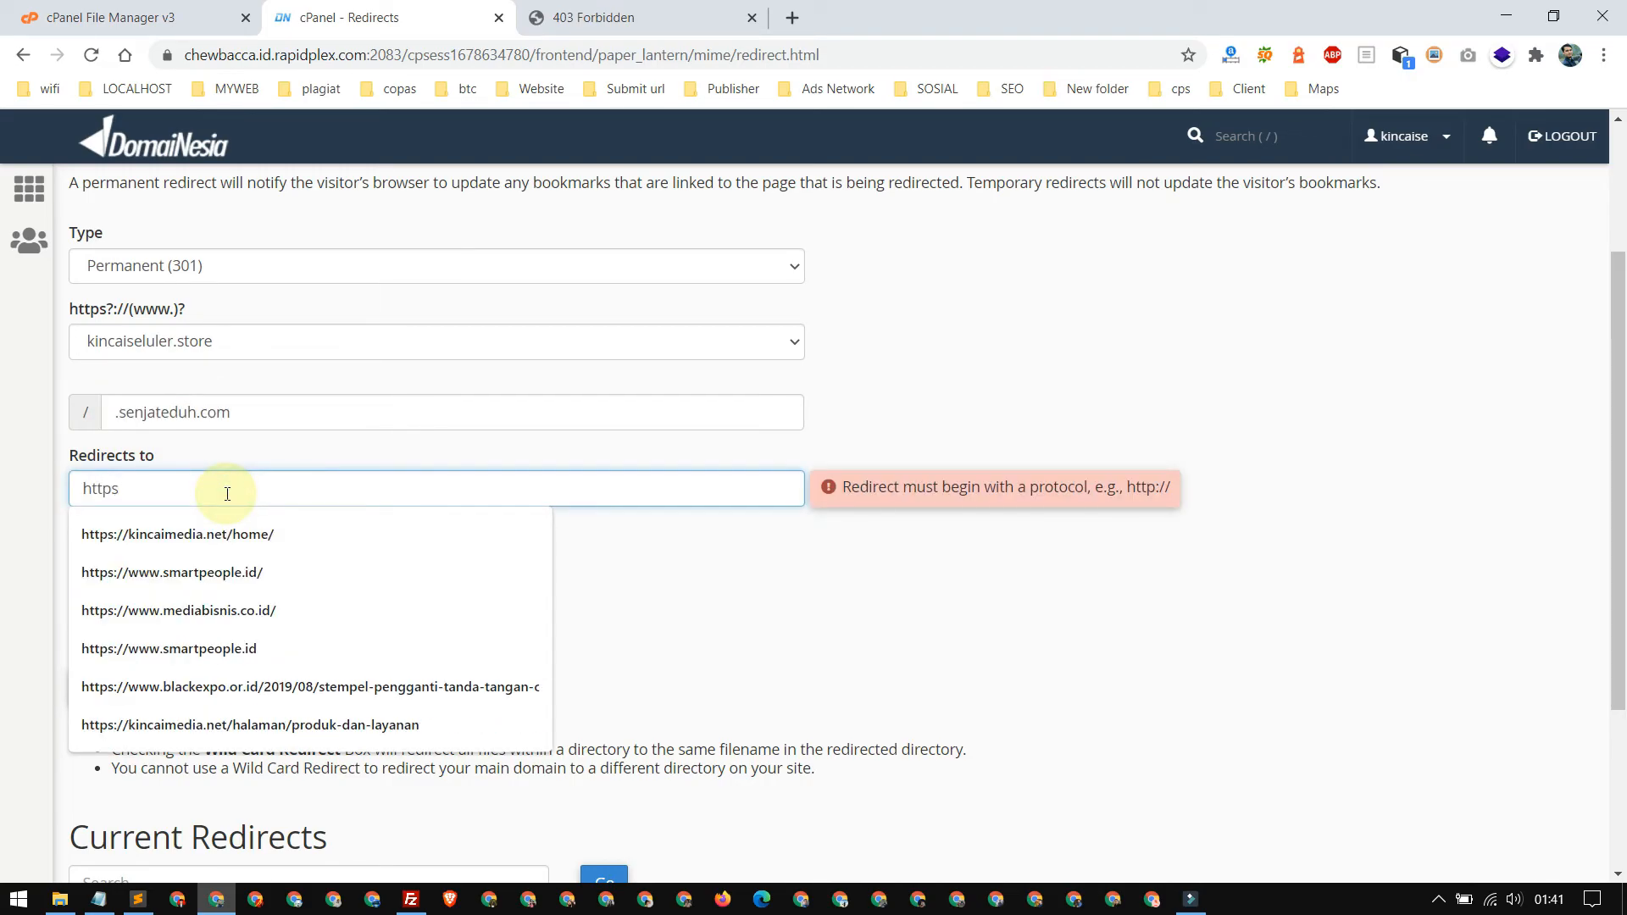
text(://senjateduh.com/)
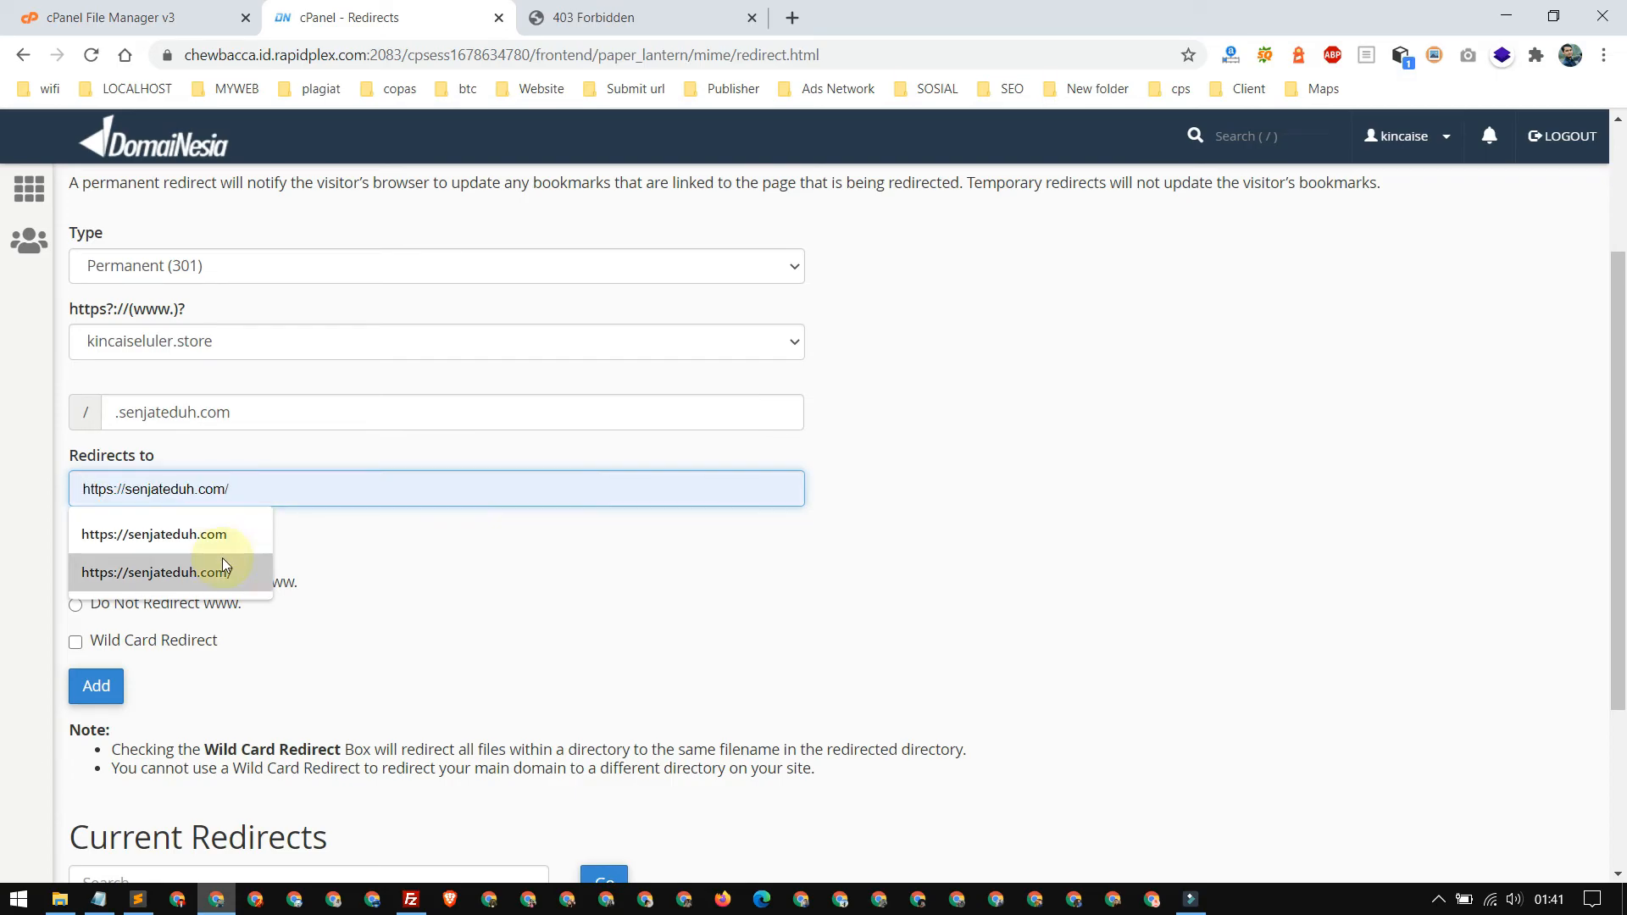
click(234, 539)
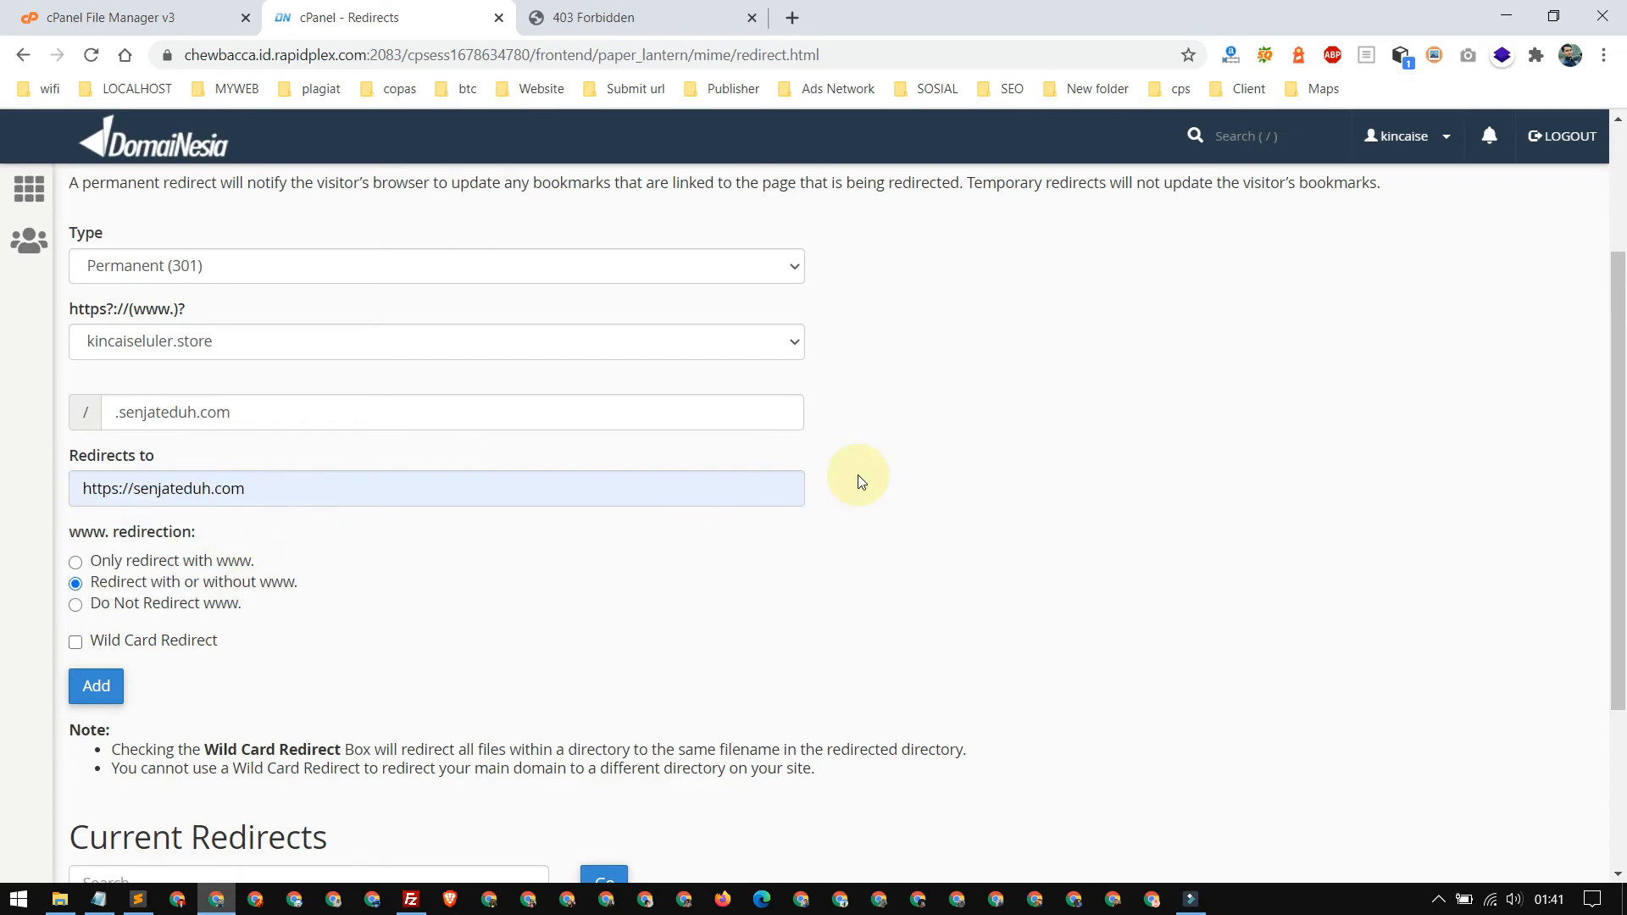
scroll(861, 479, down, 3)
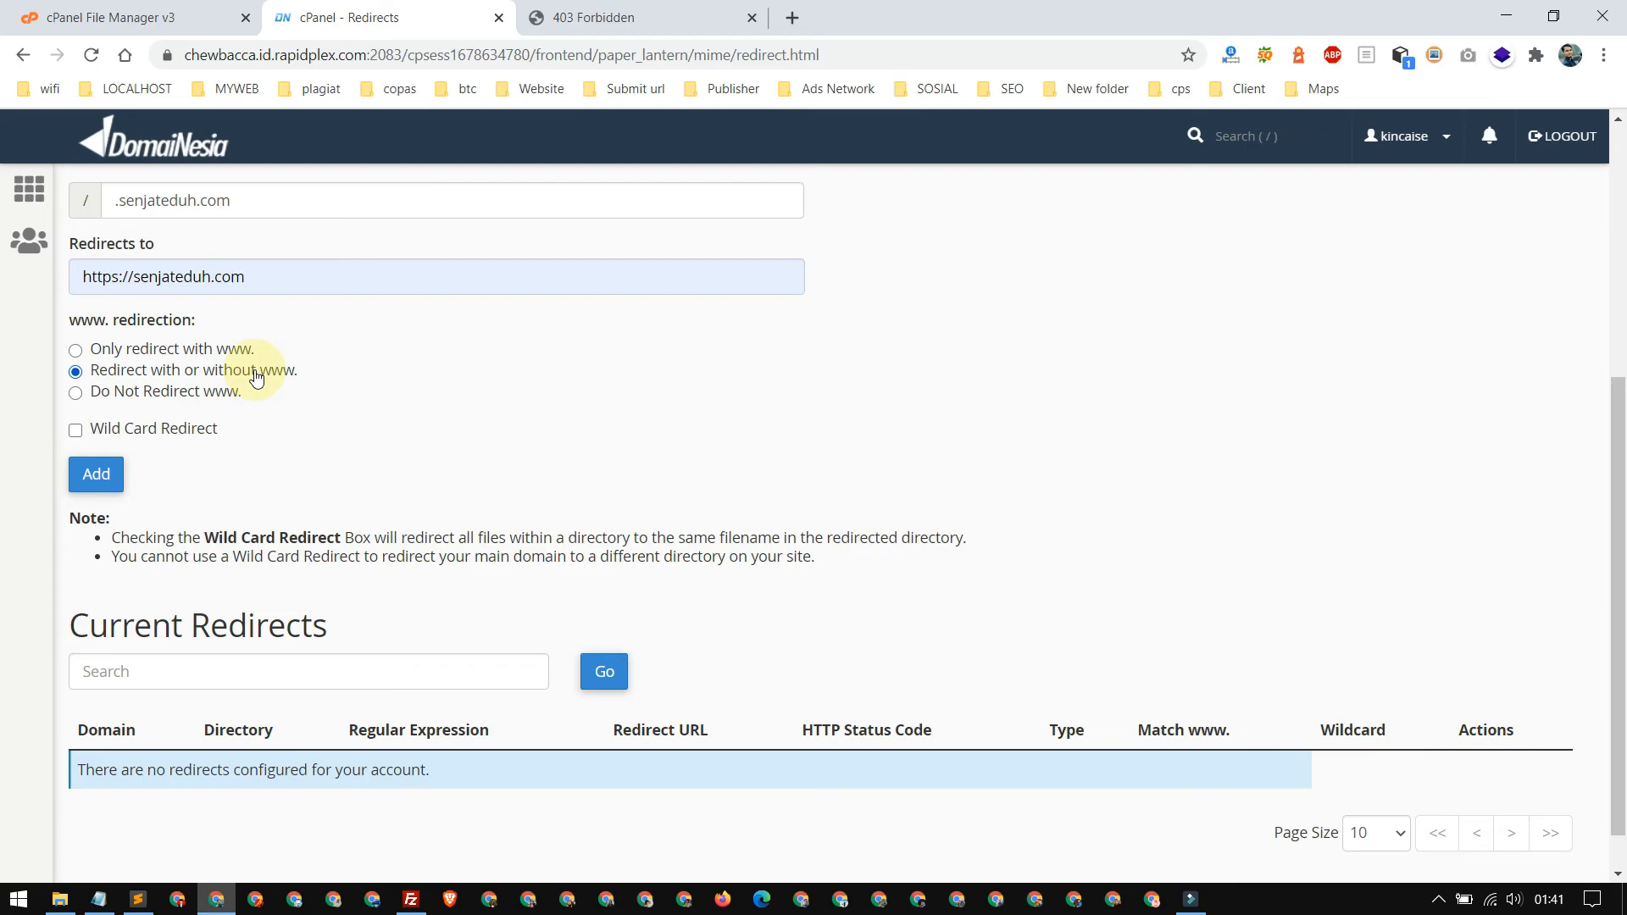
scroll(254, 369, down, 1)
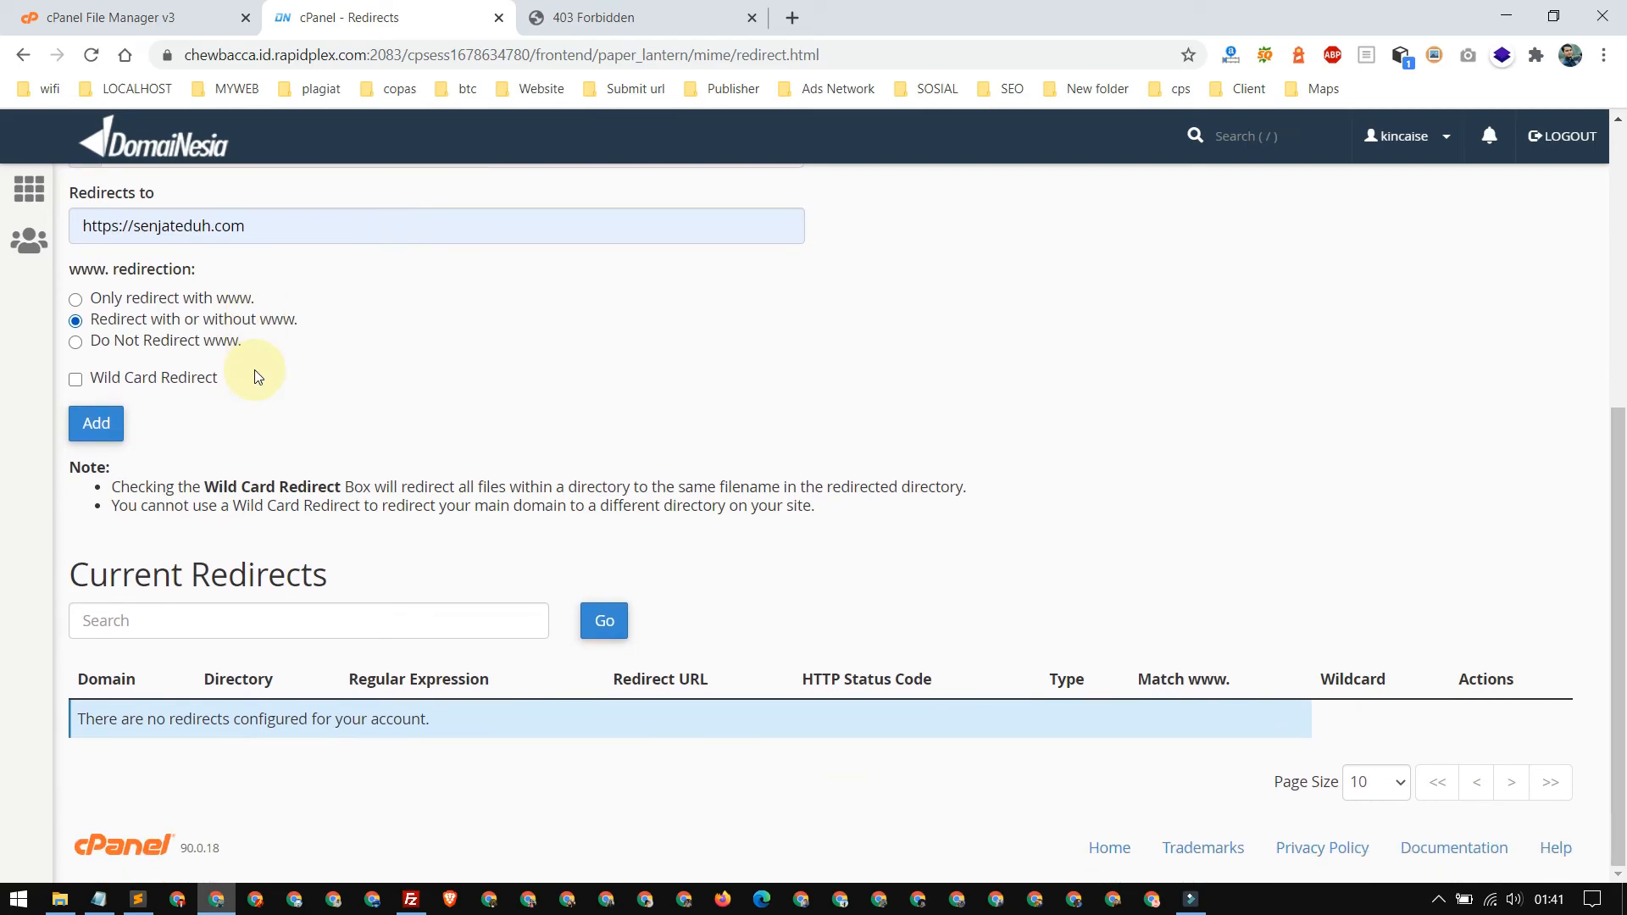
click(98, 428)
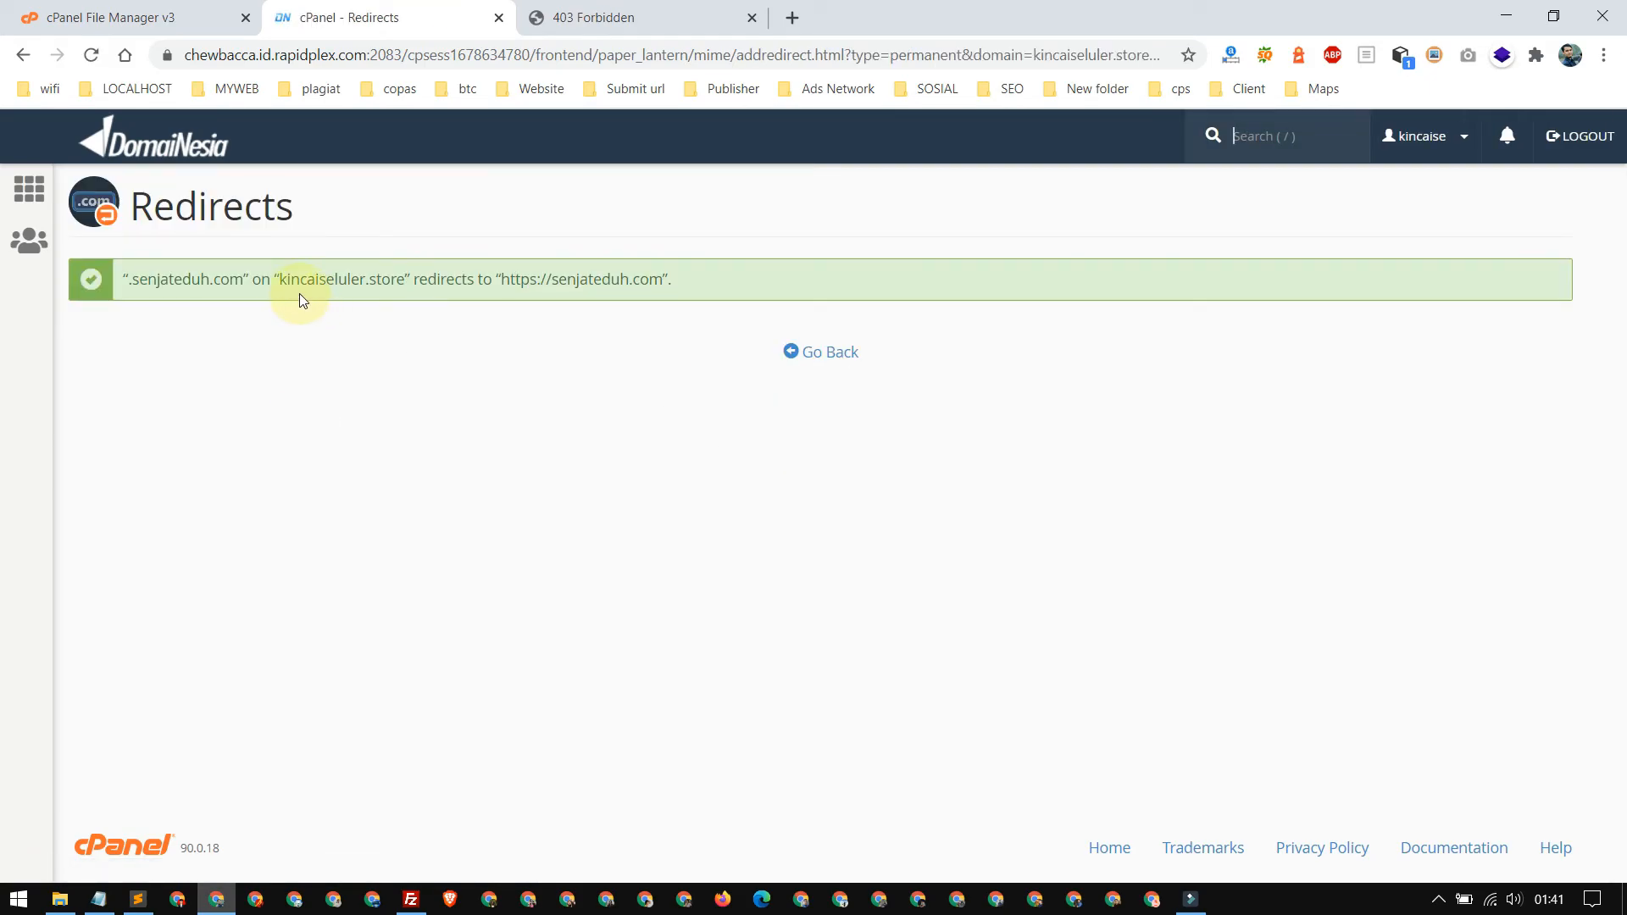
Return to the Current Redirects list and check the new entry's redirect URL, type and HTTP status code.
click(818, 354)
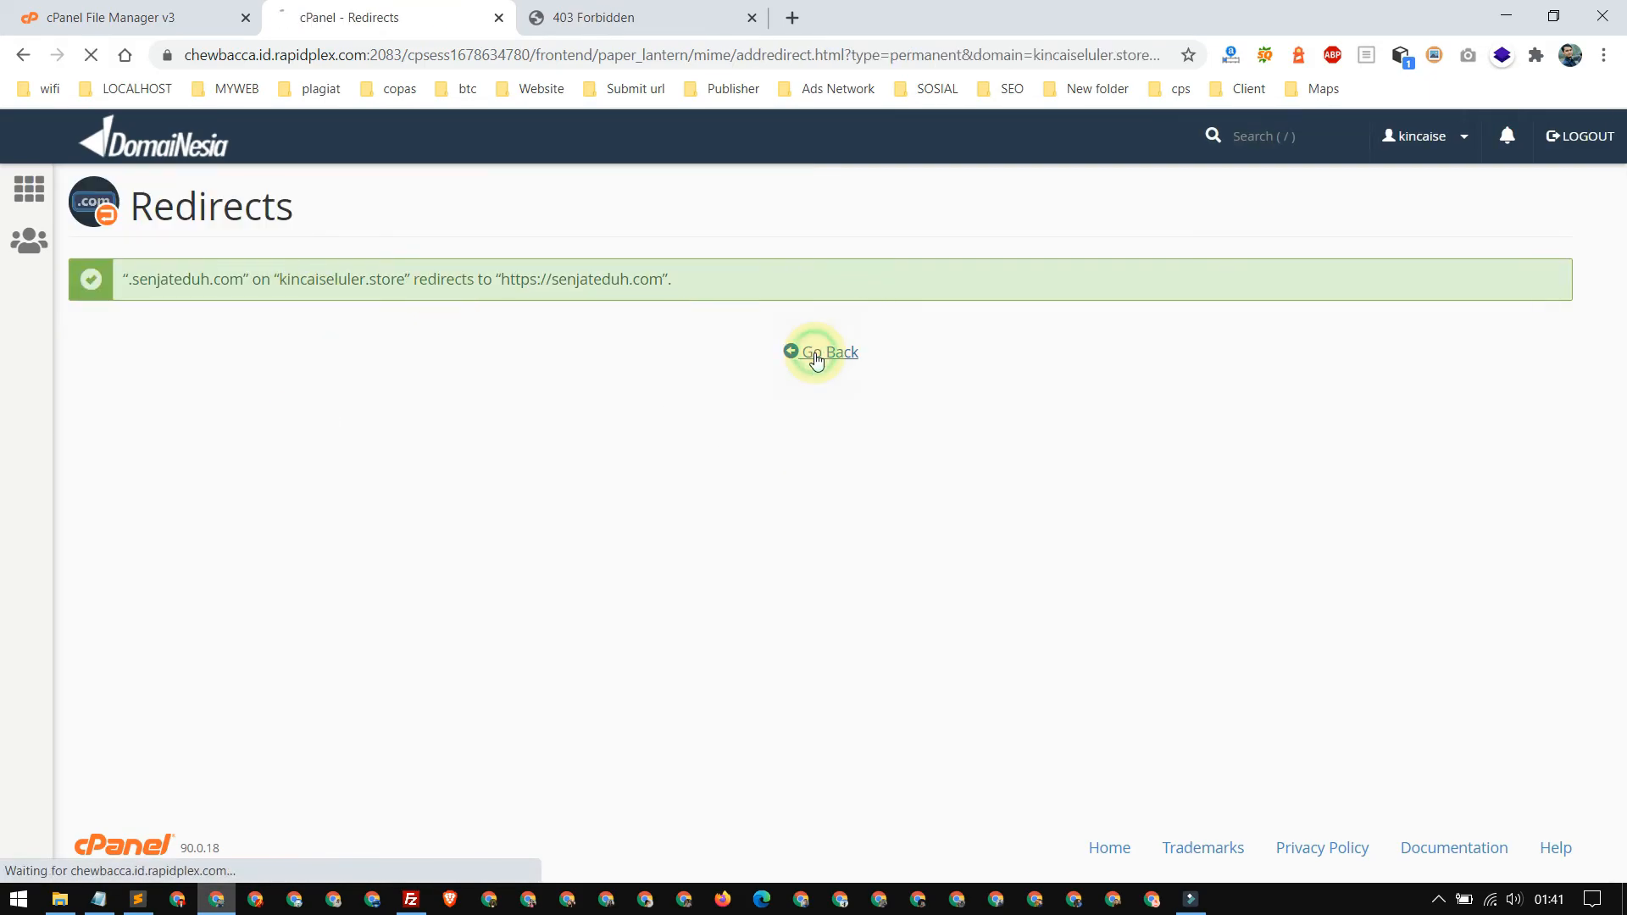
scroll(816, 356, down, 6)
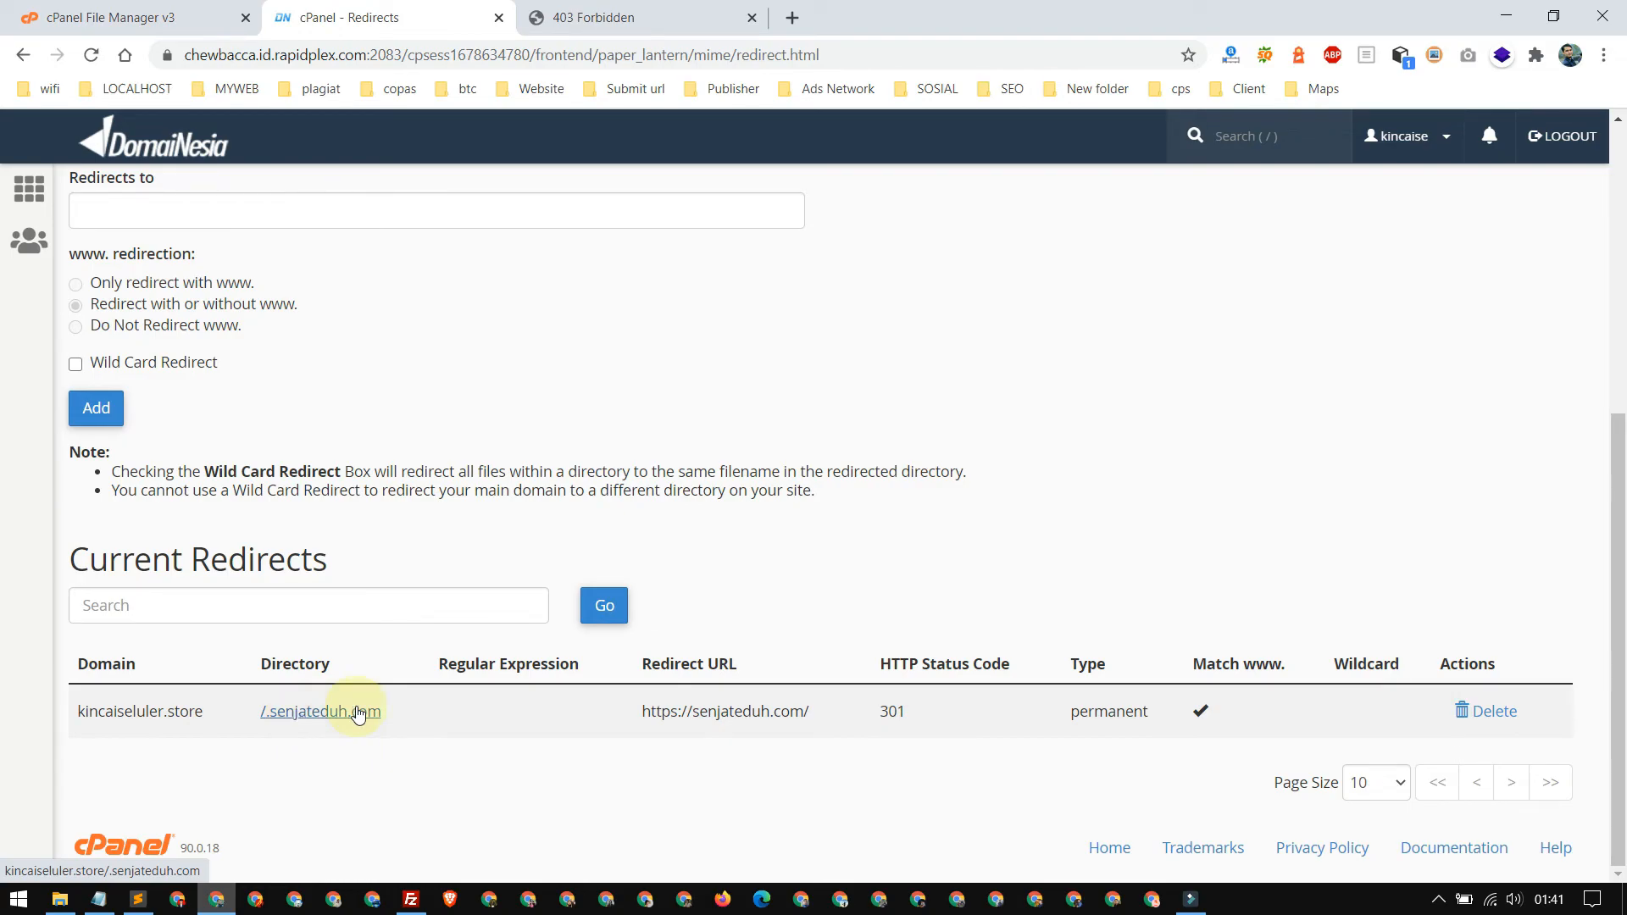
drag(641, 712, 809, 714)
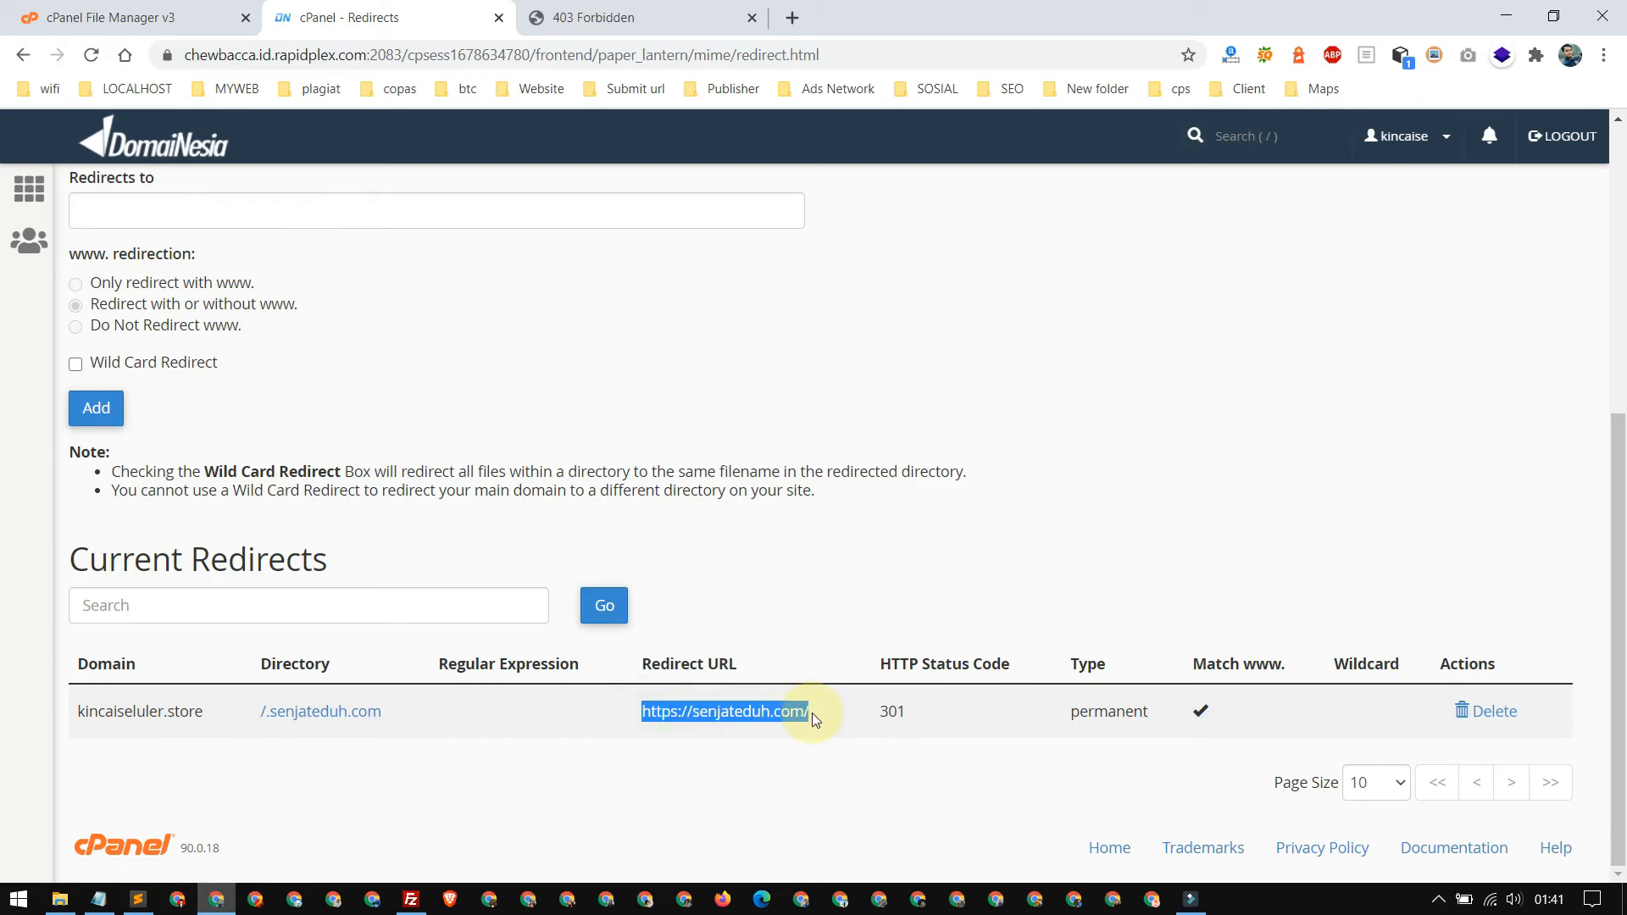
double_click(1072, 716)
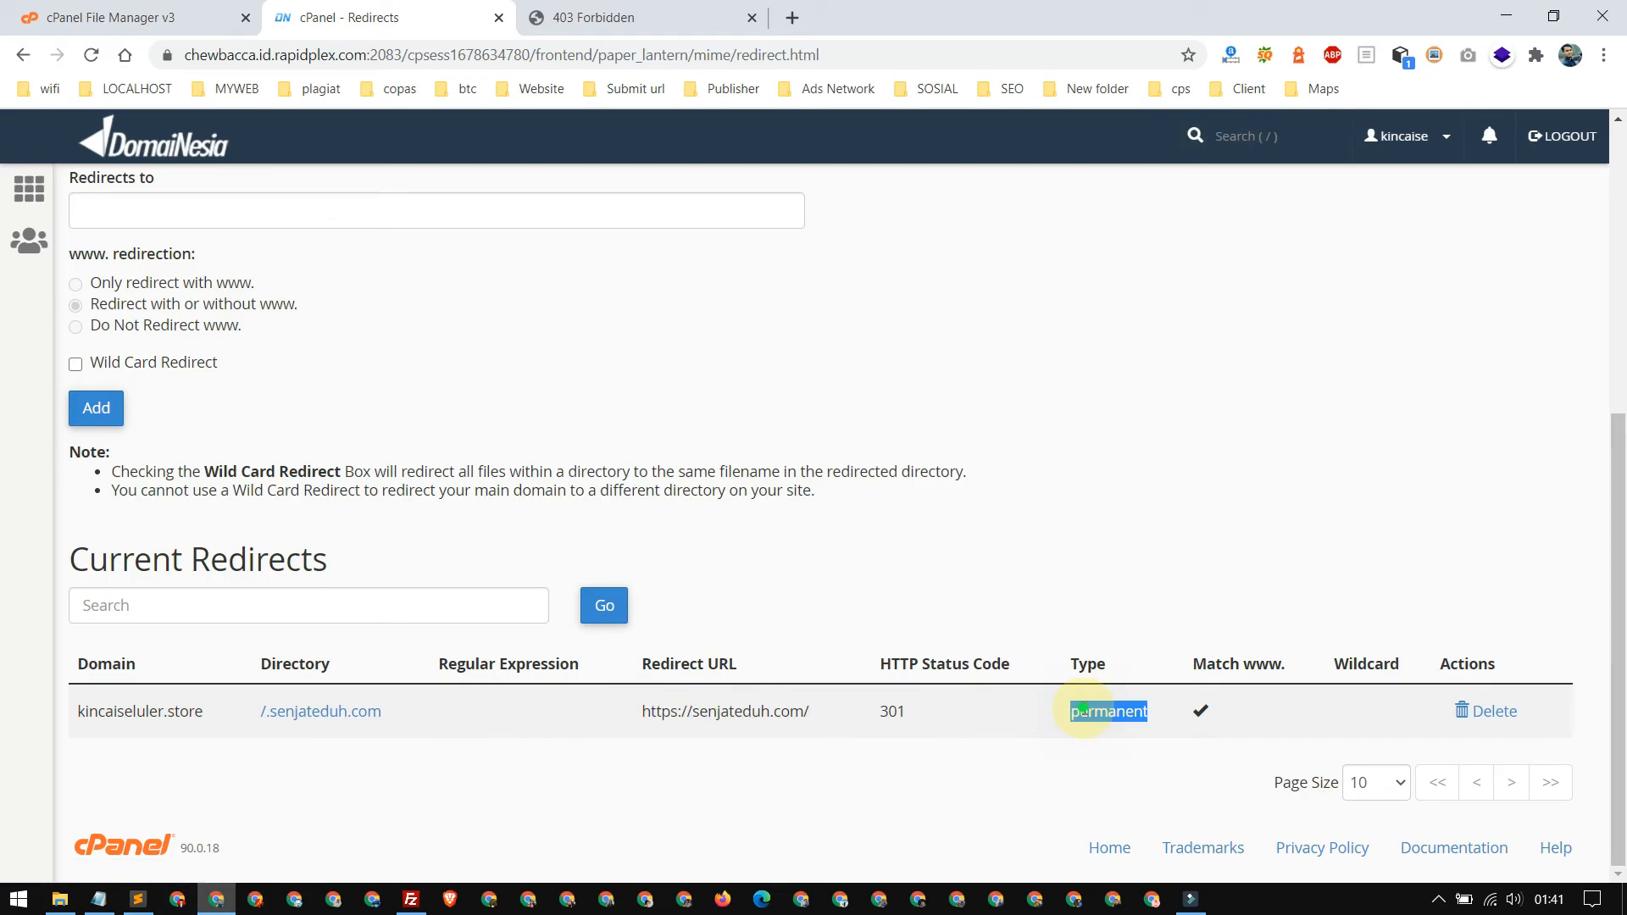
double_click(897, 712)
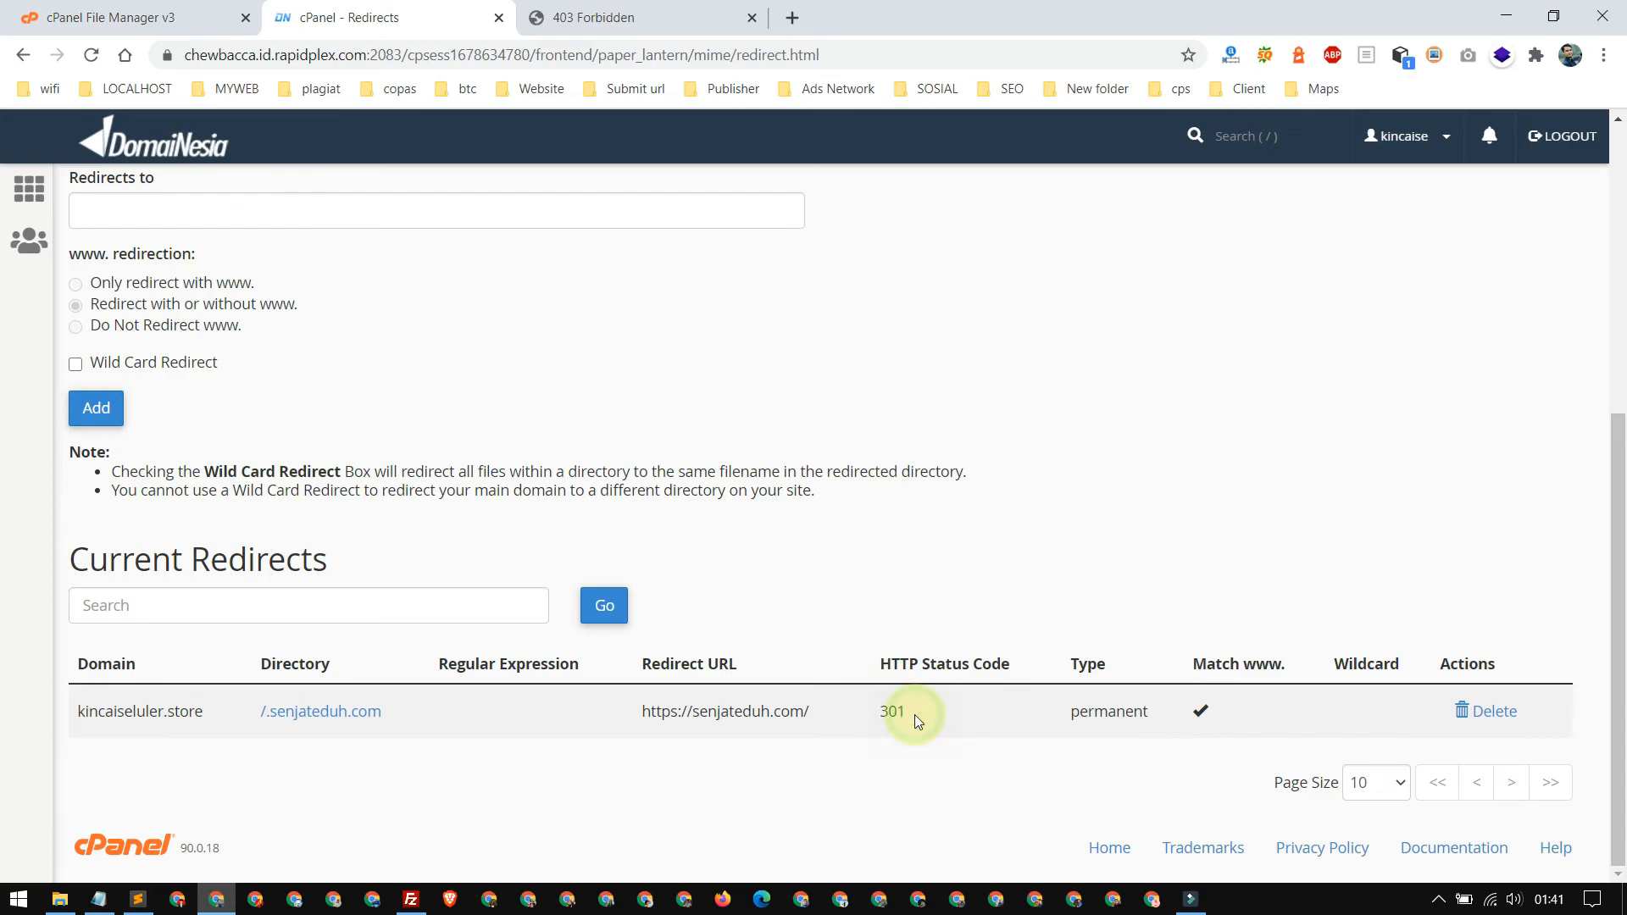
Test the redirect by opening its /.senjateduh.com directory link and reloading kincaiseluler.store/.senjateduh.com in the other tab.
click(337, 713)
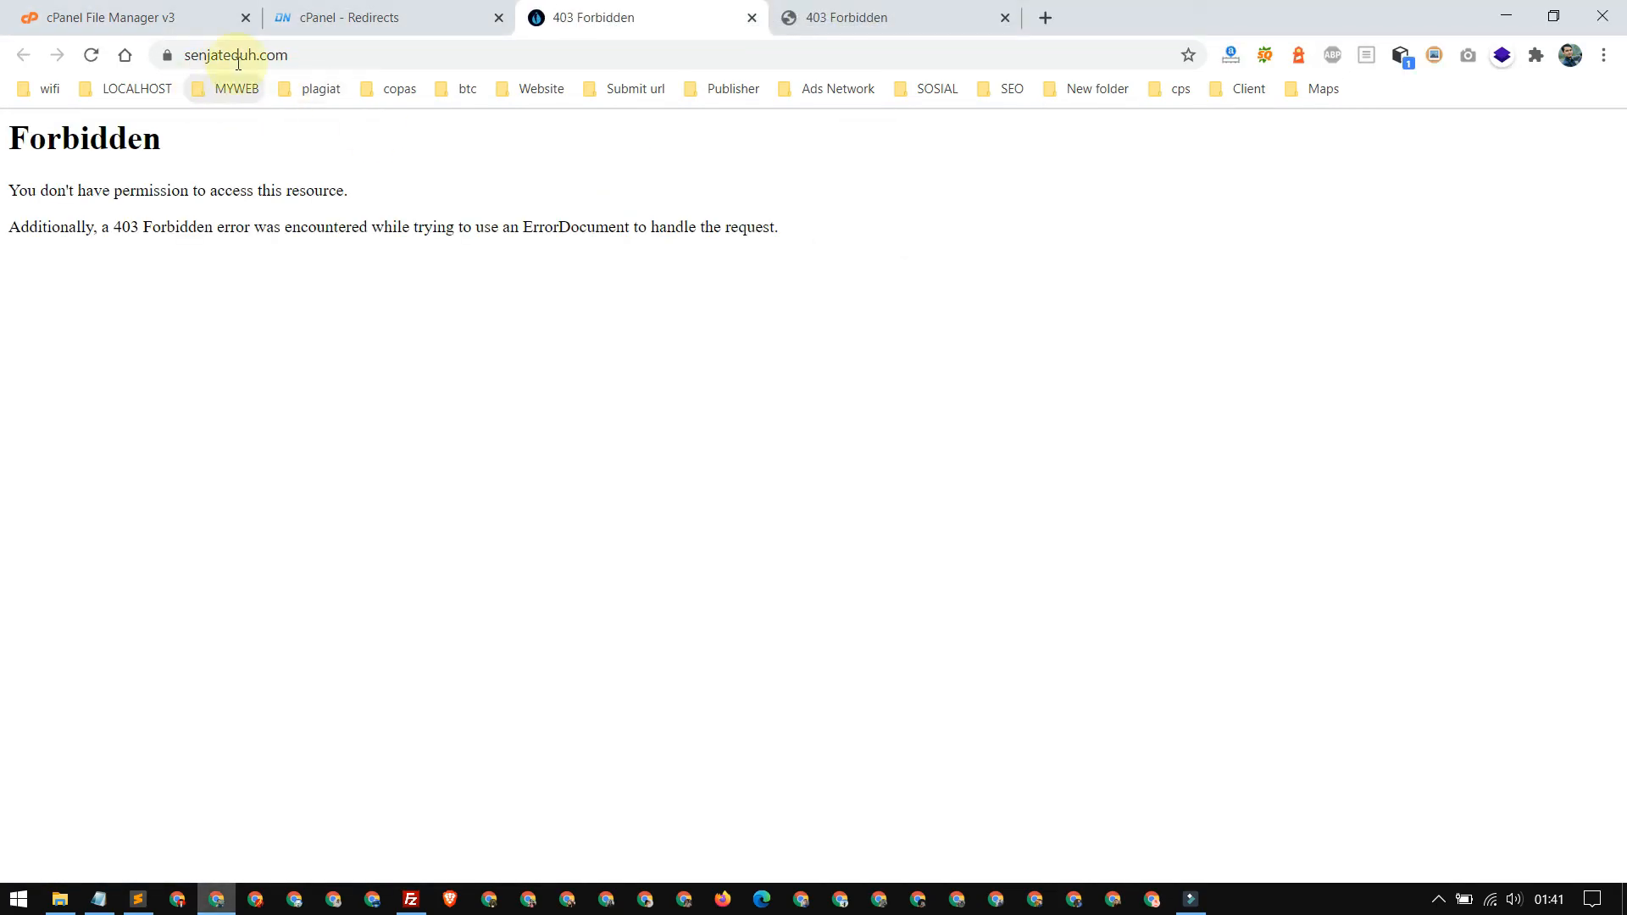
click(347, 54)
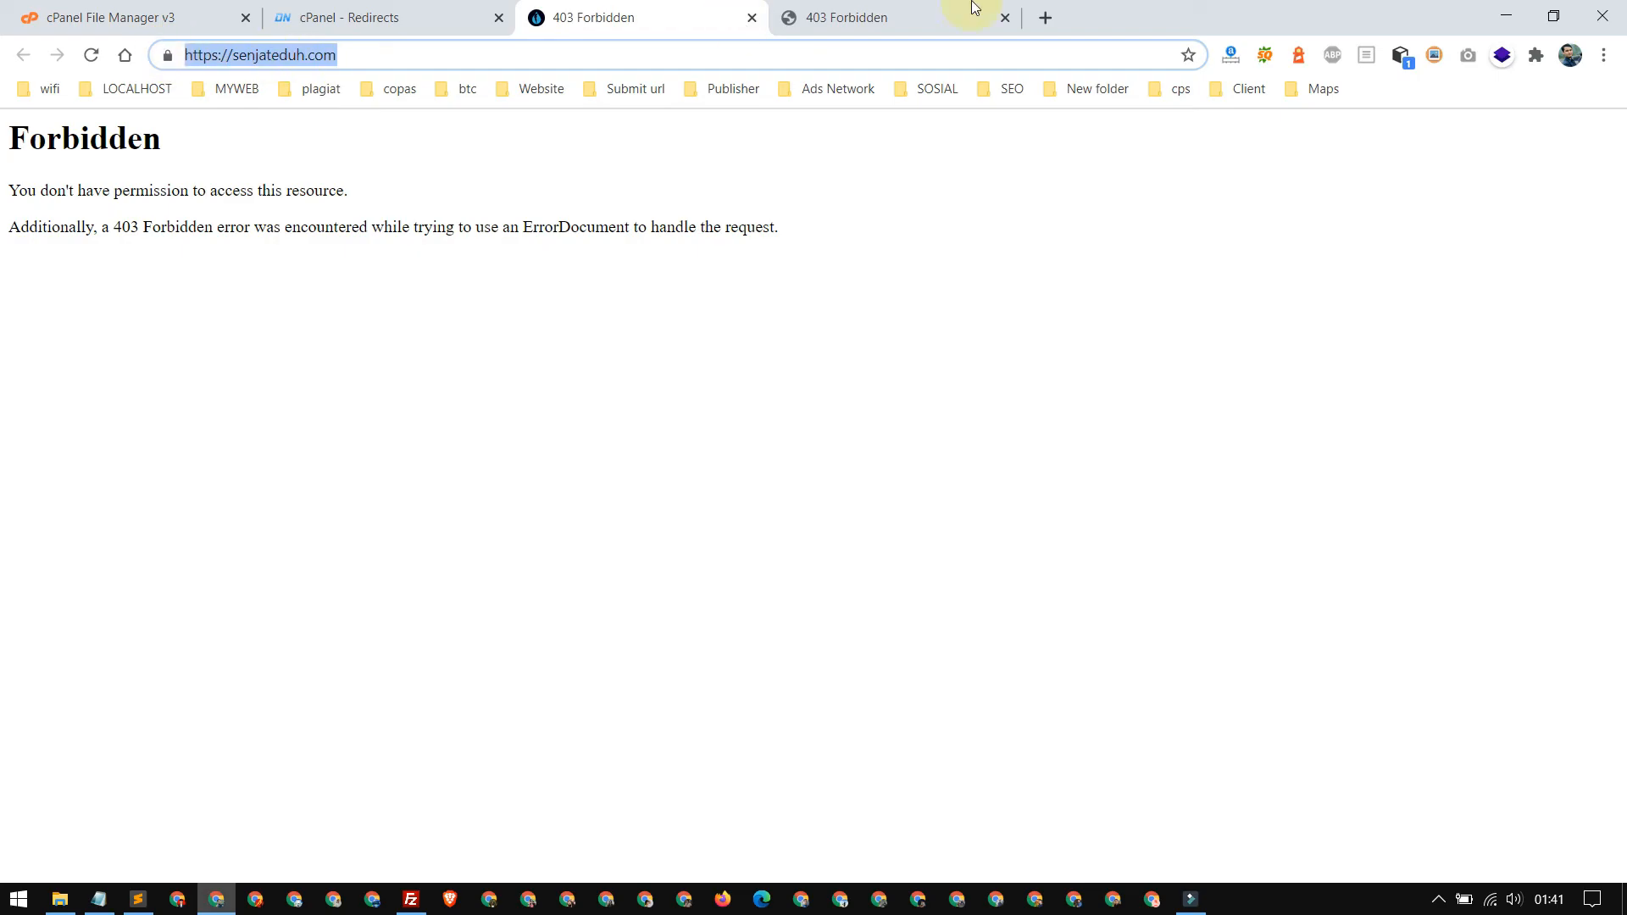
click(914, 18)
click(415, 132)
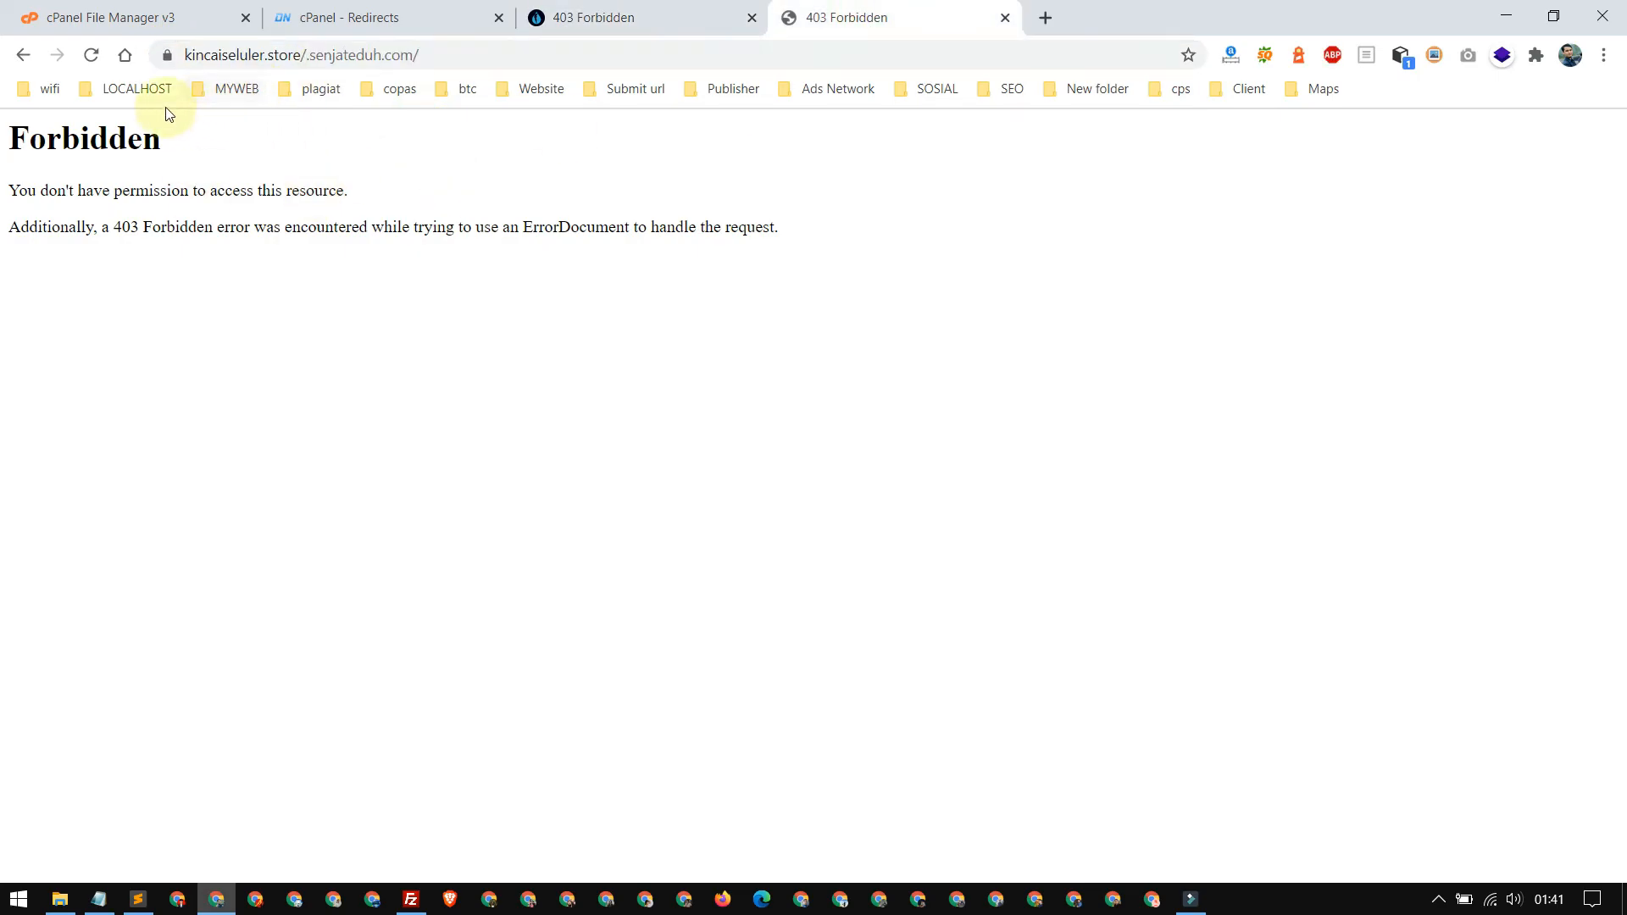
click(93, 59)
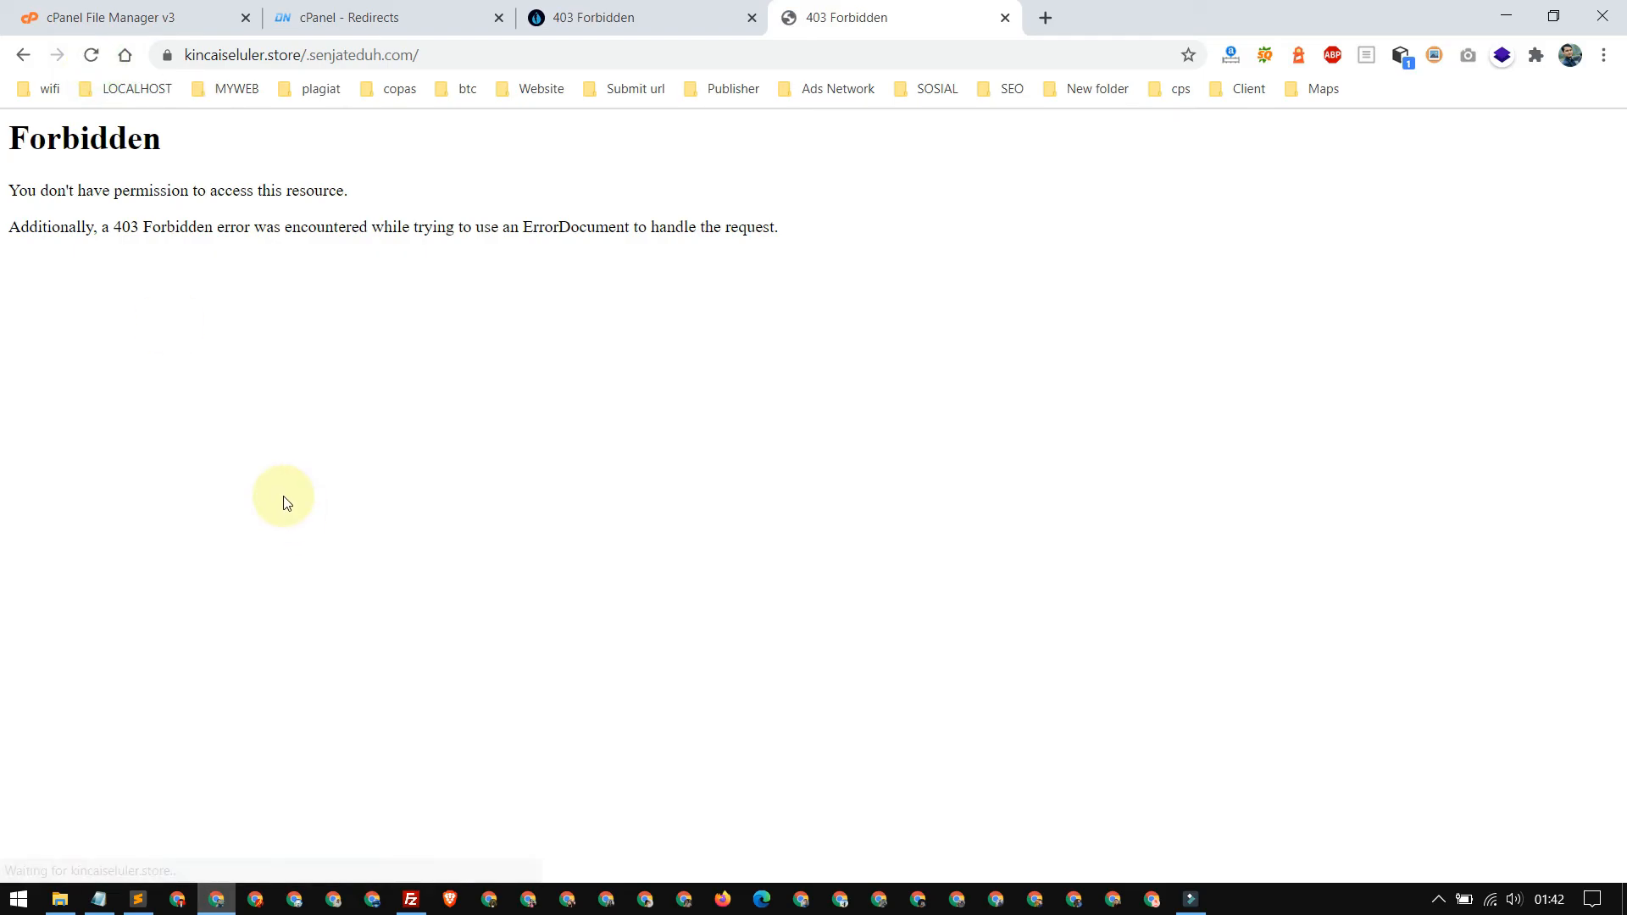
click(447, 59)
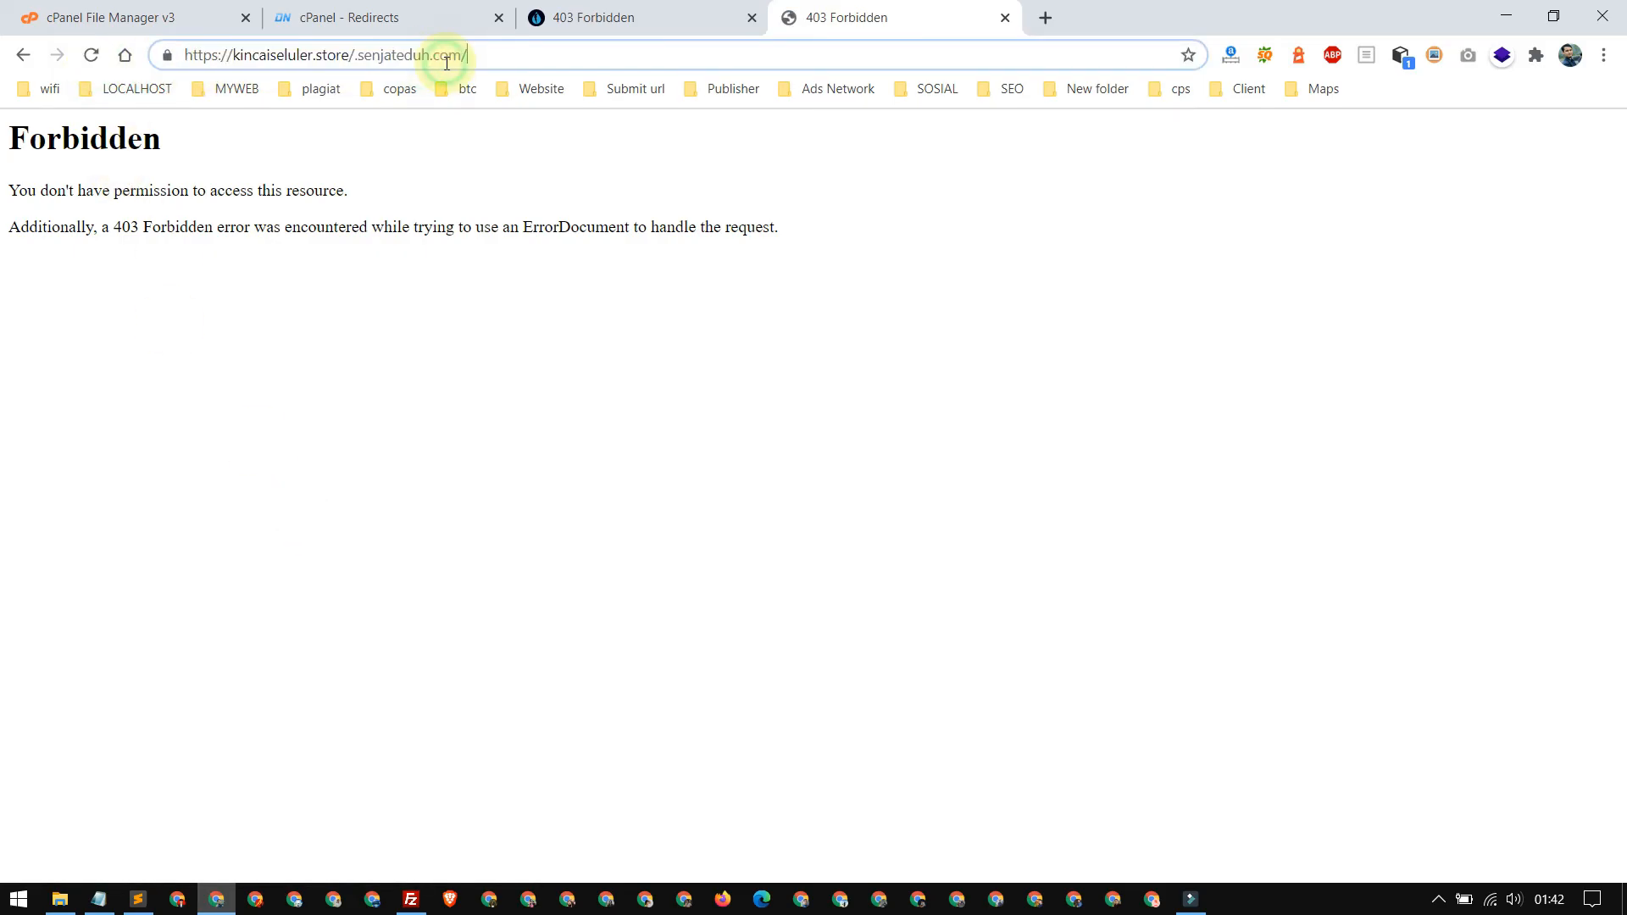
key(Return)
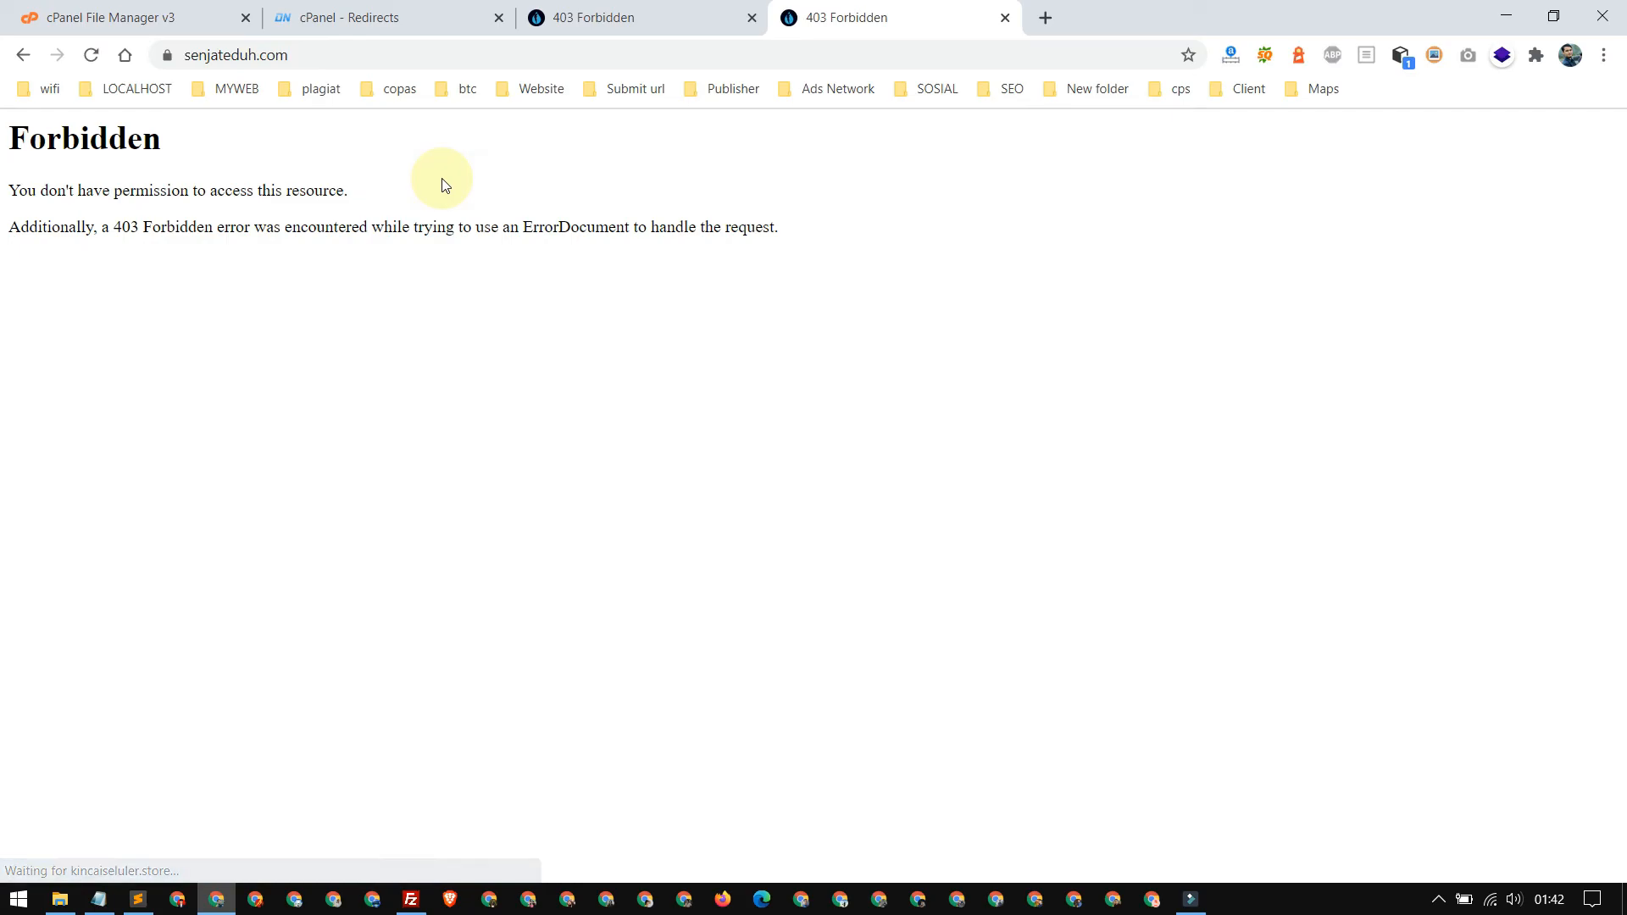
Compare the addresses reached in the two redirect test tabs.
click(374, 55)
click(415, 54)
drag(415, 54, 348, 47)
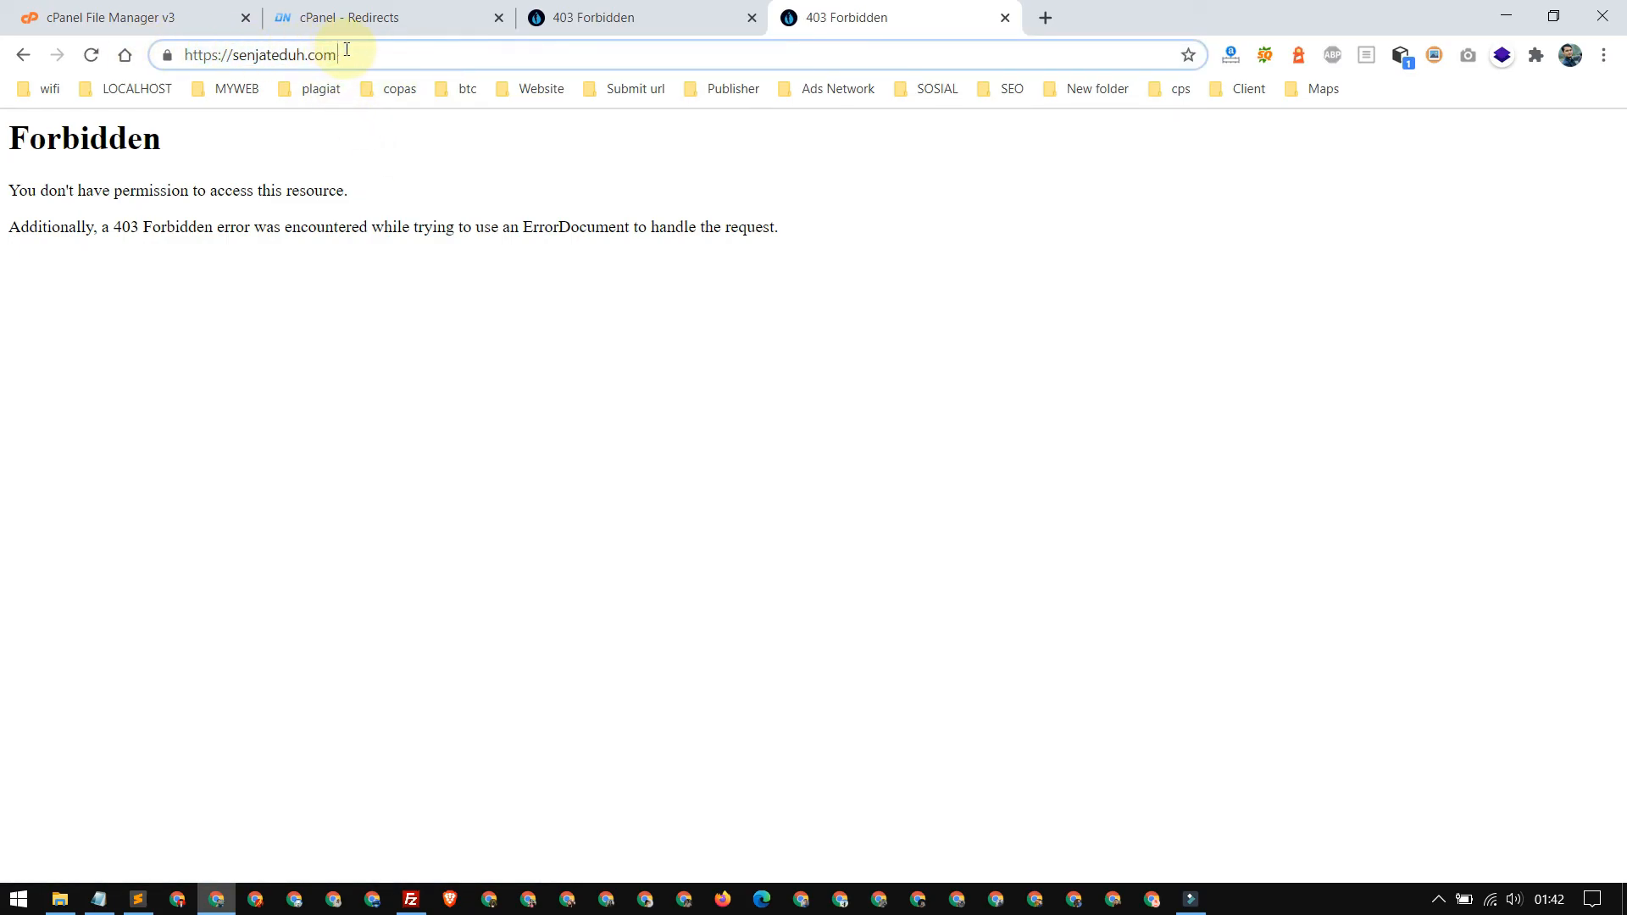
click(549, 15)
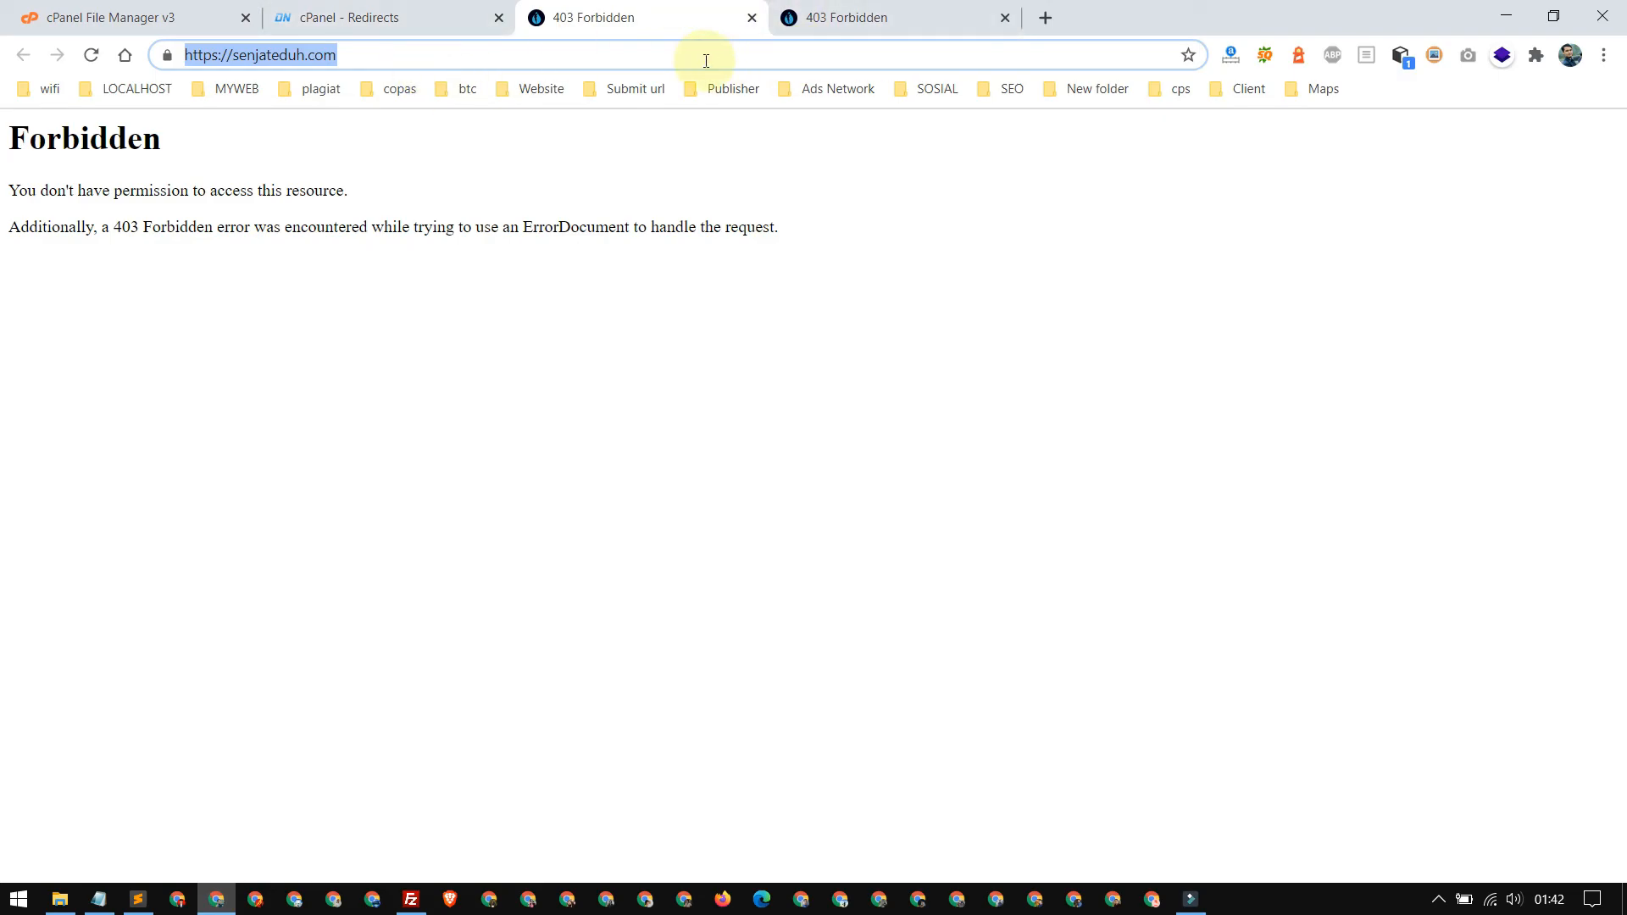
click(679, 138)
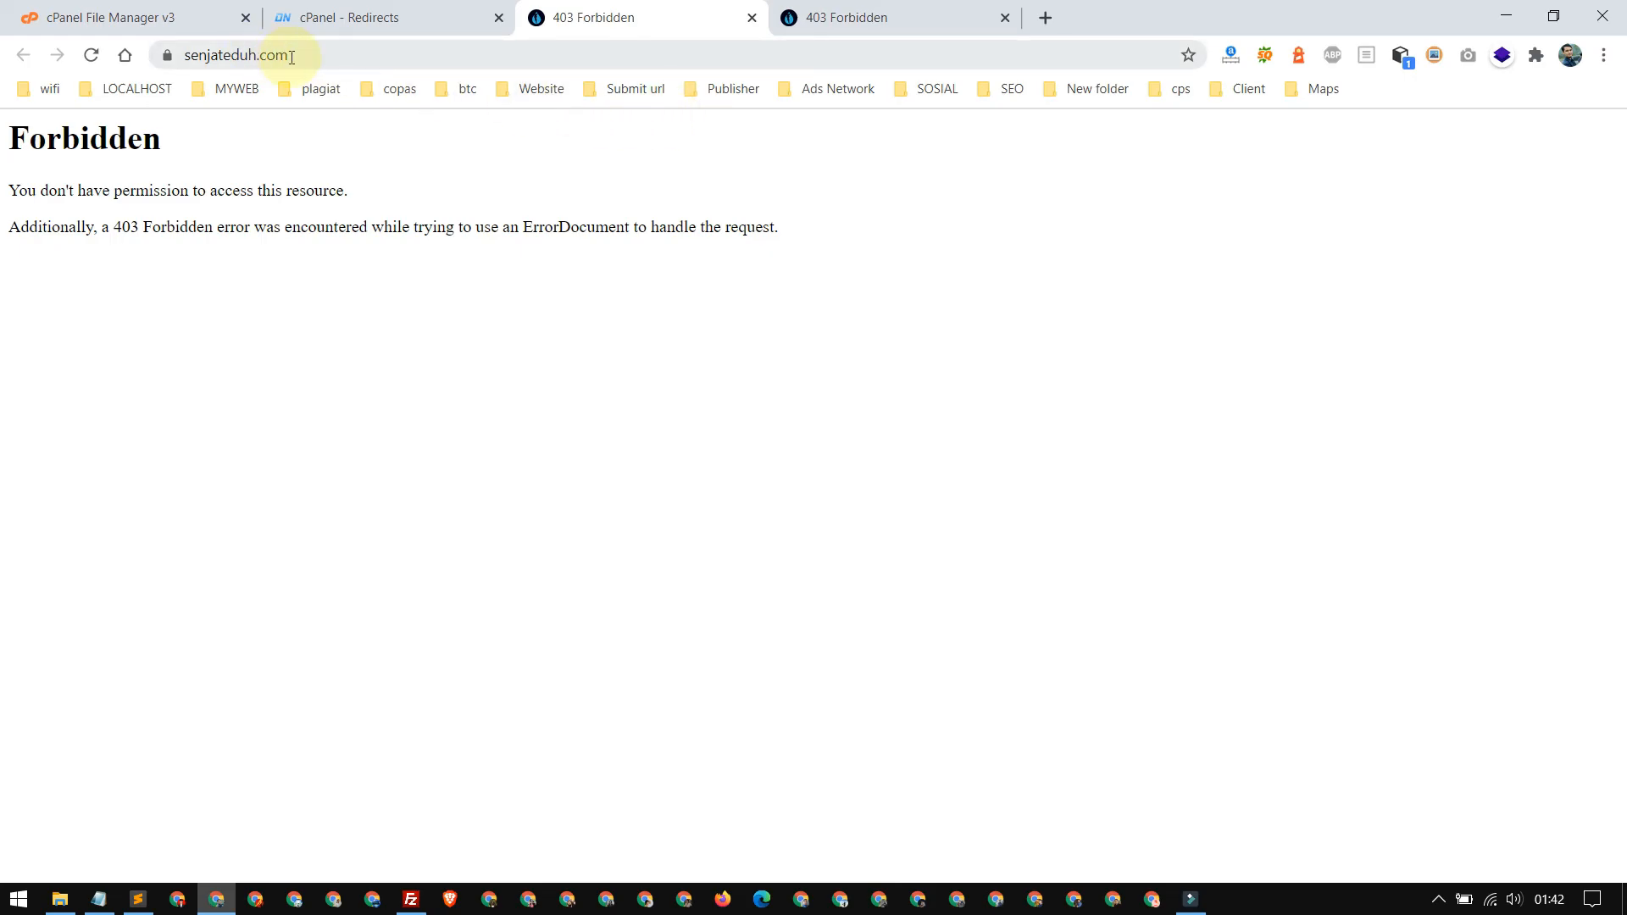
Return from the Redirects page to the cPanel main page and place the File Manager tab after it.
click(211, 11)
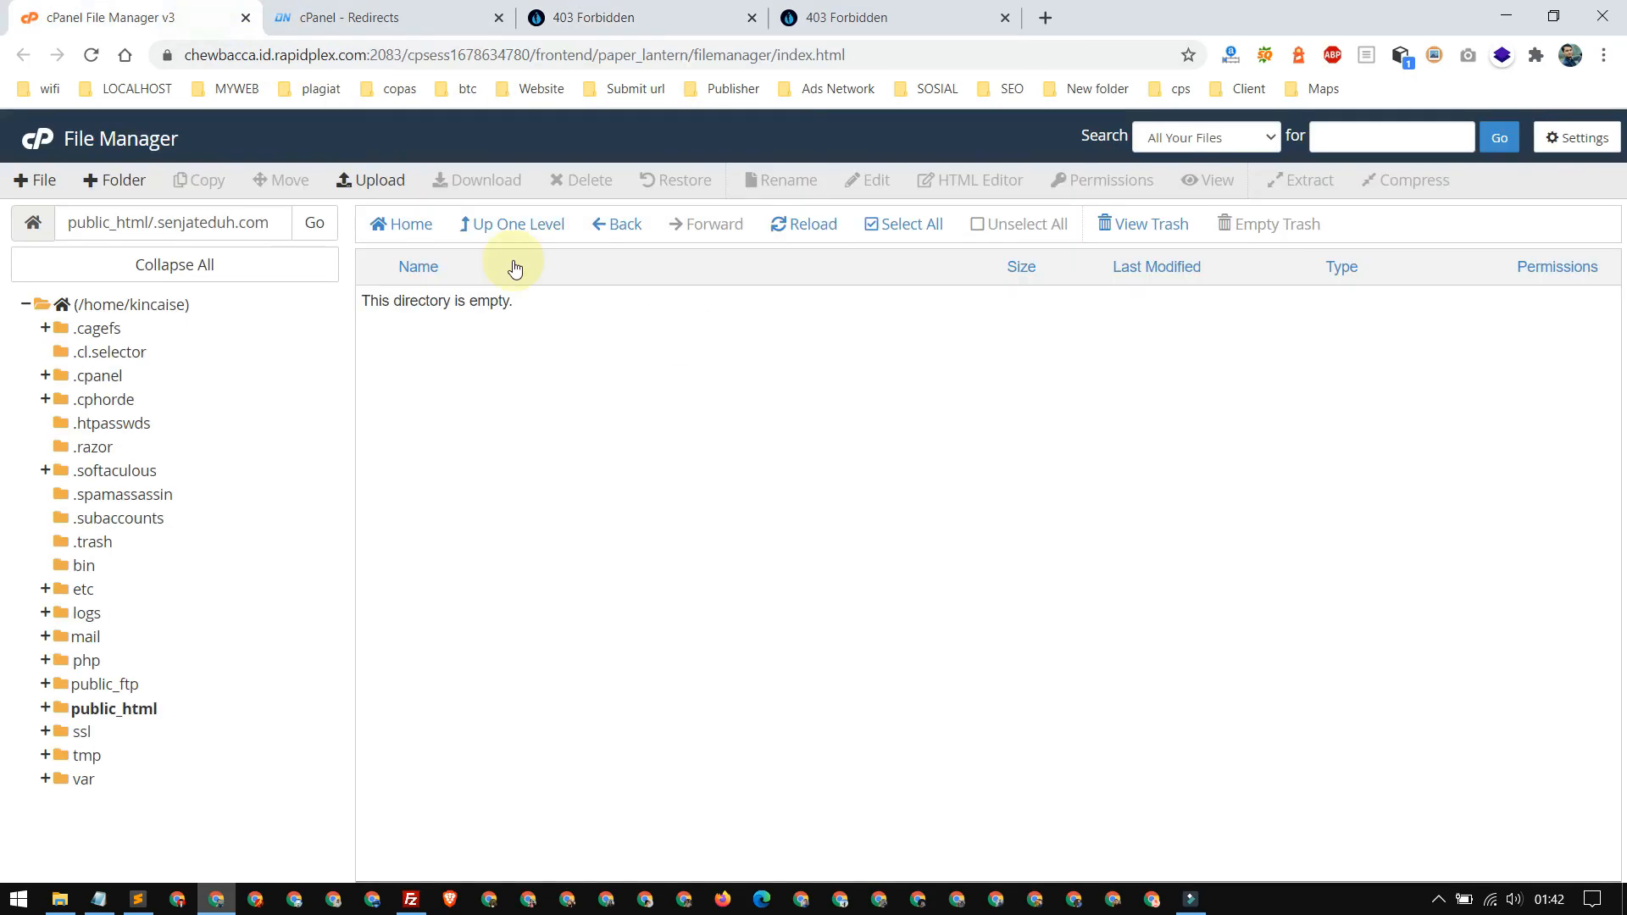
click(432, 12)
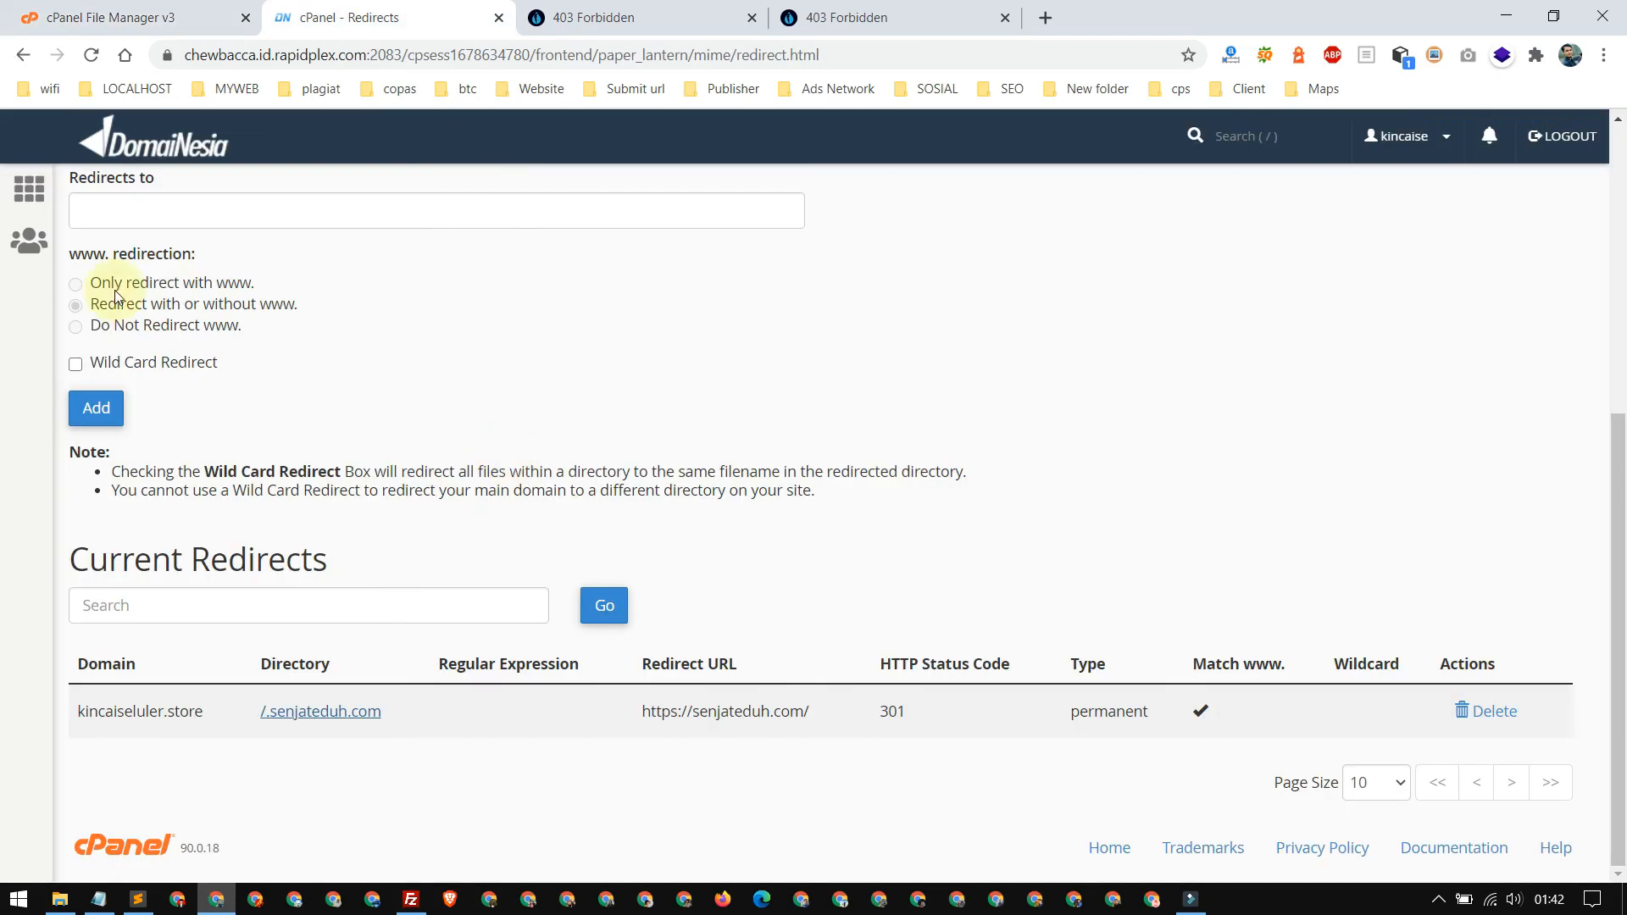
click(28, 188)
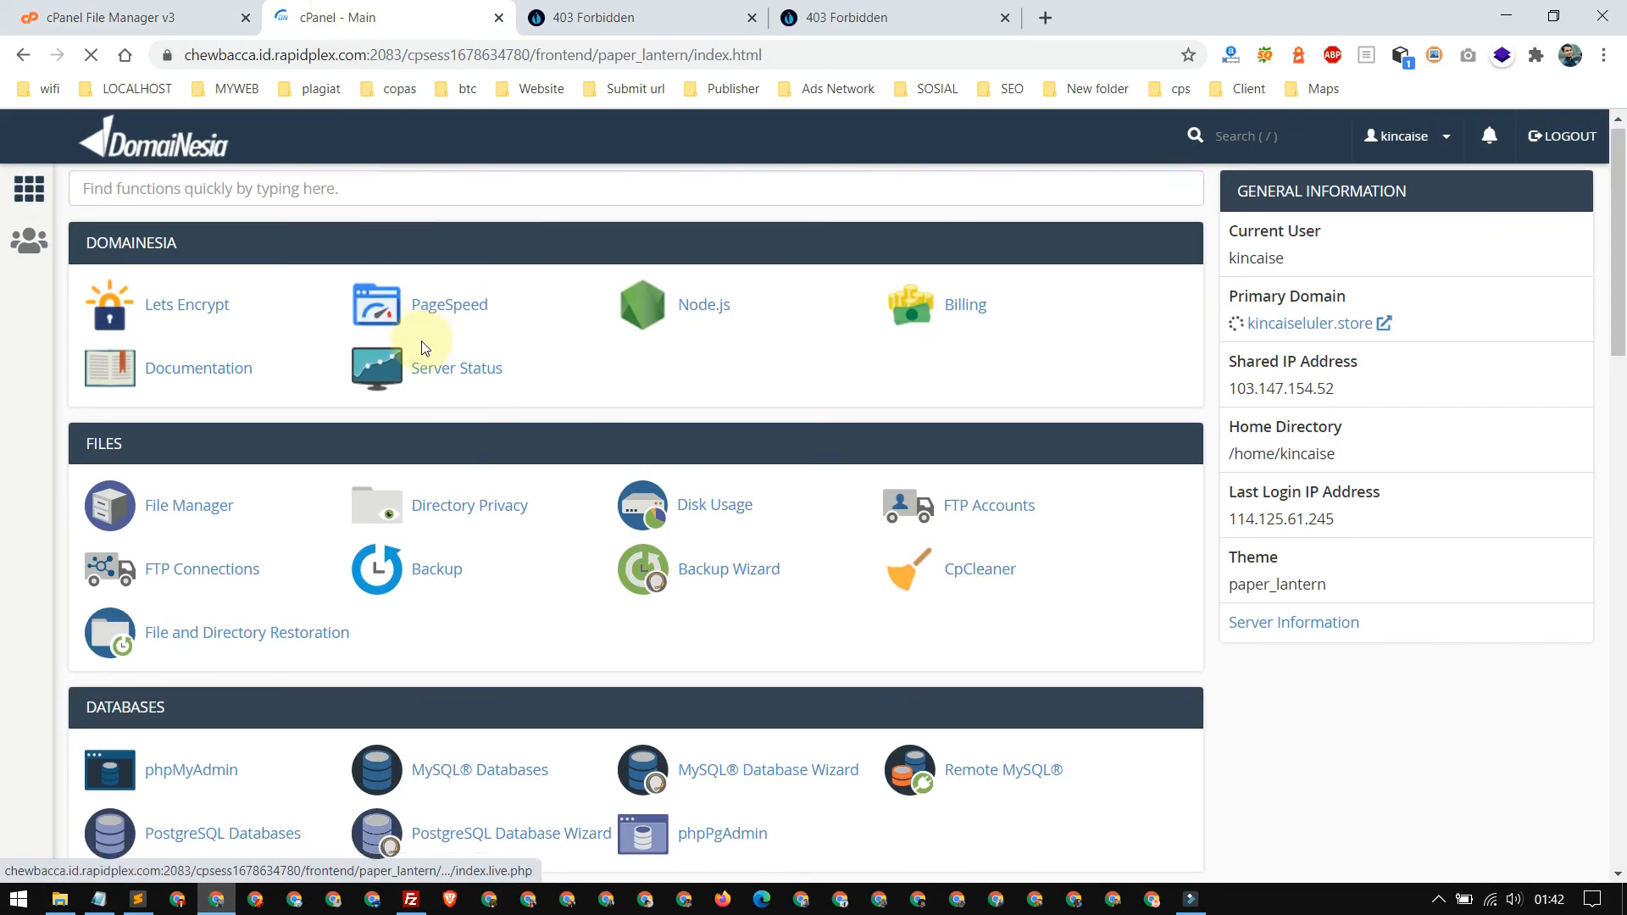
scroll(175, 295, down, 2)
click(175, 295)
drag(218, 18, 381, 17)
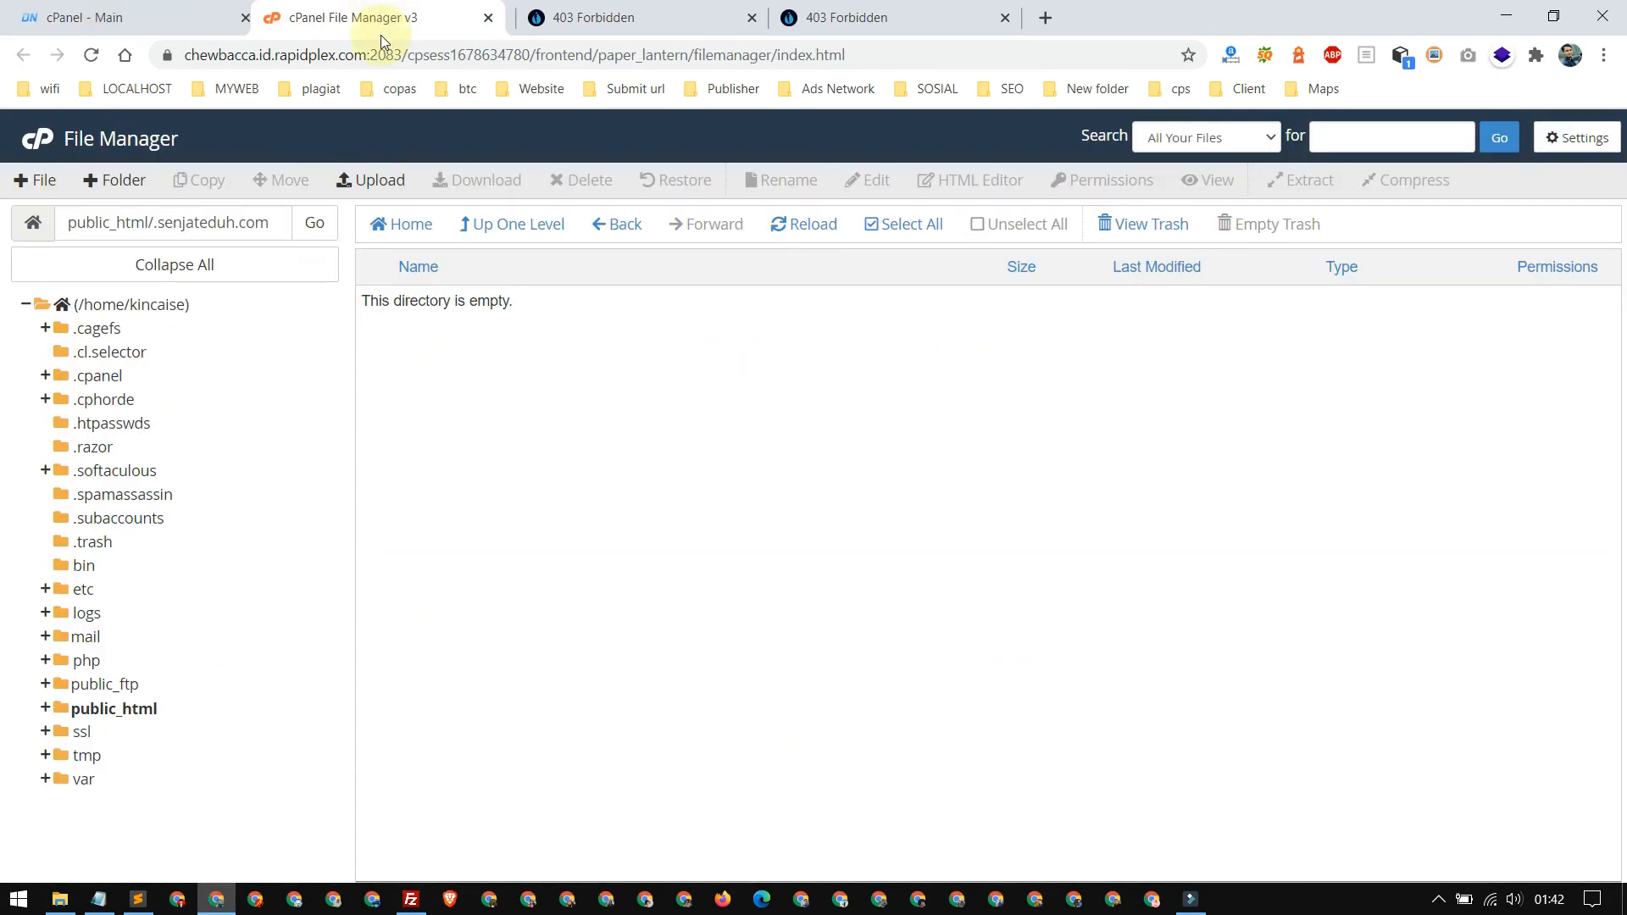
Open the public_html directory in File Manager and look through its folders and files.
click(133, 709)
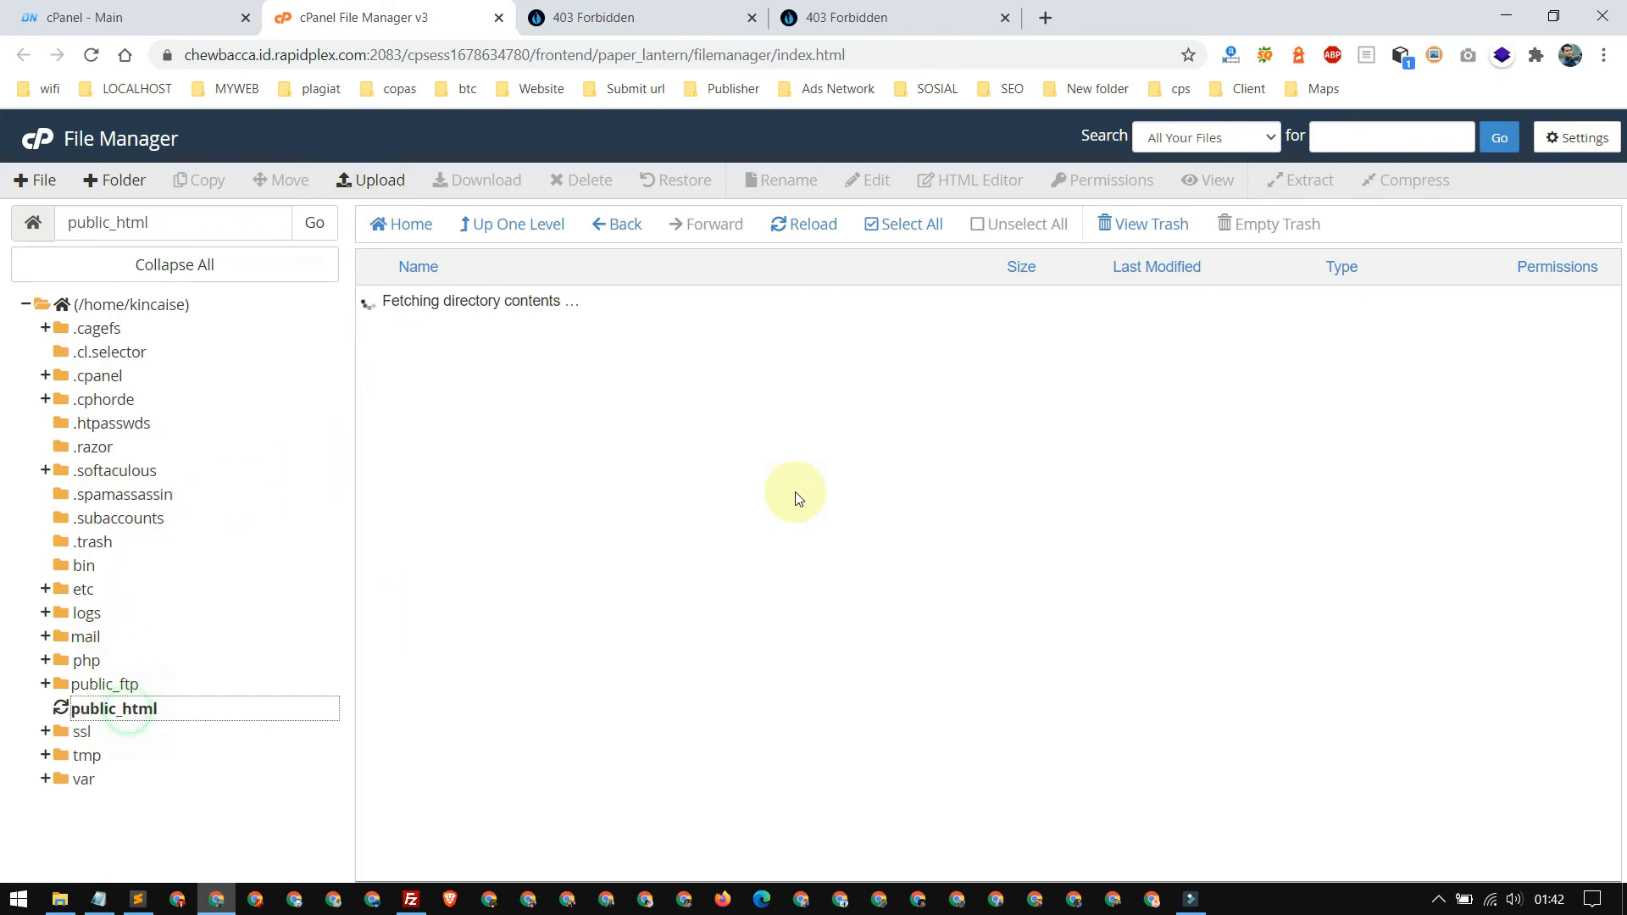
scroll(884, 464, down, 3)
scroll(882, 462, up, 5)
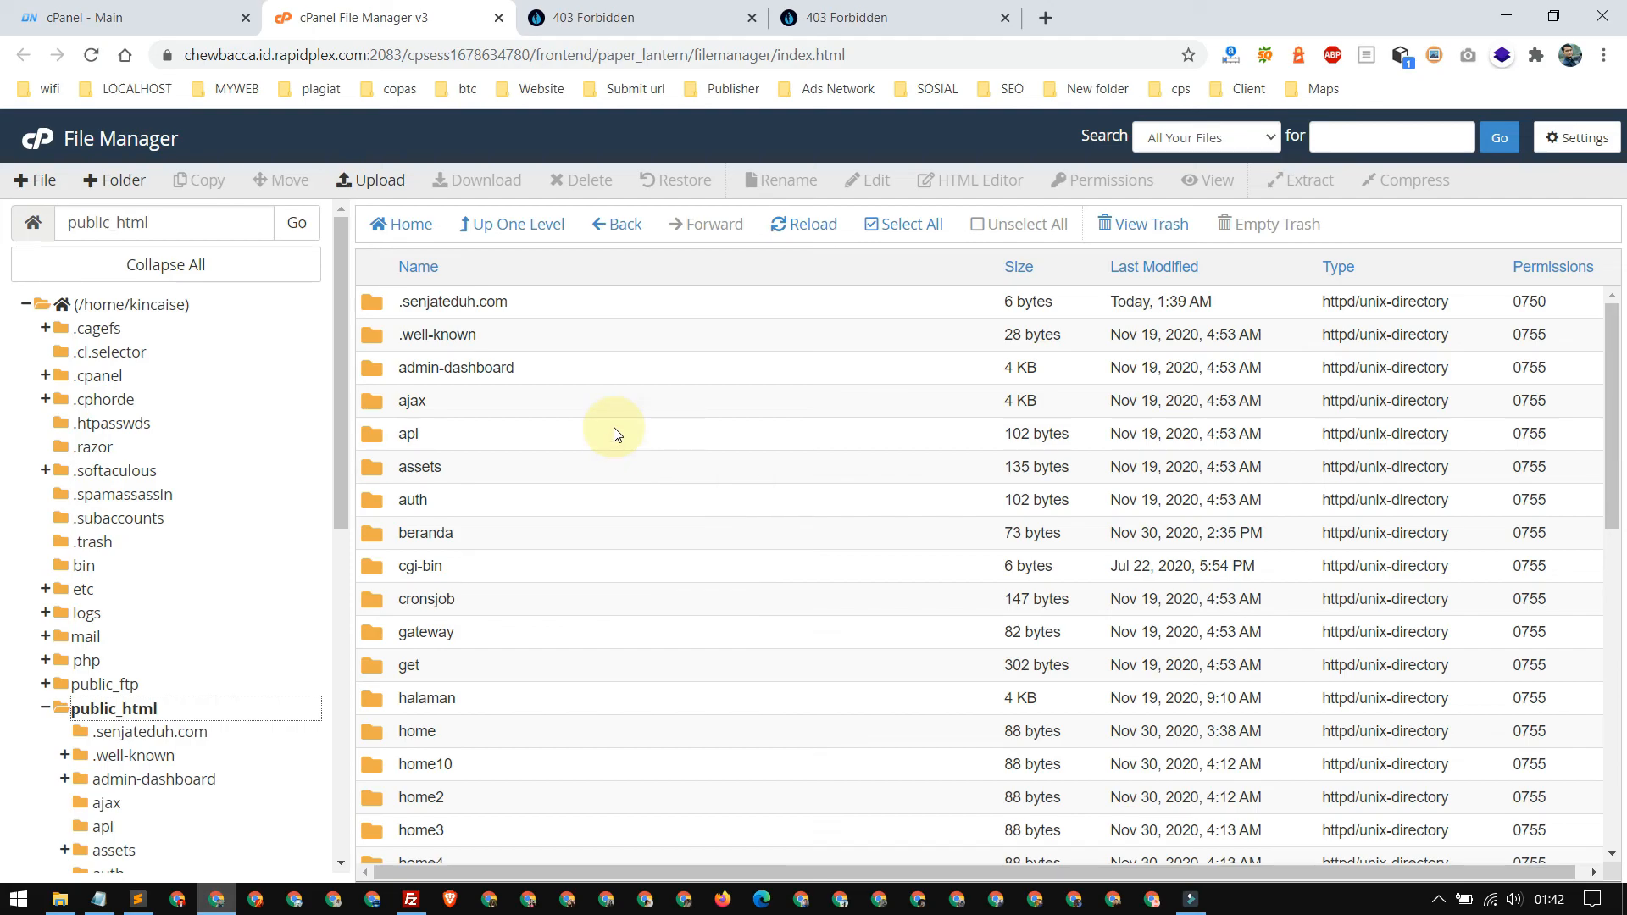
scroll(617, 434, down, 5)
scroll(617, 434, up, 6)
Check the senjateduh.com address in the redirect test tab and select the .senjateduh.com folder in public_html.
click(815, 17)
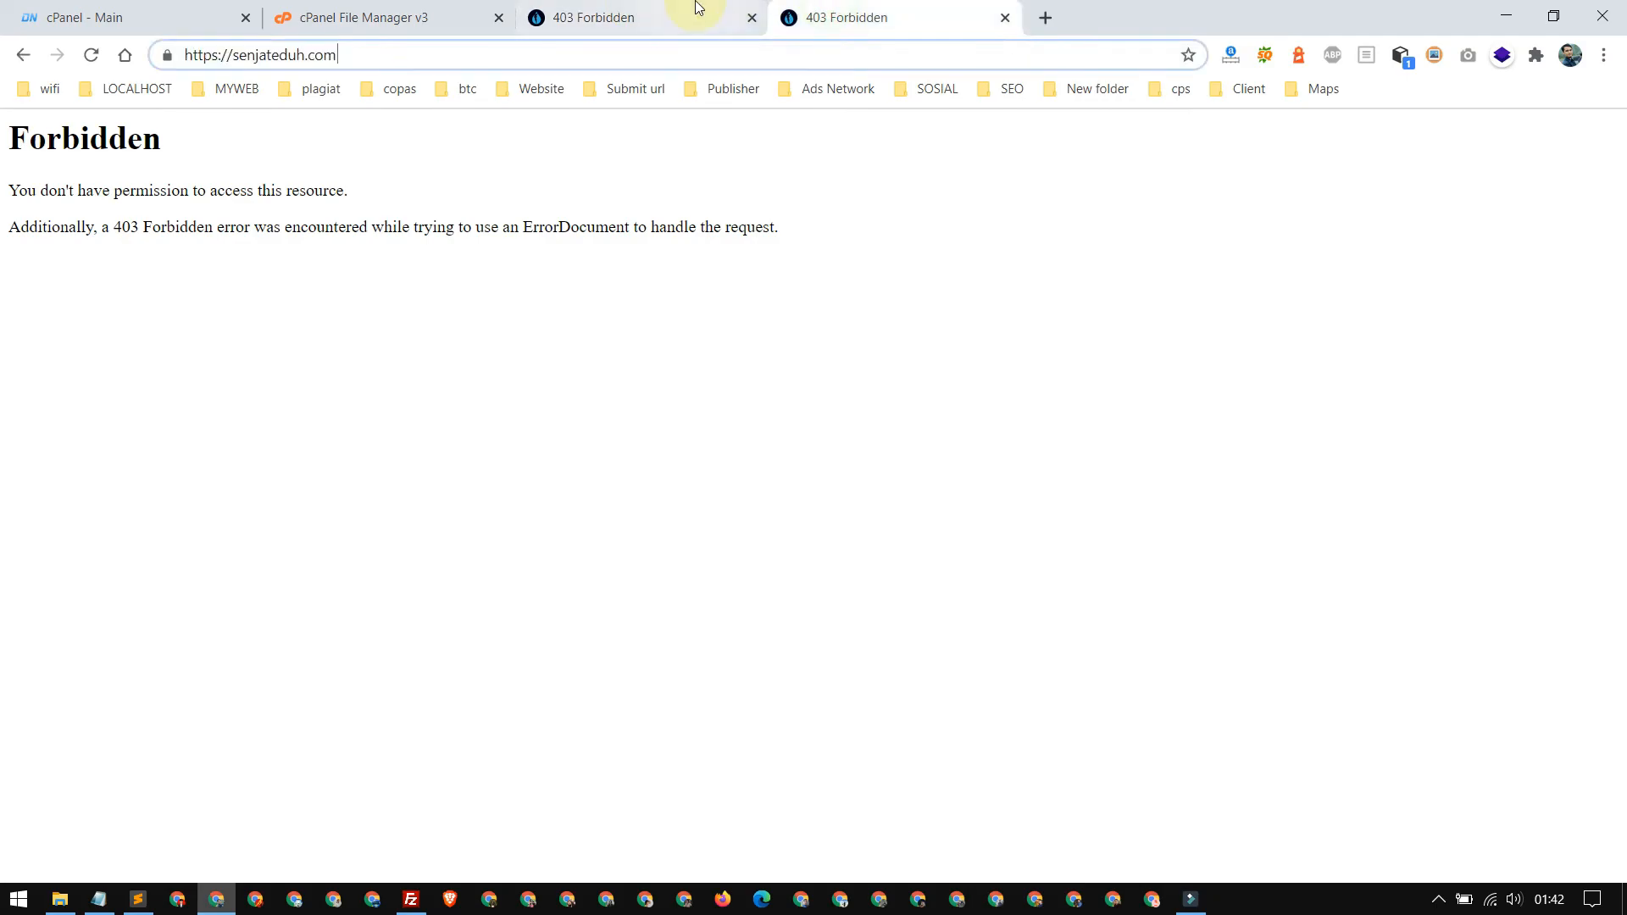
click(403, 17)
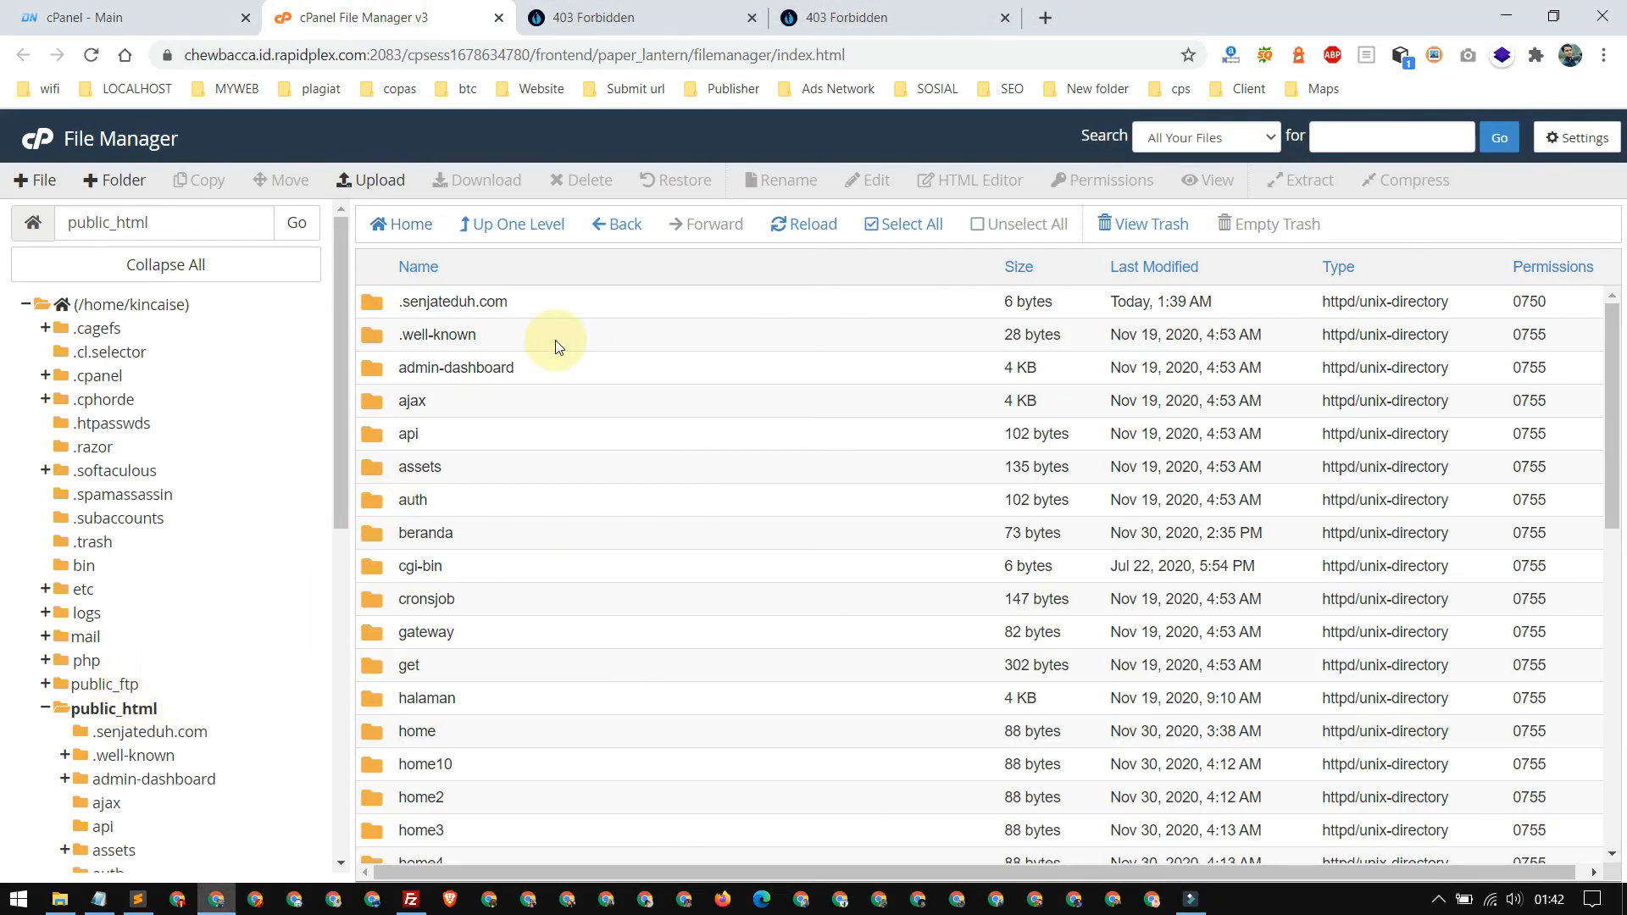
click(521, 312)
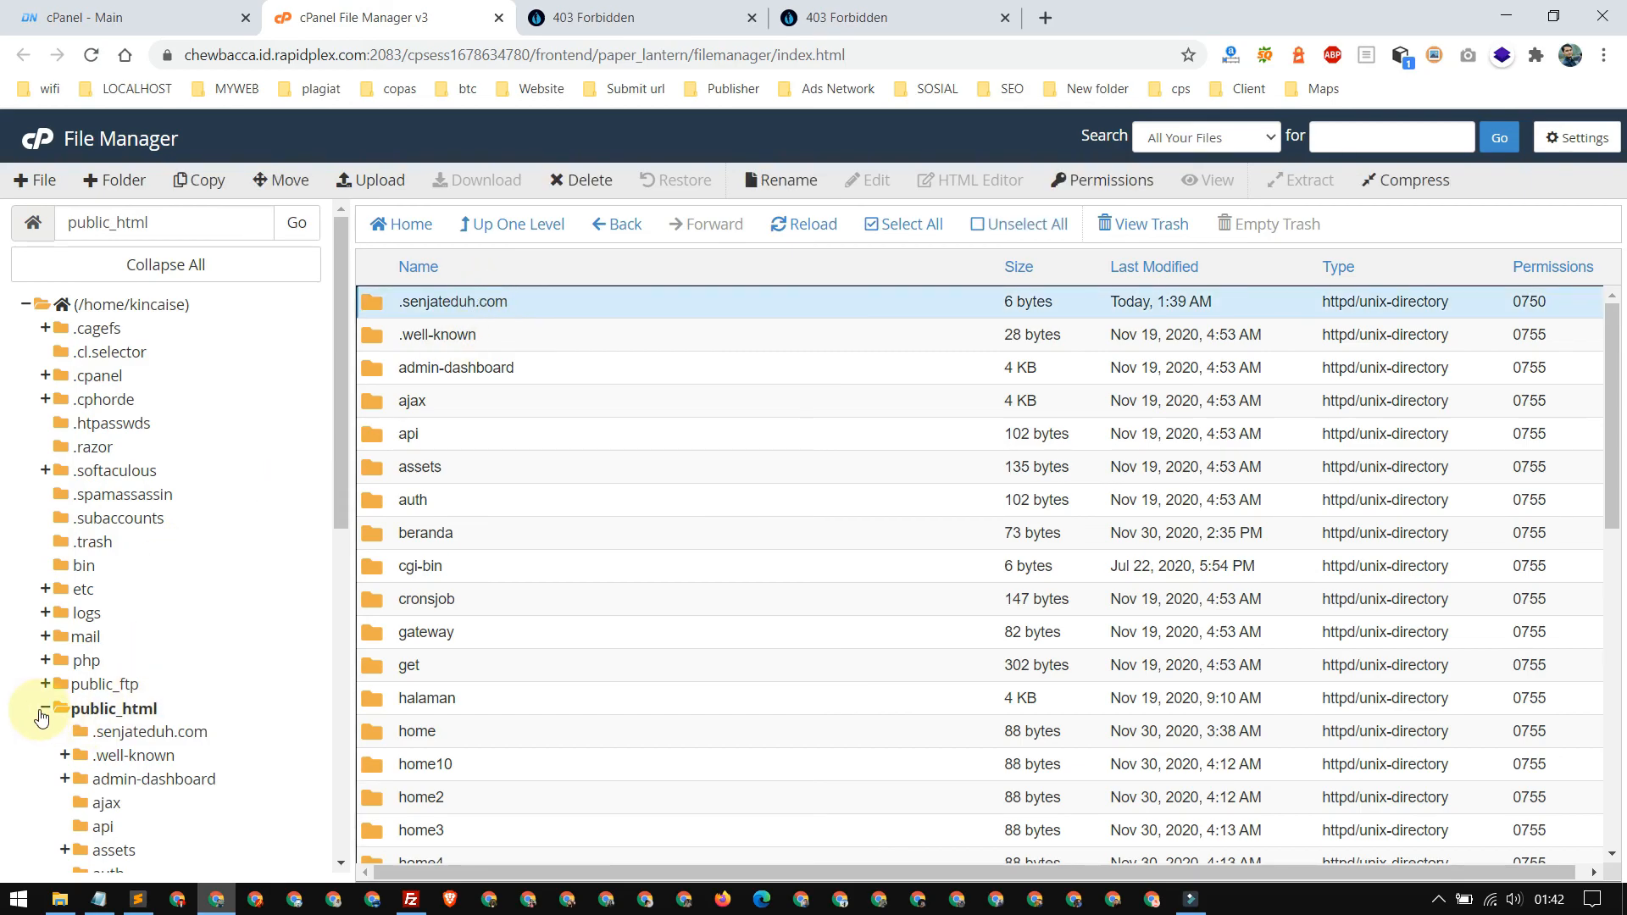
scroll(111, 691, down, 3)
scroll(111, 691, up, 3)
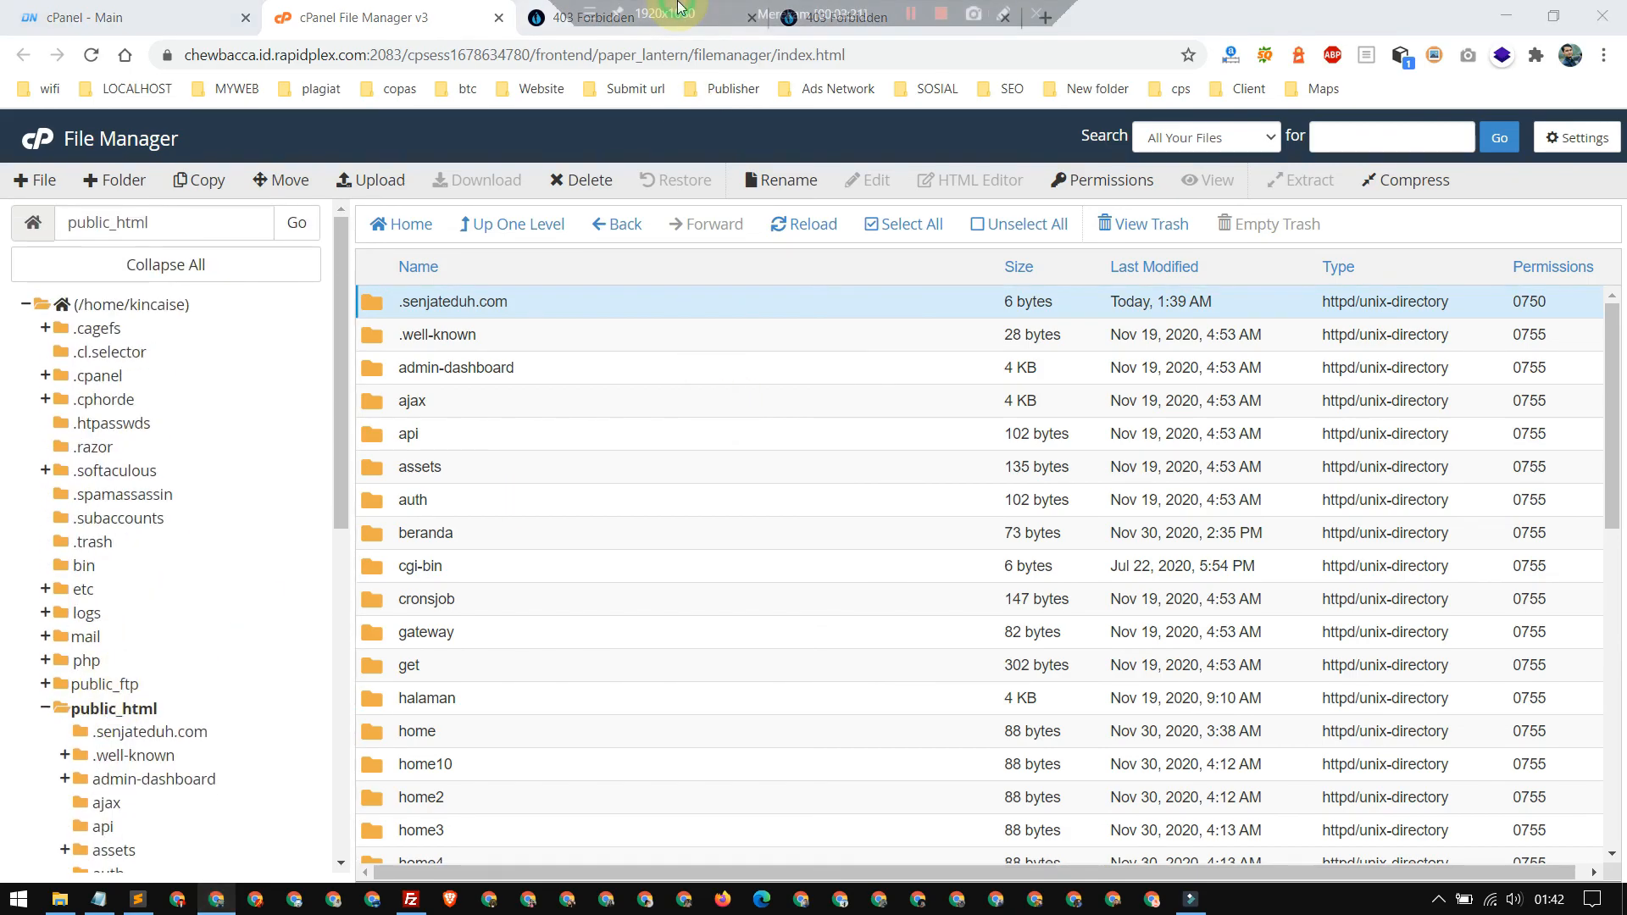
Look over the tools and account statistics on the cPanel main page.
click(144, 8)
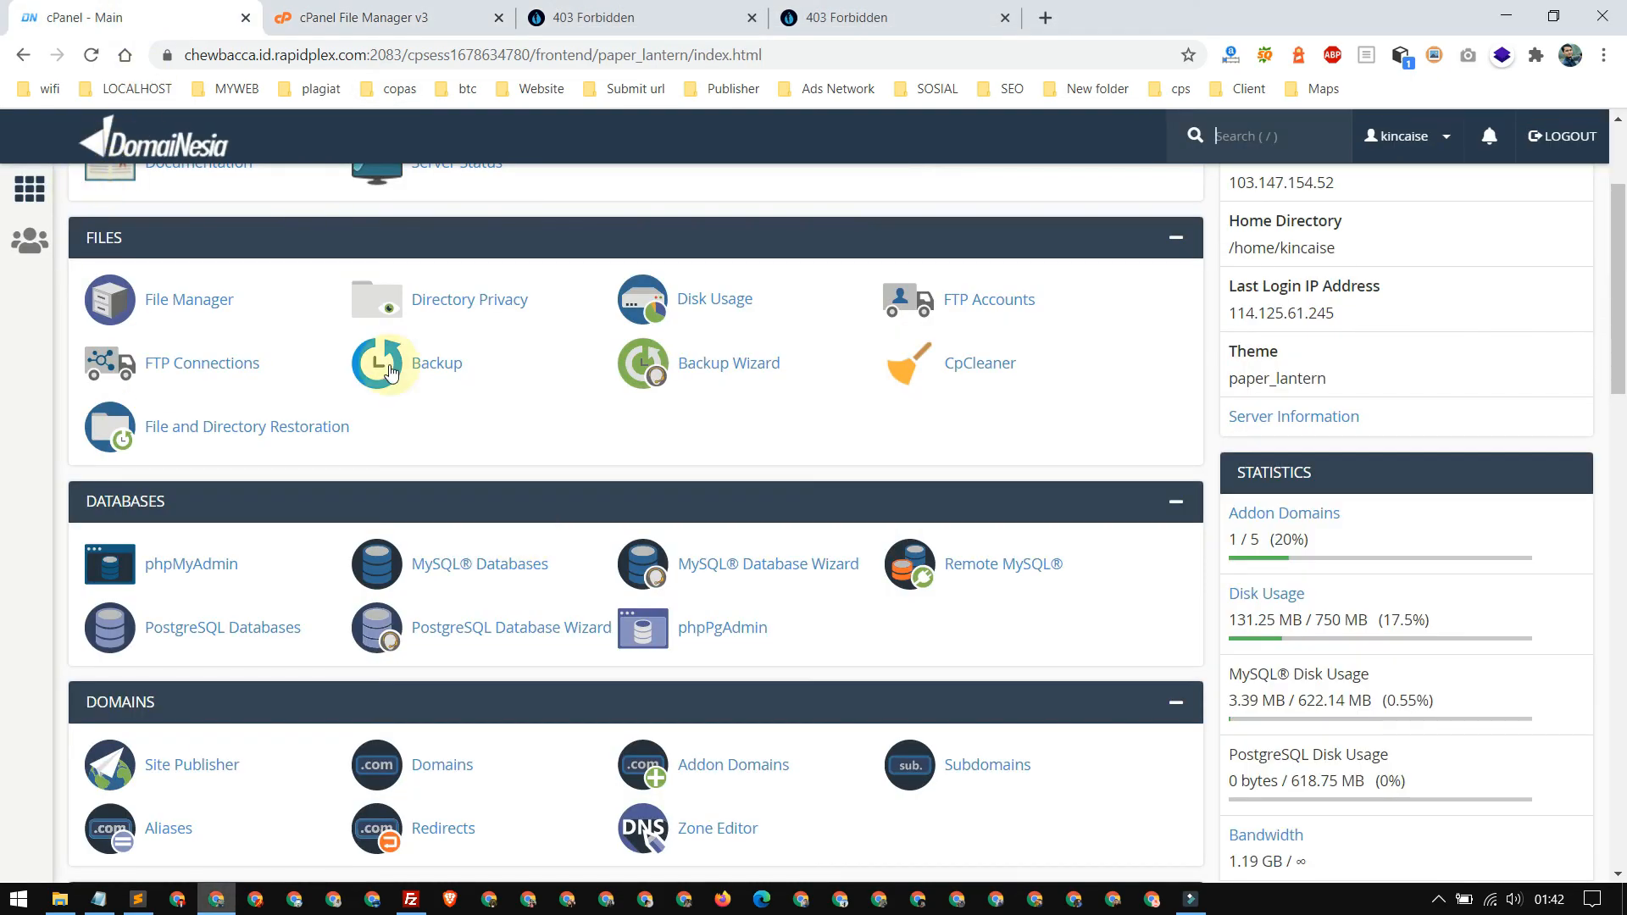
scroll(420, 431, down, 3)
scroll(419, 430, down, 1)
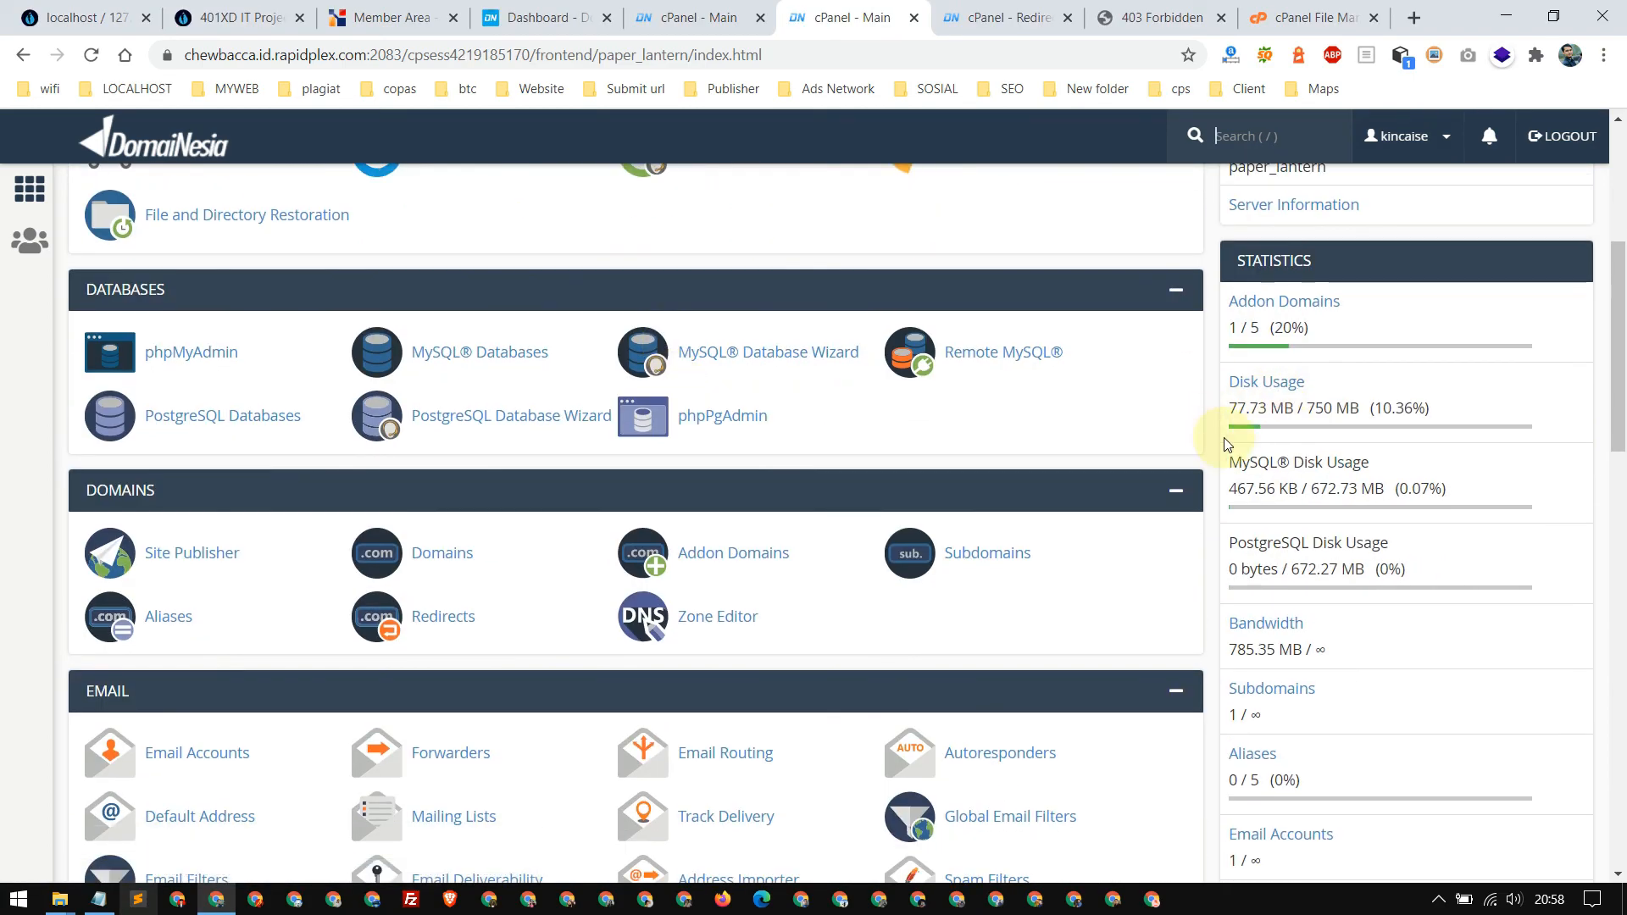
scroll(1225, 440, down, 6)
scroll(1226, 440, up, 10)
Close the senjateduh.com test page, reload the old File Manager listing and close that tab as well.
click(987, 18)
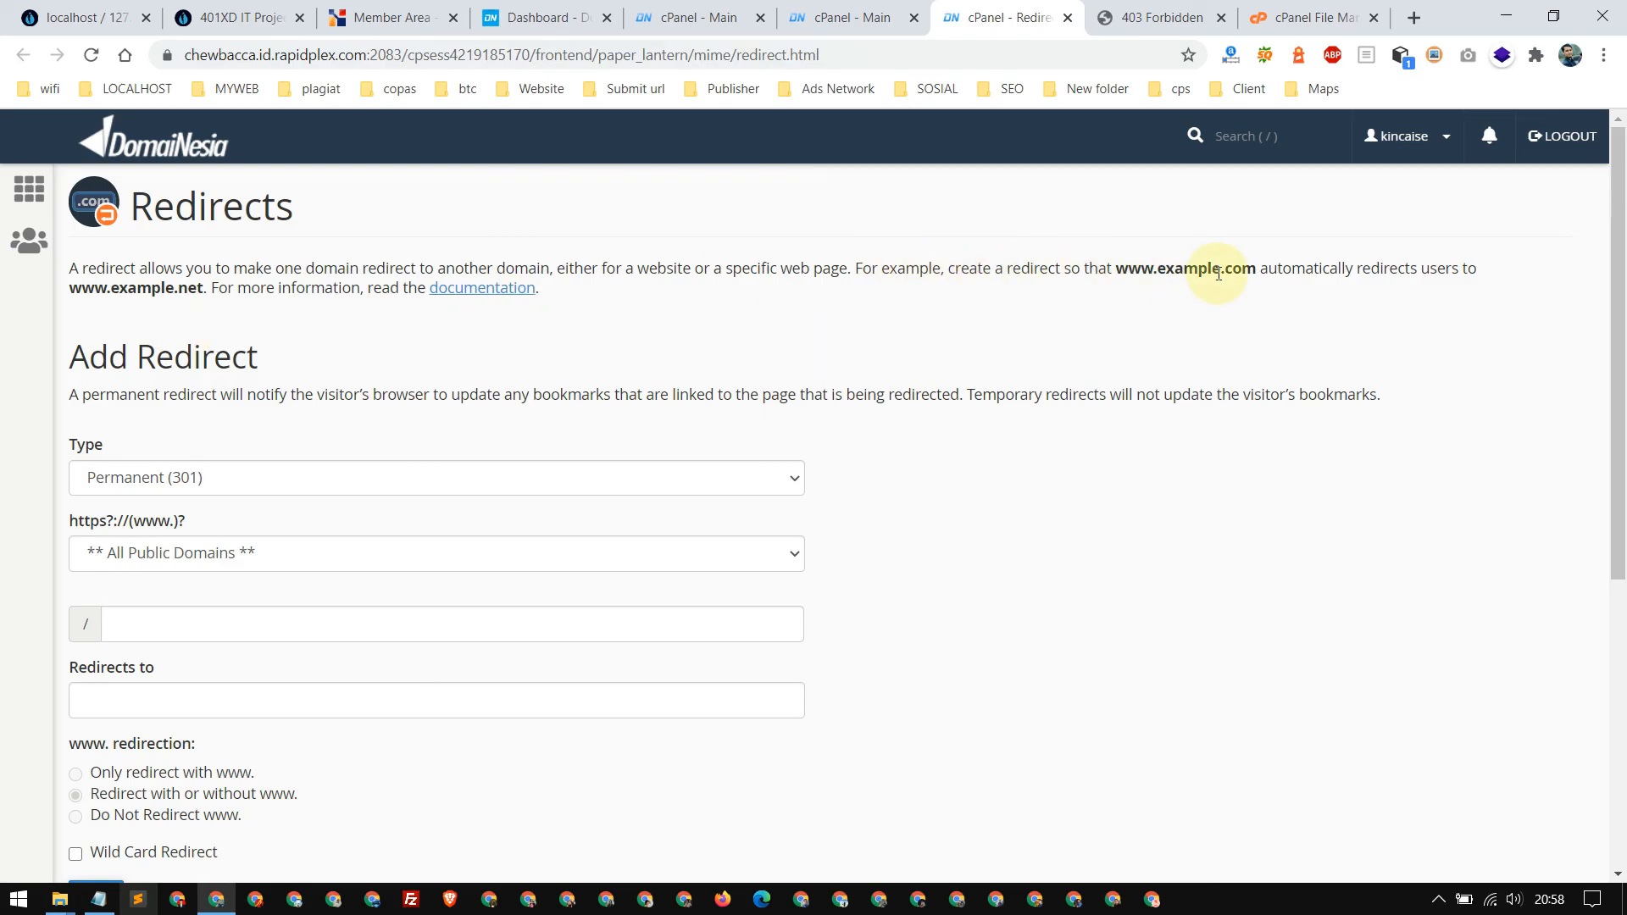
click(1133, 32)
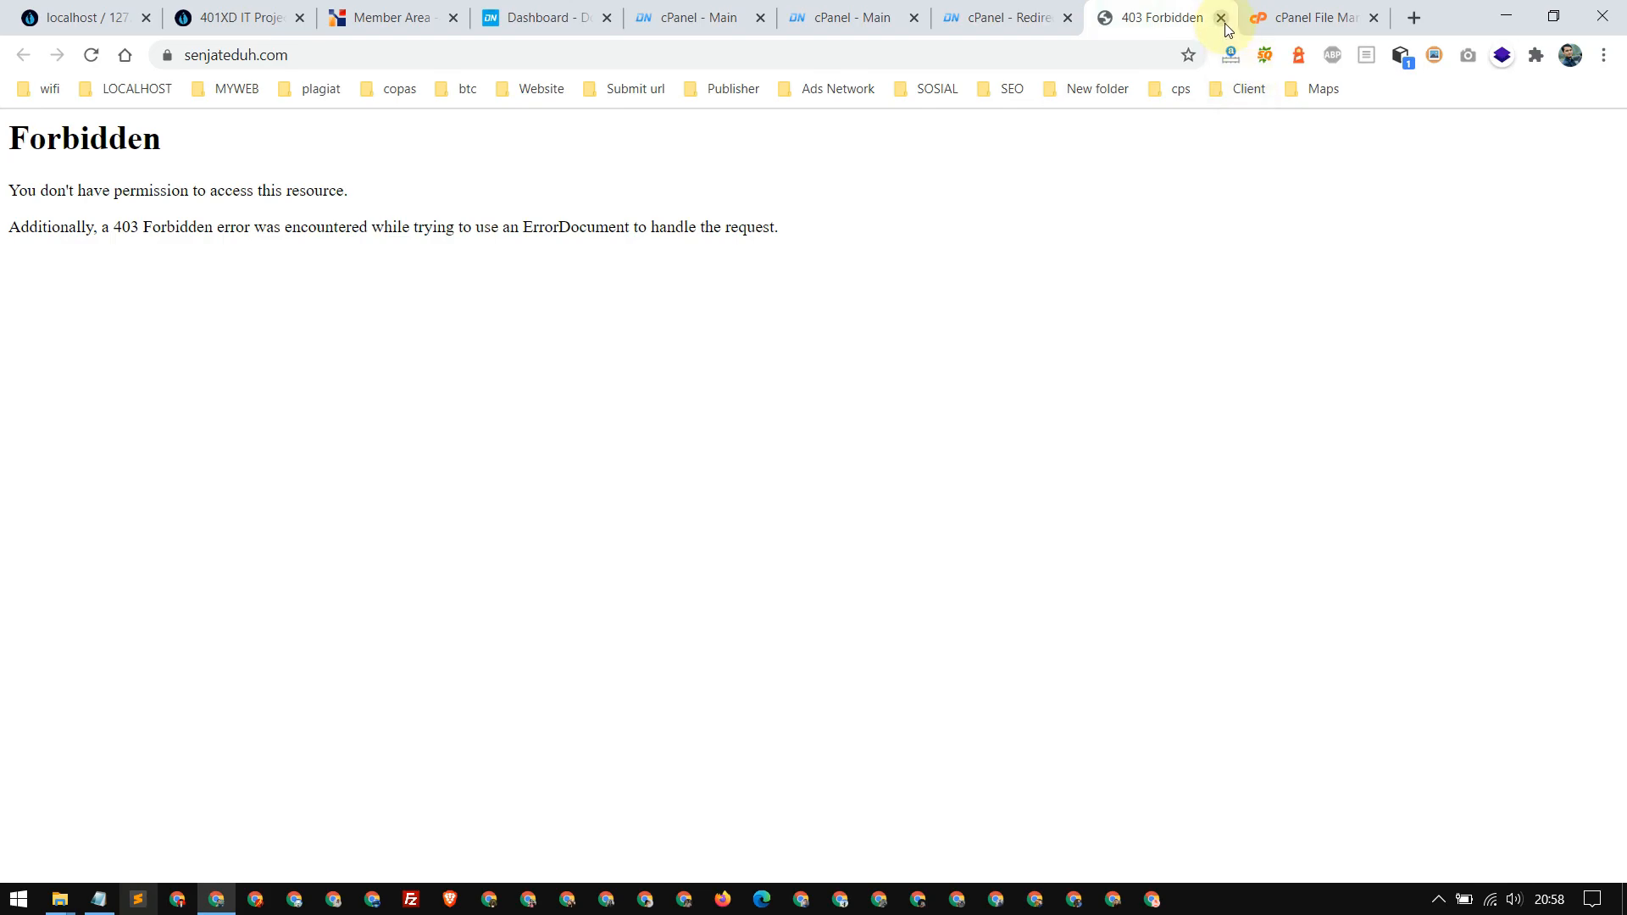
click(1221, 20)
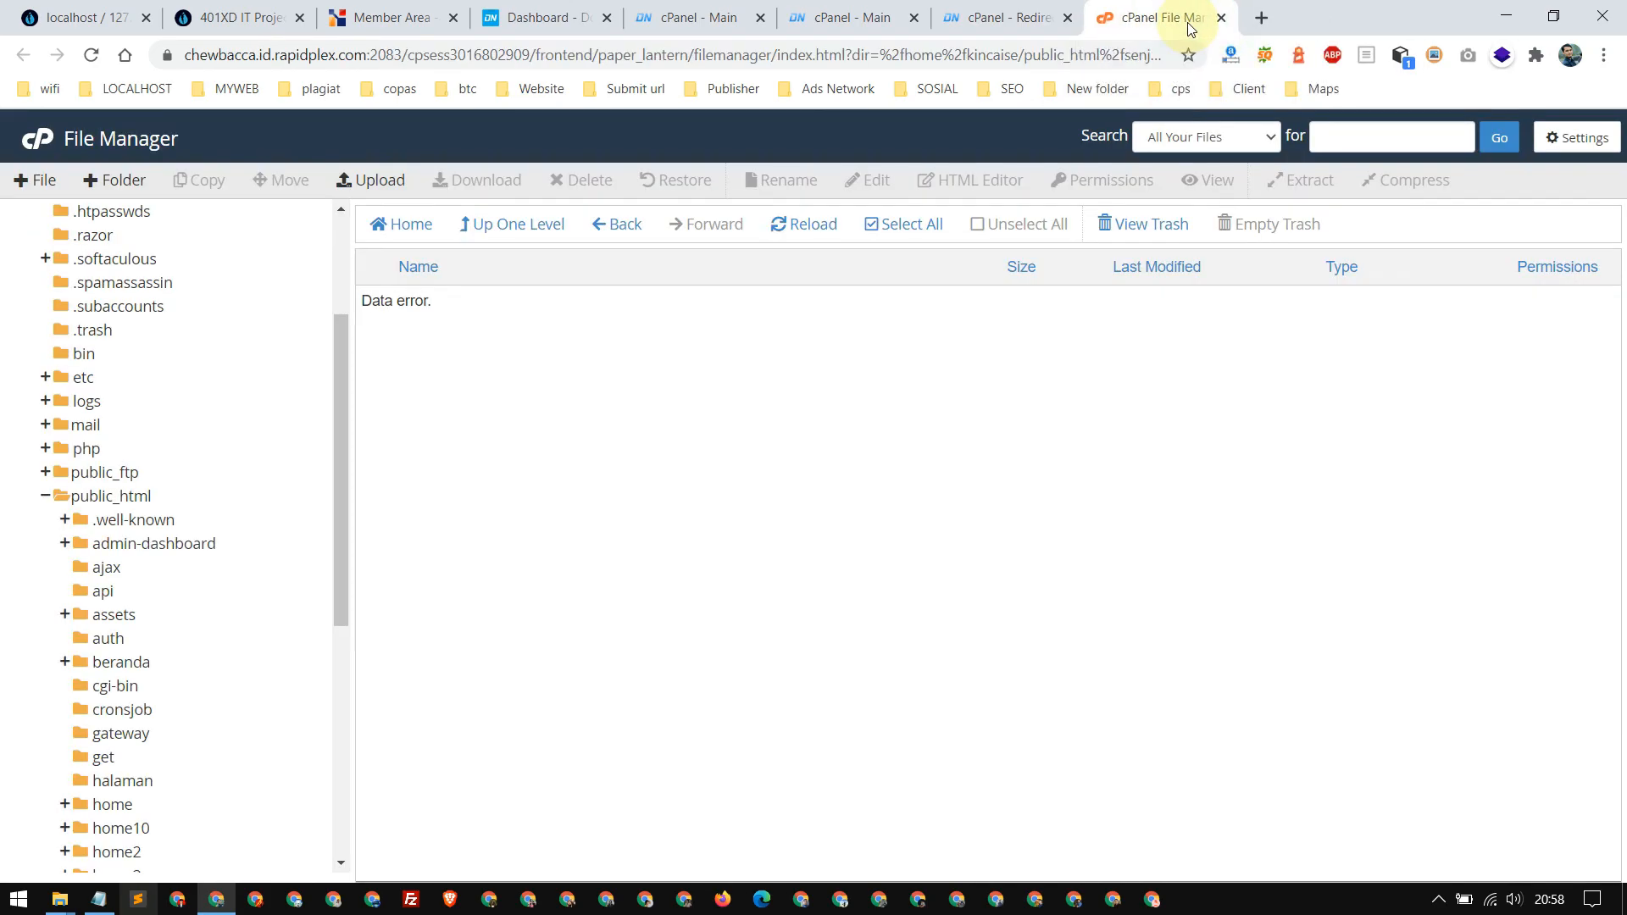
click(800, 224)
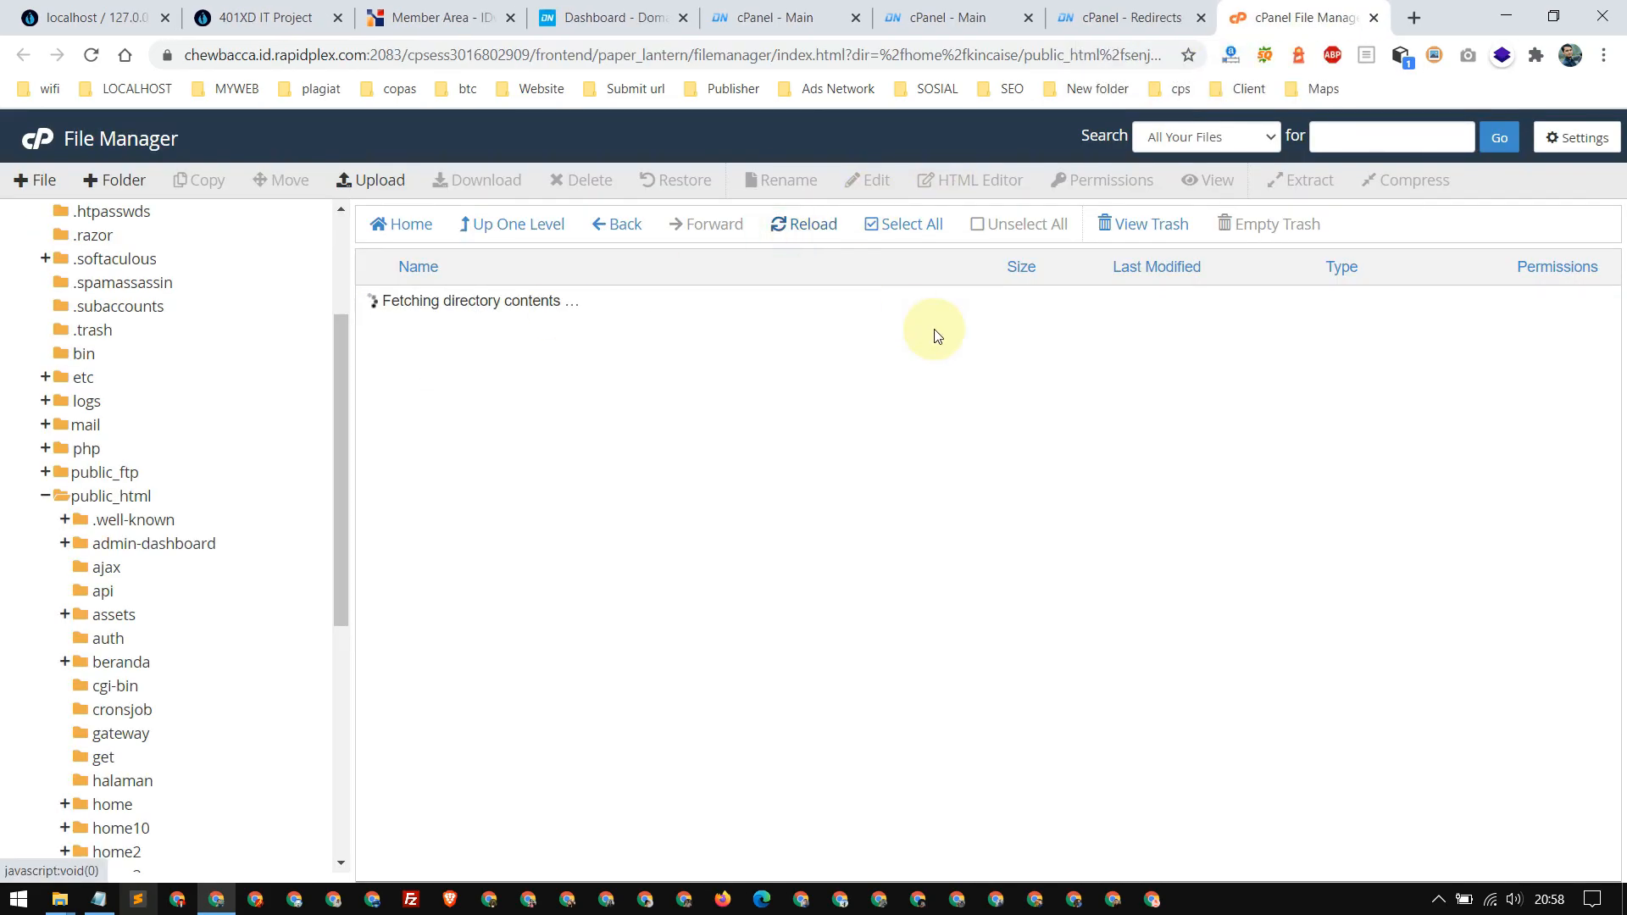
click(998, 218)
click(1373, 17)
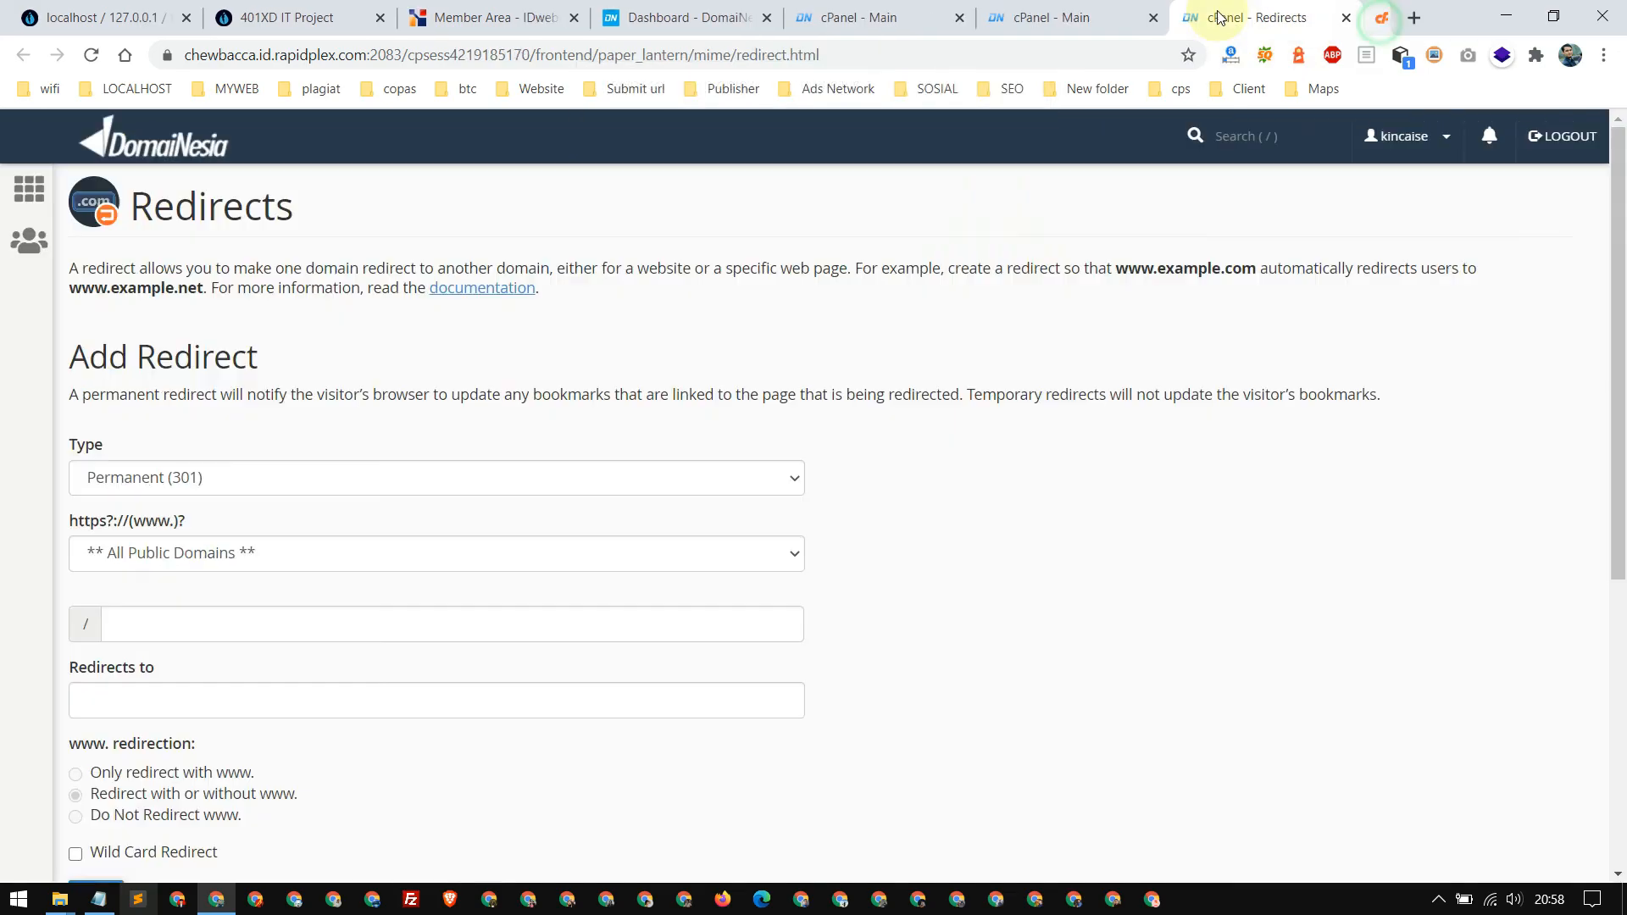
Open a new File Manager session from the cPanel main page.
click(1067, 18)
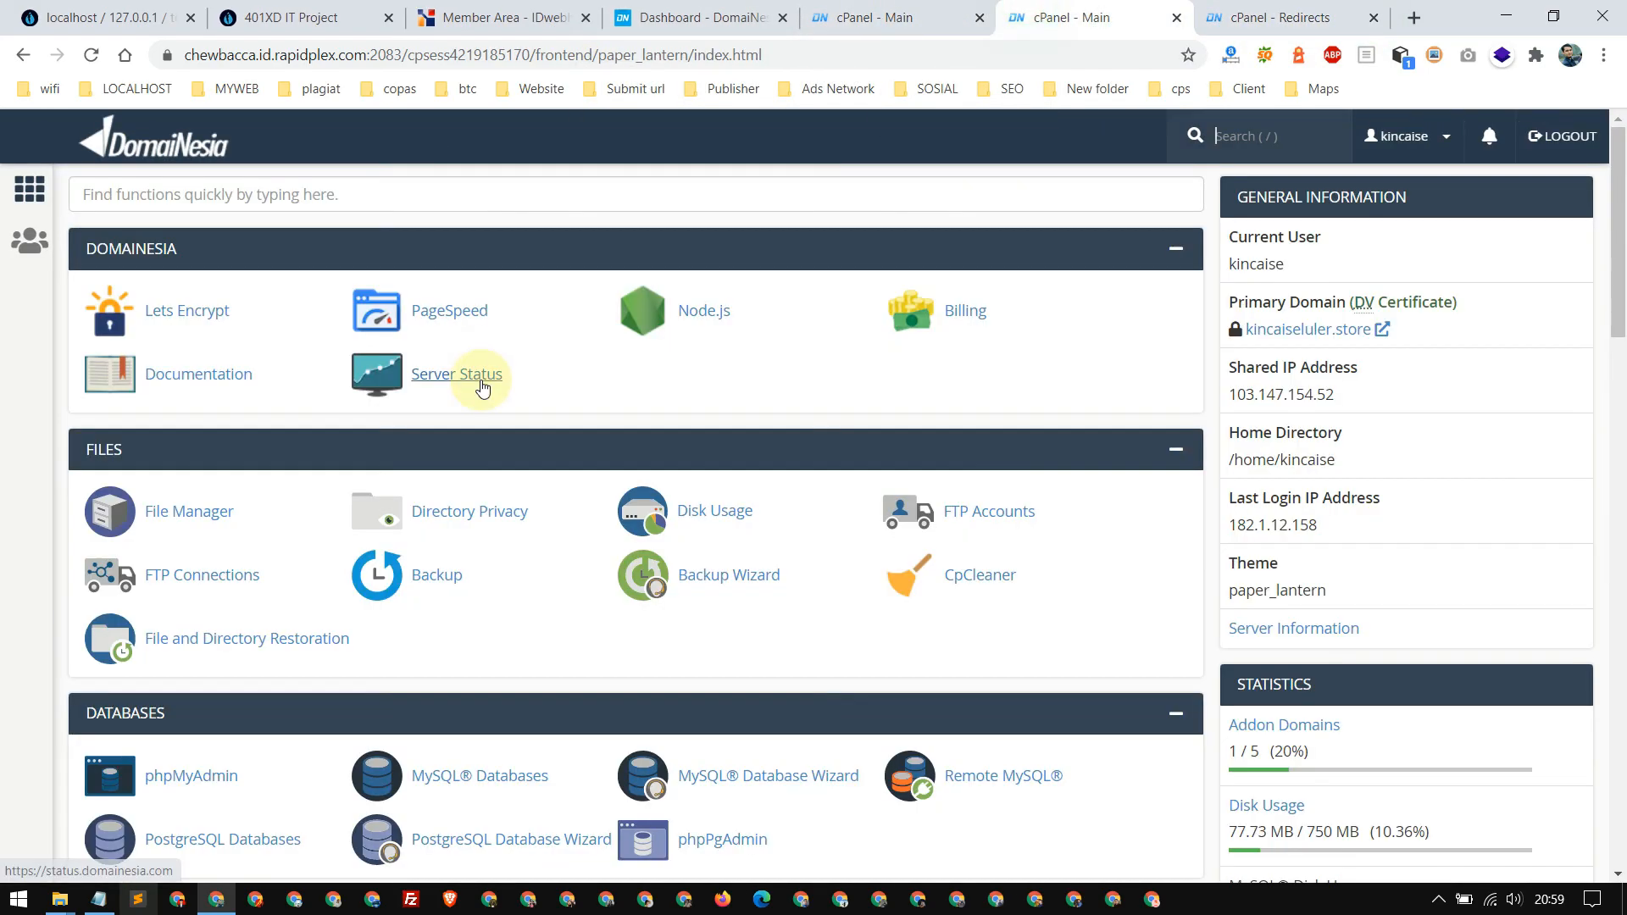
scroll(382, 466, down, 5)
scroll(998, 345, down, 2)
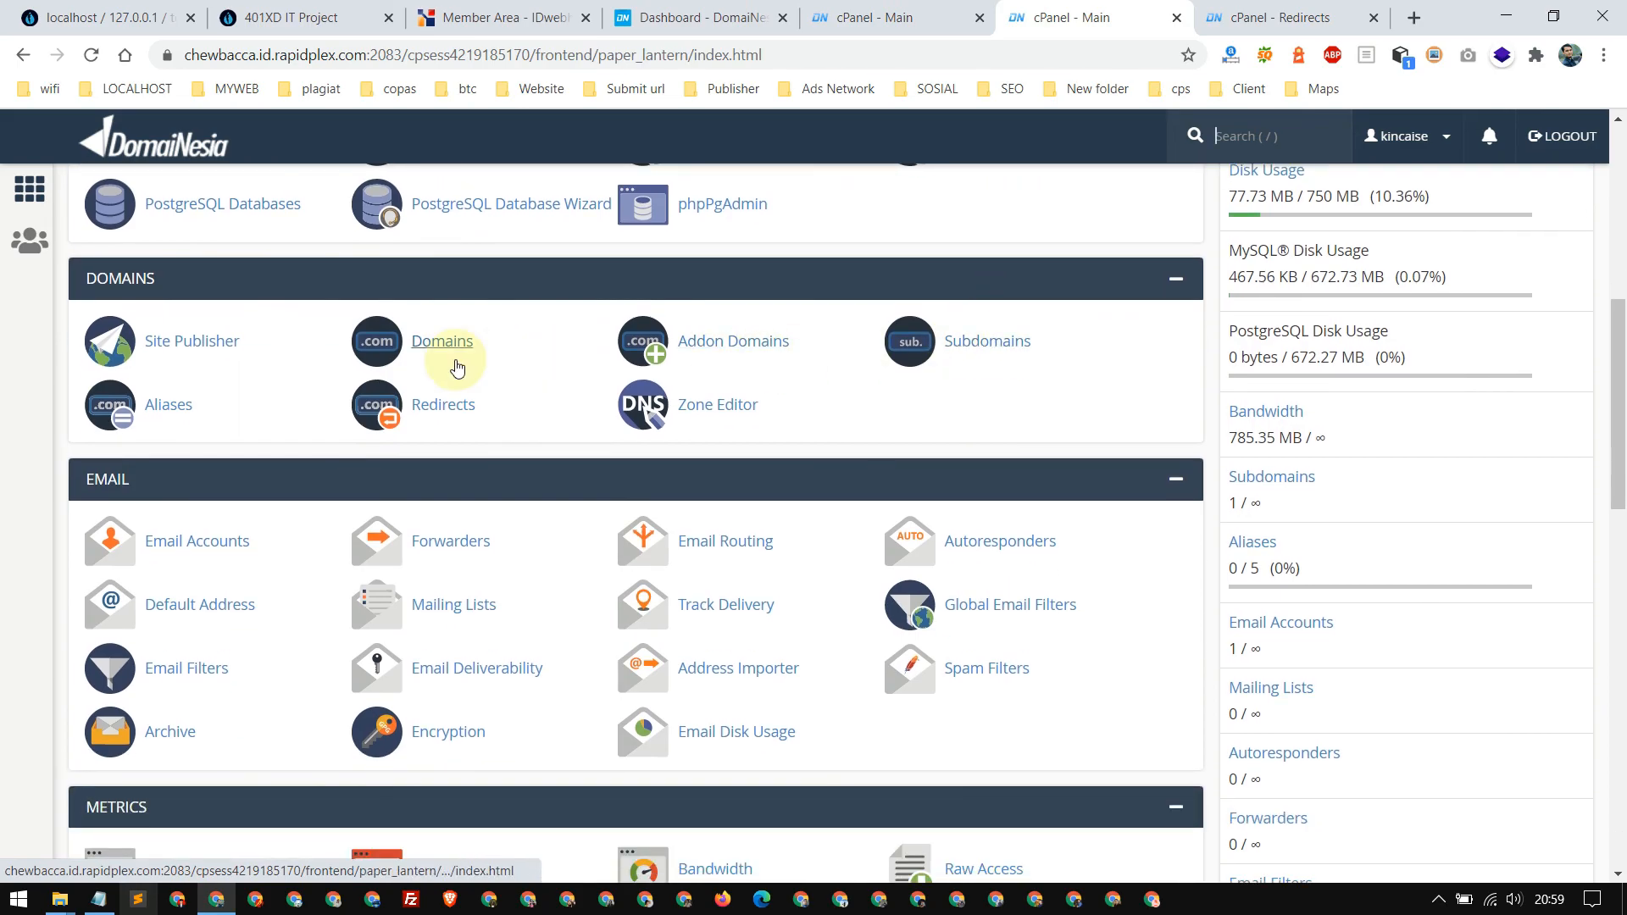
scroll(455, 356, up, 6)
scroll(828, 429, down, 3)
scroll(356, 364, up, 1)
click(213, 406)
Expand public_html, locate the senjateduh.com folder in its listing and open it.
scroll(682, 417, down, 6)
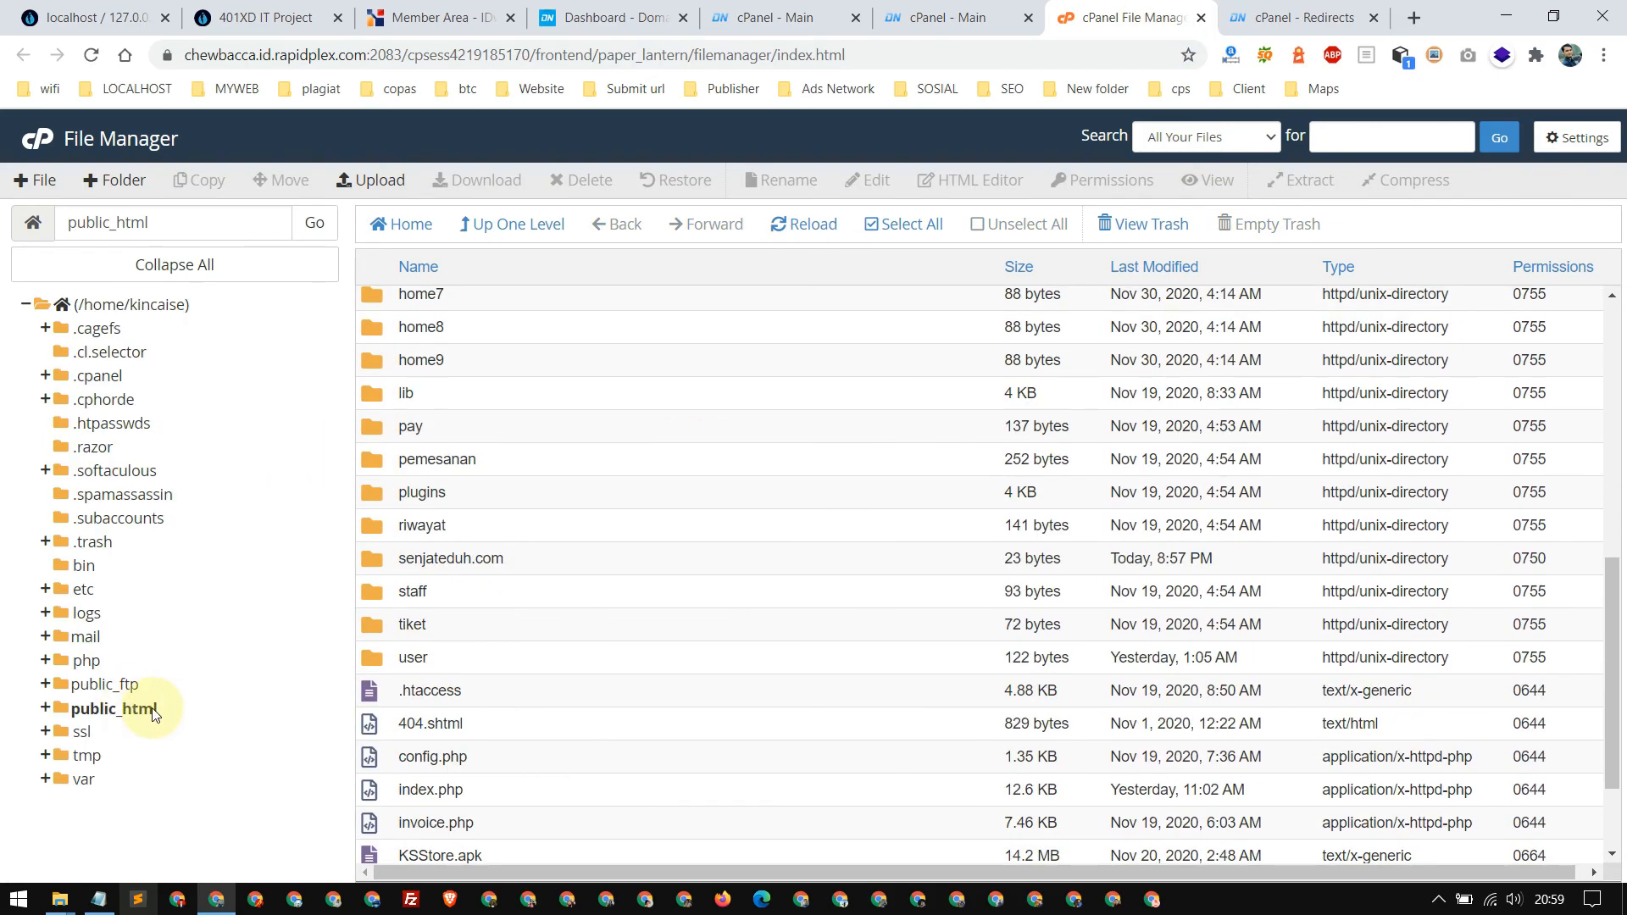
click(174, 714)
scroll(737, 364, down, 8)
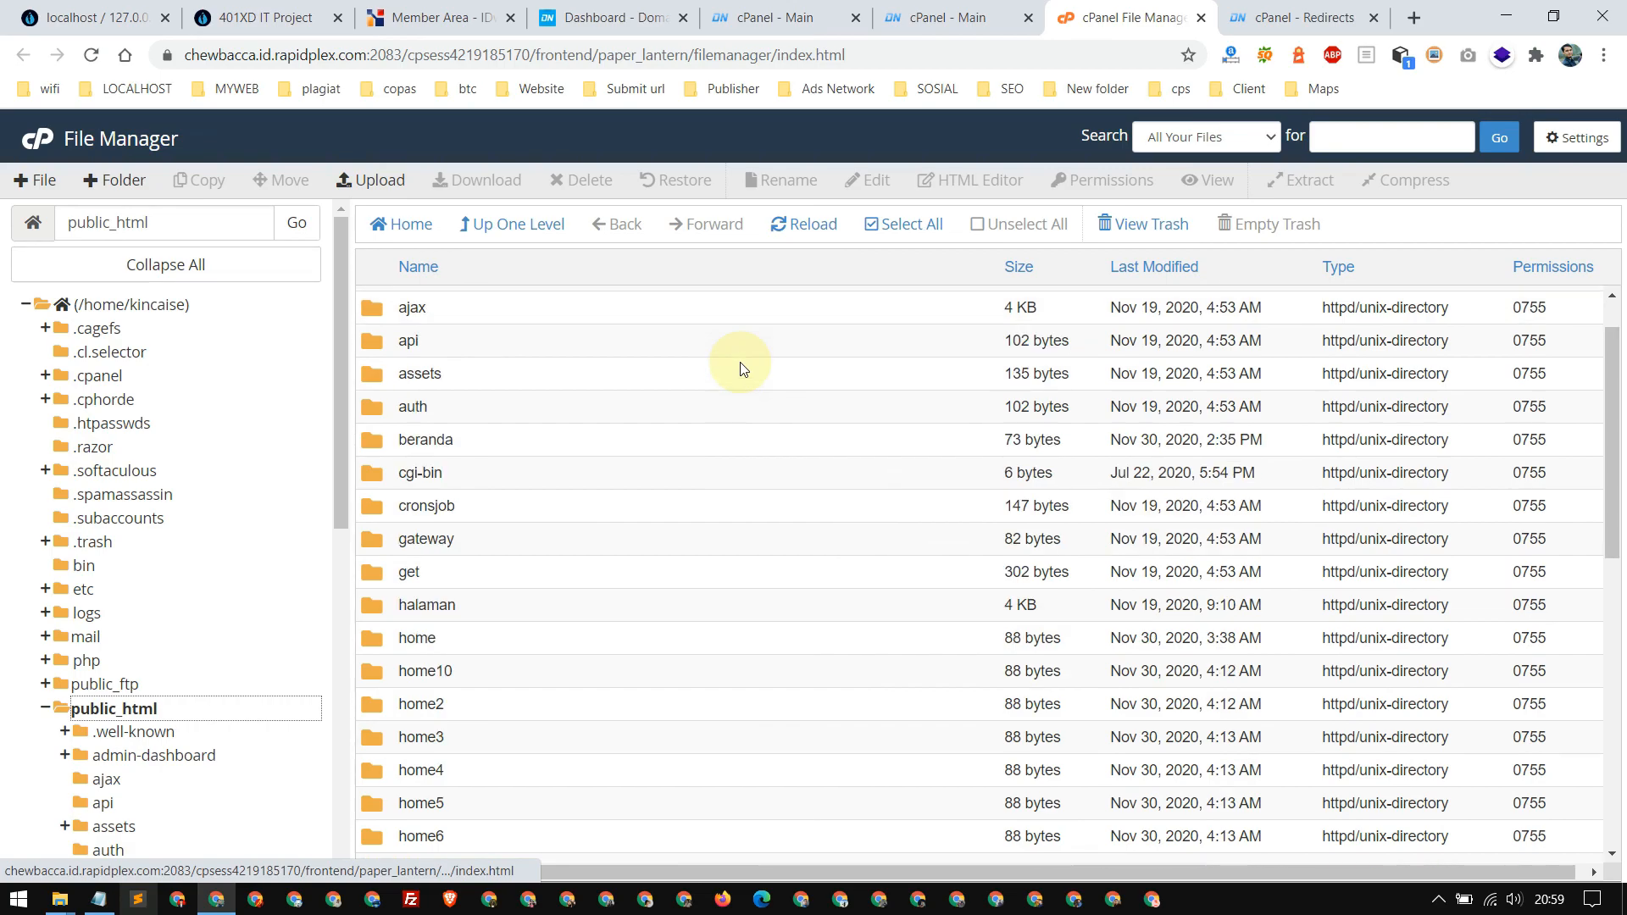
scroll(740, 367, down, 1)
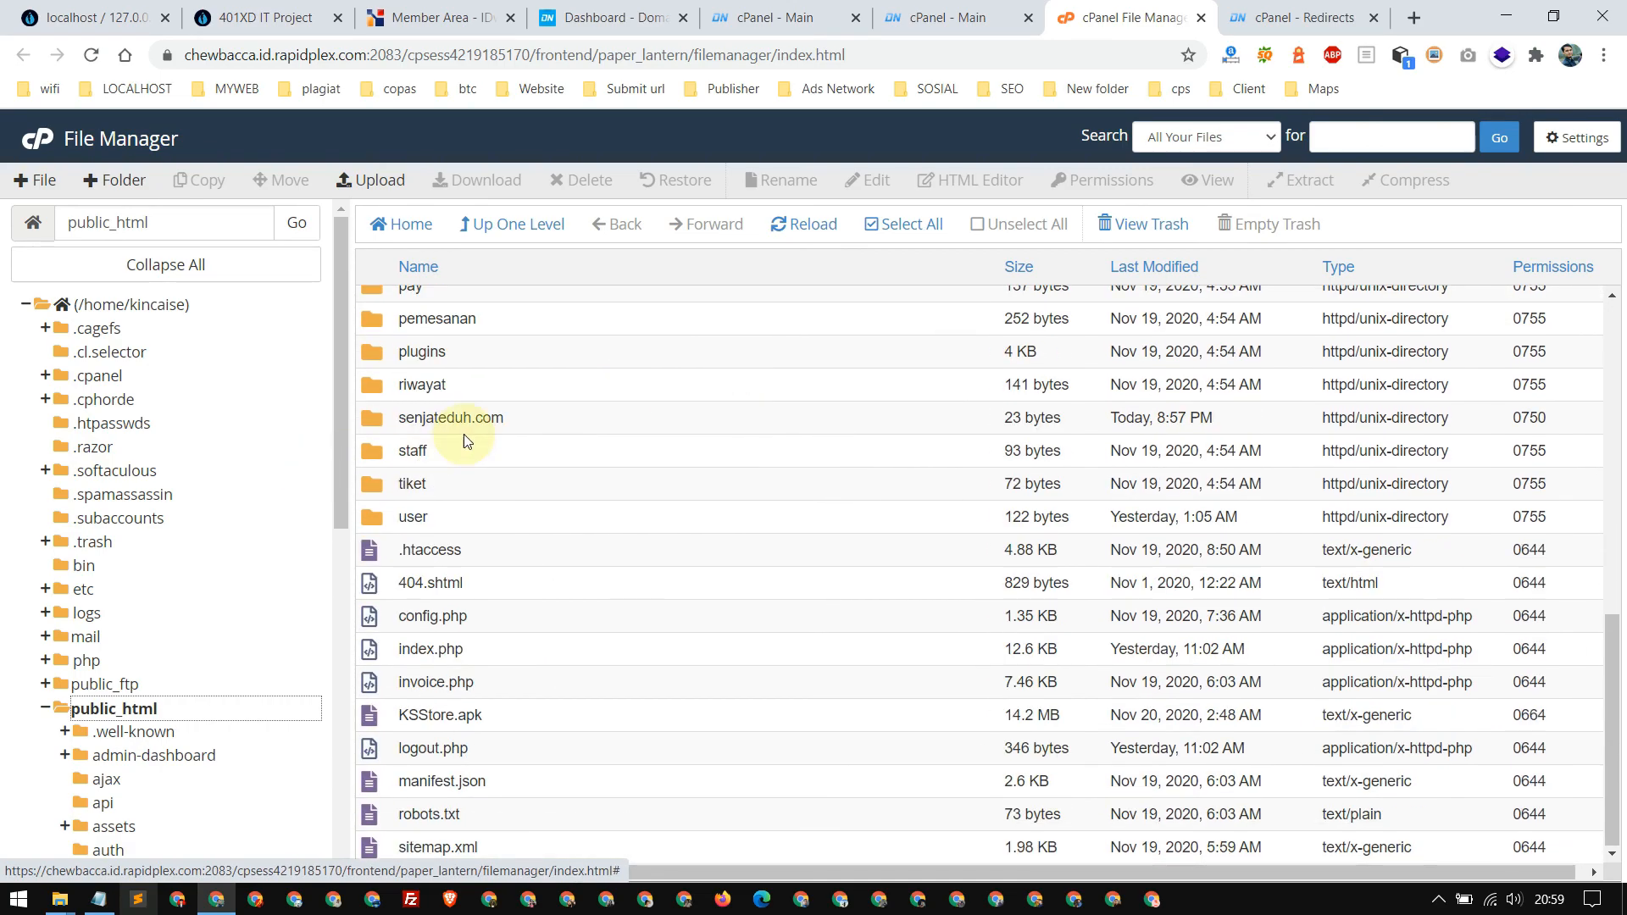
double_click(520, 418)
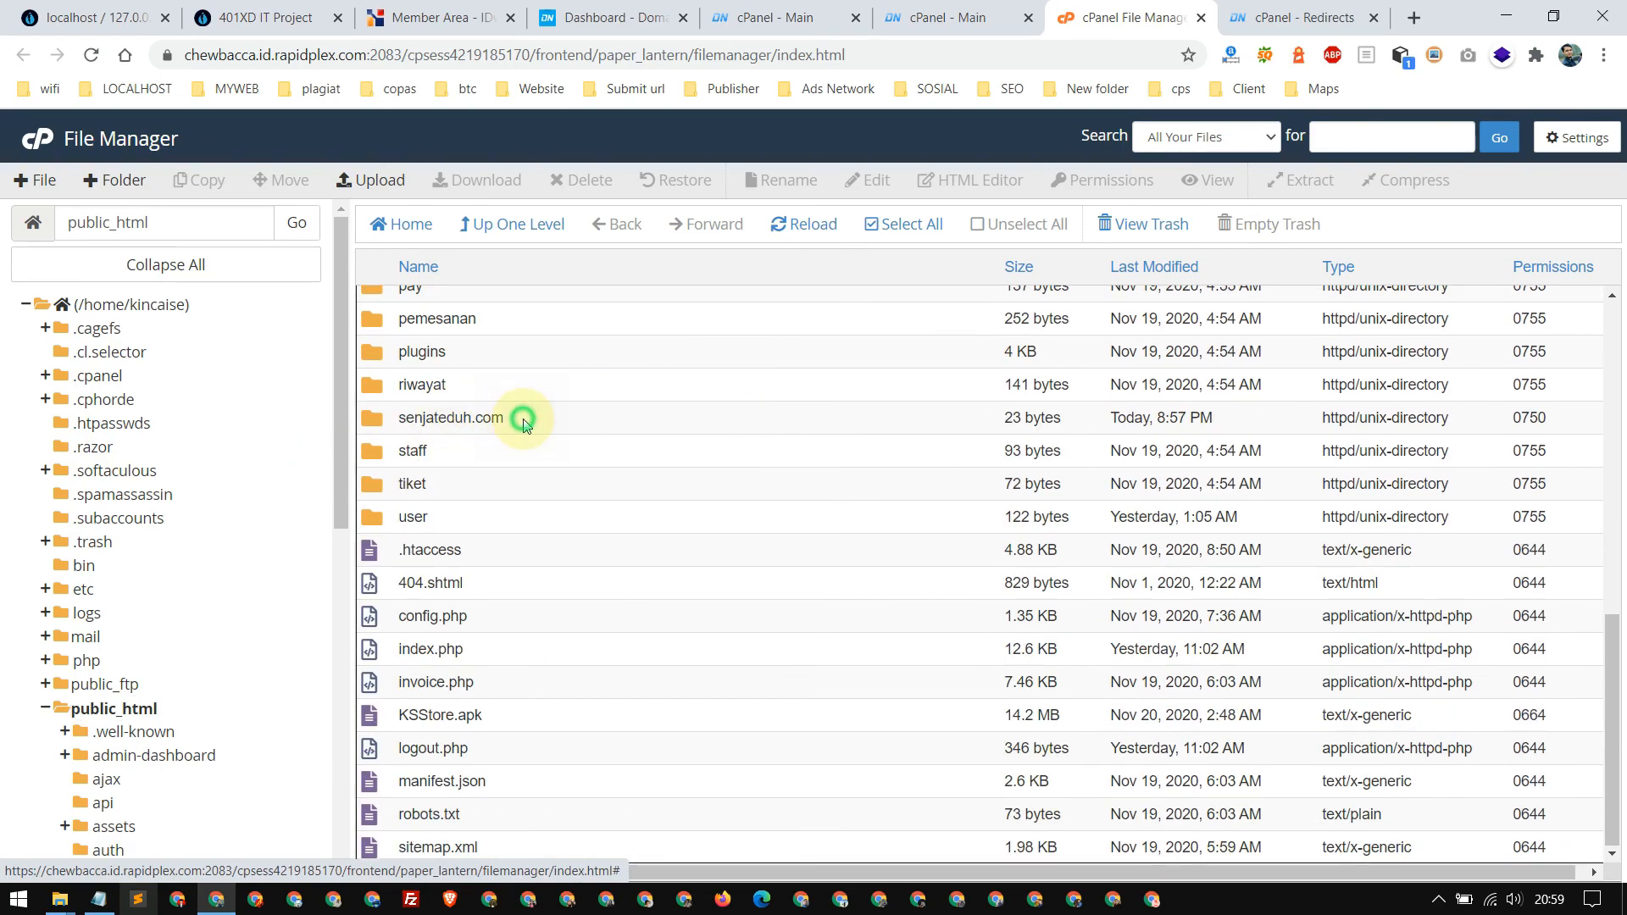
Return to the public_html directory and review its listing around the senjateduh.com folder.
click(235, 718)
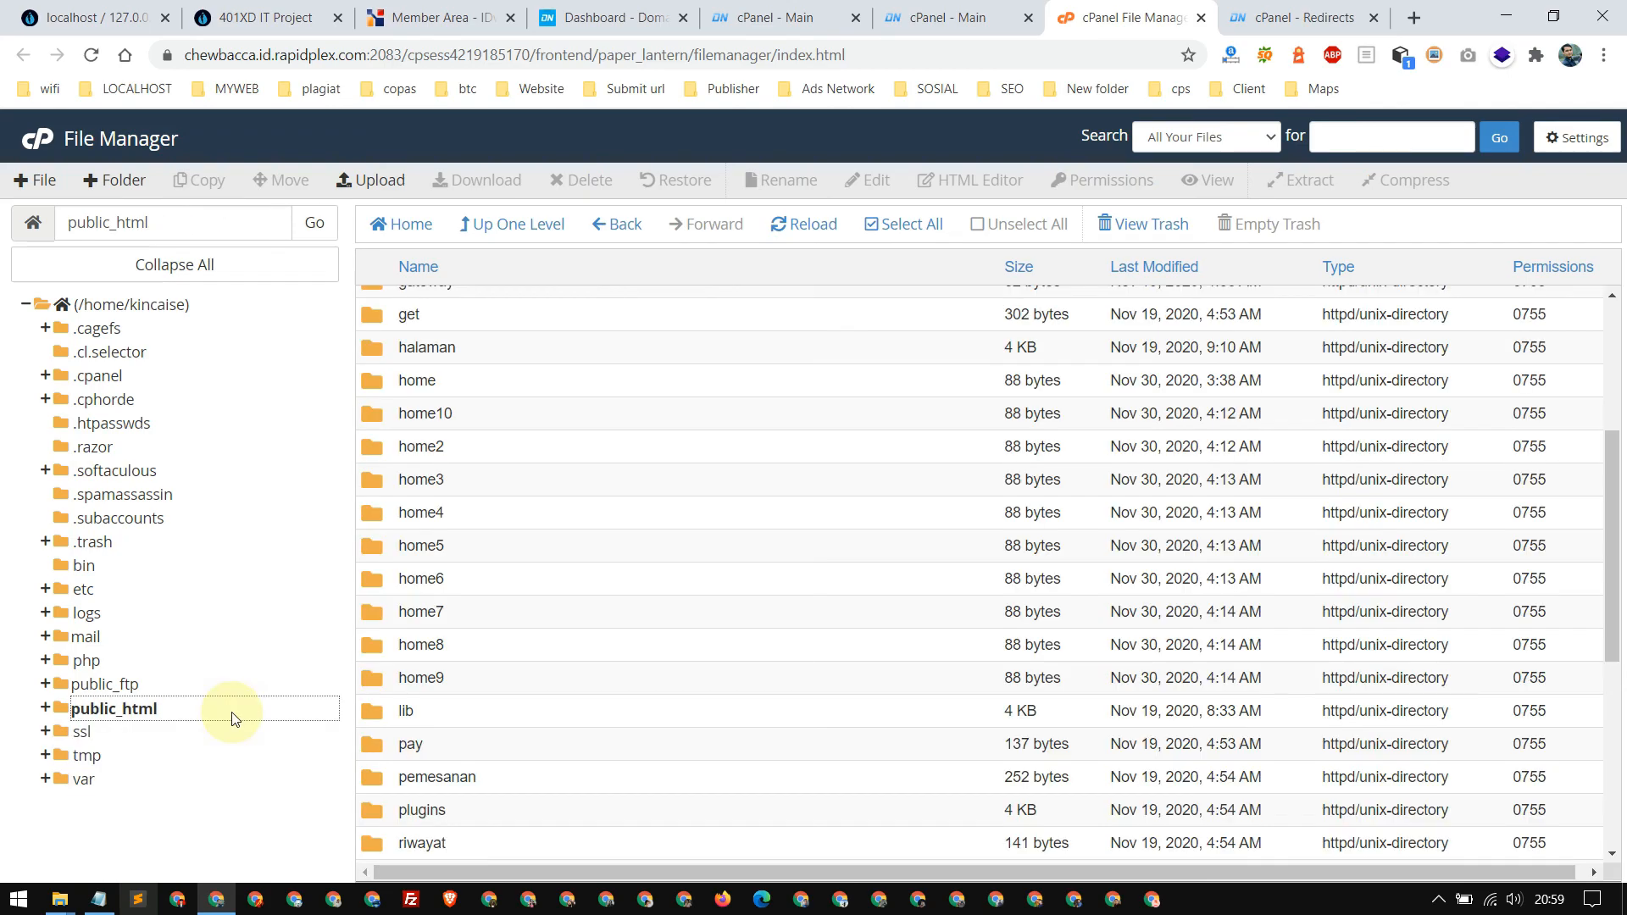
click(218, 815)
scroll(1398, 338, down, 5)
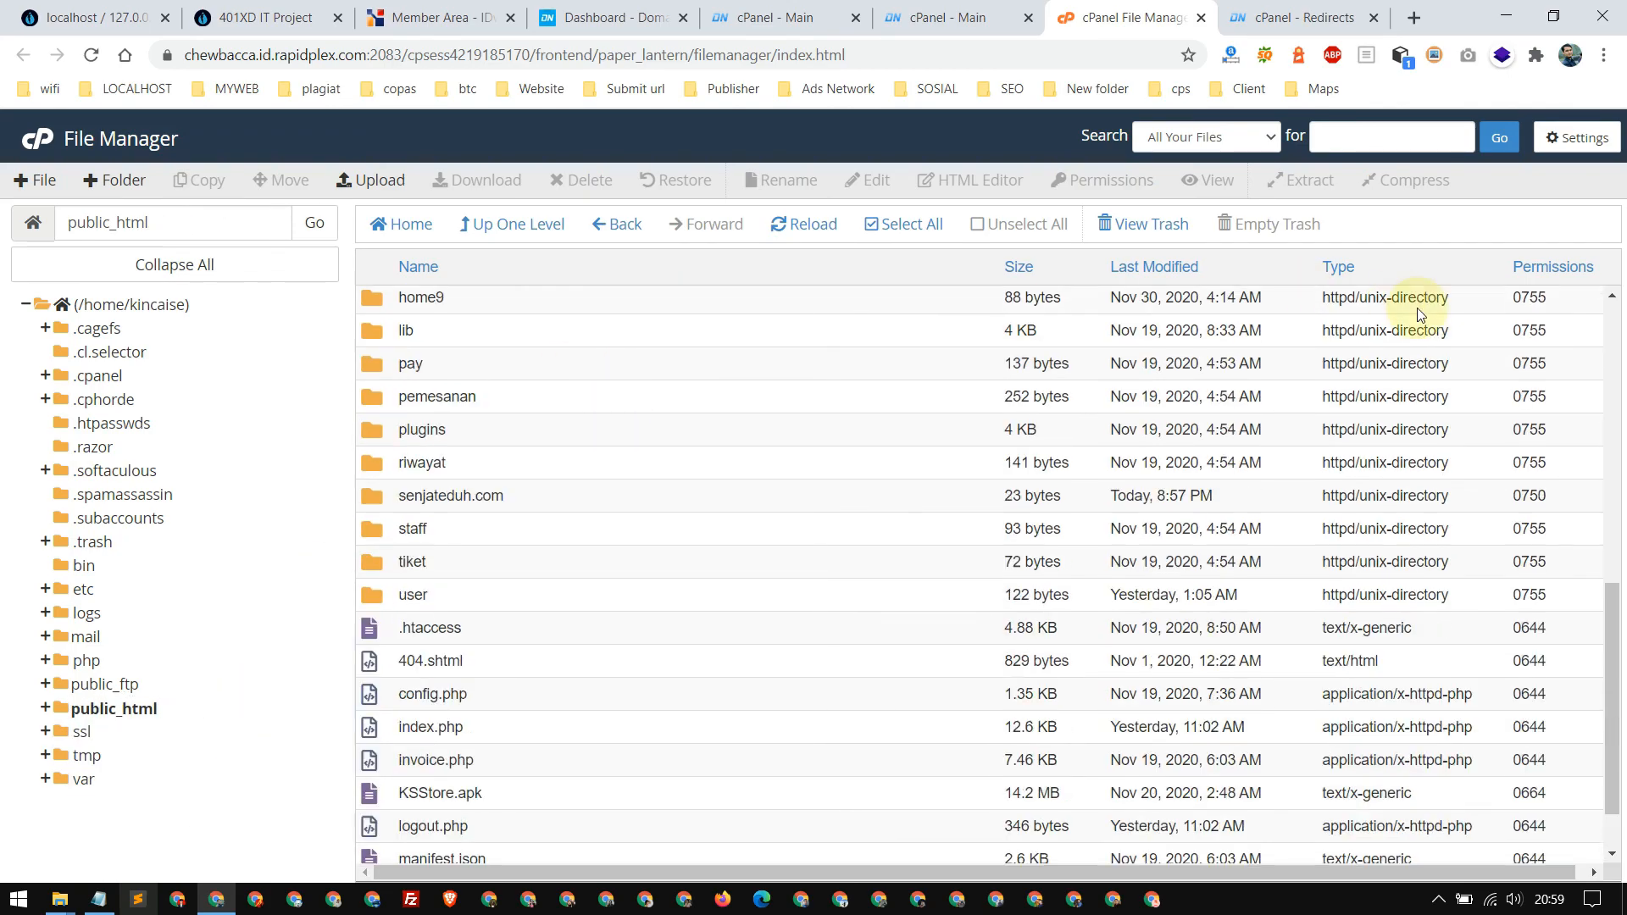
scroll(1399, 410, up, 9)
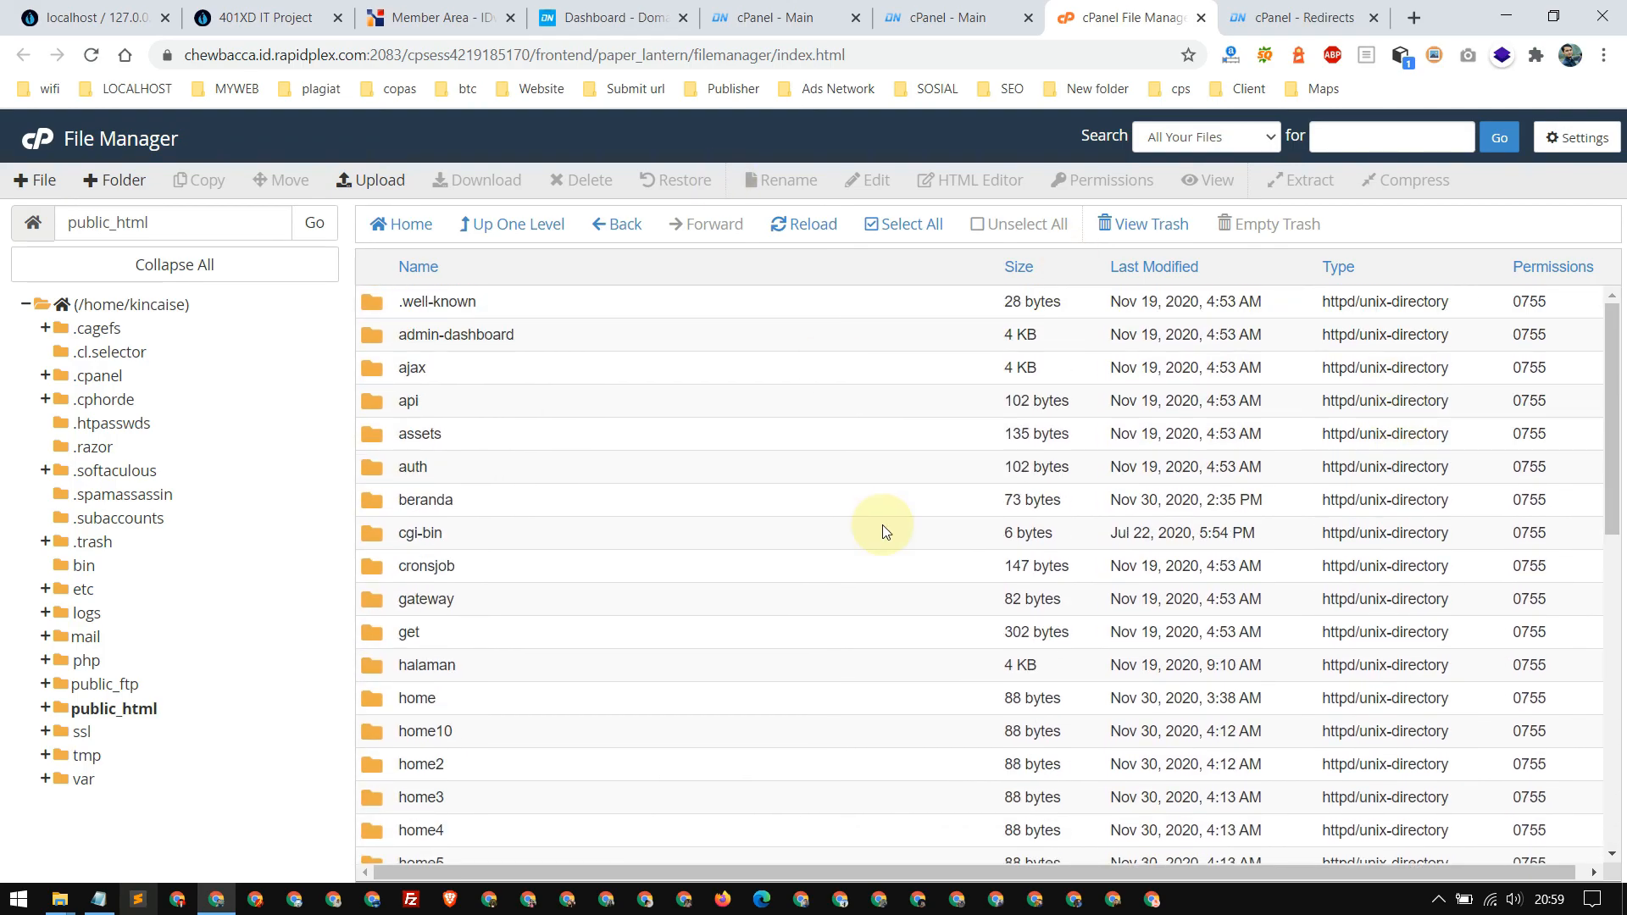